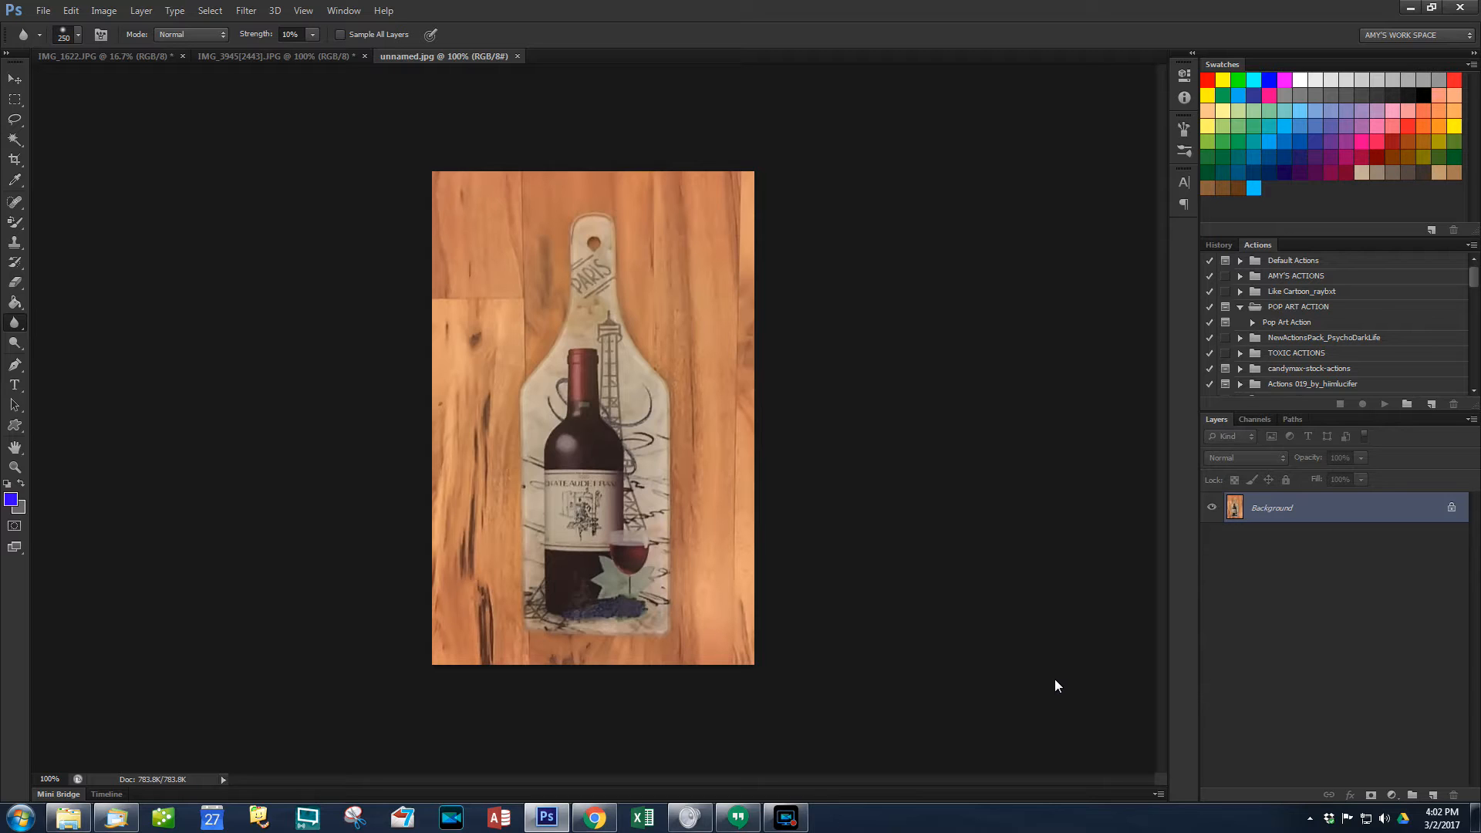
Step: Bring up the IMG_1622.JPG wine box photo and convert its Background into a normal layer named Layer 0
{"action": "left_click", "coordinate": [250, 55]}
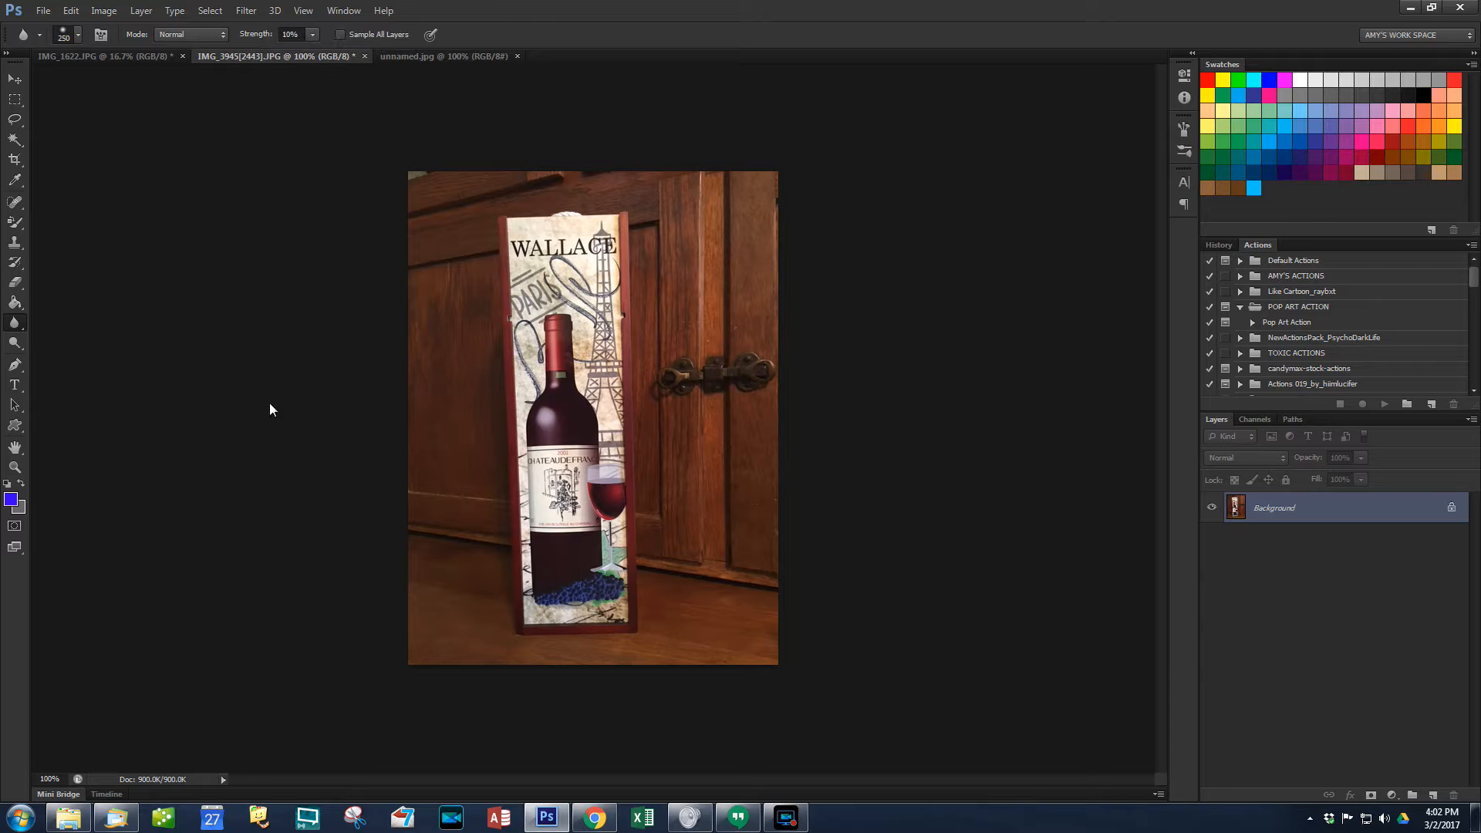
{"action": "left_click", "coordinate": [70, 56]}
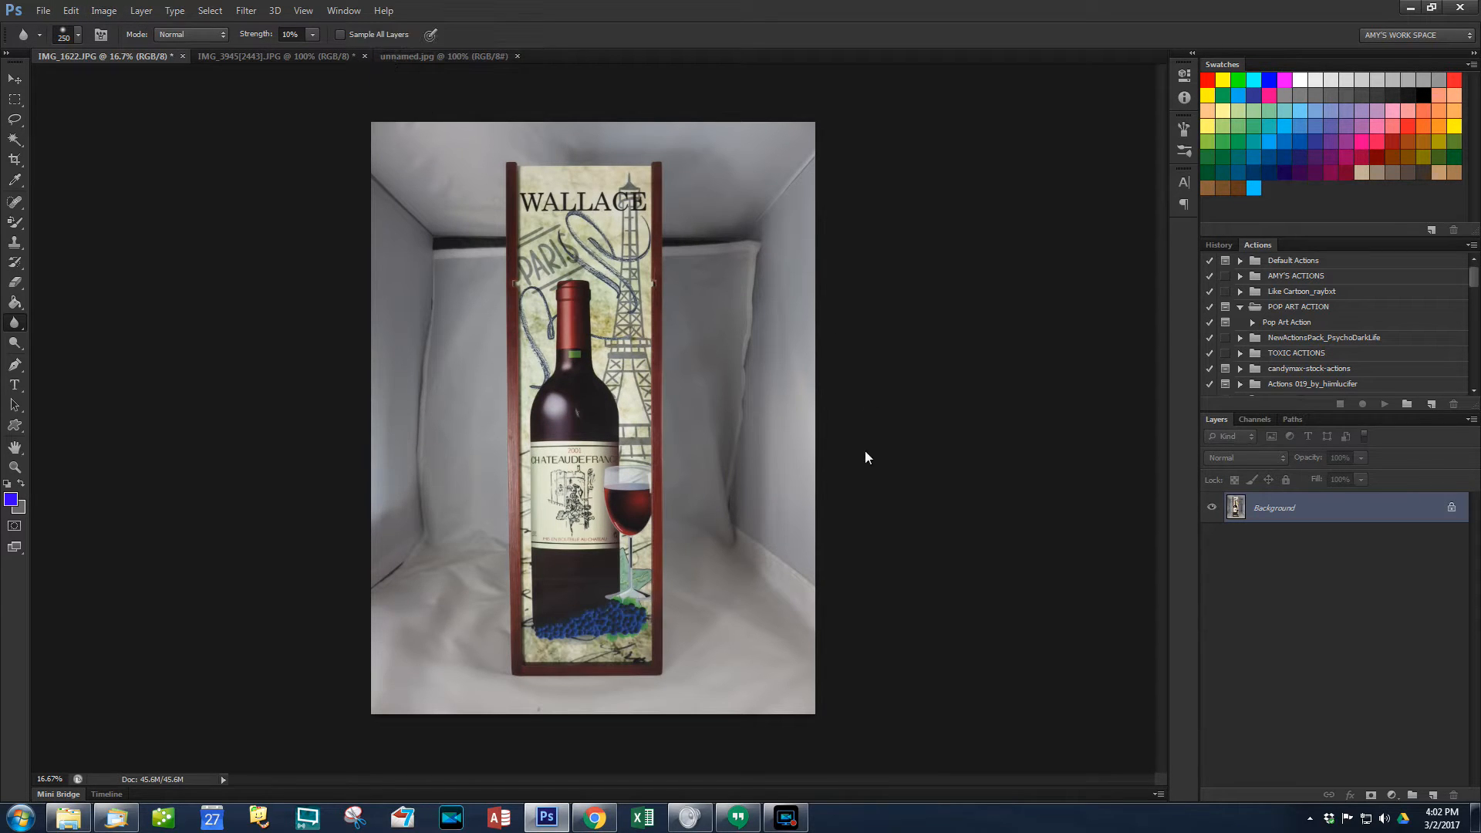
{"action": "double_click", "coordinate": [1270, 515]}
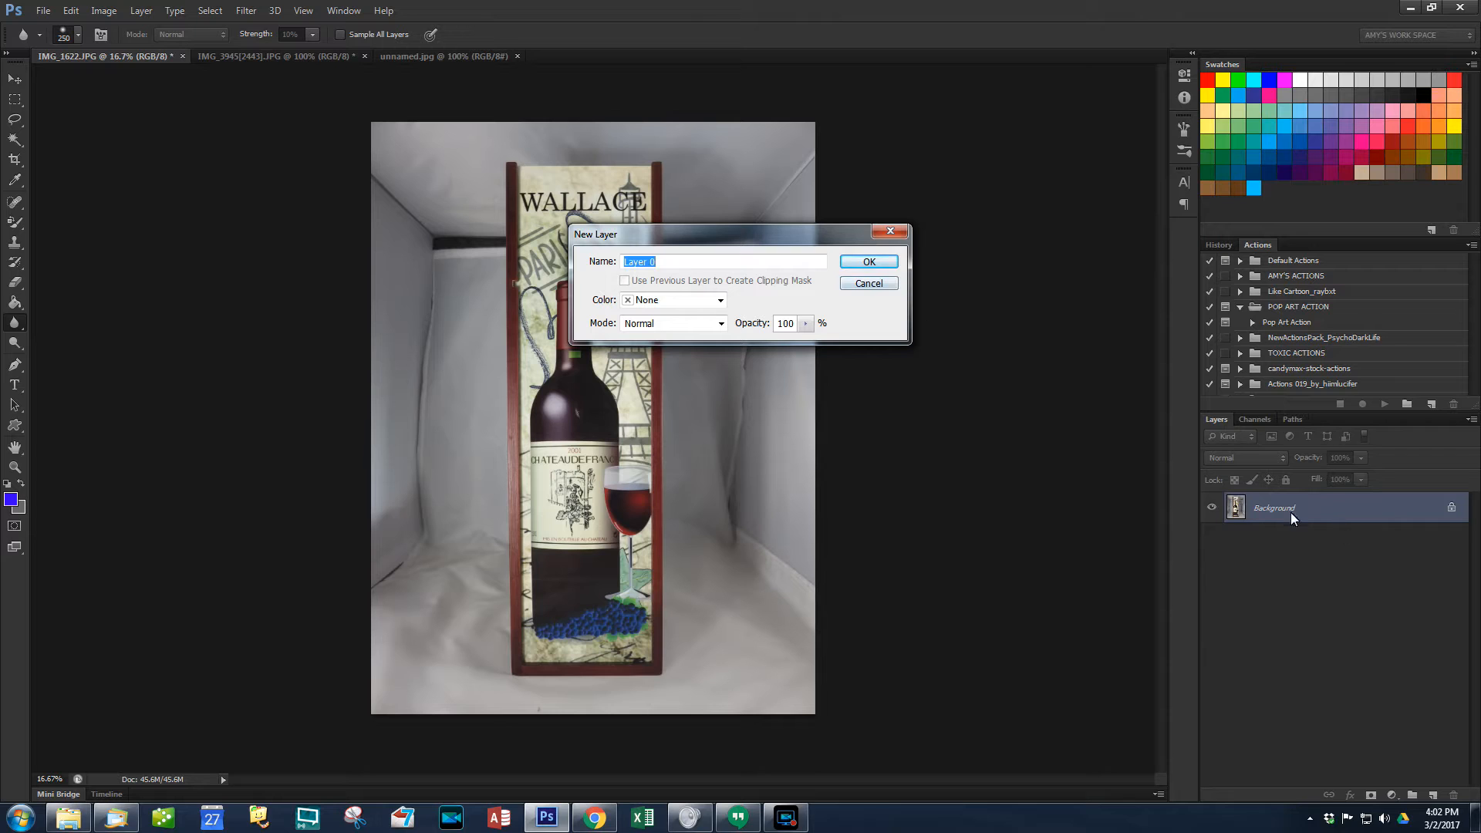
{"action": "left_click", "coordinate": [856, 261]}
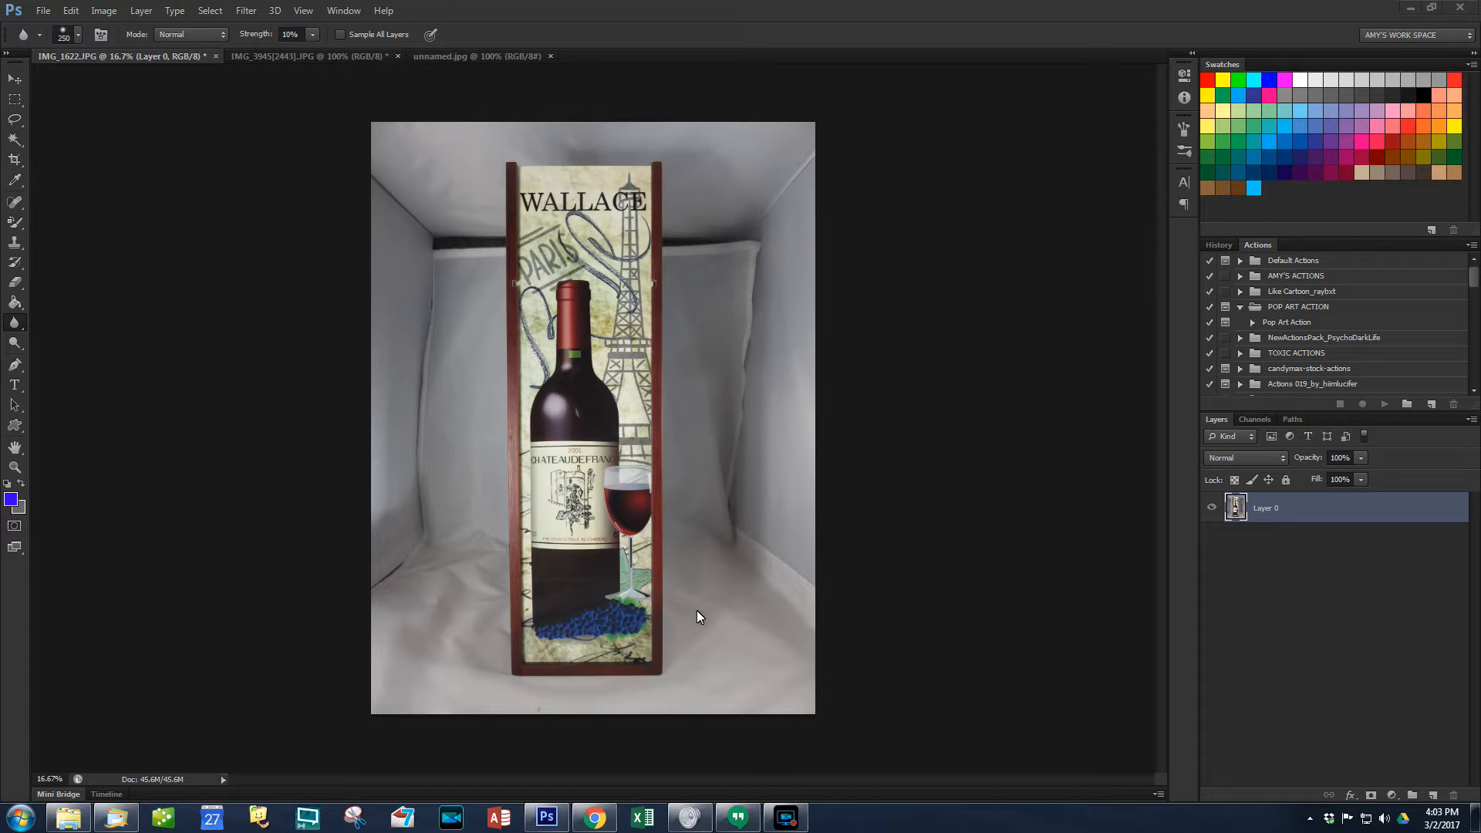
Step: Select the whole wine box, frame included, with the Quick Selection tool
{"action": "left_click", "coordinate": [15, 140]}
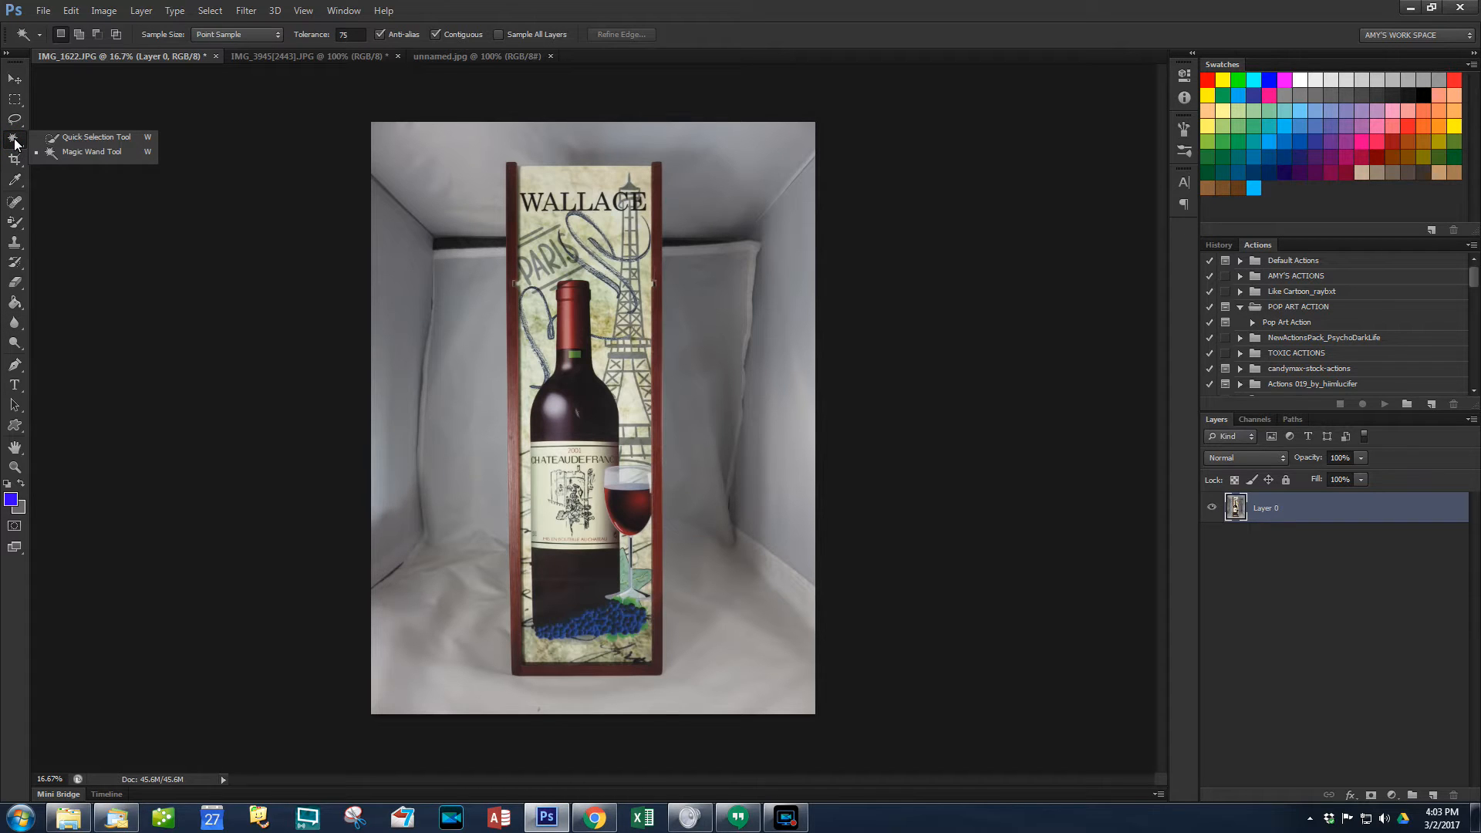
{"action": "left_click", "coordinate": [80, 138]}
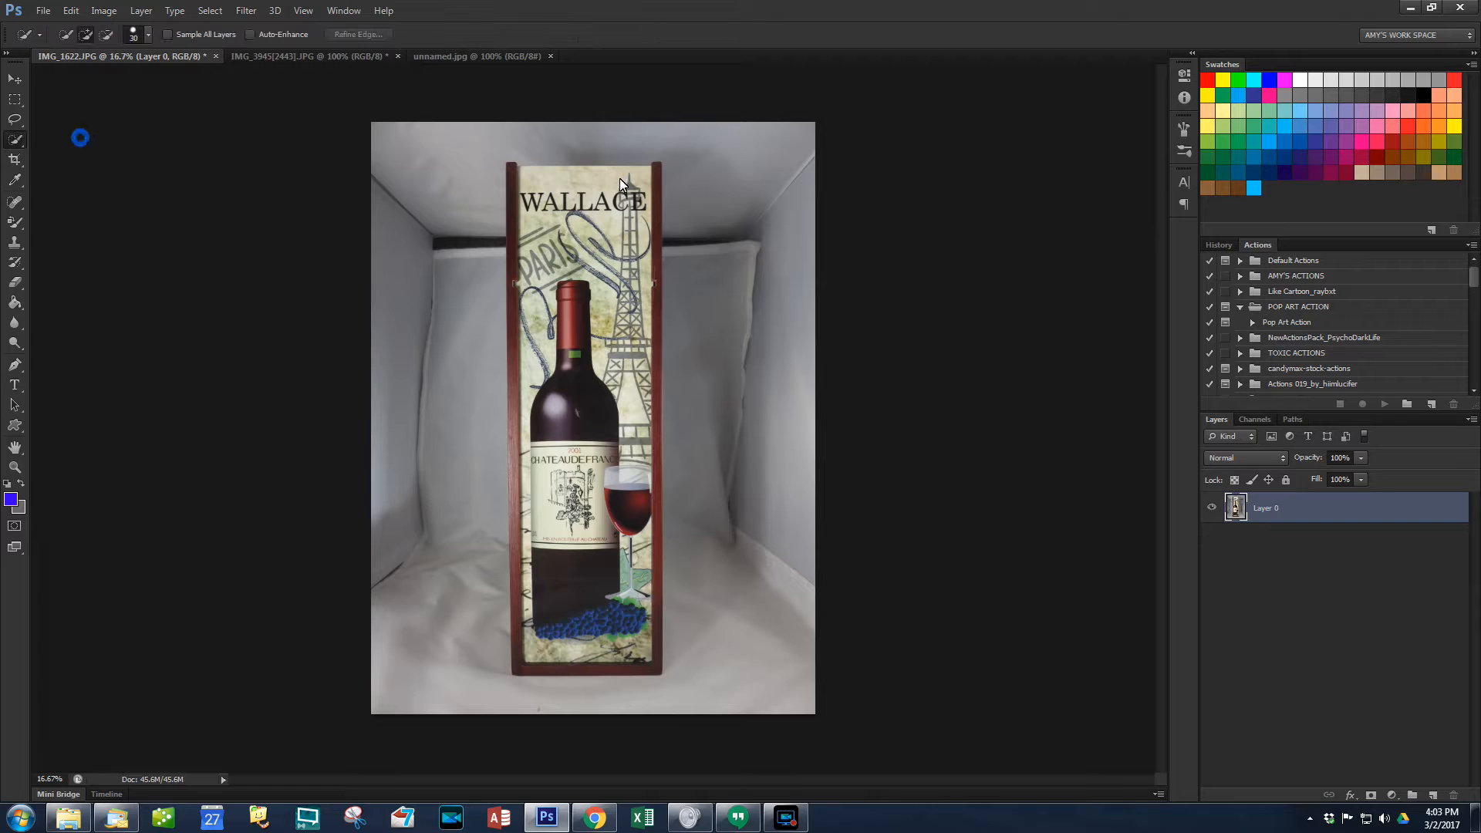
{"action": "left_click", "coordinate": [15, 140]}
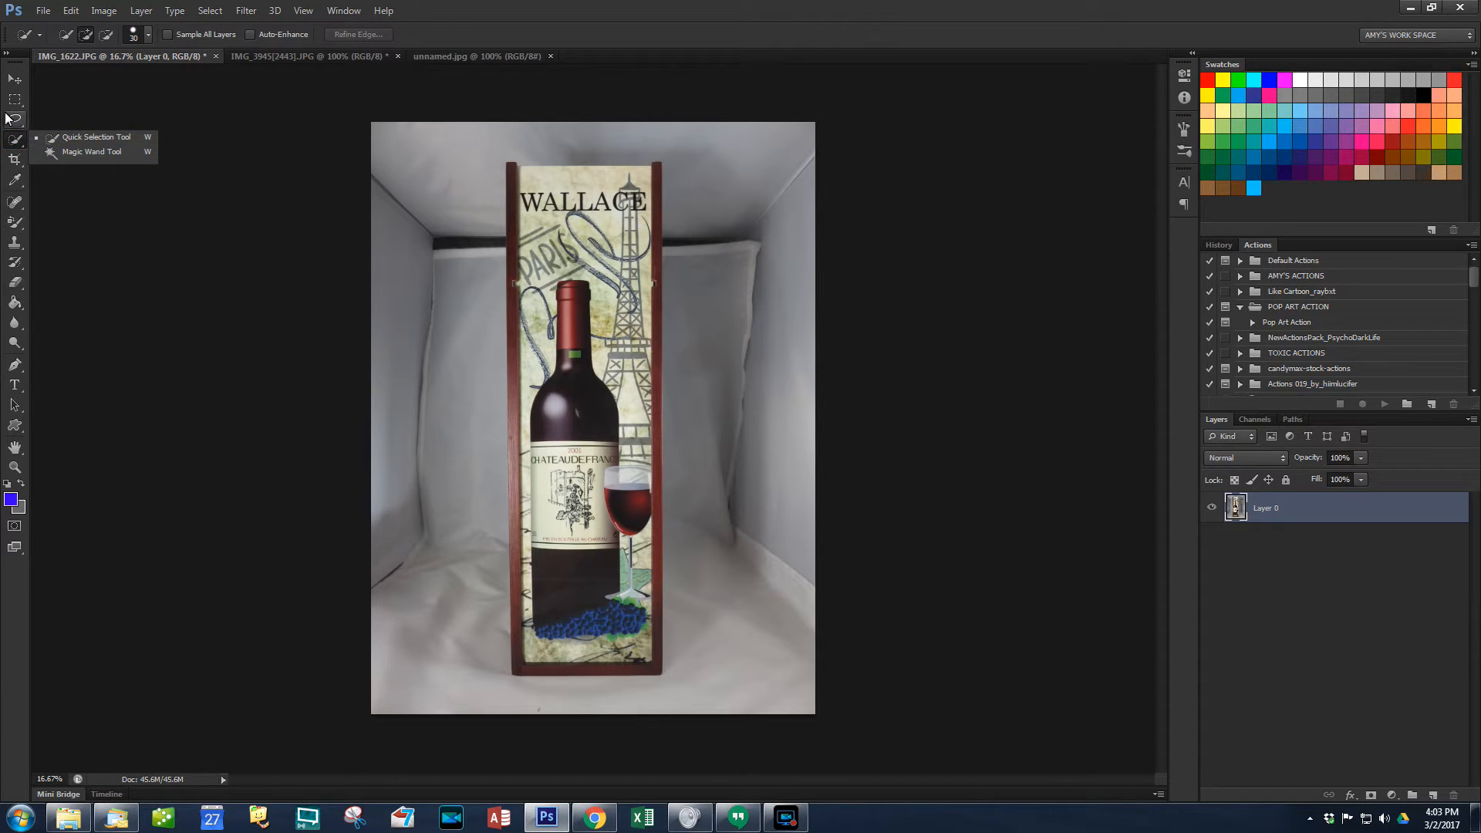
{"action": "mouse_move", "coordinate": [507, 164]}
{"action": "left_mouse_down"}
{"action": "mouse_move", "coordinate": [625, 196]}
{"action": "mouse_move", "coordinate": [652, 230]}
{"action": "mouse_move", "coordinate": [654, 297]}
{"action": "mouse_move", "coordinate": [628, 506]}
{"action": "mouse_move", "coordinate": [653, 663]}
{"action": "mouse_move", "coordinate": [514, 666]}
{"action": "mouse_move", "coordinate": [508, 206]}
{"action": "mouse_move", "coordinate": [523, 192]}
{"action": "mouse_move", "coordinate": [551, 204]}
{"action": "mouse_move", "coordinate": [537, 396]}
{"action": "mouse_move", "coordinate": [509, 298]}
{"action": "mouse_move", "coordinate": [528, 208]}
{"action": "mouse_move", "coordinate": [556, 380]}
{"action": "mouse_move", "coordinate": [560, 270]}
{"action": "mouse_move", "coordinate": [593, 217]}
{"action": "mouse_move", "coordinate": [552, 198]}
{"action": "mouse_move", "coordinate": [629, 207]}
{"action": "mouse_move", "coordinate": [607, 412]}
{"action": "mouse_move", "coordinate": [564, 341]}
{"action": "mouse_move", "coordinate": [568, 452]}
{"action": "mouse_move", "coordinate": [610, 309]}
{"action": "mouse_move", "coordinate": [609, 367]}
{"action": "mouse_move", "coordinate": [629, 317]}
{"action": "mouse_move", "coordinate": [624, 428]}
{"action": "mouse_move", "coordinate": [611, 400]}
{"action": "mouse_move", "coordinate": [595, 527]}
{"action": "mouse_move", "coordinate": [613, 660]}
{"action": "mouse_move", "coordinate": [632, 609]}
{"action": "mouse_move", "coordinate": [624, 533]}
{"action": "mouse_move", "coordinate": [619, 630]}
{"action": "mouse_move", "coordinate": [627, 540]}
{"action": "mouse_move", "coordinate": [634, 574]}
{"action": "mouse_move", "coordinate": [646, 515]}
{"action": "mouse_move", "coordinate": [648, 548]}
{"action": "left_mouse_up"}
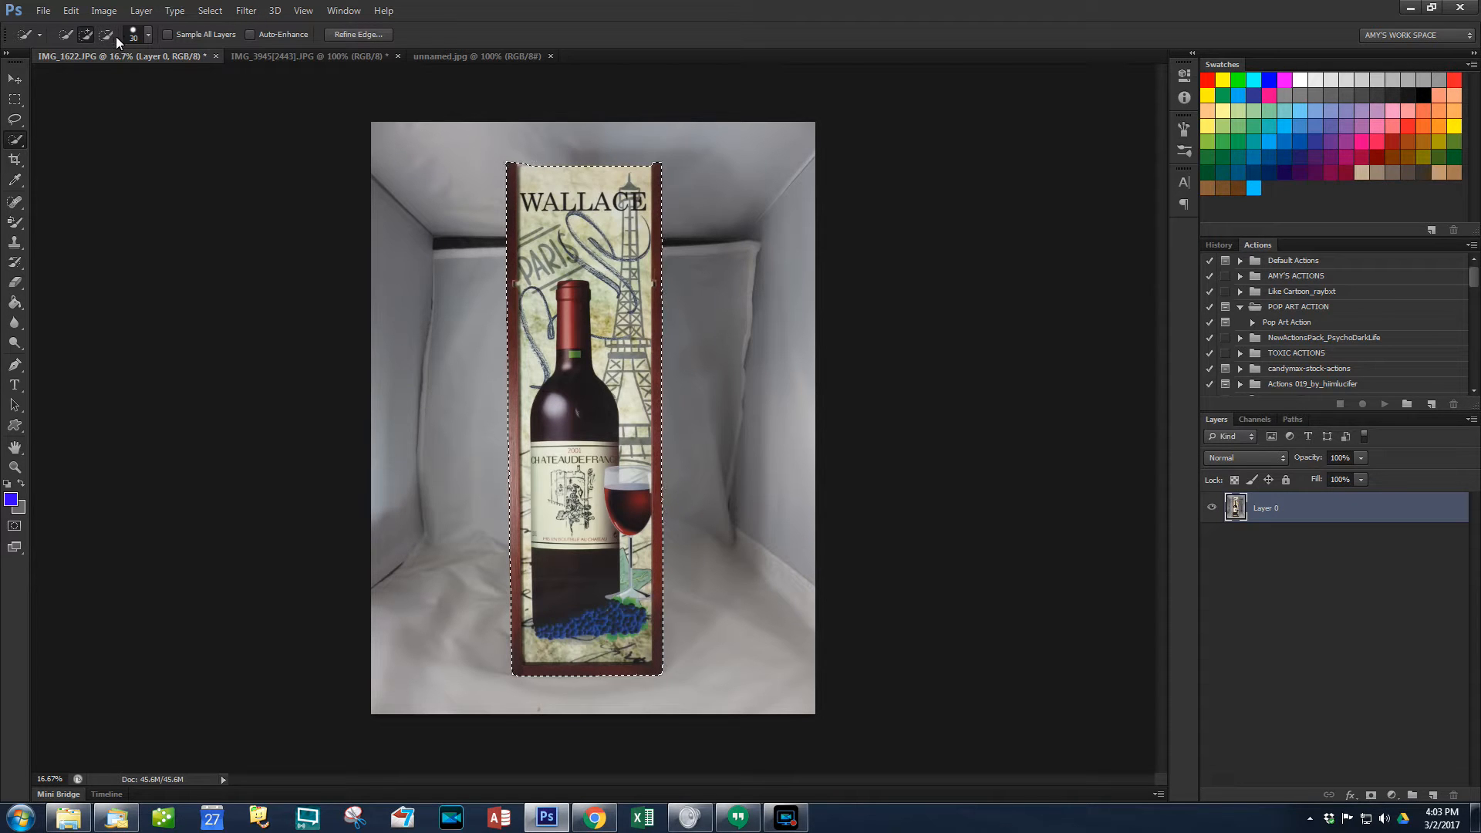
Step: Refine the selection edge with 0 px feather and 0% contrast, and add a layer mask that hides the background
{"action": "left_click", "coordinate": [359, 34]}
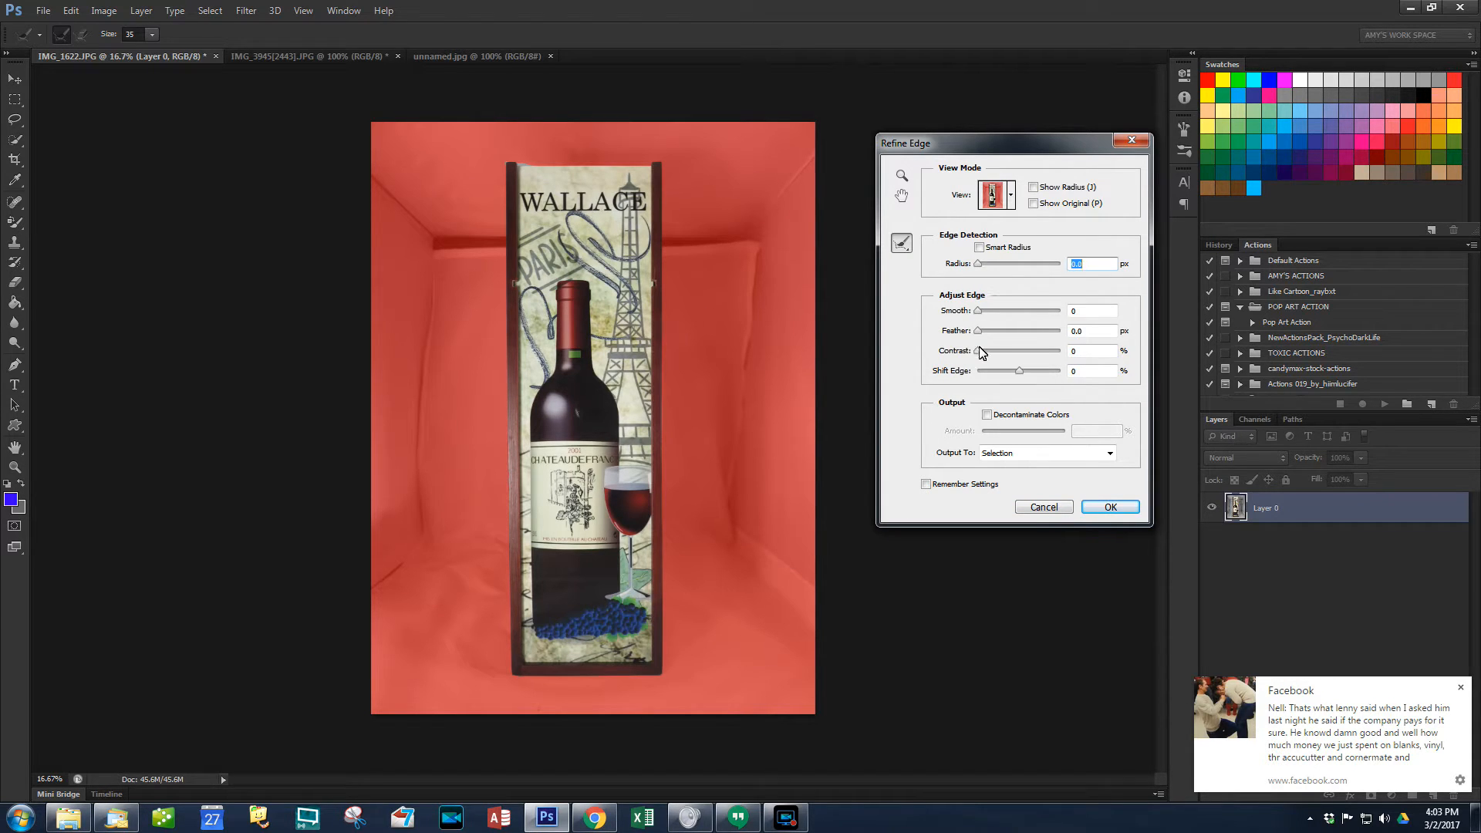
{"action": "mouse_move", "coordinate": [979, 332]}
{"action": "left_mouse_down"}
{"action": "mouse_move", "coordinate": [1040, 334]}
{"action": "mouse_move", "coordinate": [971, 336]}
{"action": "left_mouse_up"}
{"action": "mouse_move", "coordinate": [978, 351]}
{"action": "left_mouse_down"}
{"action": "mouse_move", "coordinate": [1043, 355]}
{"action": "mouse_move", "coordinate": [977, 353]}
{"action": "left_mouse_up"}
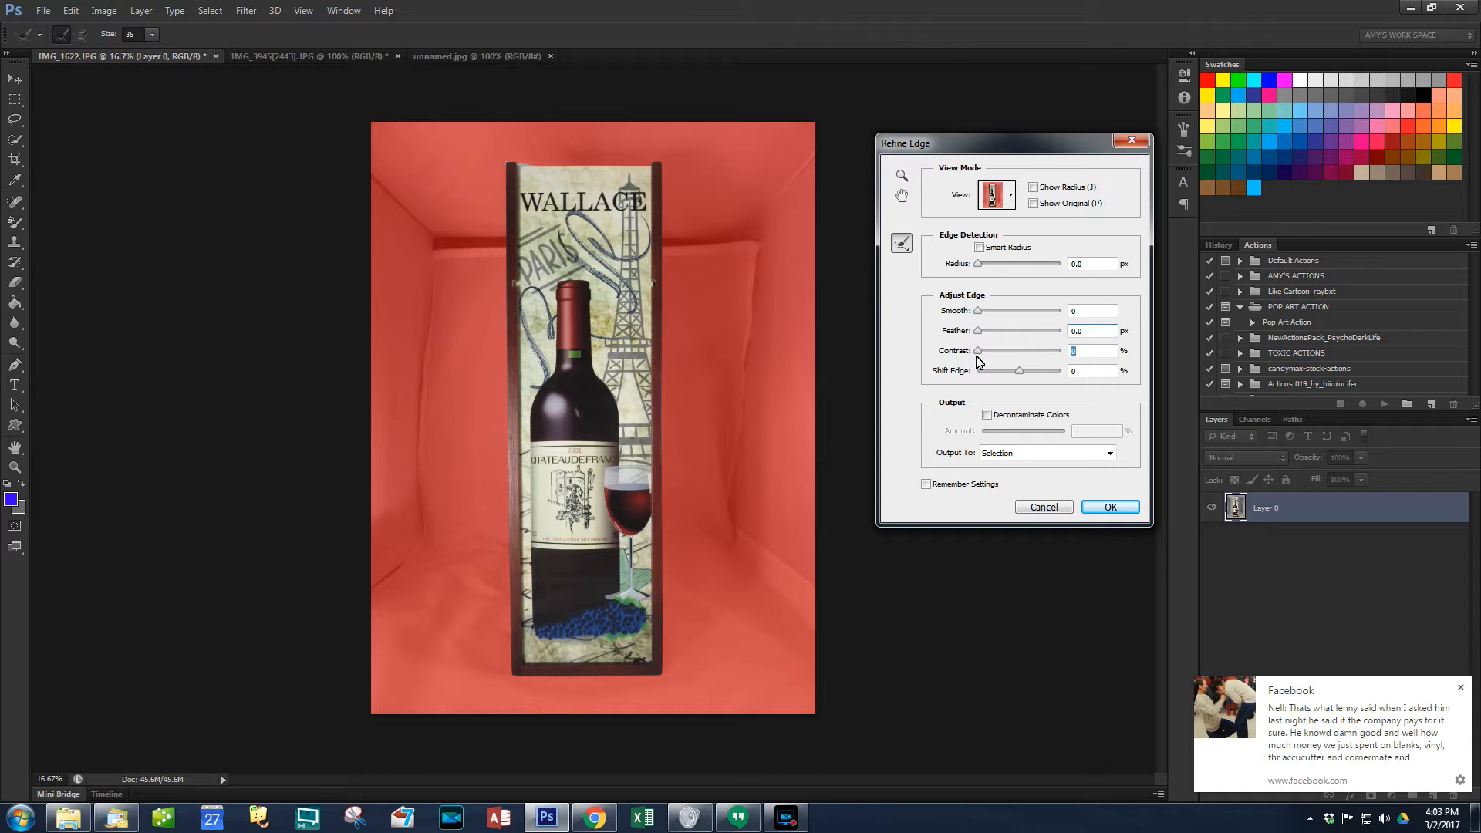
{"action": "left_click", "coordinate": [1110, 508]}
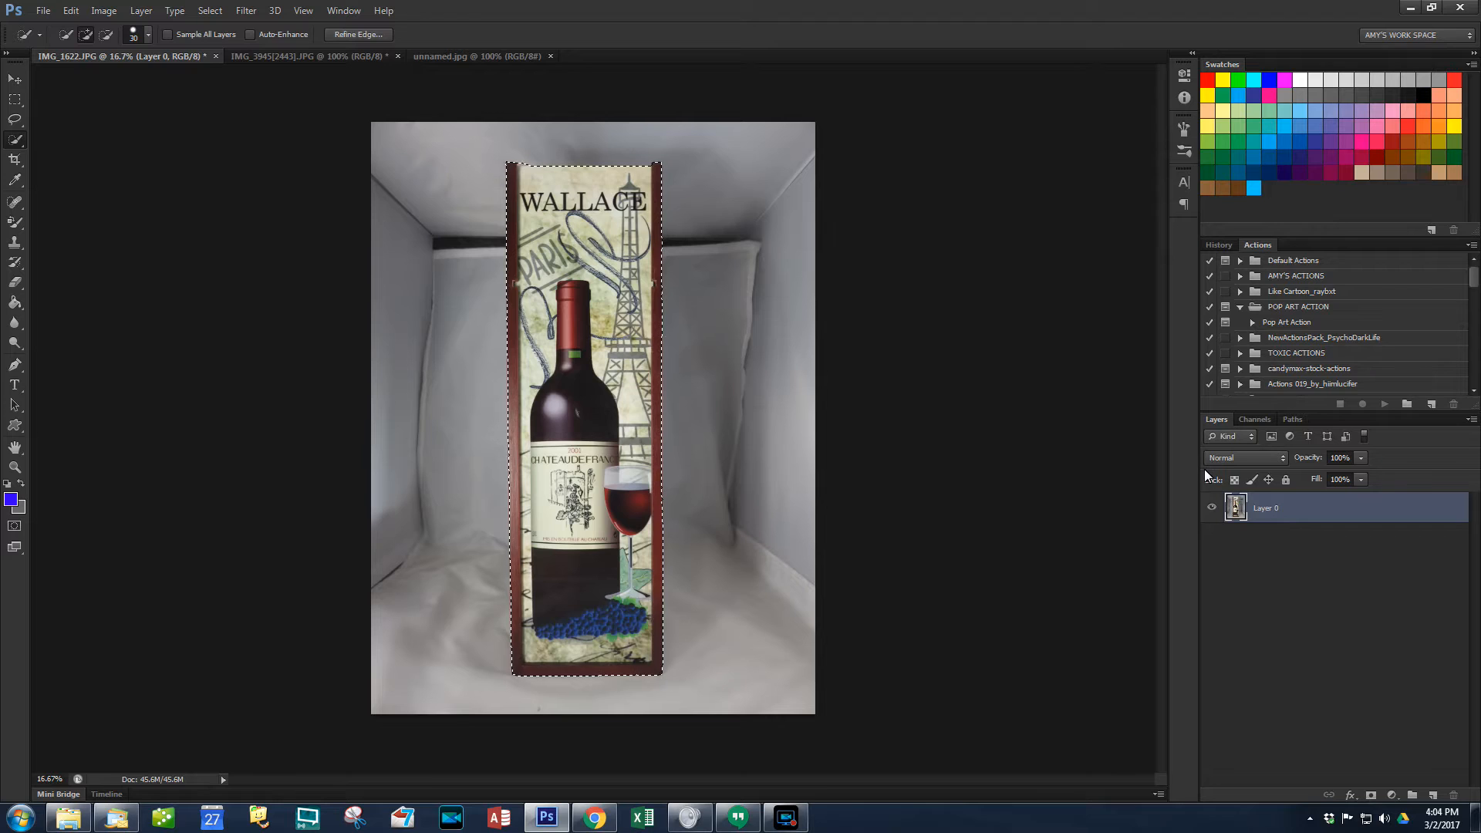
{"action": "left_click", "coordinate": [1370, 795]}
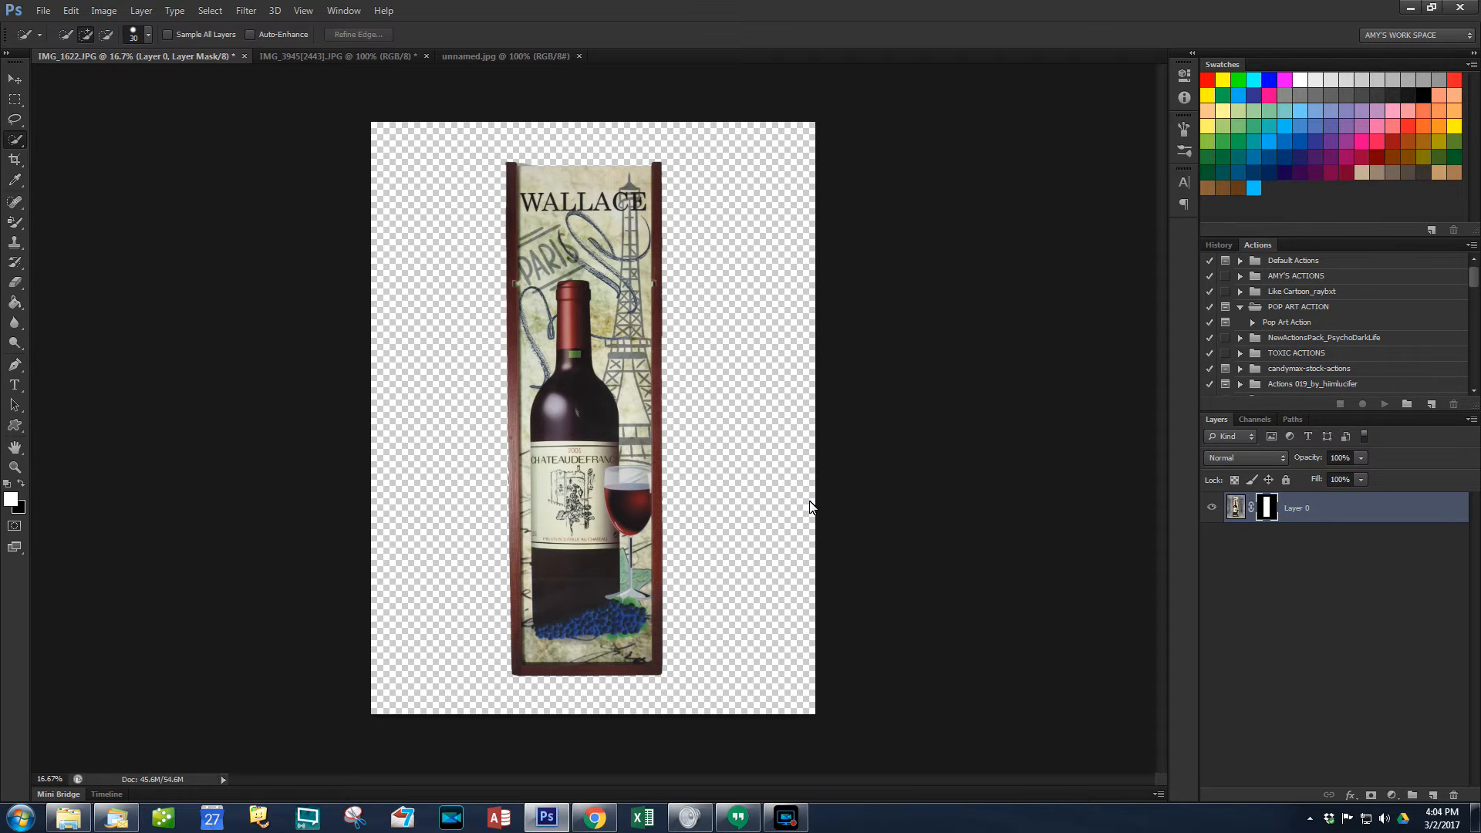
Step: Choose the Brush tool with a hard round 200 px tip for retouching the mask at the box's upper edge
{"action": "key", "text": "ctrl+p"}
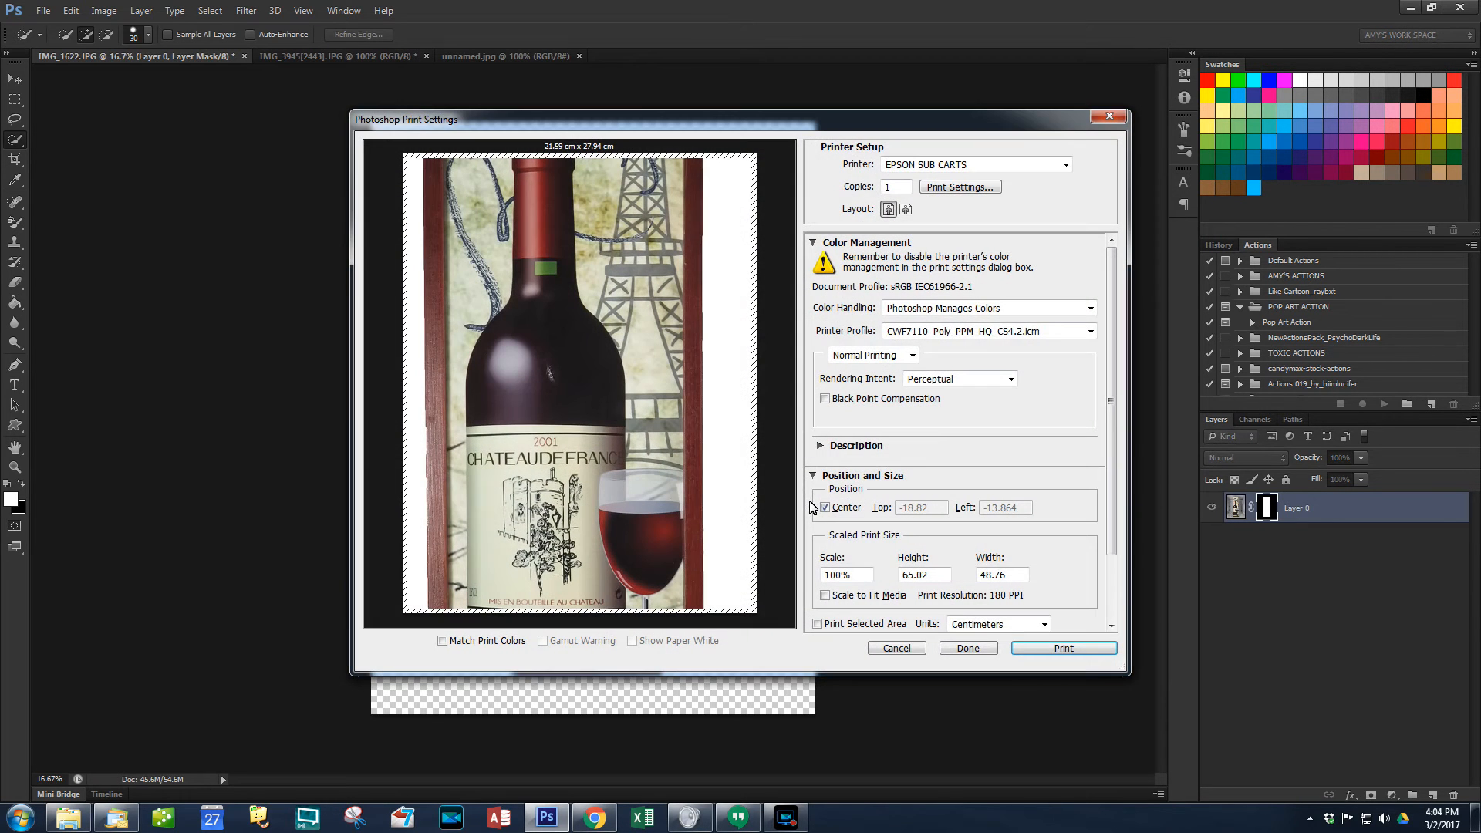
{"action": "left_click", "coordinate": [970, 651]}
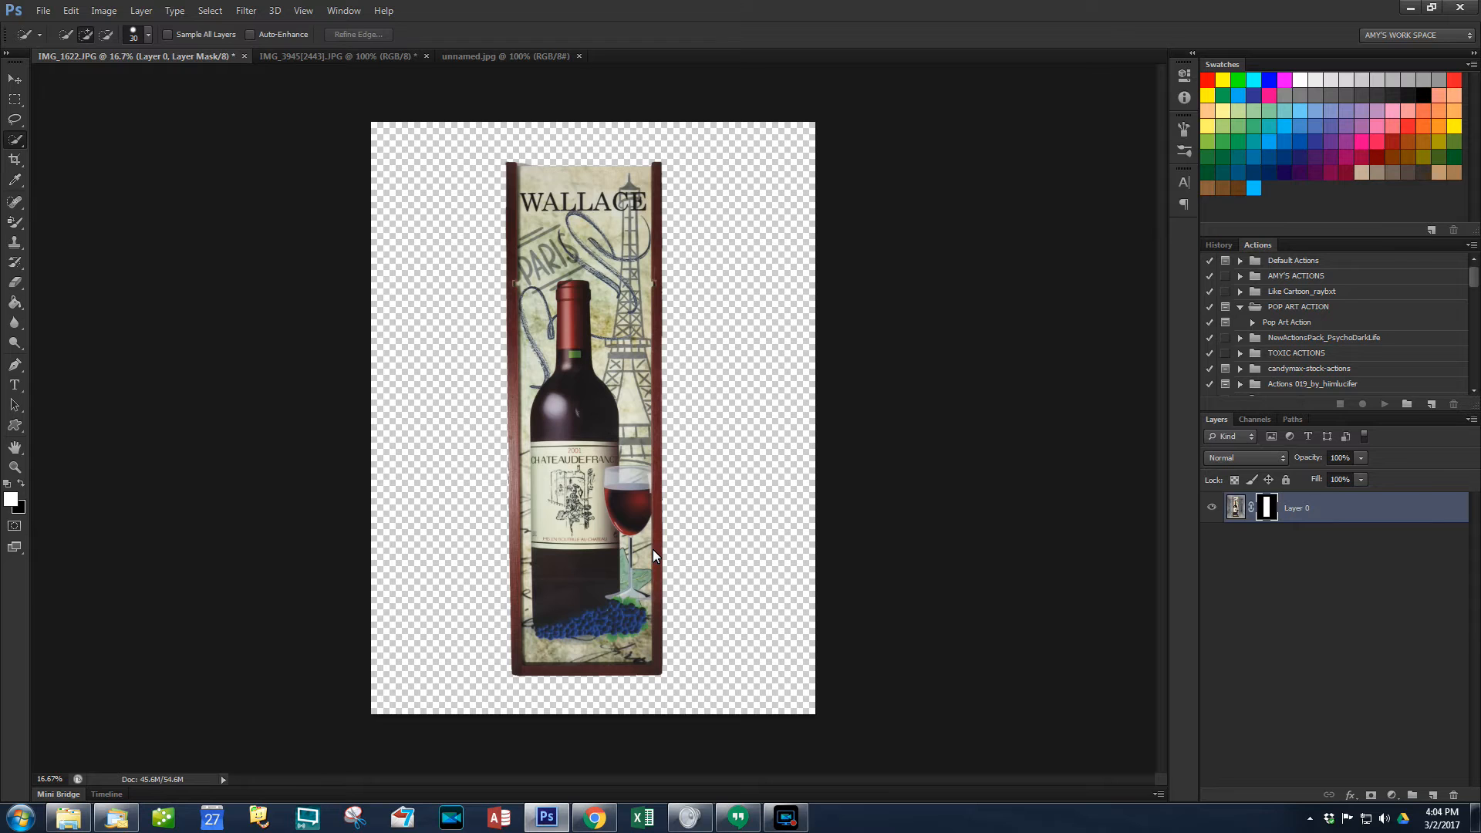
{"action": "scroll", "coordinate": [653, 549], "scroll_direction": "up", "scroll_amount": 3}
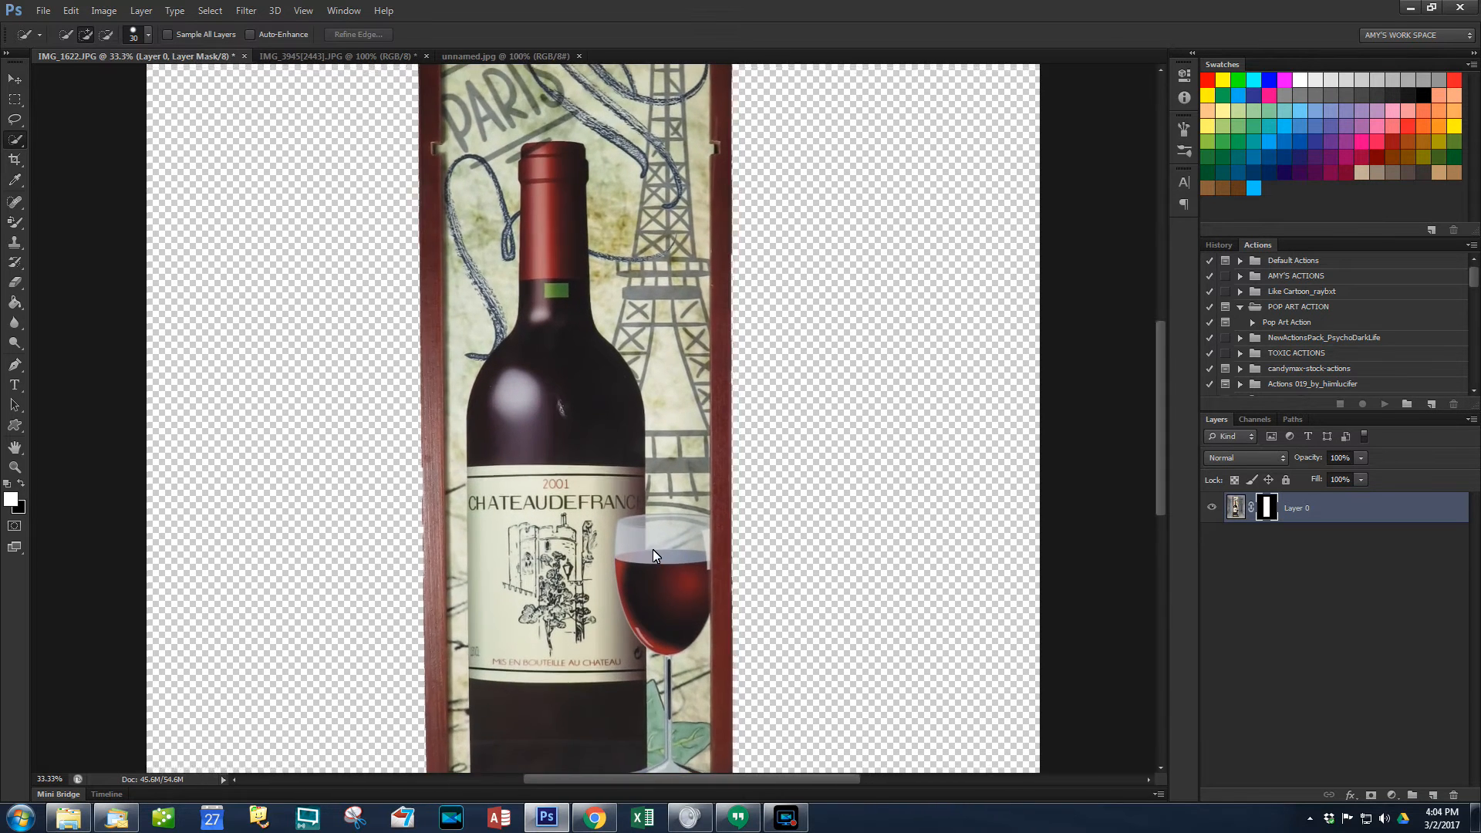
{"action": "scroll", "coordinate": [655, 549], "scroll_direction": "up", "scroll_amount": 10}
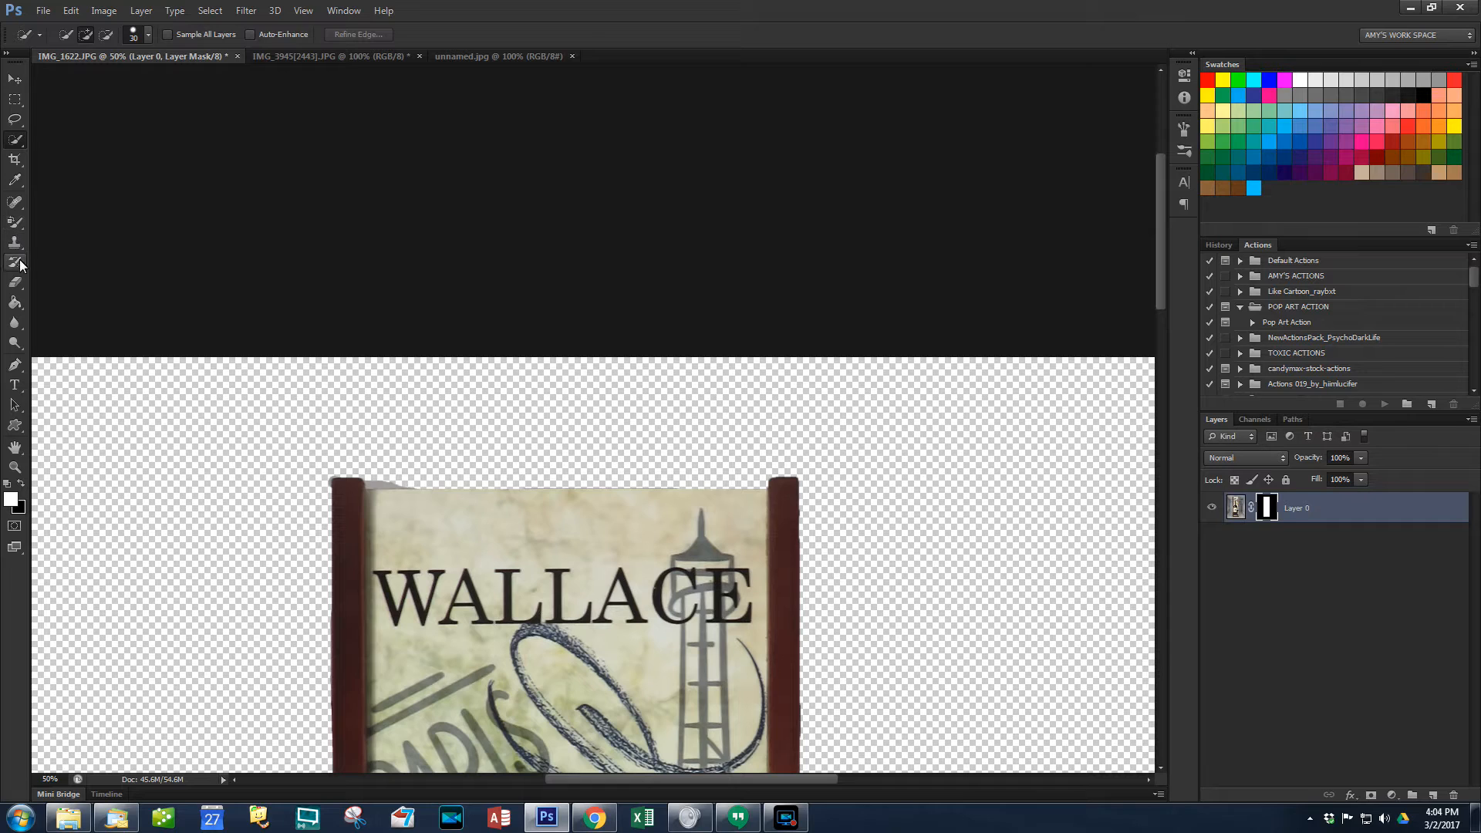
{"action": "left_click_drag", "start_coordinate": [15, 223], "coordinate": [58, 219]}
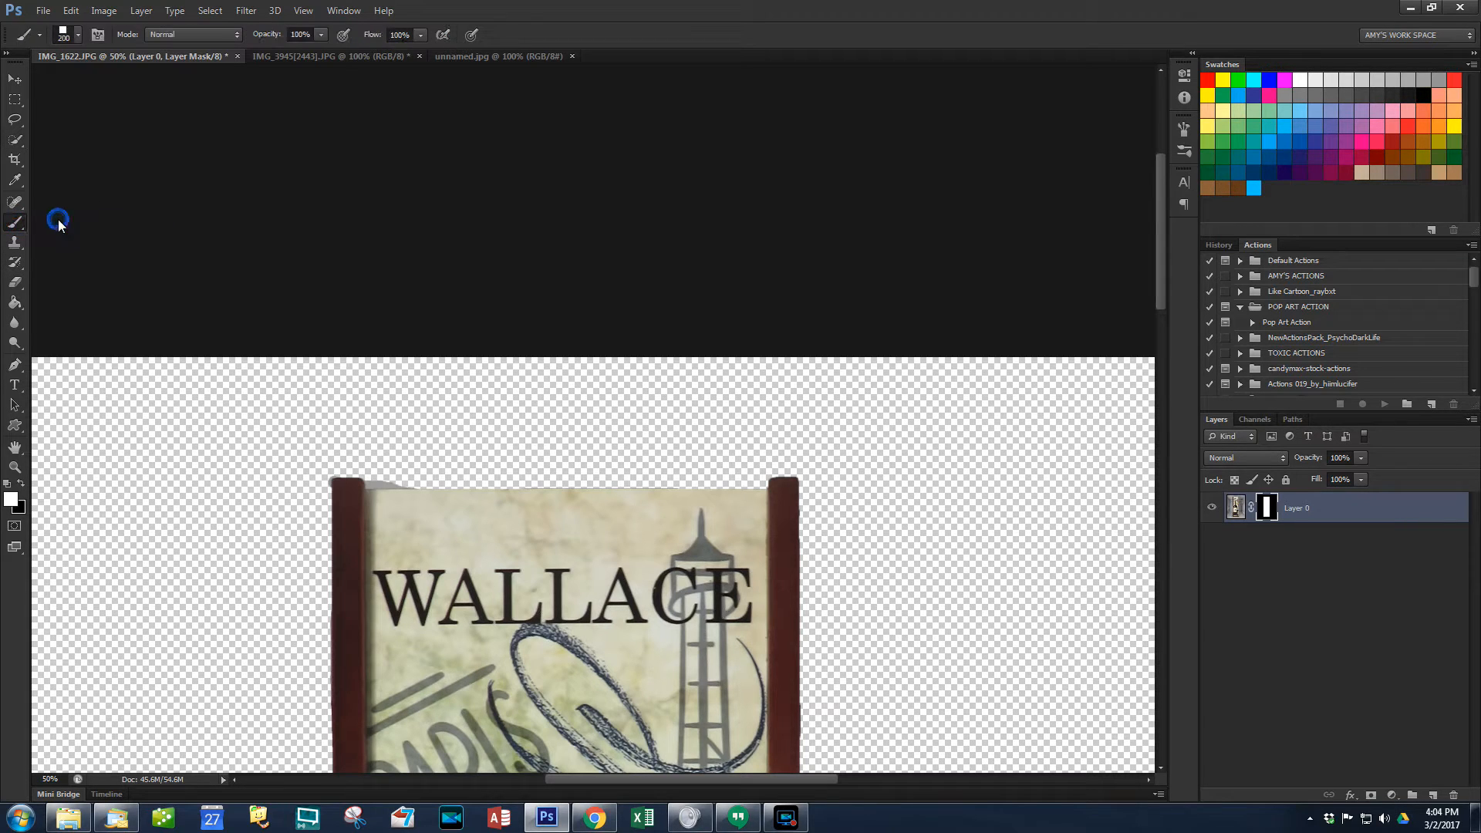
{"action": "left_click", "coordinate": [77, 35]}
{"action": "double_click", "coordinate": [63, 153]}
Step: Try a white stroke on the mask over the box's upper-left corner, and undo it
{"action": "left_click_drag", "start_coordinate": [301, 492], "coordinate": [521, 480]}
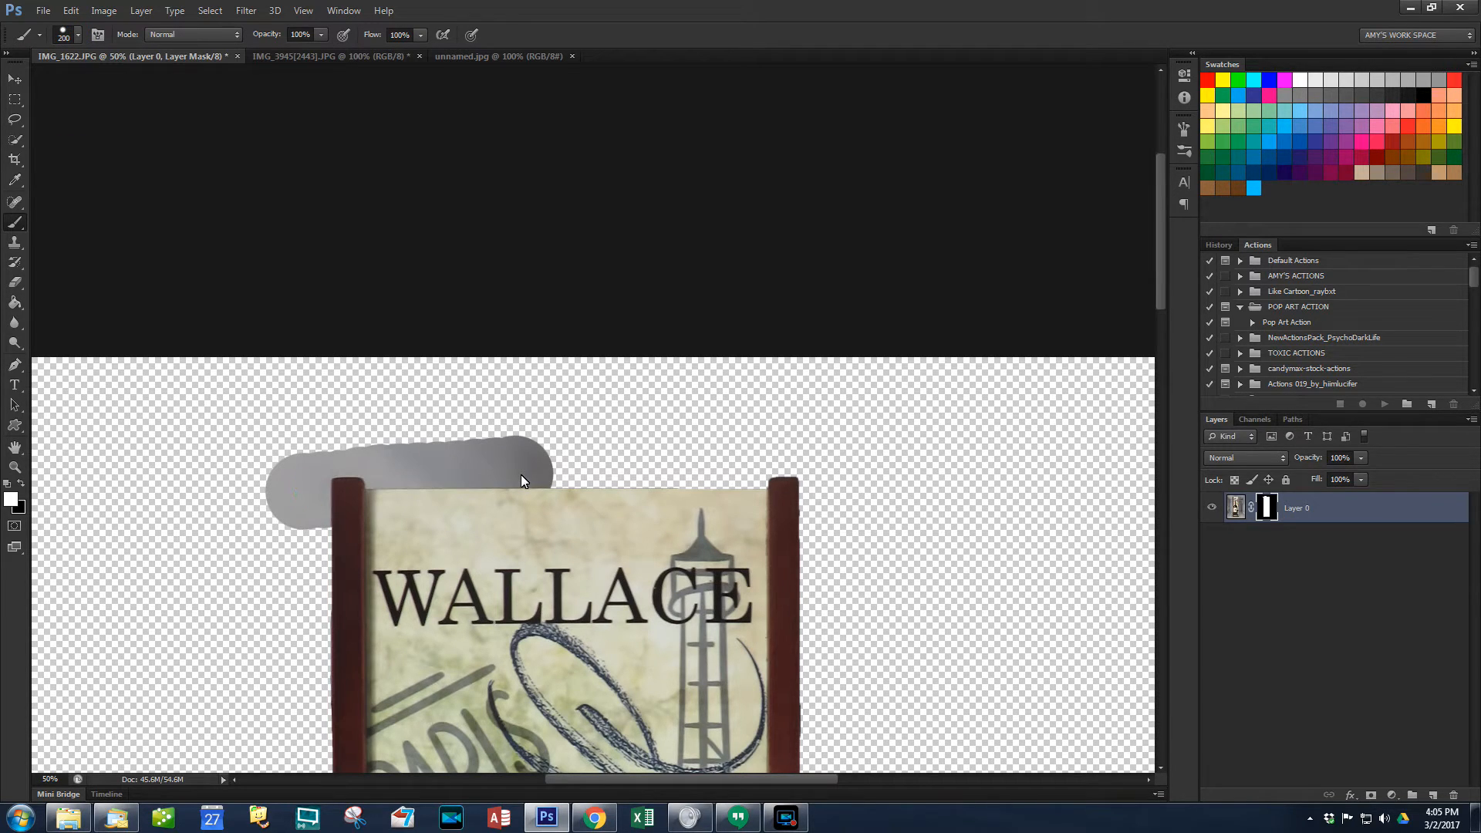
{"action": "left_click", "coordinate": [20, 483]}
{"action": "left_click", "coordinate": [70, 11]}
{"action": "left_click", "coordinate": [90, 57]}
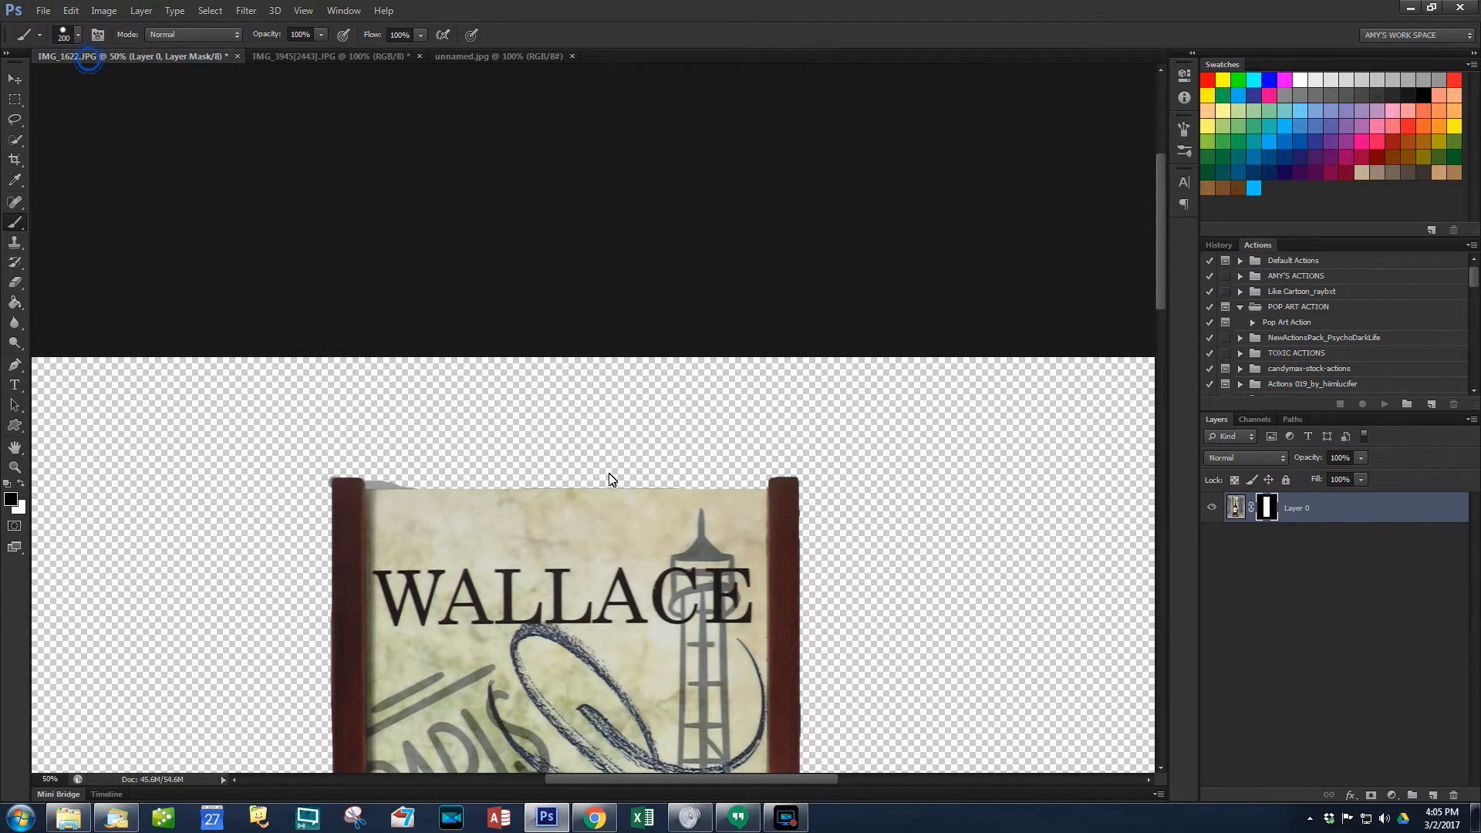
Step: Reveal a straight strip along the box's upper edge and around the right post's top corner, painting white on the mask with a 45 px brush
{"action": "key", "text": "ctrl+plus"}
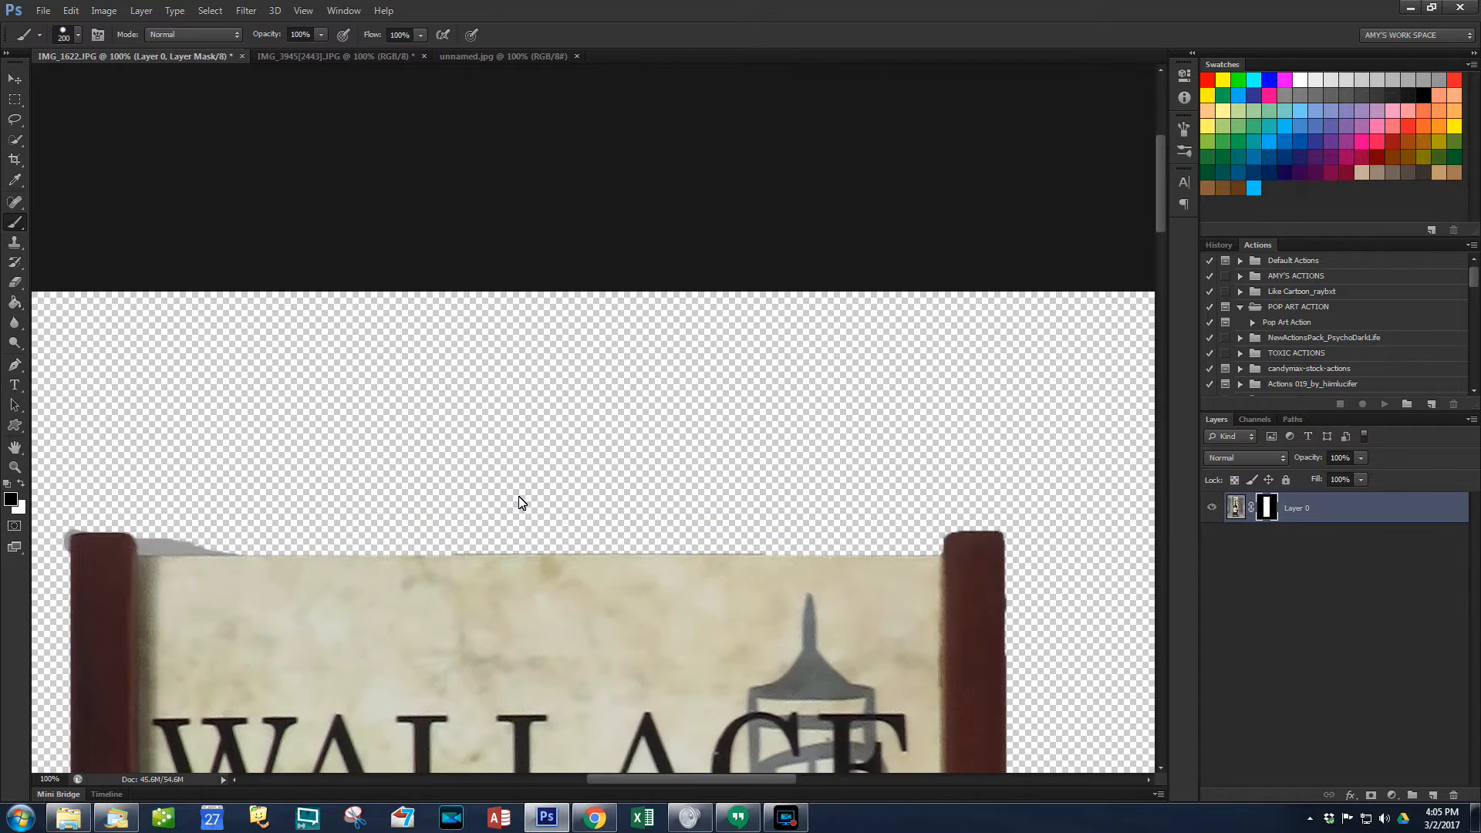
{"action": "key", "text": "bracketleft"}
{"action": "key", "text": "bracketleft"}
{"action": "key", "text": "bracketleft"}
{"action": "key", "text": "bracketleft"}
{"action": "key", "text": "bracketleft"}
{"action": "key", "text": "bracketleft"}
{"action": "key", "text": "bracketleft"}
{"action": "key", "text": "bracketleft"}
{"action": "left_click", "coordinate": [18, 488]}
{"action": "left_click", "coordinate": [943, 556], "text": "shift"}
{"action": "scroll", "coordinate": [992, 593], "scroll_direction": "down", "scroll_amount": 2}
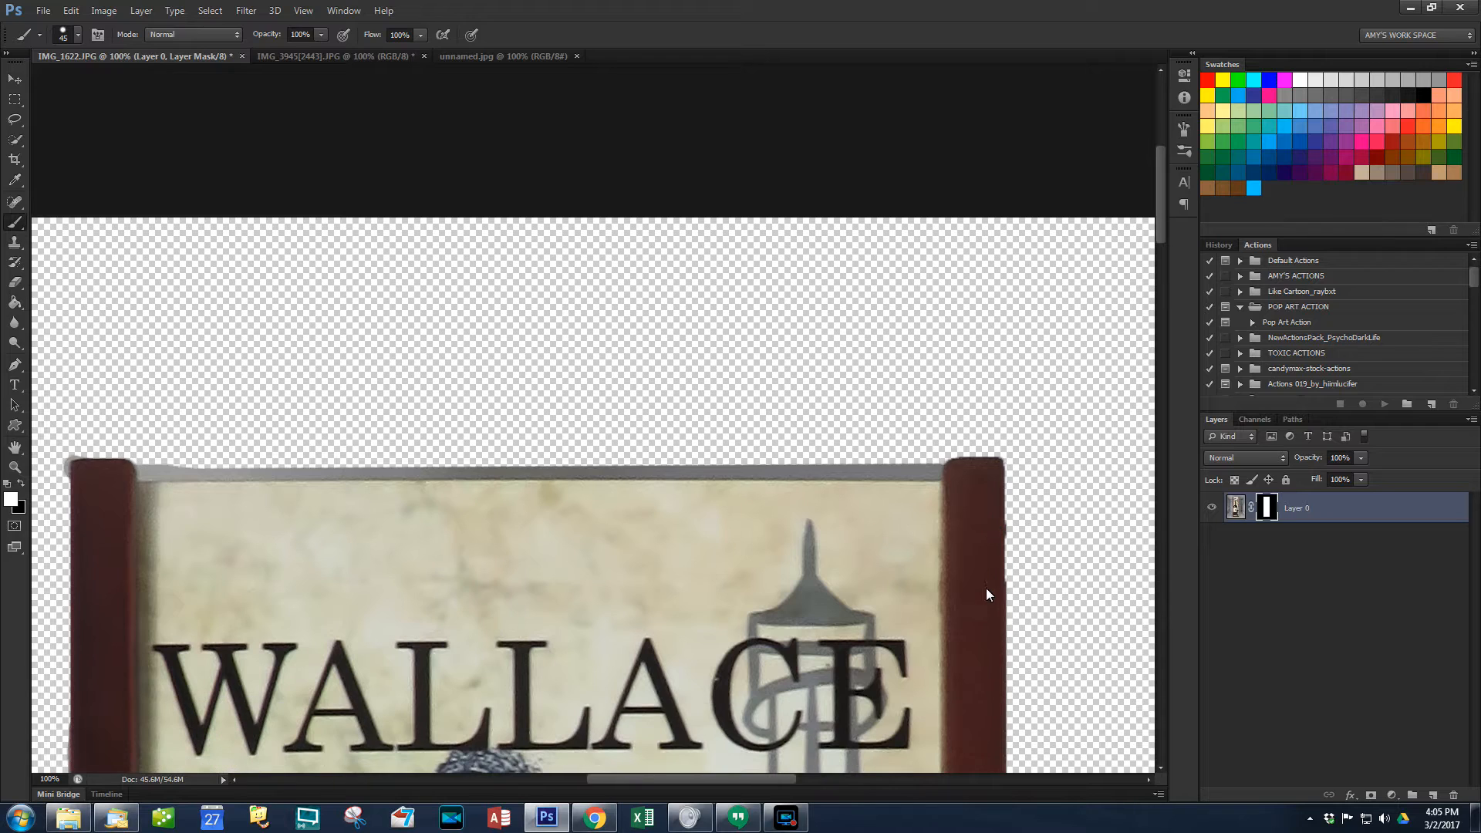
{"action": "left_click", "coordinate": [995, 474]}
Step: Hide the grey strip between the two posts with a straight black stroke on the mask, using a 25 px brush
{"action": "left_click", "coordinate": [21, 483]}
{"action": "left_click", "coordinate": [145, 472]}
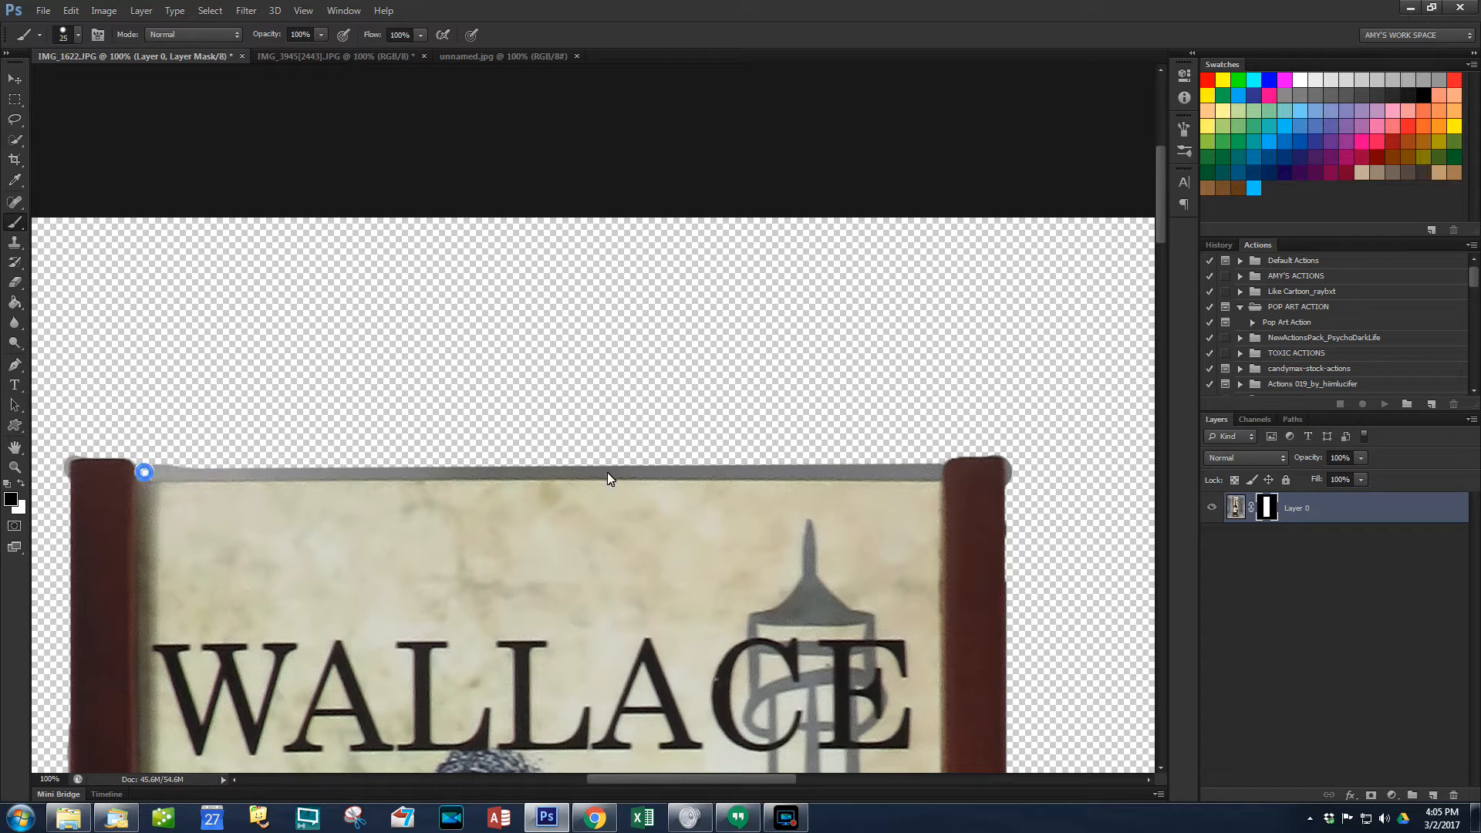
{"action": "left_click", "coordinate": [935, 472], "text": "shift"}
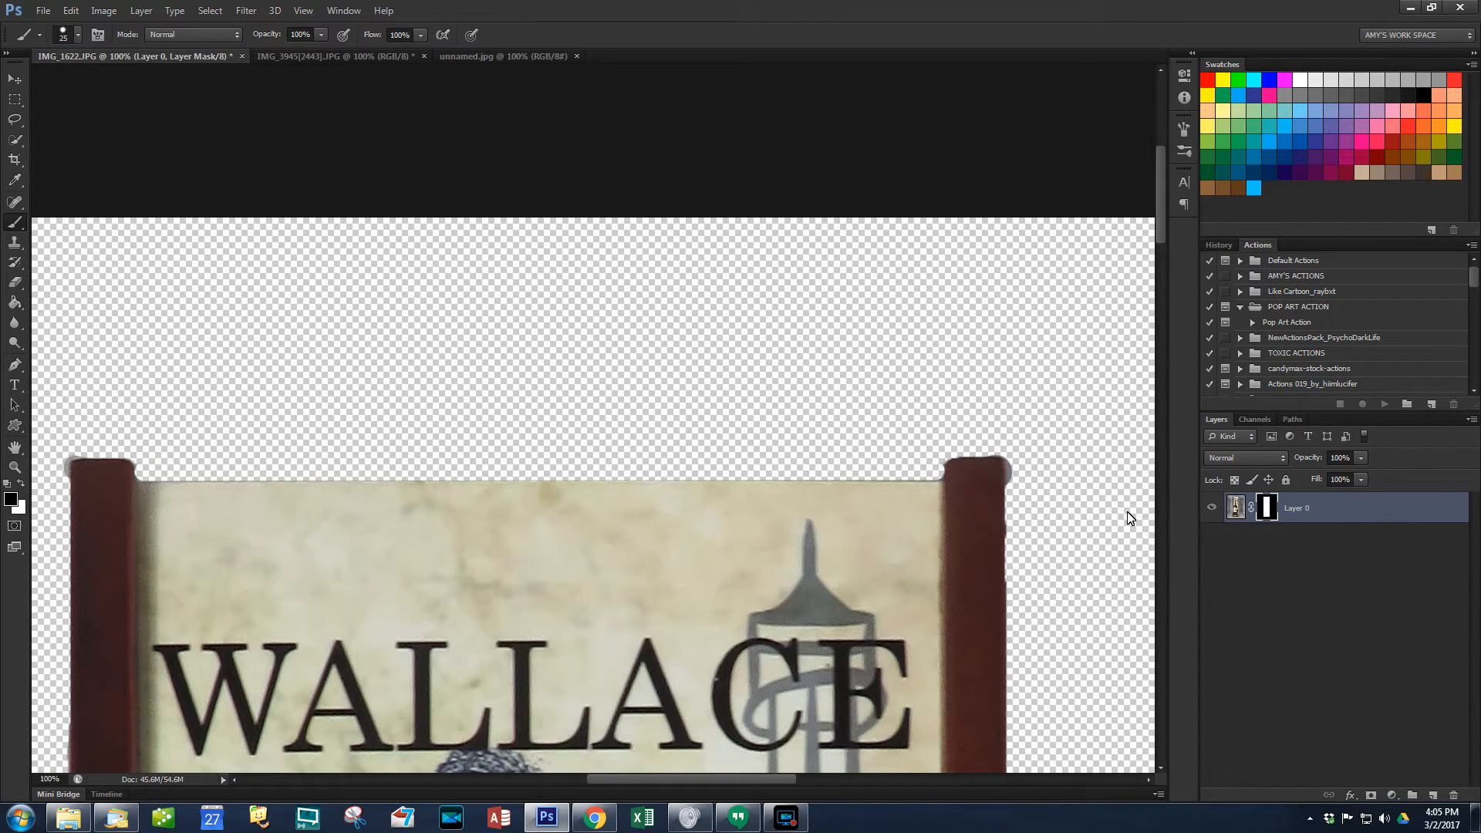
Step: Reveal the right post's outer edge in the mask with white, from its top corner straight down to the frame's lower-right corner
{"action": "left_click", "coordinate": [21, 483]}
{"action": "left_click_drag", "start_coordinate": [998, 466], "coordinate": [999, 548]}
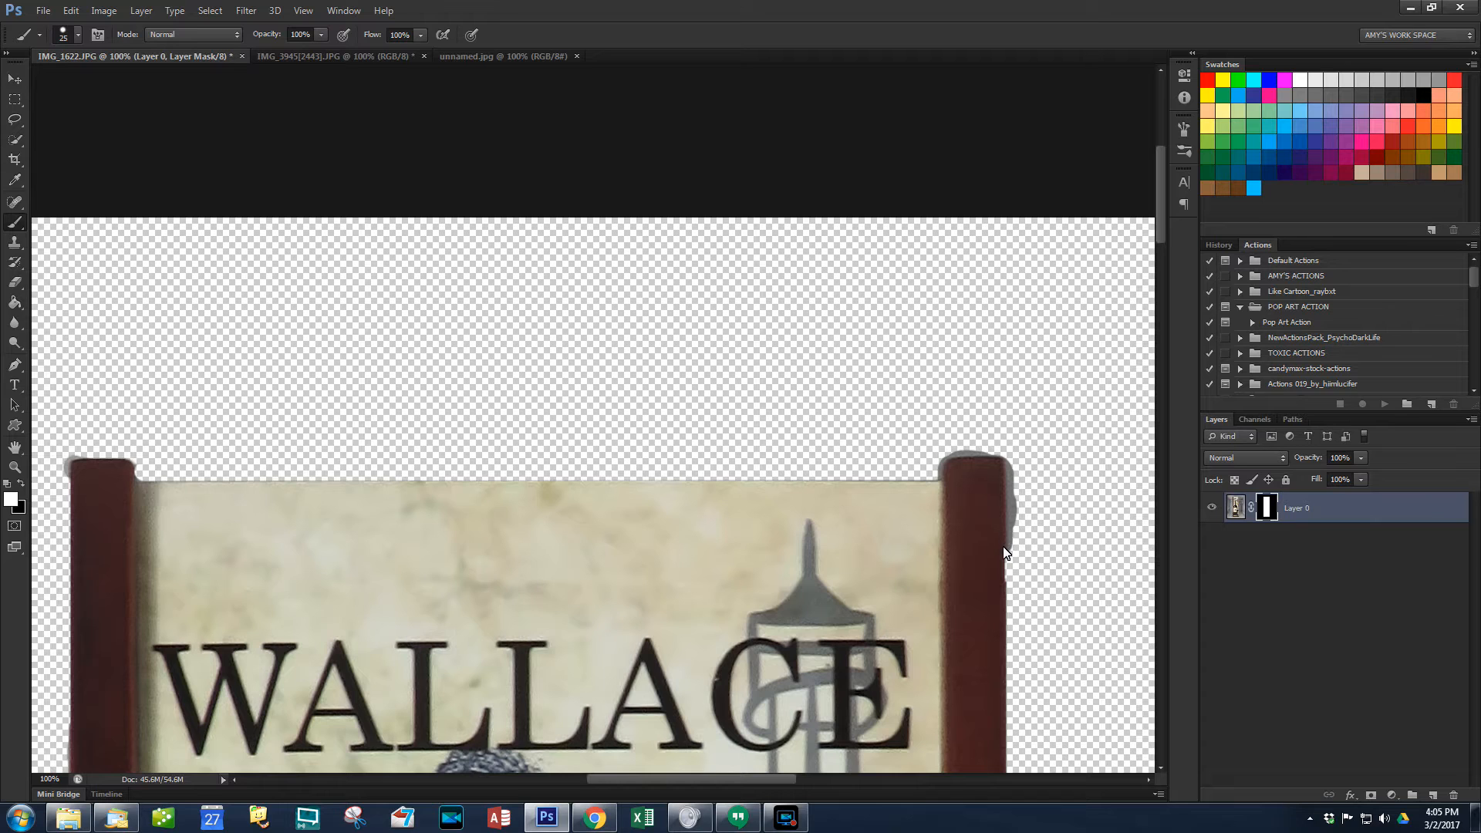
{"action": "scroll", "coordinate": [1000, 548], "scroll_direction": "down", "scroll_amount": 10}
{"action": "scroll", "coordinate": [999, 549], "scroll_direction": "down", "scroll_amount": 15}
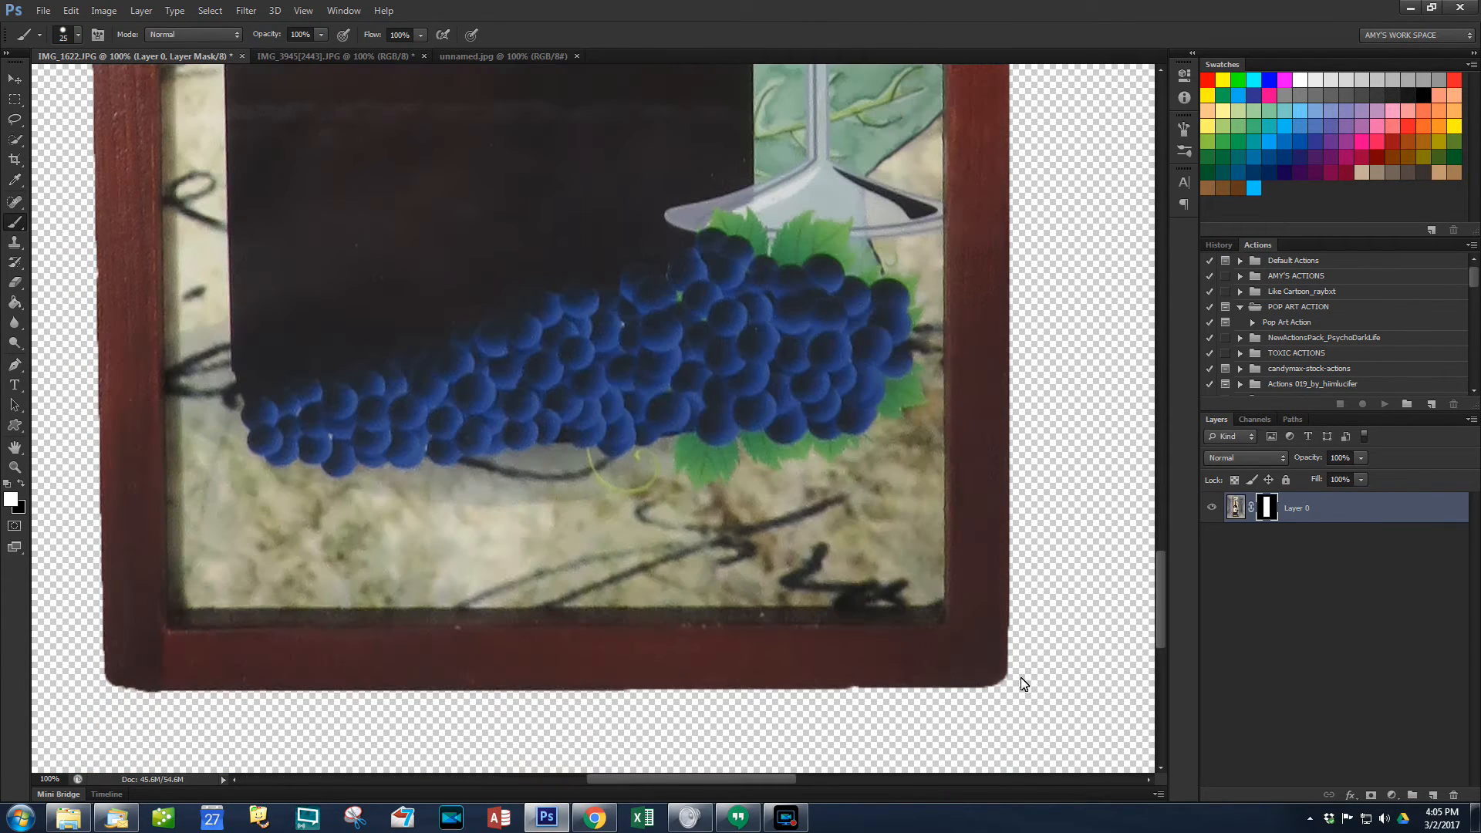
{"action": "left_click", "coordinate": [1009, 682], "text": "shift"}
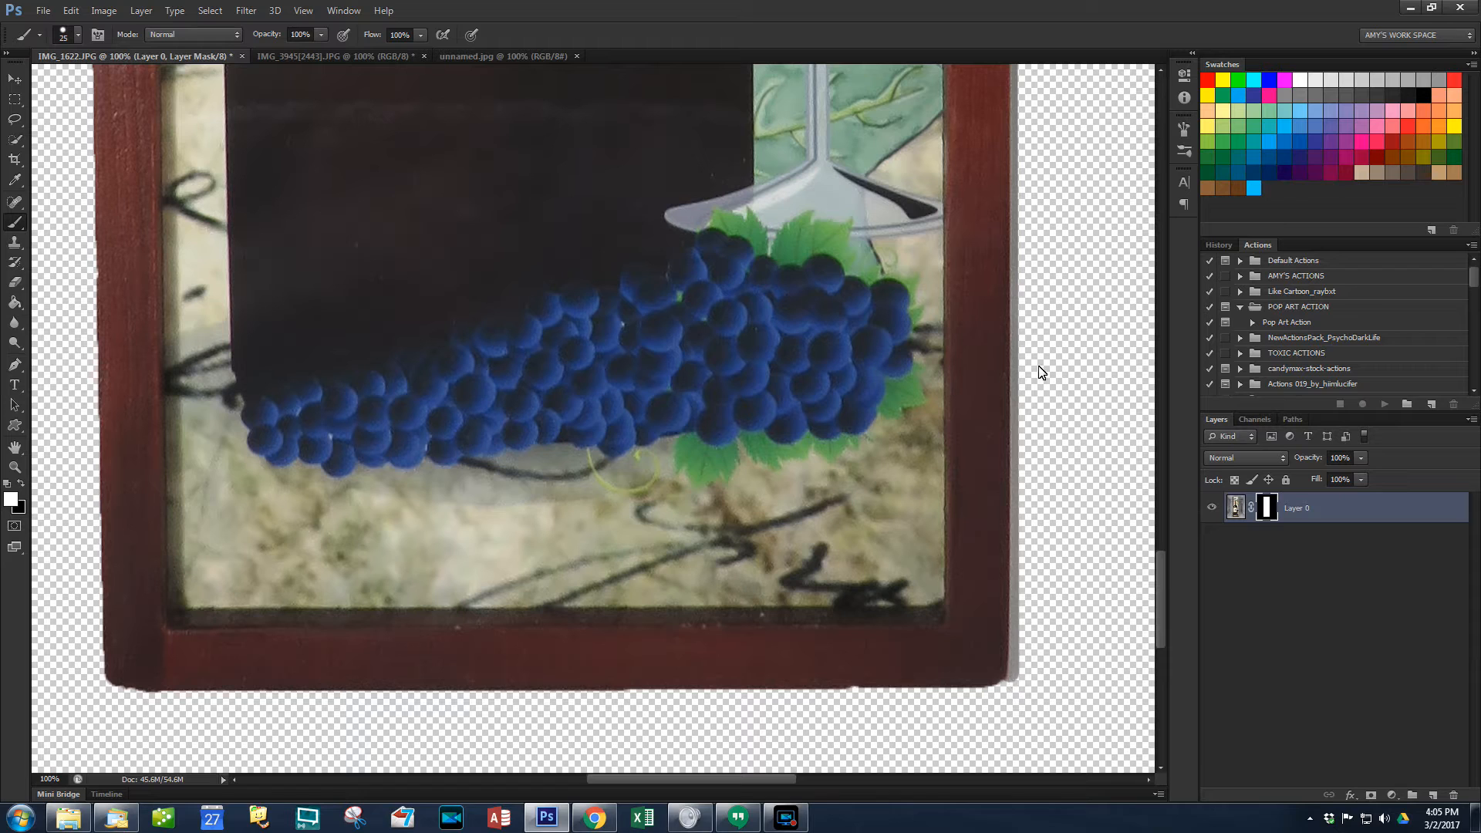
Step: Try a second straight white stroke just outside the right post, from the lower corner to the top, and undo it
{"action": "left_click", "coordinate": [1022, 678]}
{"action": "scroll", "coordinate": [1041, 507], "scroll_direction": "up", "scroll_amount": 1}
{"action": "scroll", "coordinate": [1041, 507], "scroll_direction": "down", "scroll_amount": 1}
{"action": "scroll", "coordinate": [1042, 507], "scroll_direction": "up", "scroll_amount": 1}
{"action": "scroll", "coordinate": [1041, 507], "scroll_direction": "down", "scroll_amount": 10}
{"action": "scroll", "coordinate": [1041, 507], "scroll_direction": "up", "scroll_amount": 10}
{"action": "scroll", "coordinate": [1042, 507], "scroll_direction": "down", "scroll_amount": 6}
{"action": "scroll", "coordinate": [1001, 176], "scroll_direction": "up", "scroll_amount": 4}
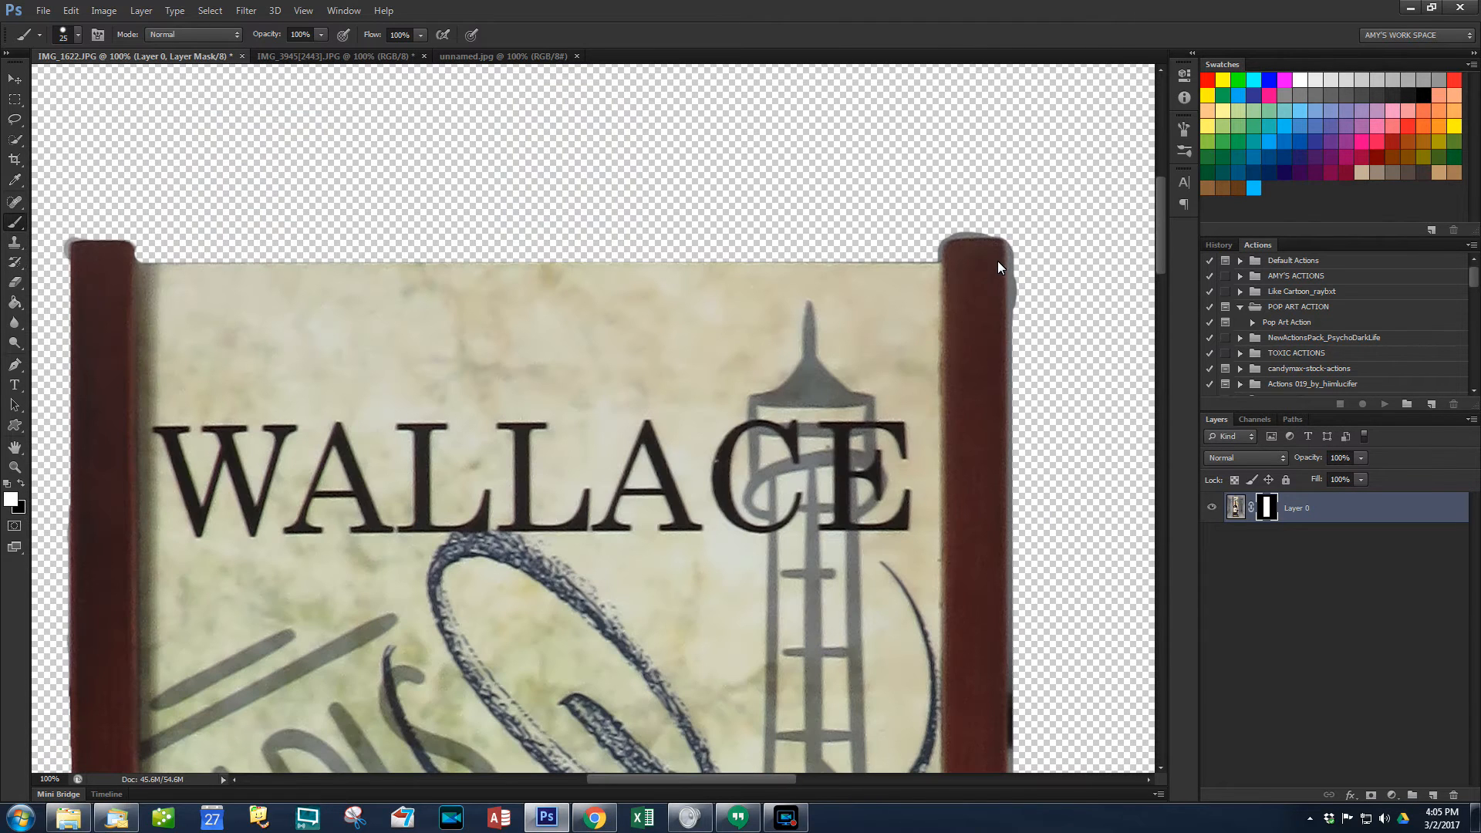
{"action": "left_click", "coordinate": [1016, 252], "text": "shift"}
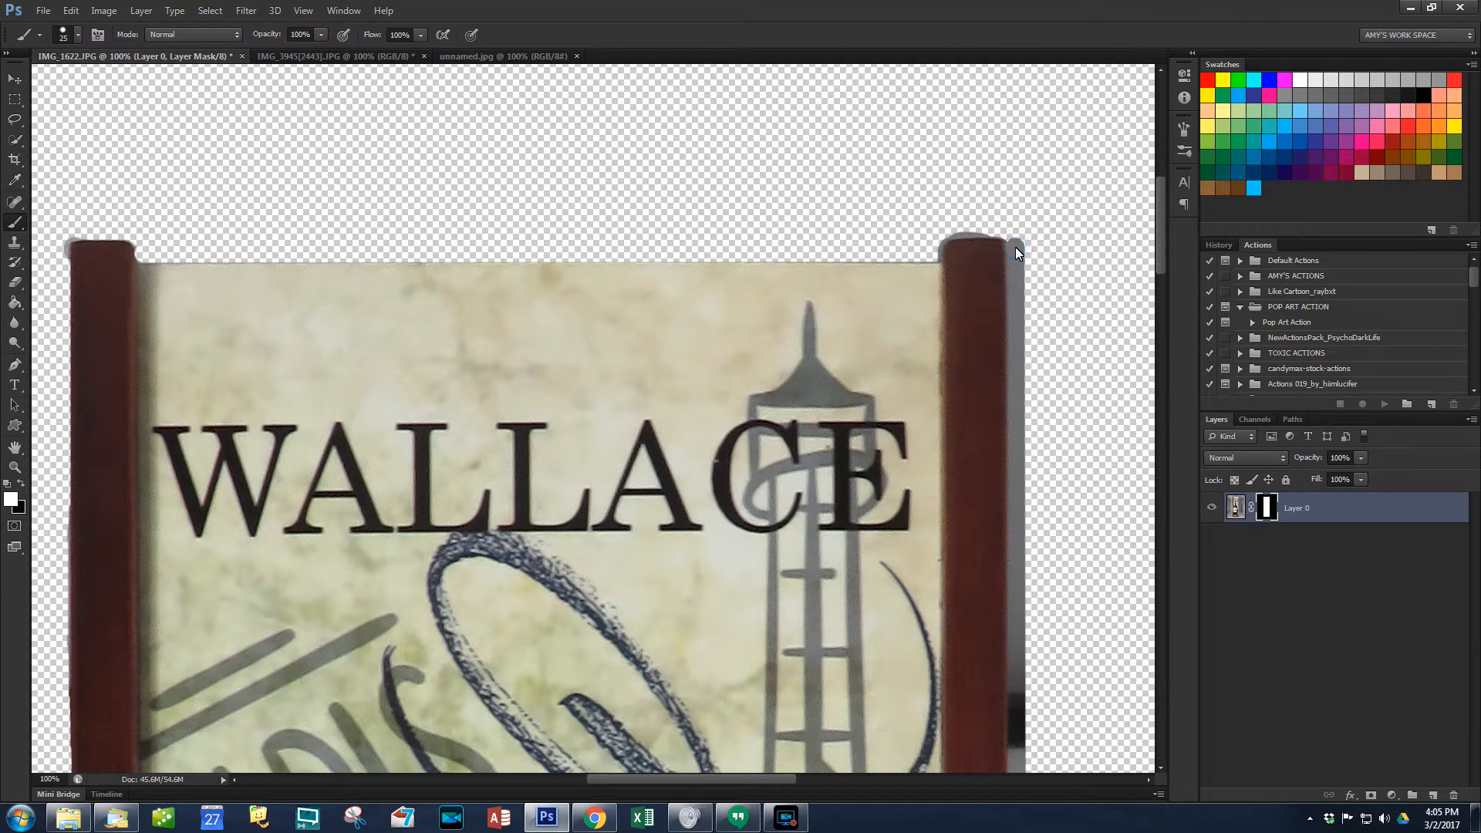
{"action": "left_click", "coordinate": [71, 11]}
{"action": "left_click", "coordinate": [124, 56]}
Step: Hide the grey fringe outside the right post with a straight black stroke on the mask from the lower-right corner to the top
{"action": "scroll", "coordinate": [1047, 392], "scroll_direction": "down", "scroll_amount": 15}
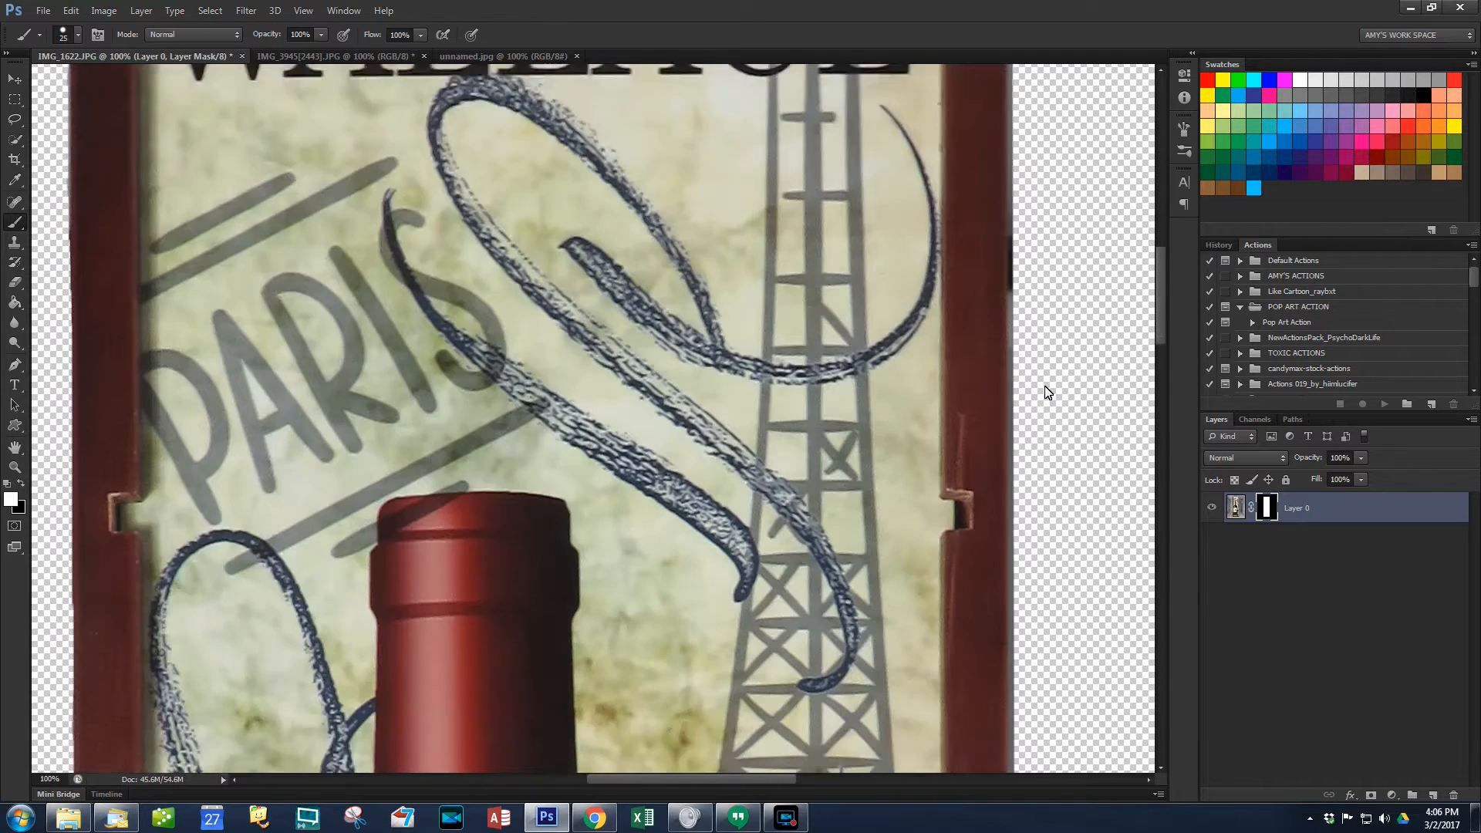
{"action": "scroll", "coordinate": [1048, 393], "scroll_direction": "down", "scroll_amount": 15}
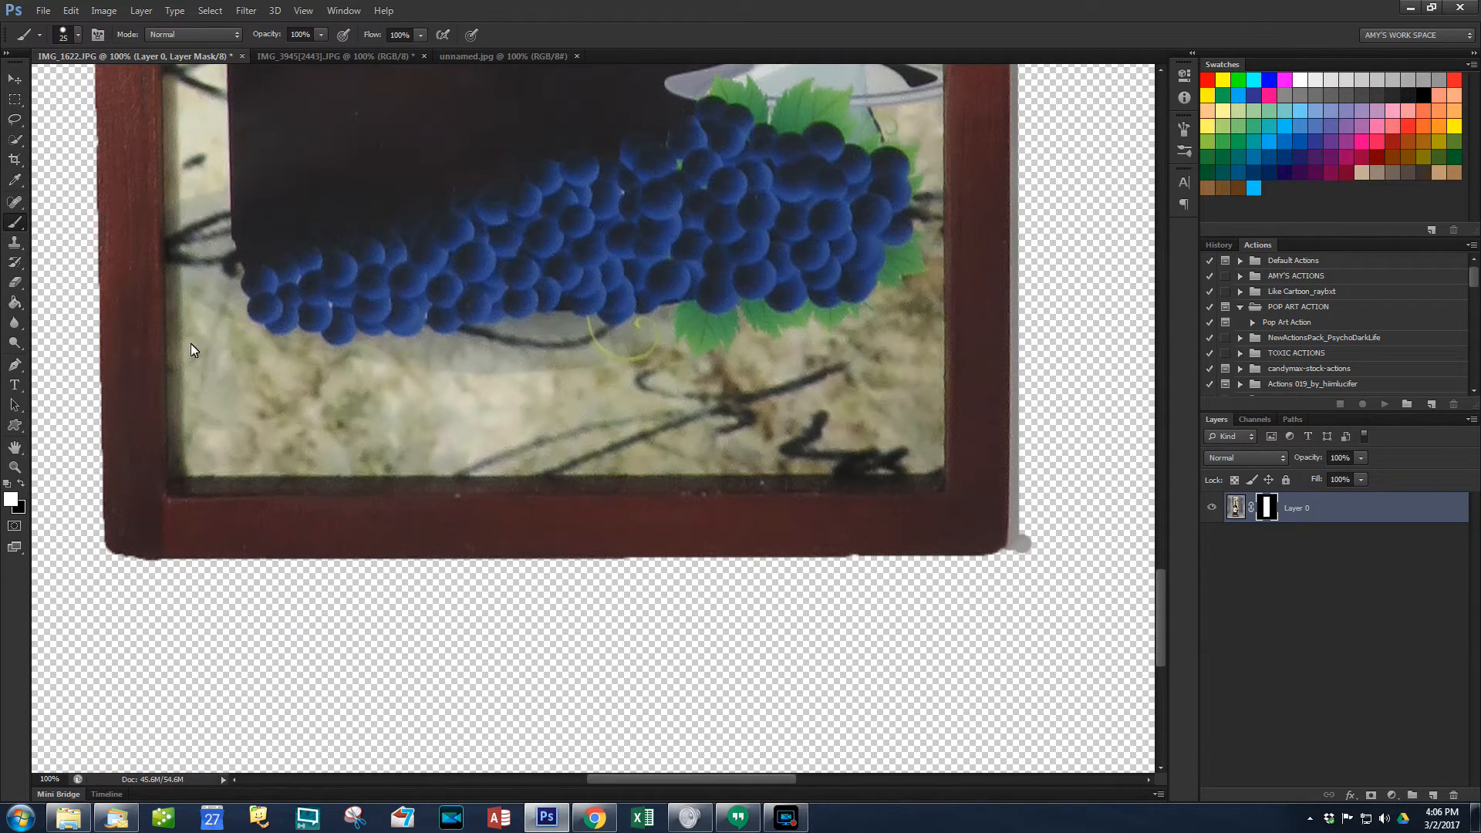
{"action": "left_click", "coordinate": [21, 483]}
{"action": "left_click_drag", "start_coordinate": [1024, 553], "coordinate": [1019, 542]}
{"action": "scroll", "coordinate": [1053, 374], "scroll_direction": "up", "scroll_amount": 10}
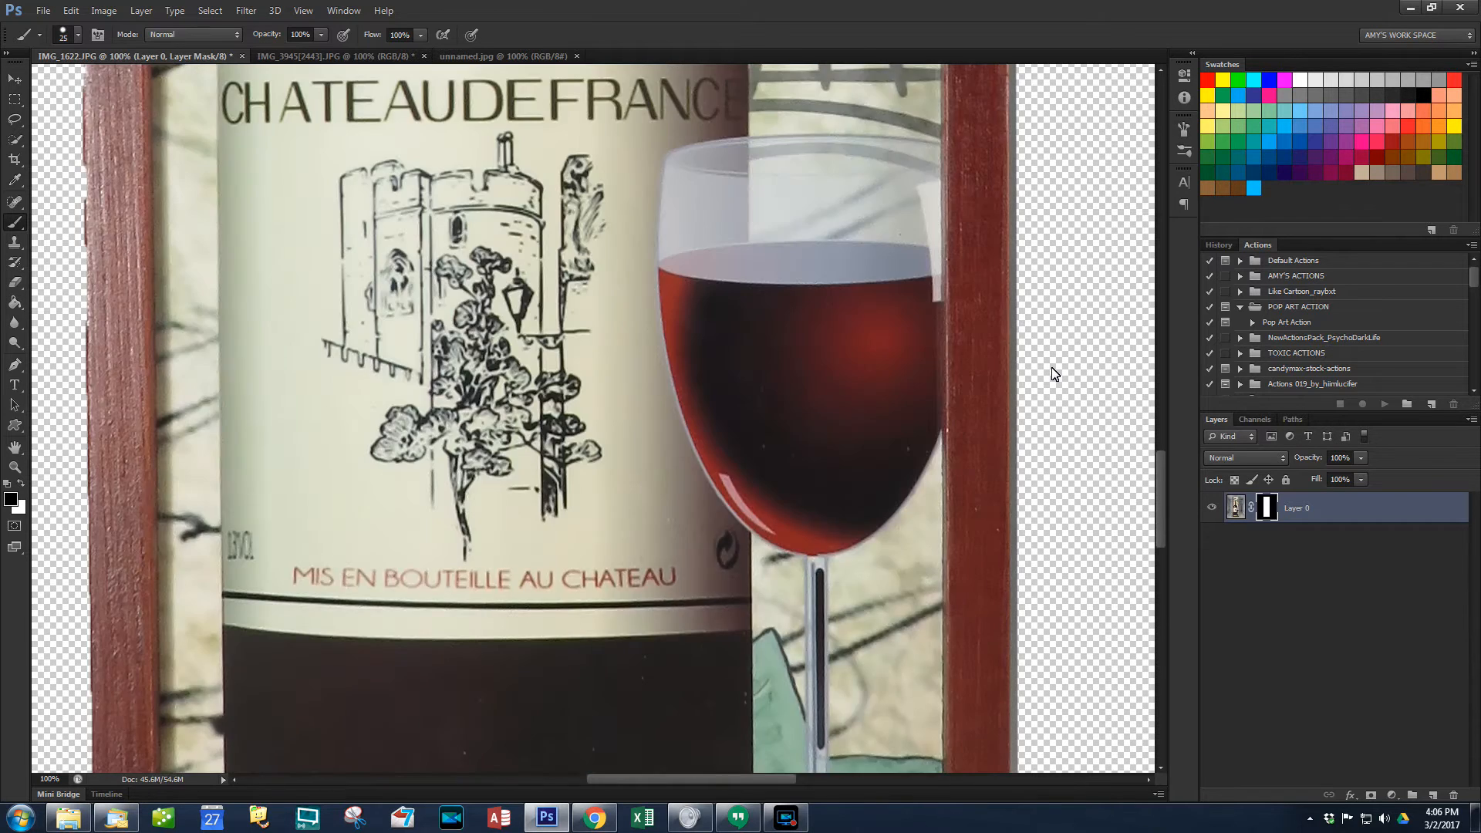
{"action": "scroll", "coordinate": [1053, 374], "scroll_direction": "up", "scroll_amount": 10}
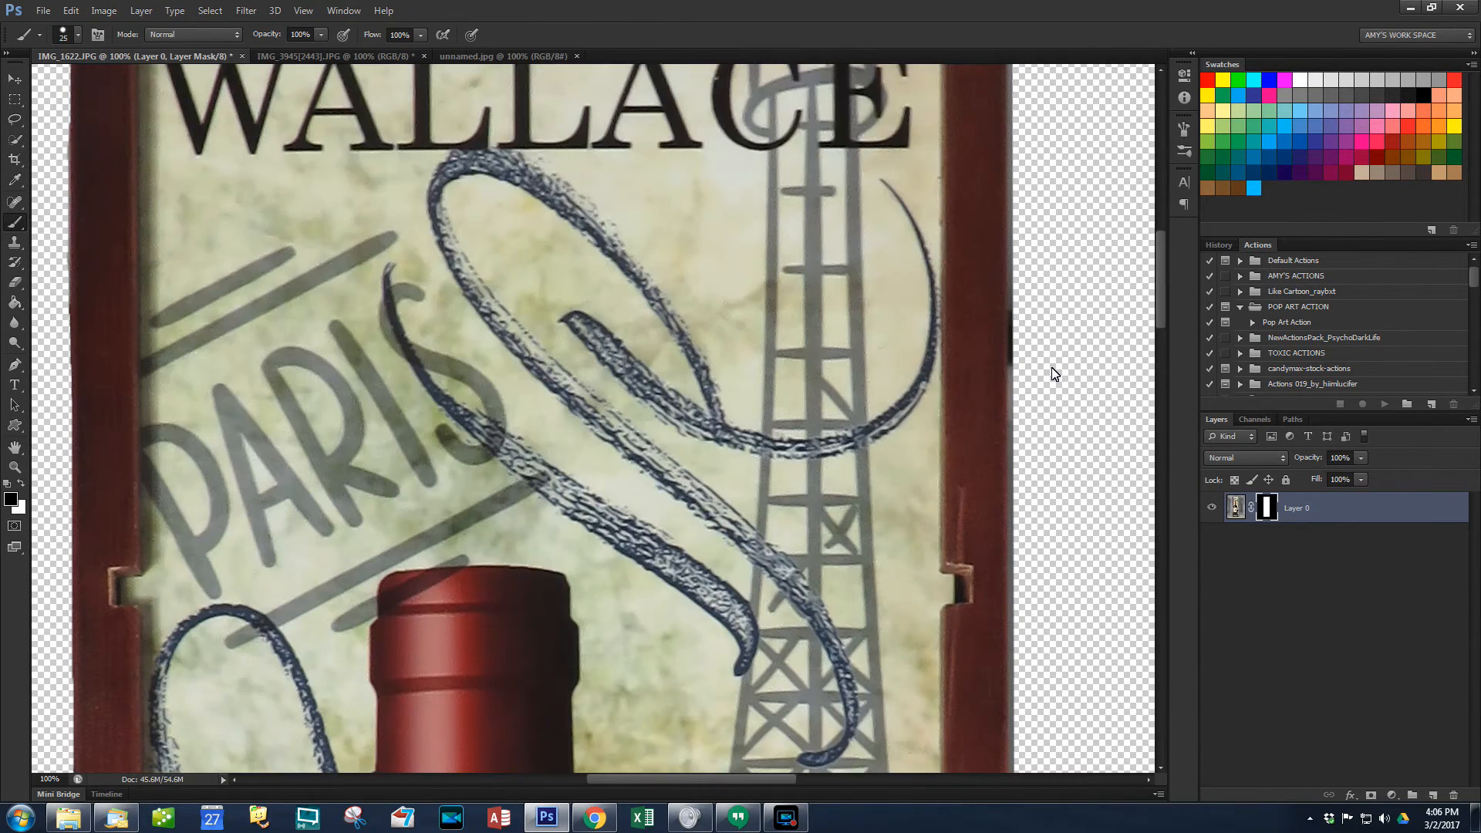
{"action": "scroll", "coordinate": [1053, 374], "scroll_direction": "up", "scroll_amount": 5}
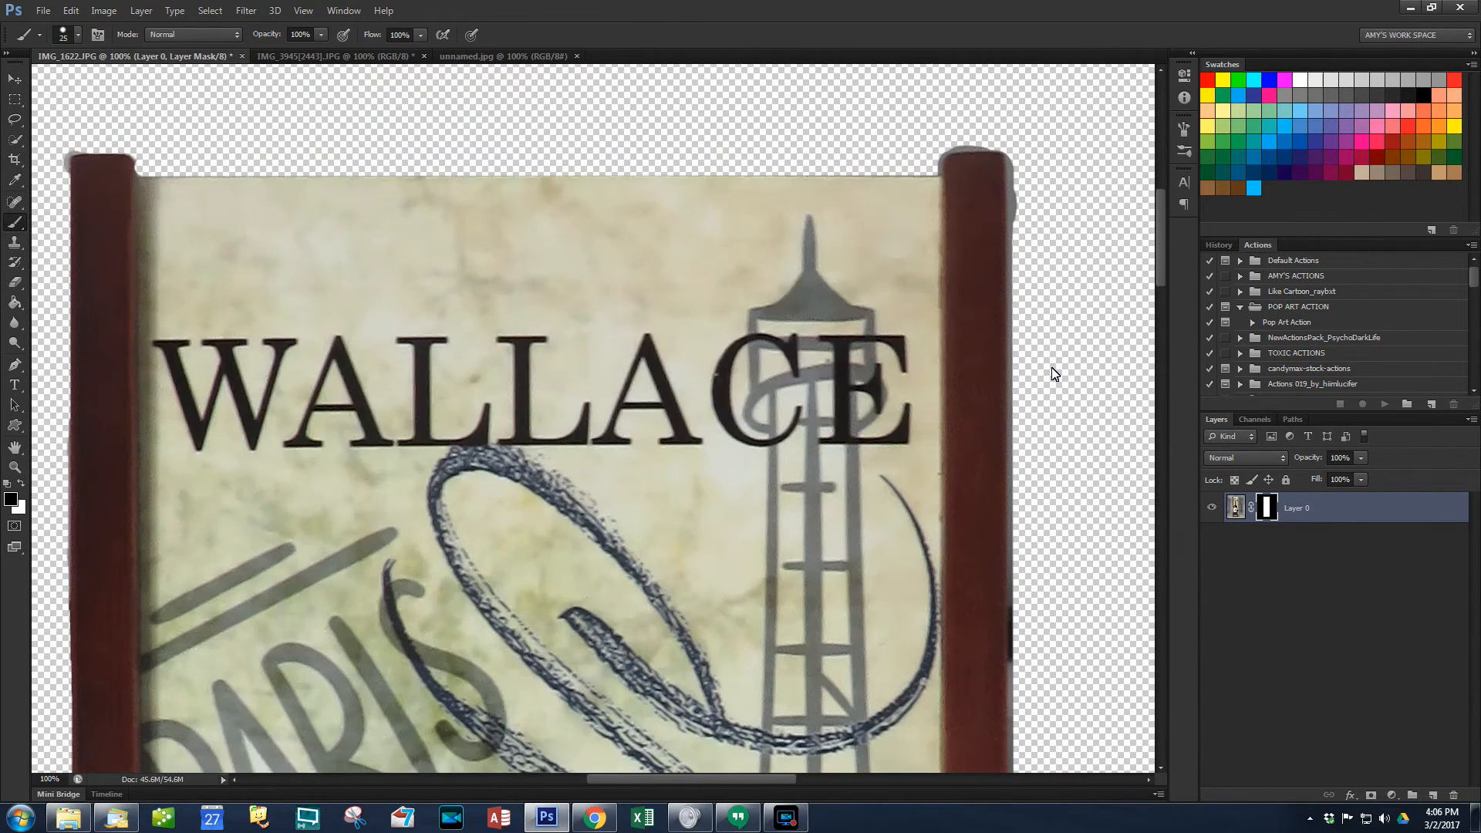
{"action": "left_click", "coordinate": [1015, 158], "text": "shift"}
{"action": "scroll", "coordinate": [1113, 483], "scroll_direction": "down", "scroll_amount": 10}
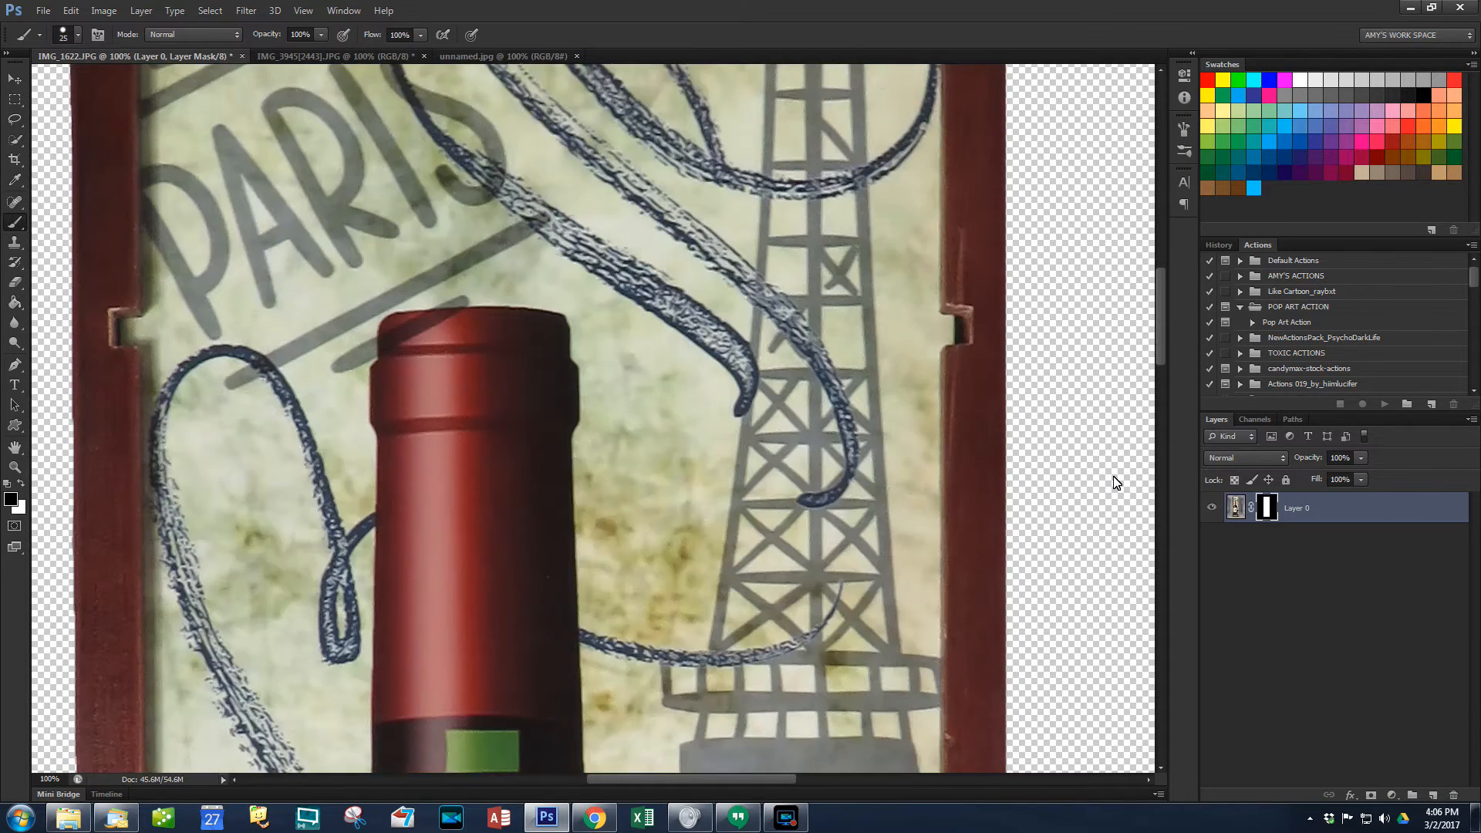
{"action": "scroll", "coordinate": [1113, 483], "scroll_direction": "down", "scroll_amount": 20}
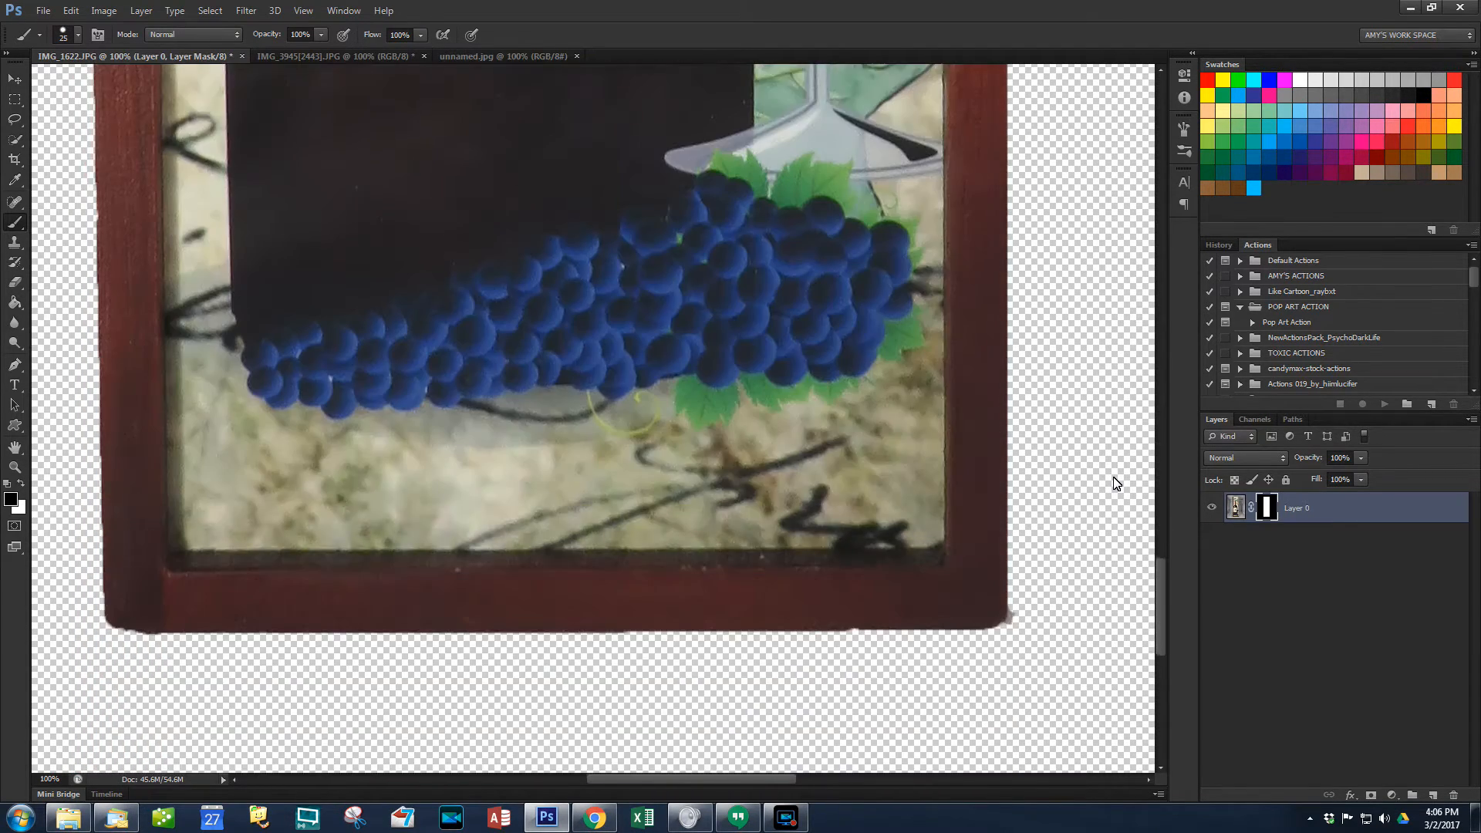
Step: Reveal the frame's bottom edge in the mask with white, from the lower-right corner straight across to the lower-left corner
{"action": "scroll", "coordinate": [1113, 483], "scroll_direction": "down", "scroll_amount": 5}
{"action": "left_click", "coordinate": [21, 482]}
{"action": "left_click_drag", "start_coordinate": [1007, 422], "coordinate": [860, 433]}
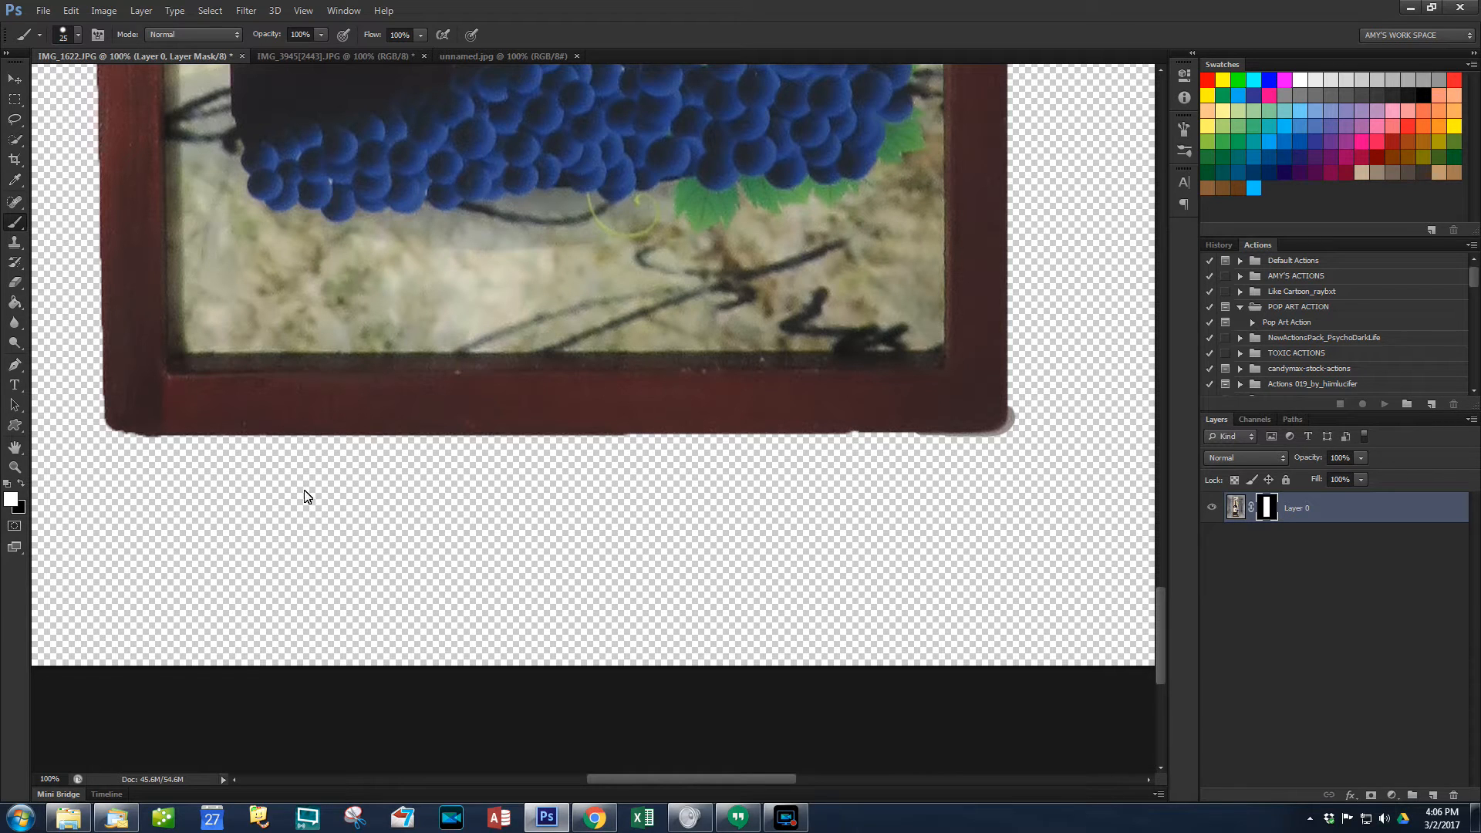
{"action": "left_click", "coordinate": [122, 435], "text": "shift"}
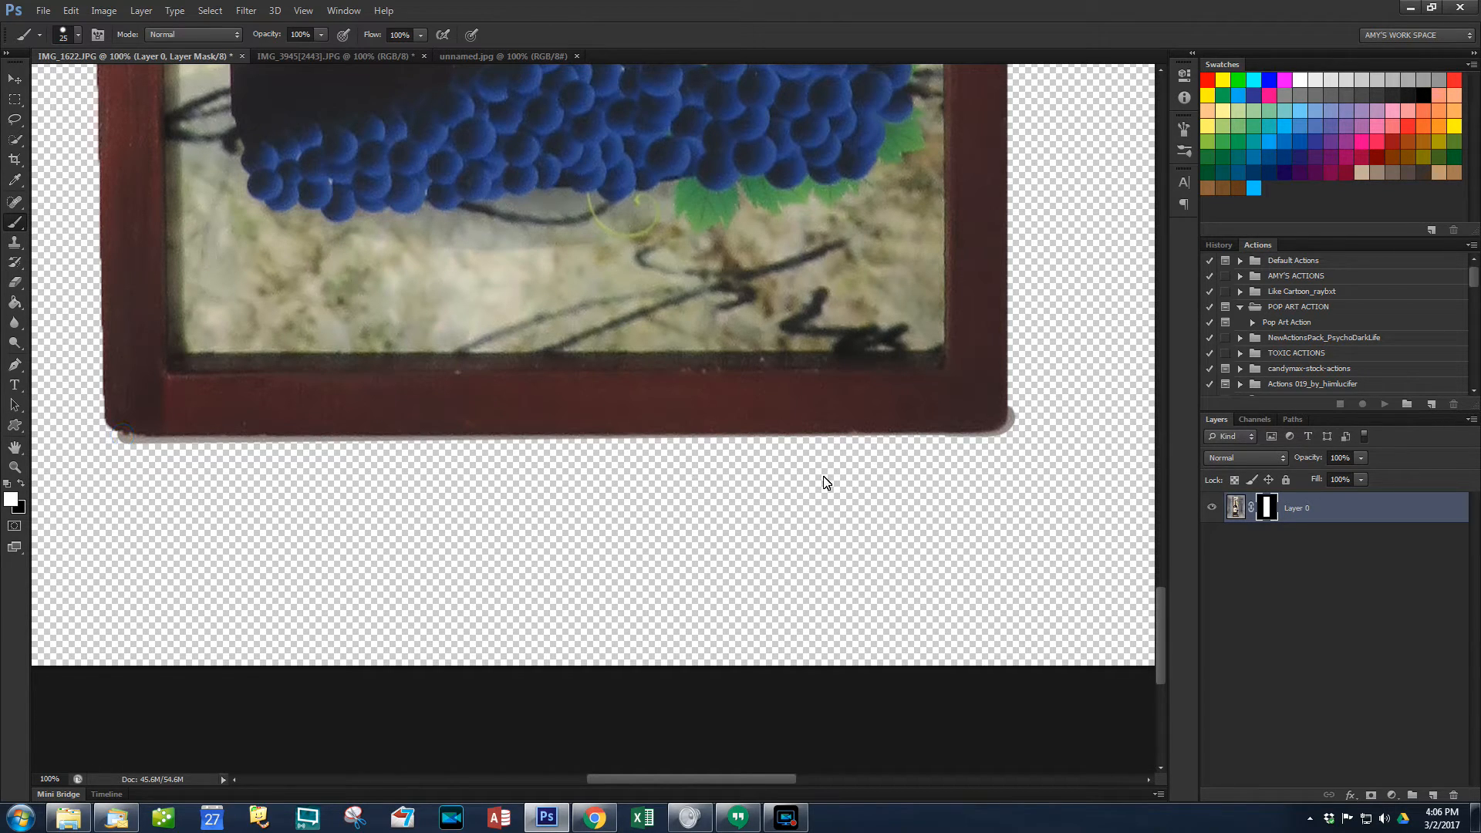
{"action": "left_click", "coordinate": [123, 436]}
Step: Hide the grey fringe below the frame's bottom edge and around its lower-left corner with straight black strokes on the mask
{"action": "left_click", "coordinate": [20, 484]}
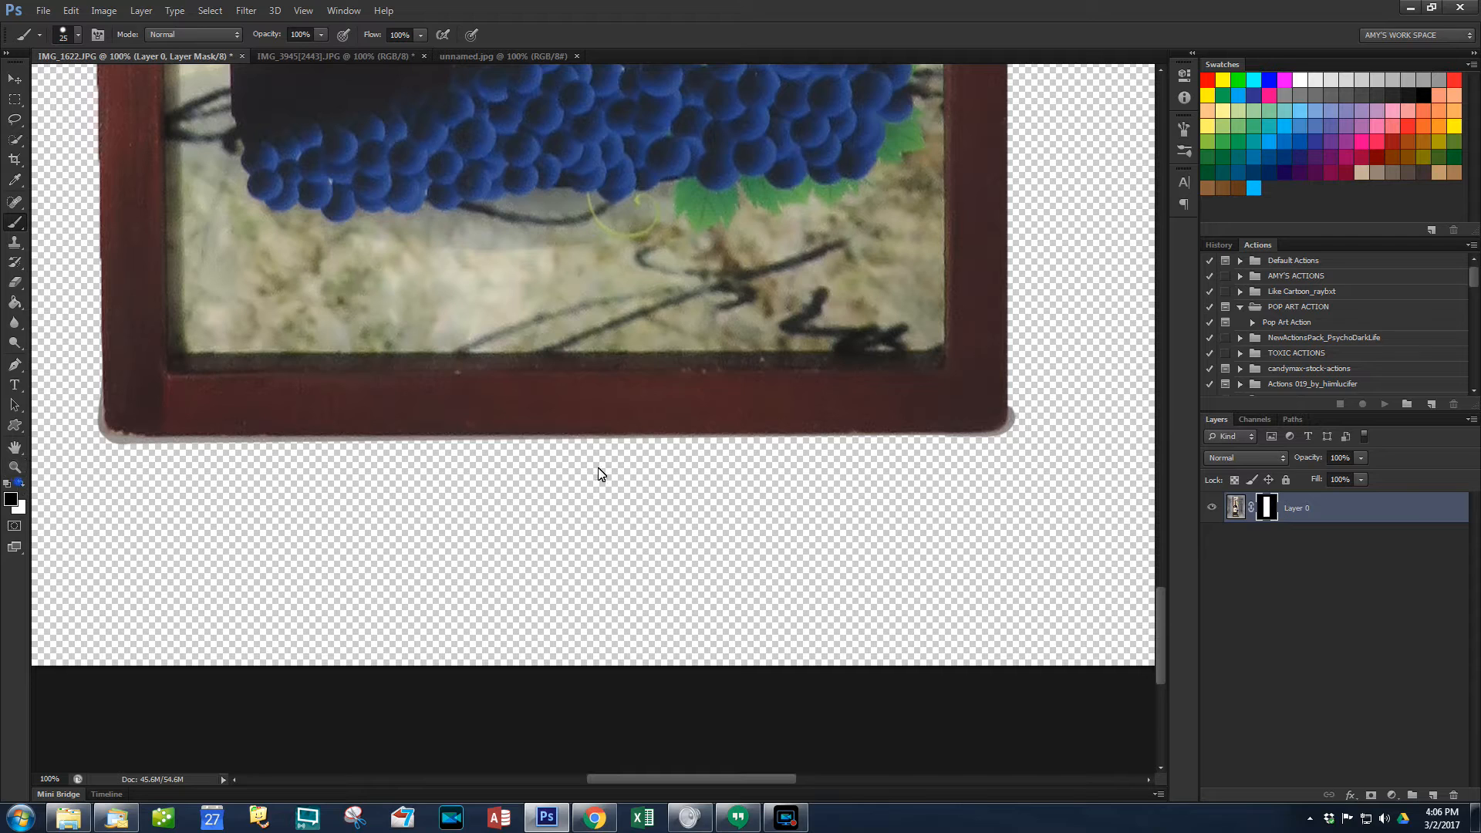
{"action": "left_click", "coordinate": [1017, 411]}
{"action": "left_click", "coordinate": [1008, 434]}
{"action": "left_click", "coordinate": [154, 446], "text": "shift"}
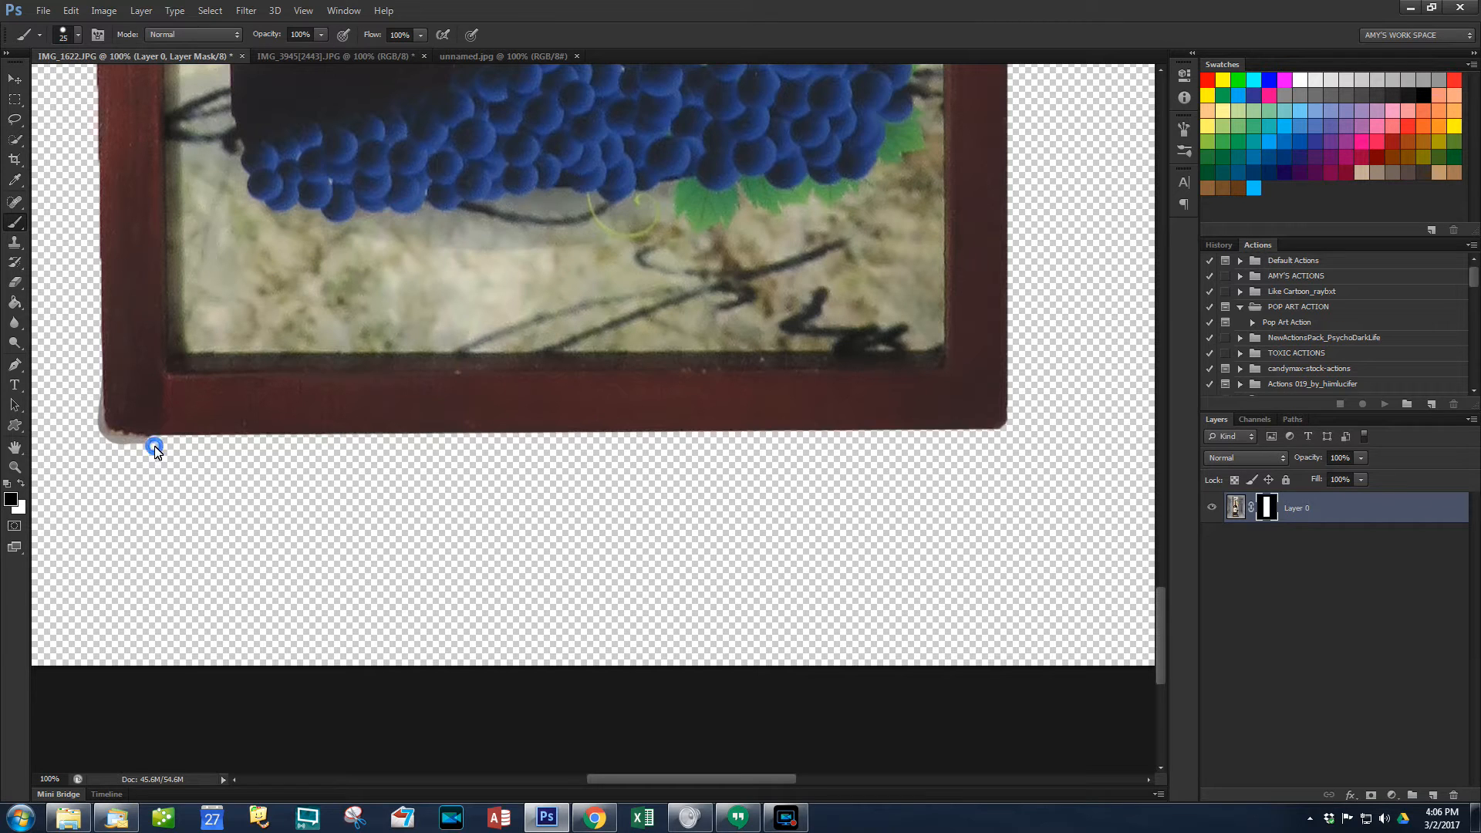
{"action": "left_click", "coordinate": [112, 438], "text": "shift"}
{"action": "left_click", "coordinate": [97, 431], "text": "shift"}
{"action": "left_click", "coordinate": [92, 349], "text": "shift"}
Step: Dismiss the Windows color scheme message and reveal the left post's outer edge with white, straight from its top to the lower-left corner
{"action": "left_click", "coordinate": [20, 484]}
{"action": "scroll", "coordinate": [110, 426], "scroll_direction": "up", "scroll_amount": 20}
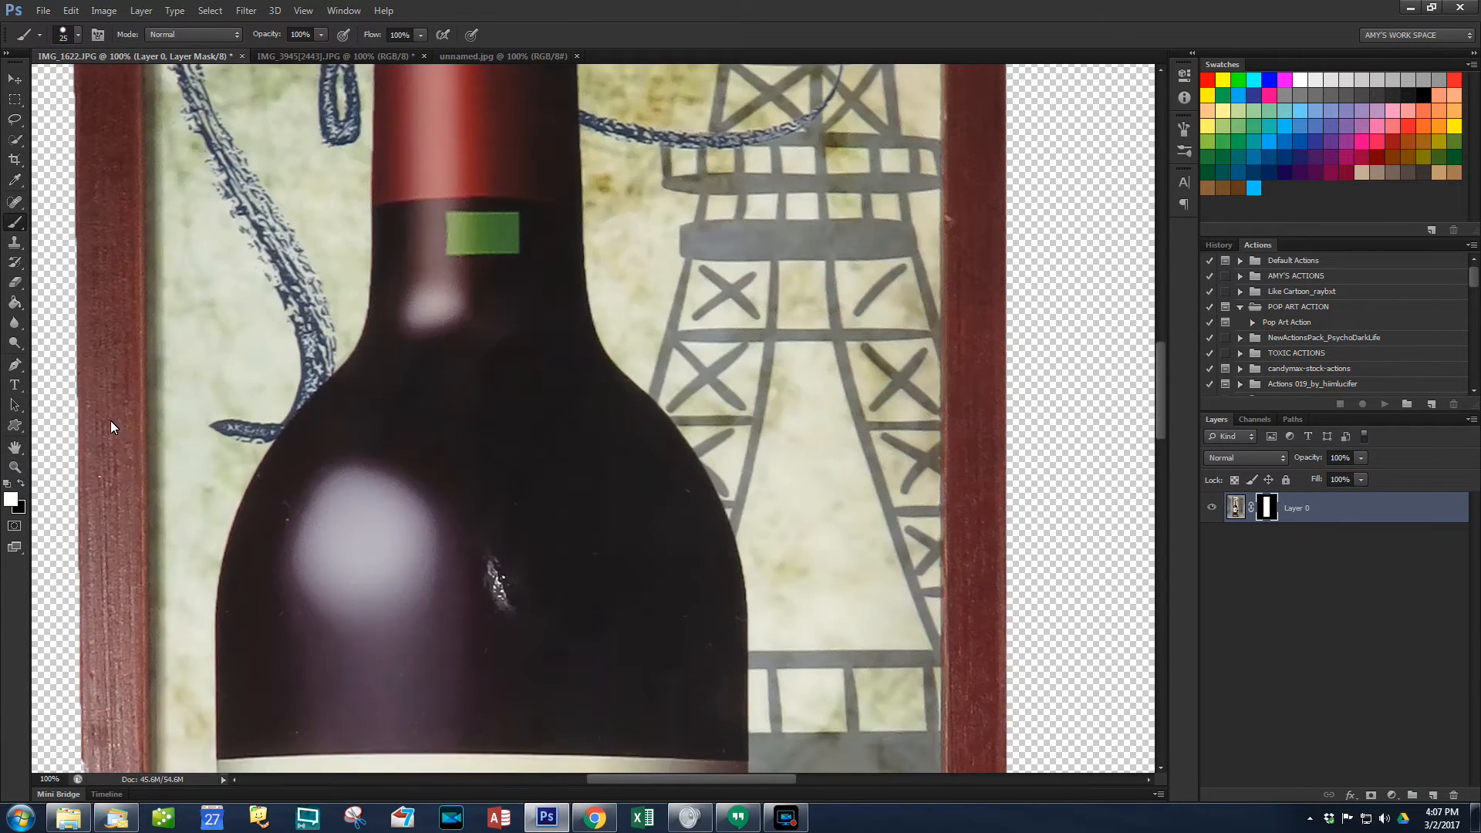
{"action": "scroll", "coordinate": [110, 420], "scroll_direction": "up", "scroll_amount": 15}
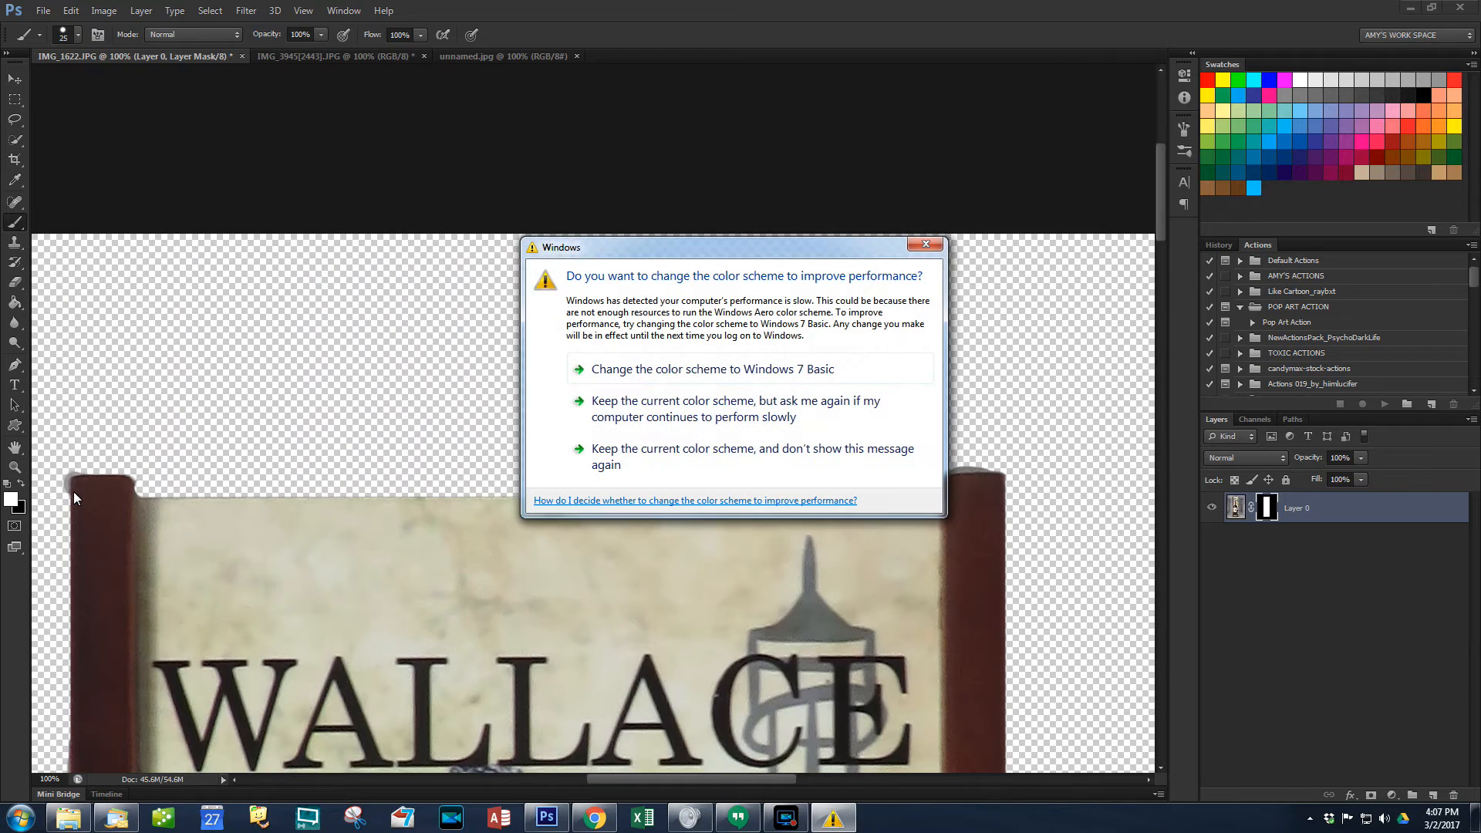
{"action": "left_click", "coordinate": [927, 245]}
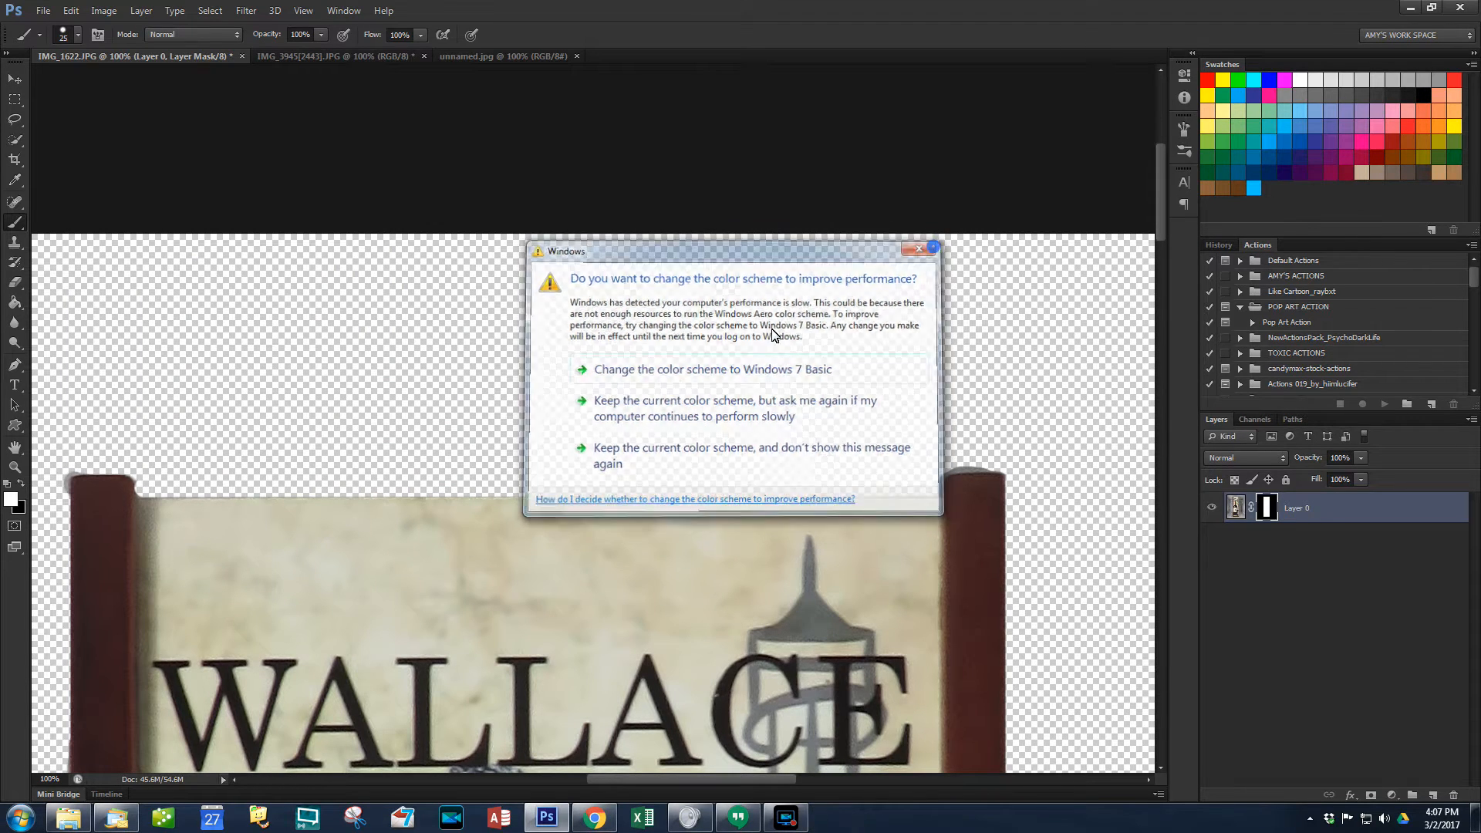
{"action": "left_click", "coordinate": [73, 485], "text": "shift"}
{"action": "scroll", "coordinate": [219, 557], "scroll_direction": "down", "scroll_amount": 10}
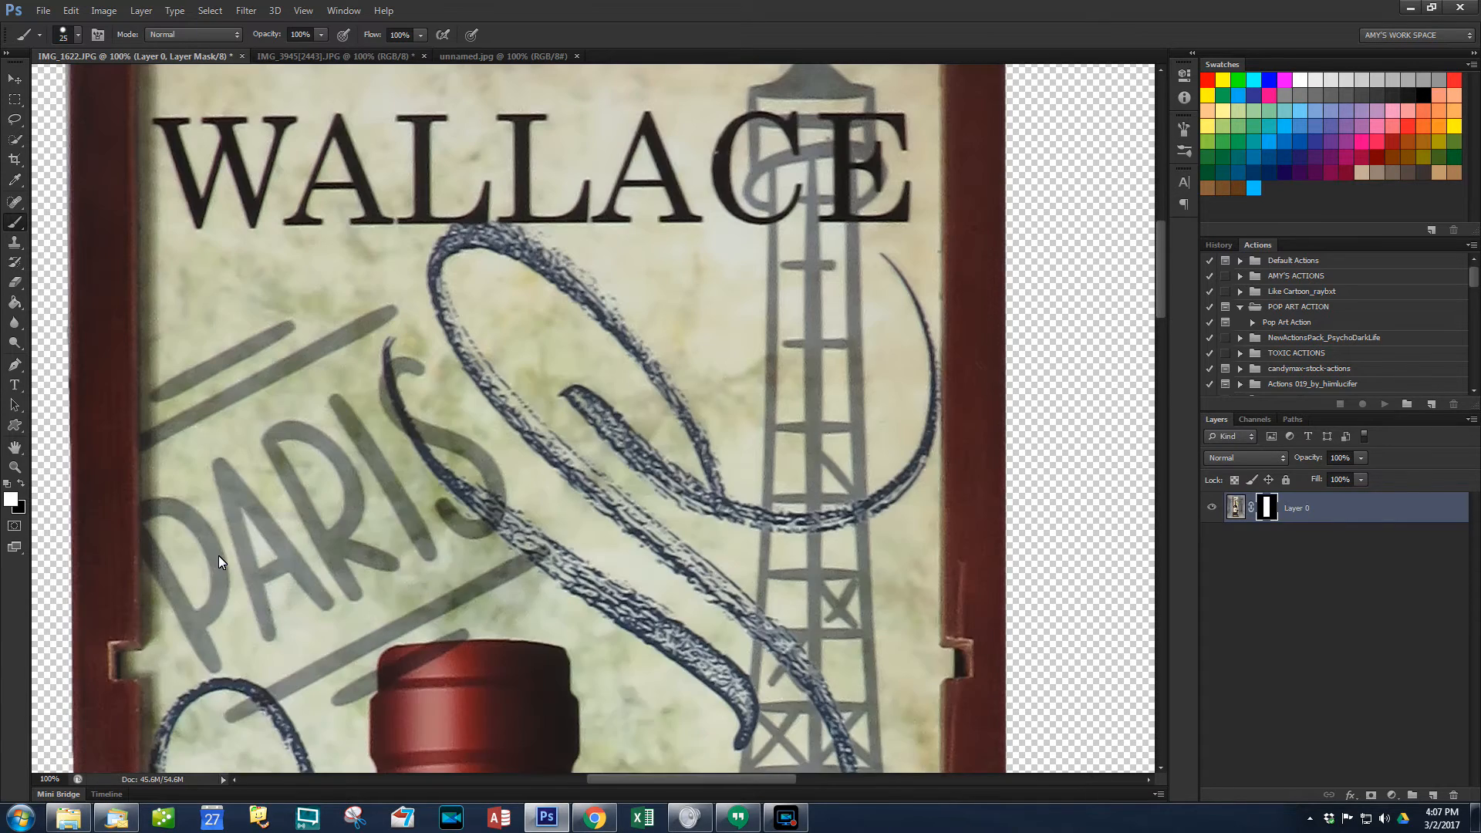
{"action": "scroll", "coordinate": [219, 562], "scroll_direction": "down", "scroll_amount": 10}
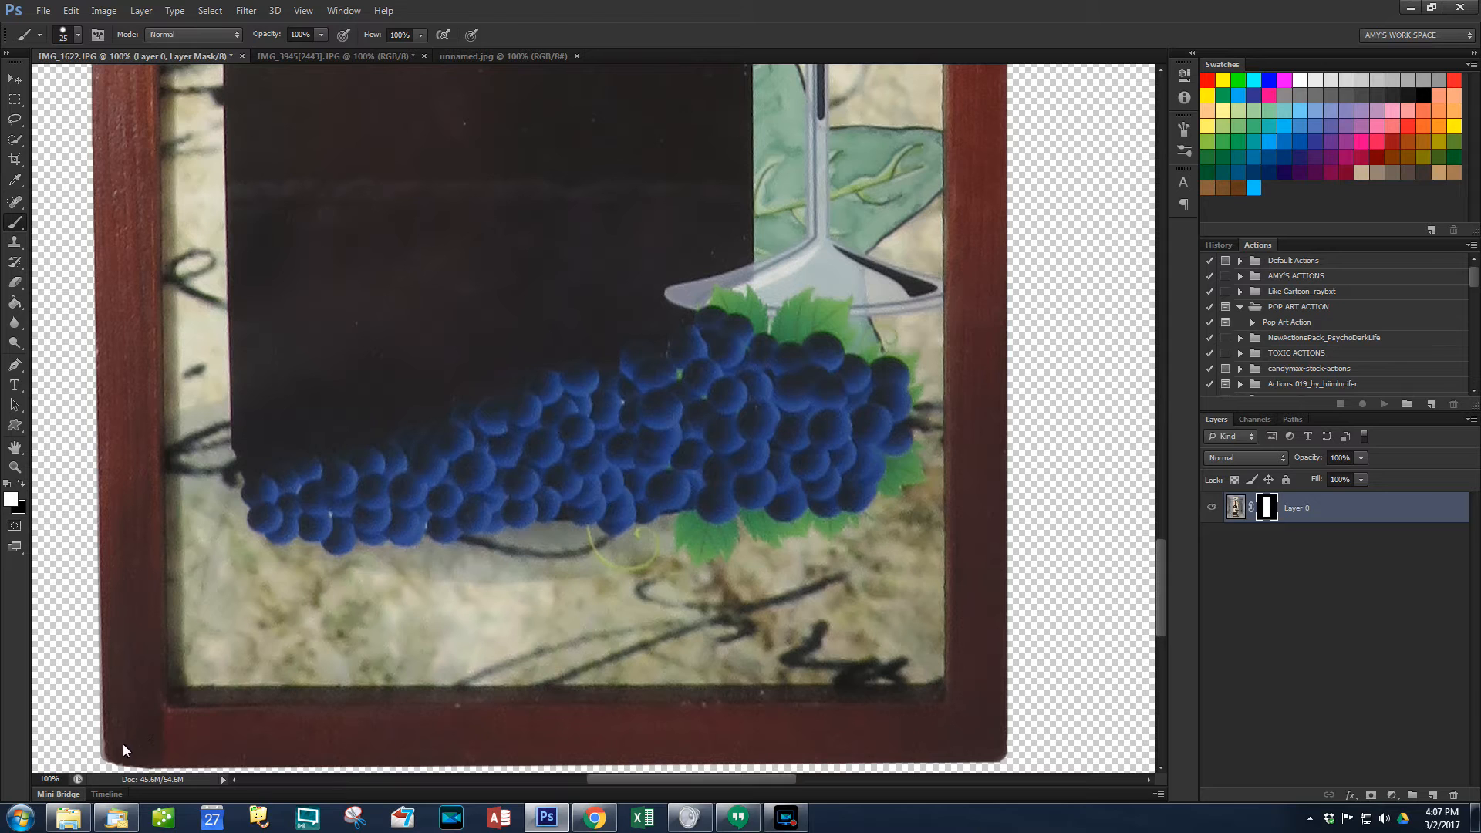
{"action": "left_click", "coordinate": [105, 757], "text": "shift"}
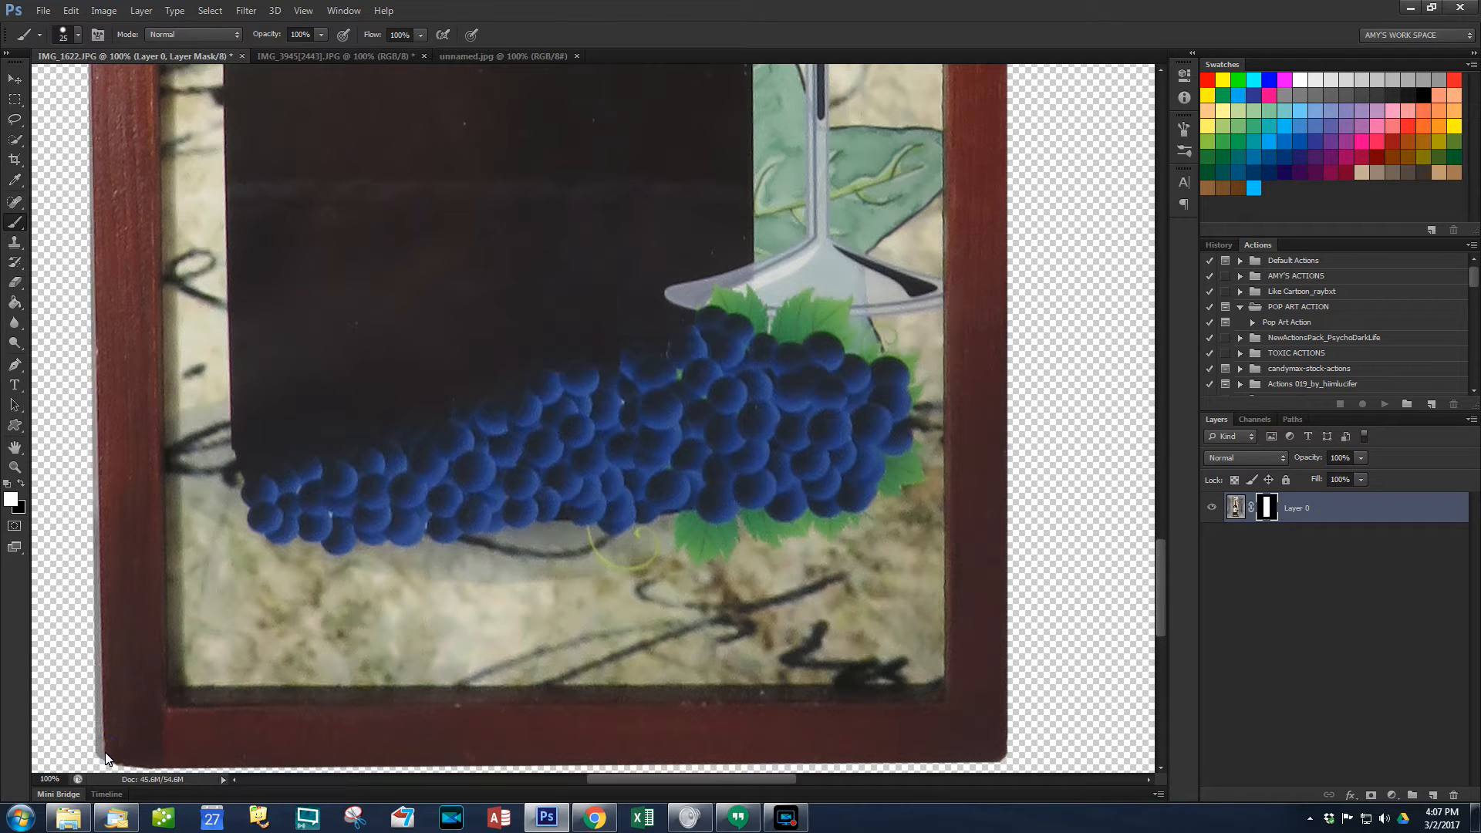
Step: Hide the grey fringe outside the lower part of the left post with straight black strokes going up from the lower-left corner
{"action": "scroll", "coordinate": [203, 593], "scroll_direction": "down", "scroll_amount": 2}
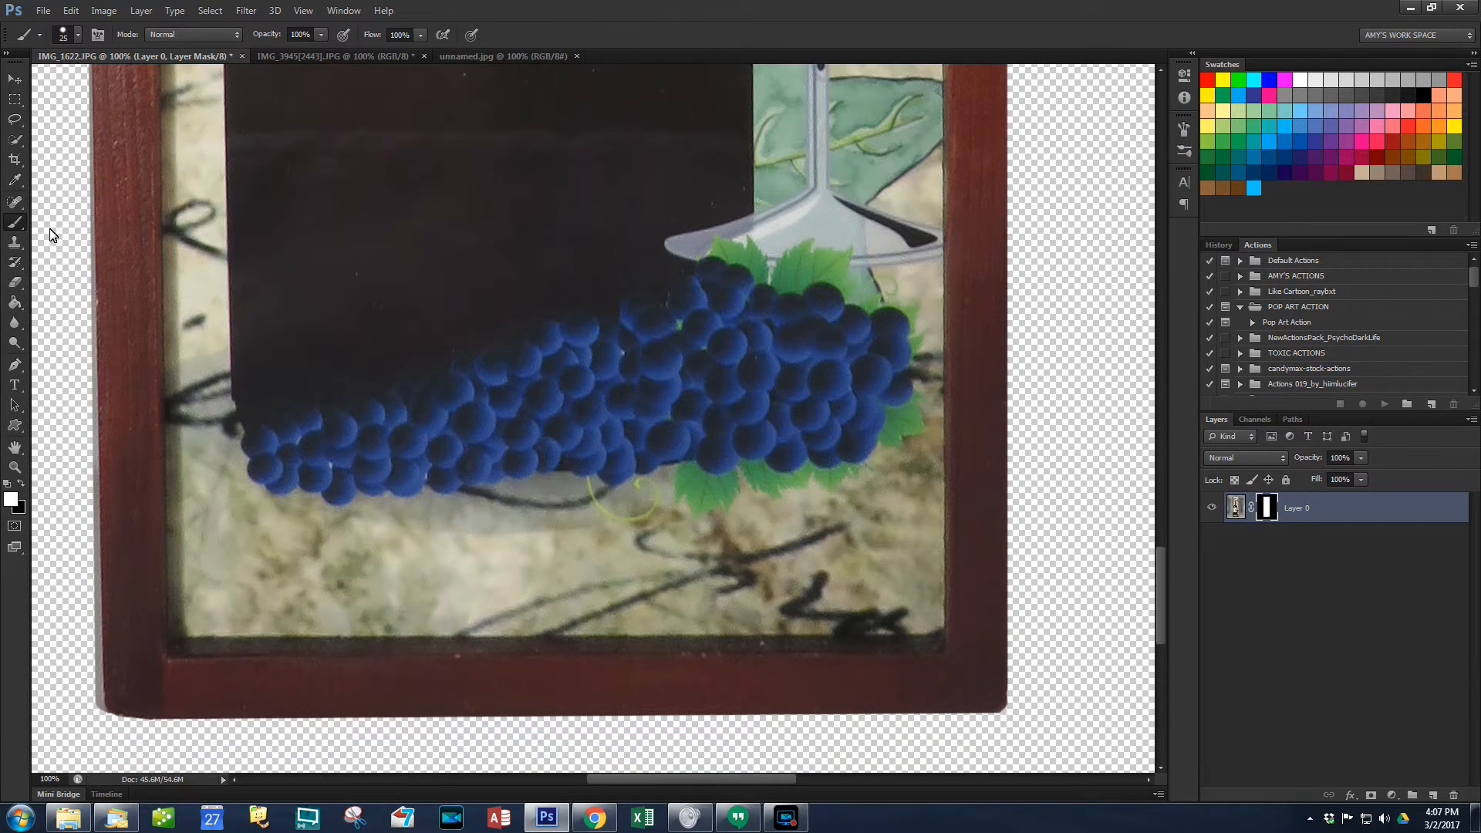
{"action": "left_click", "coordinate": [21, 483]}
{"action": "left_click", "coordinate": [100, 713]}
{"action": "left_click", "coordinate": [88, 334], "text": "shift"}
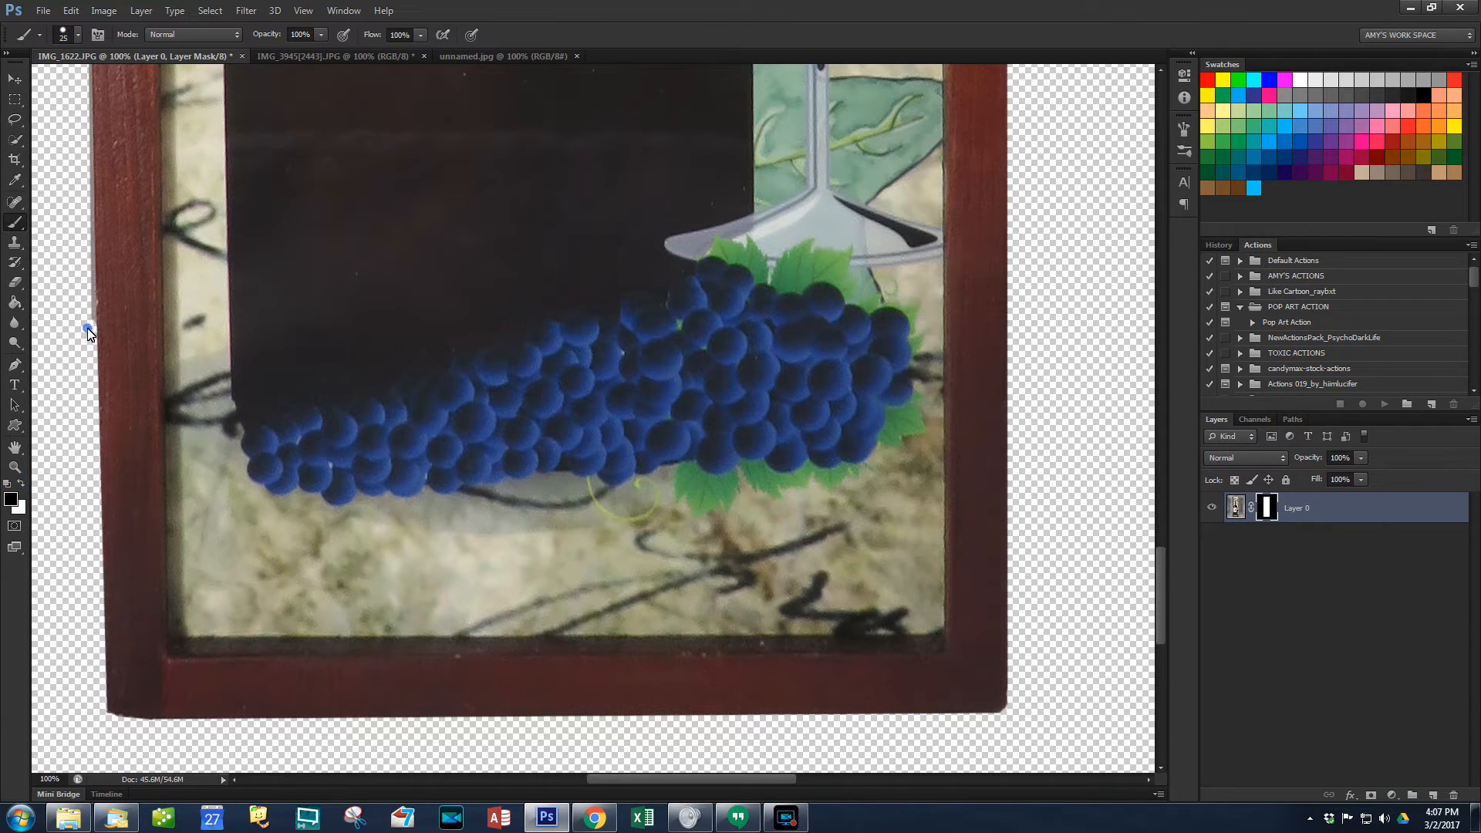
{"action": "left_click", "coordinate": [83, 158], "text": "shift"}
{"action": "scroll", "coordinate": [82, 151], "scroll_direction": "up", "scroll_amount": 5}
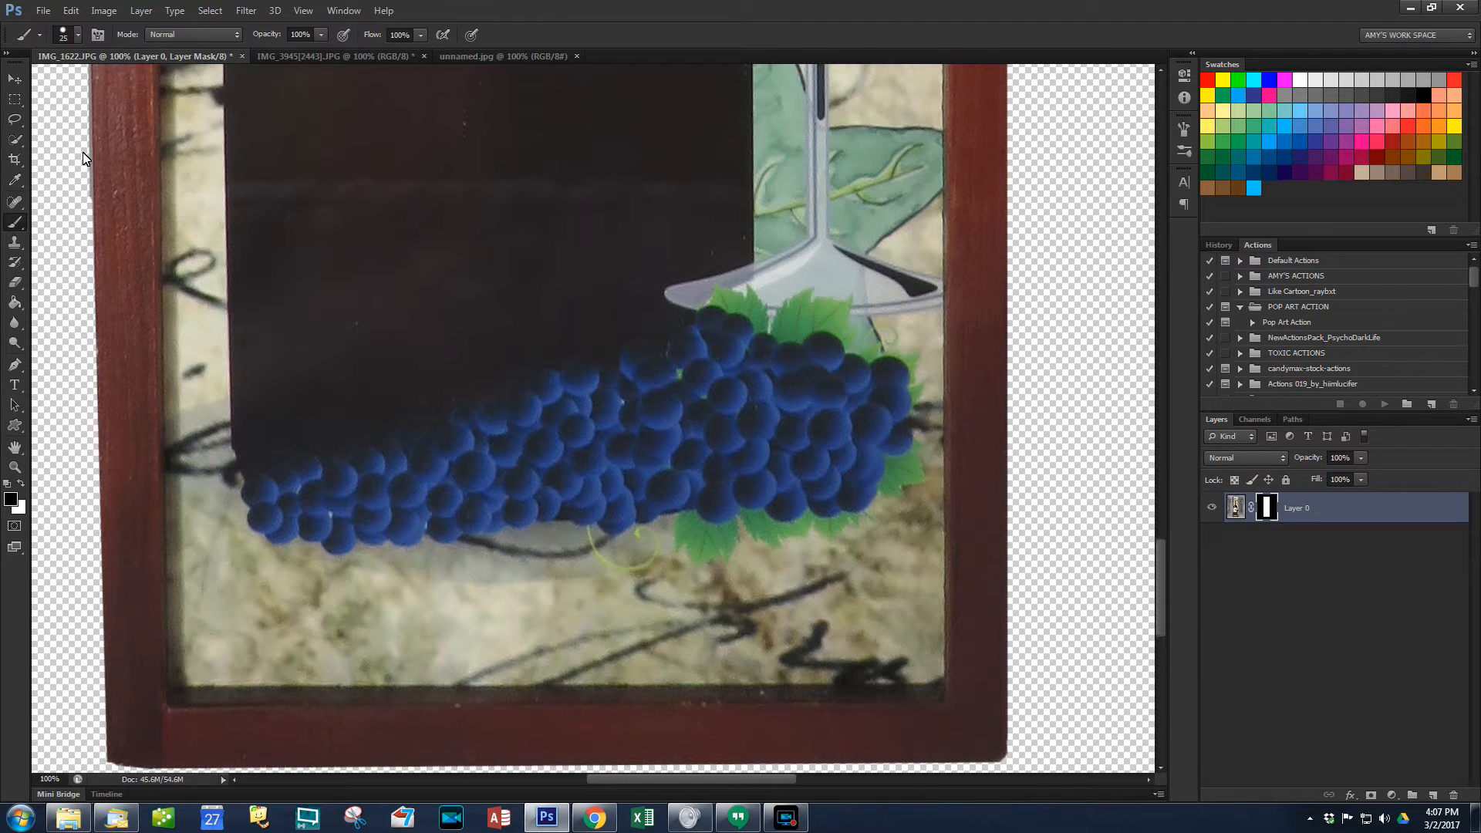
{"action": "left_click", "coordinate": [80, 173], "text": "shift"}
Step: Continue the straight black mask strokes outside the left post's upper part up to its top corner
{"action": "scroll", "coordinate": [80, 173], "scroll_direction": "up", "scroll_amount": 5}
{"action": "scroll", "coordinate": [166, 536], "scroll_direction": "down", "scroll_amount": 7}
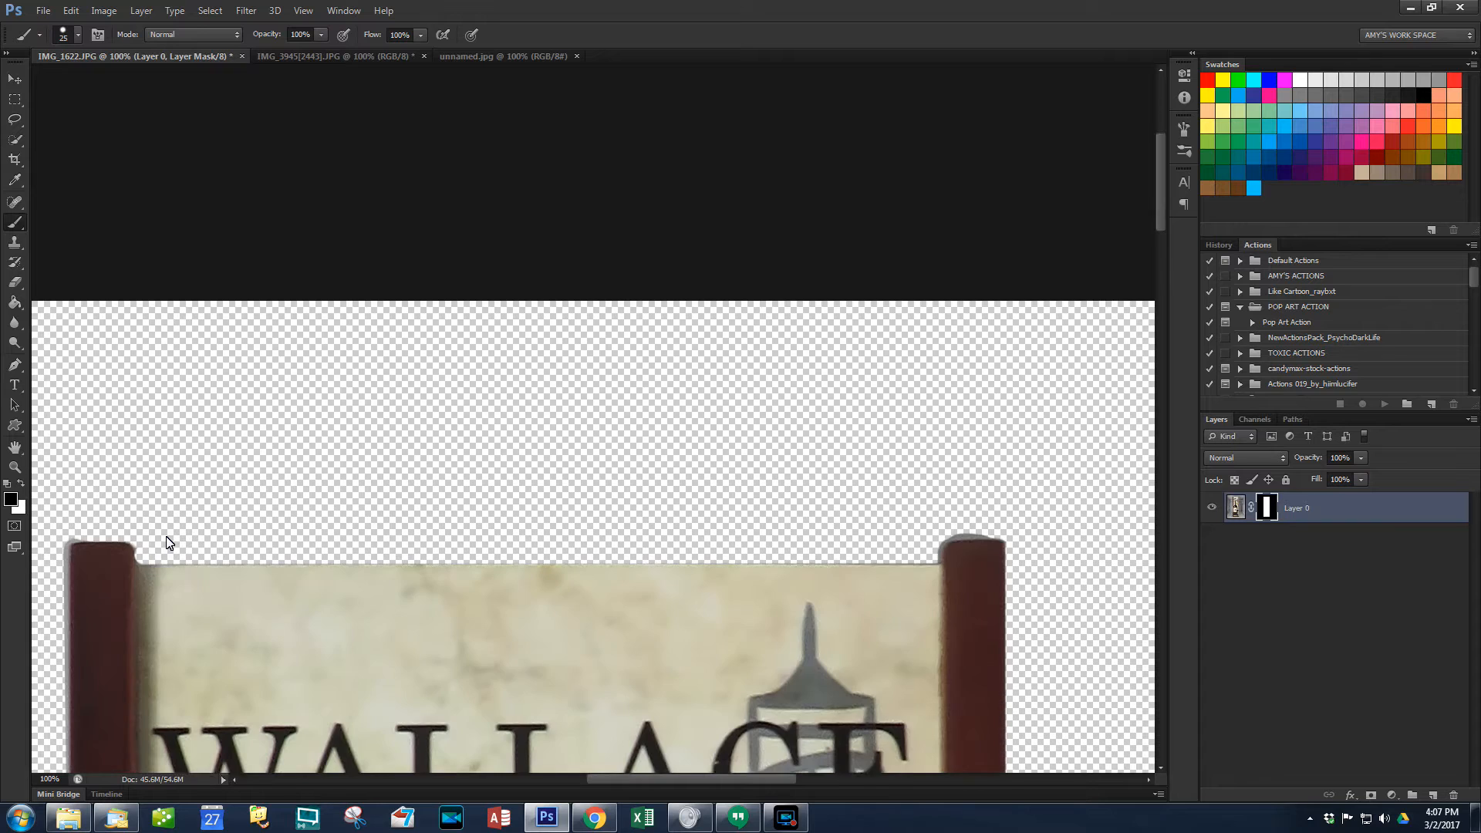
{"action": "scroll", "coordinate": [166, 538], "scroll_direction": "down", "scroll_amount": 8}
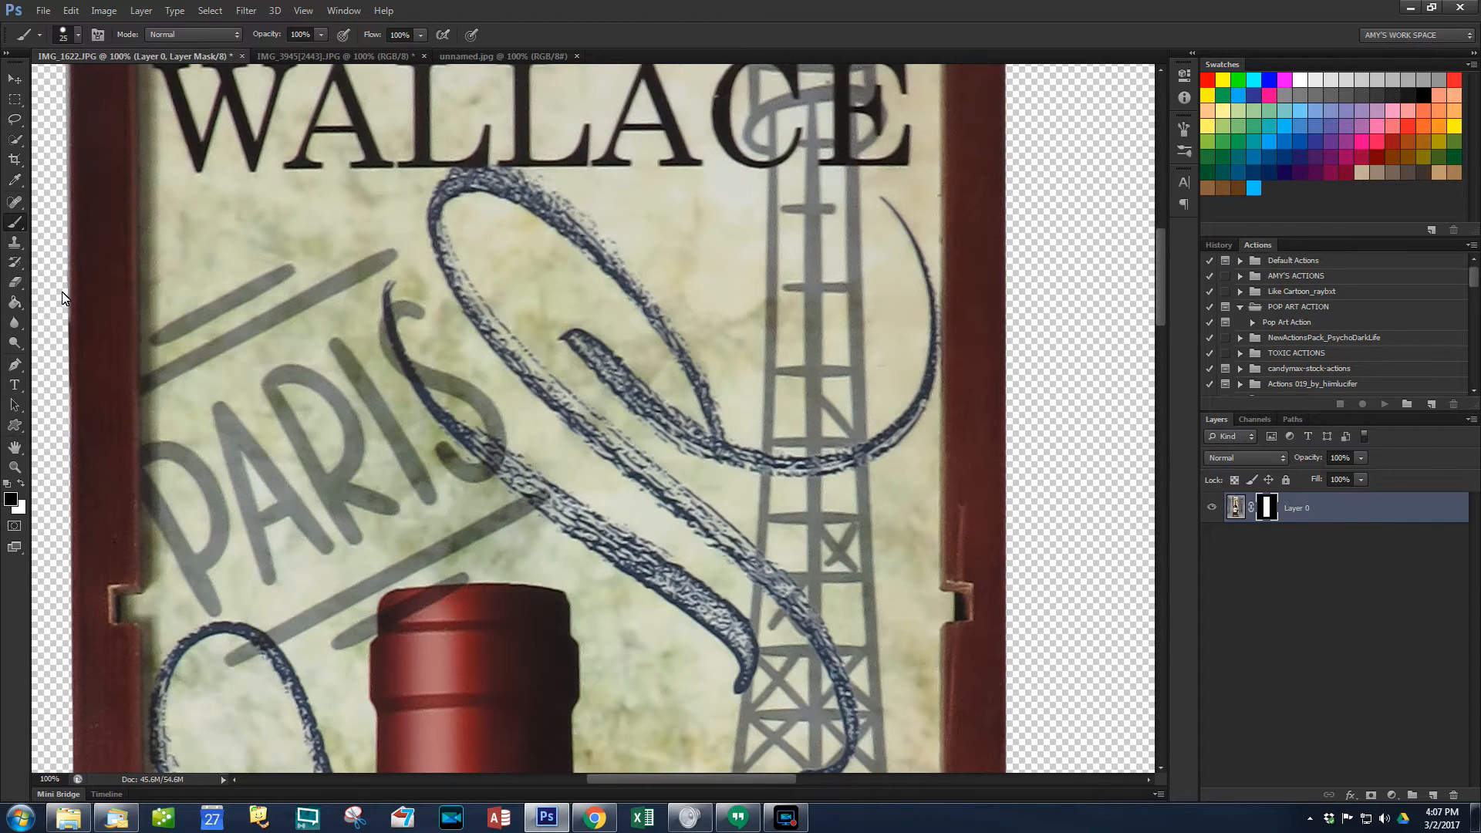
{"action": "left_click", "coordinate": [69, 378], "text": "shift"}
{"action": "scroll", "coordinate": [53, 225], "scroll_direction": "up", "scroll_amount": 4}
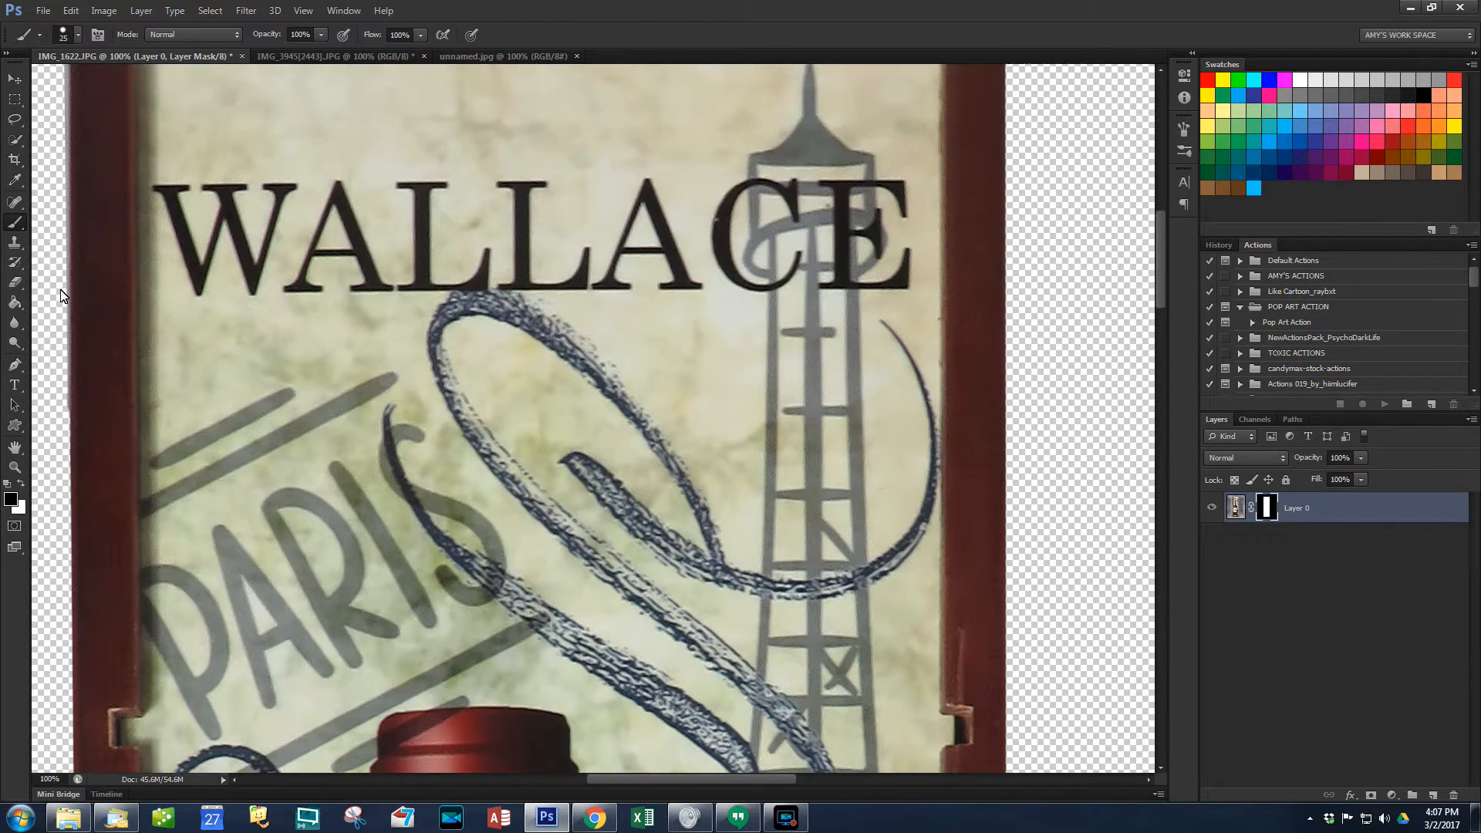
{"action": "left_click", "coordinate": [62, 168], "text": "shift"}
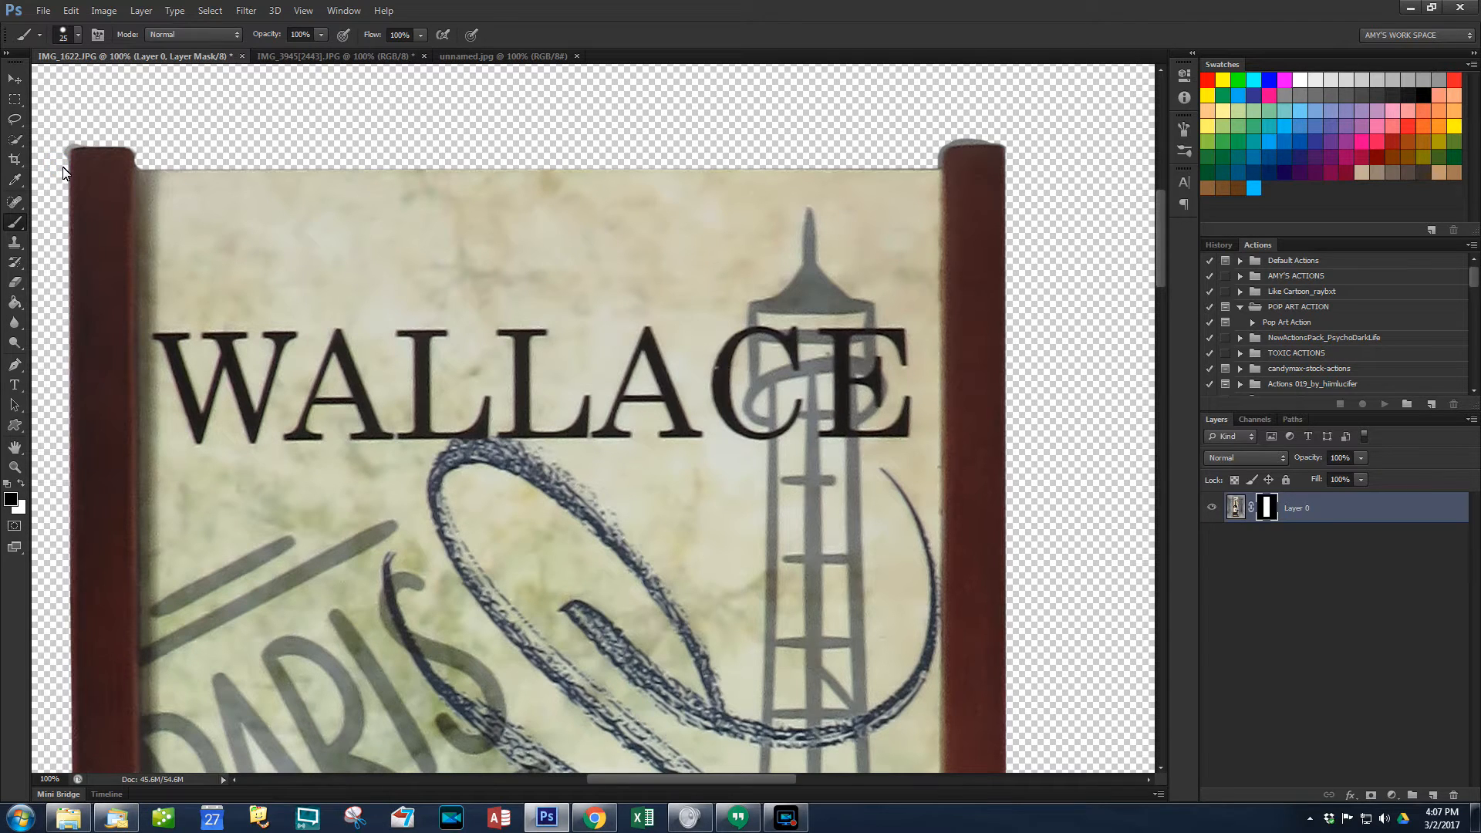
{"action": "left_click", "coordinate": [62, 155], "text": "shift"}
Step: Reveal the rounded top end of the left post in the mask with white at 200% magnification
{"action": "key", "text": "ctrl+plus"}
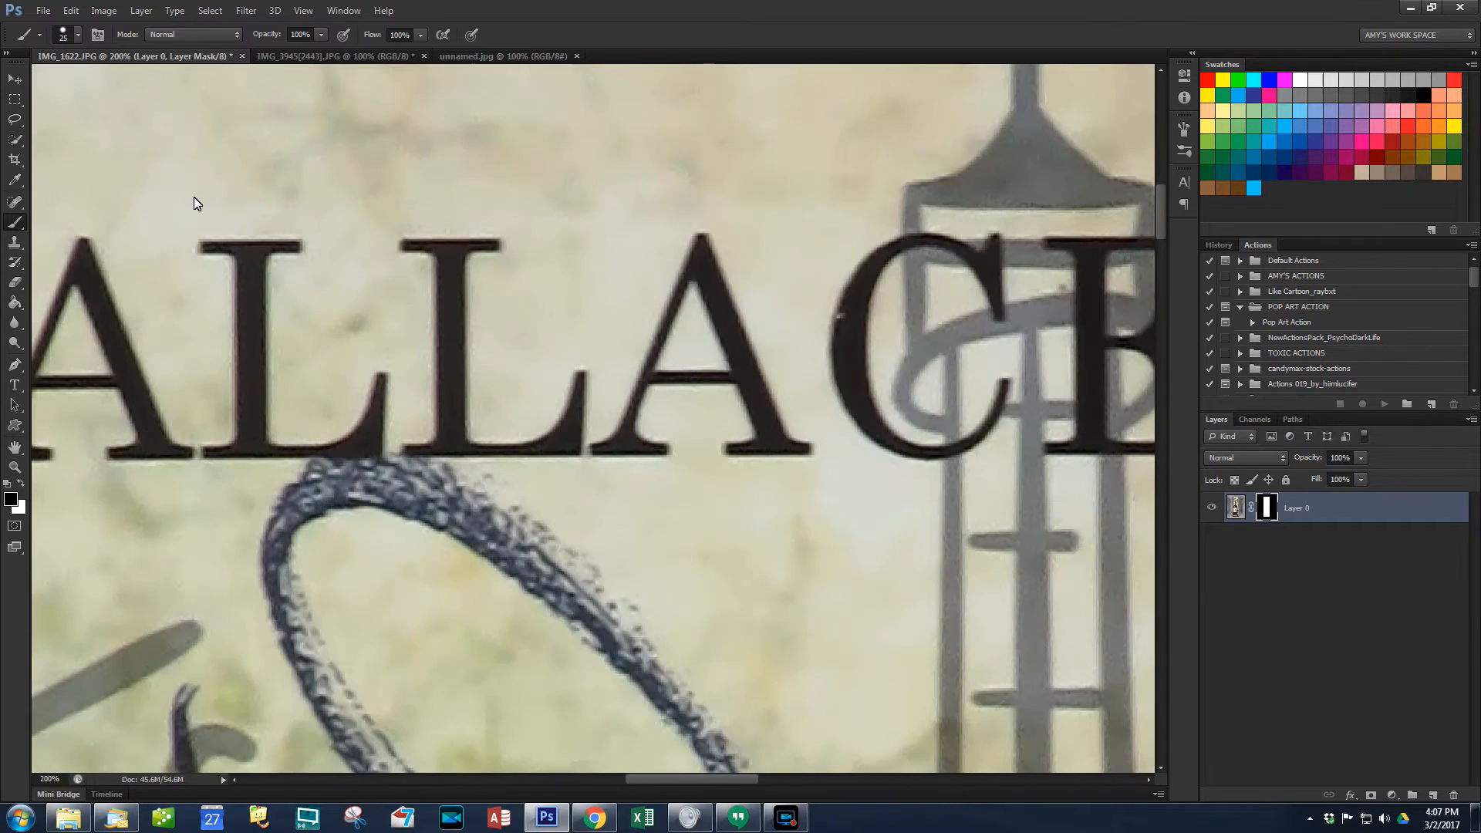
{"action": "scroll", "coordinate": [458, 428], "scroll_direction": "up", "scroll_amount": 5}
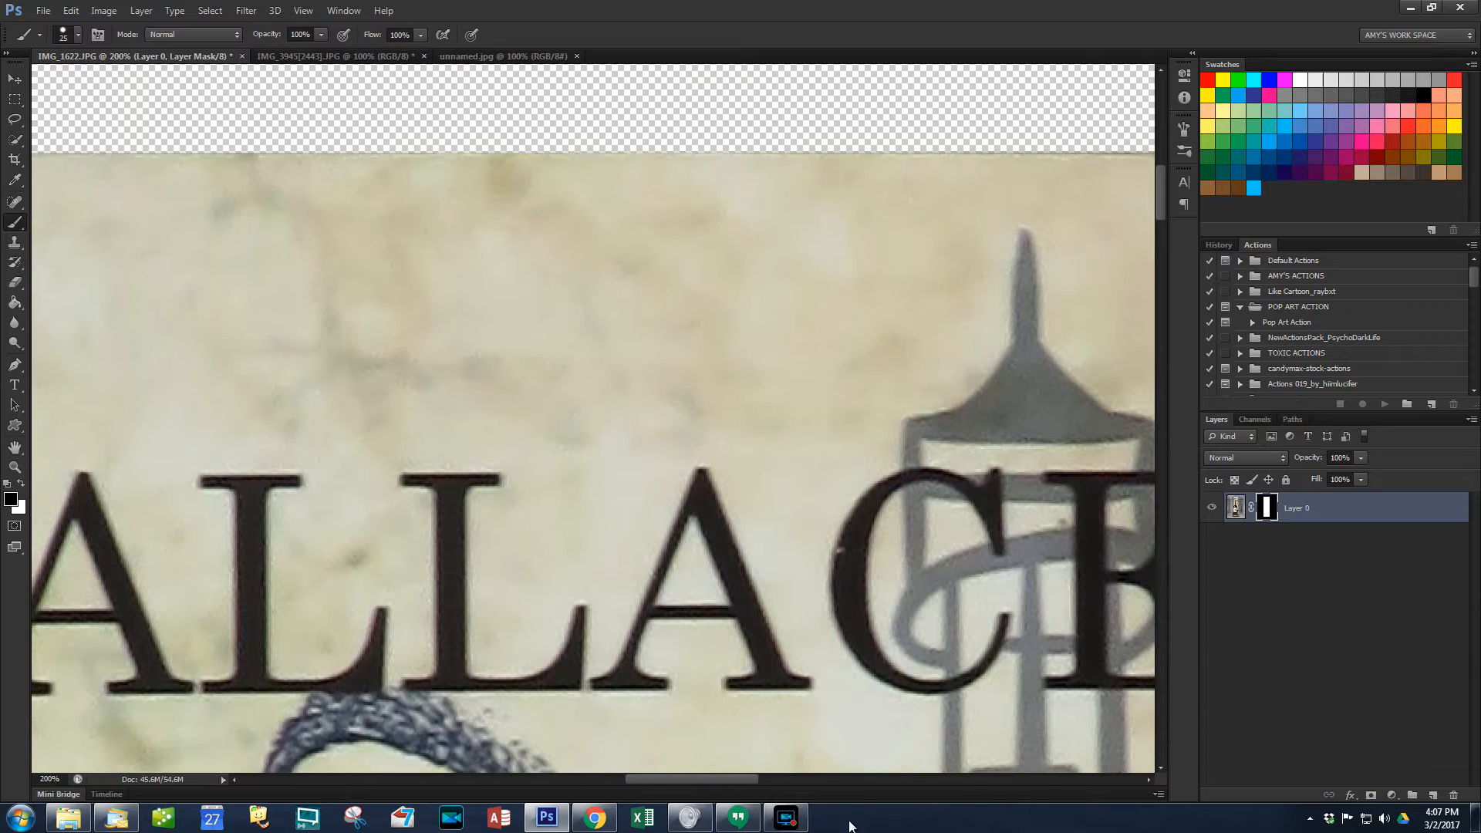
{"action": "left_click_drag", "start_coordinate": [716, 778], "coordinate": [621, 772]}
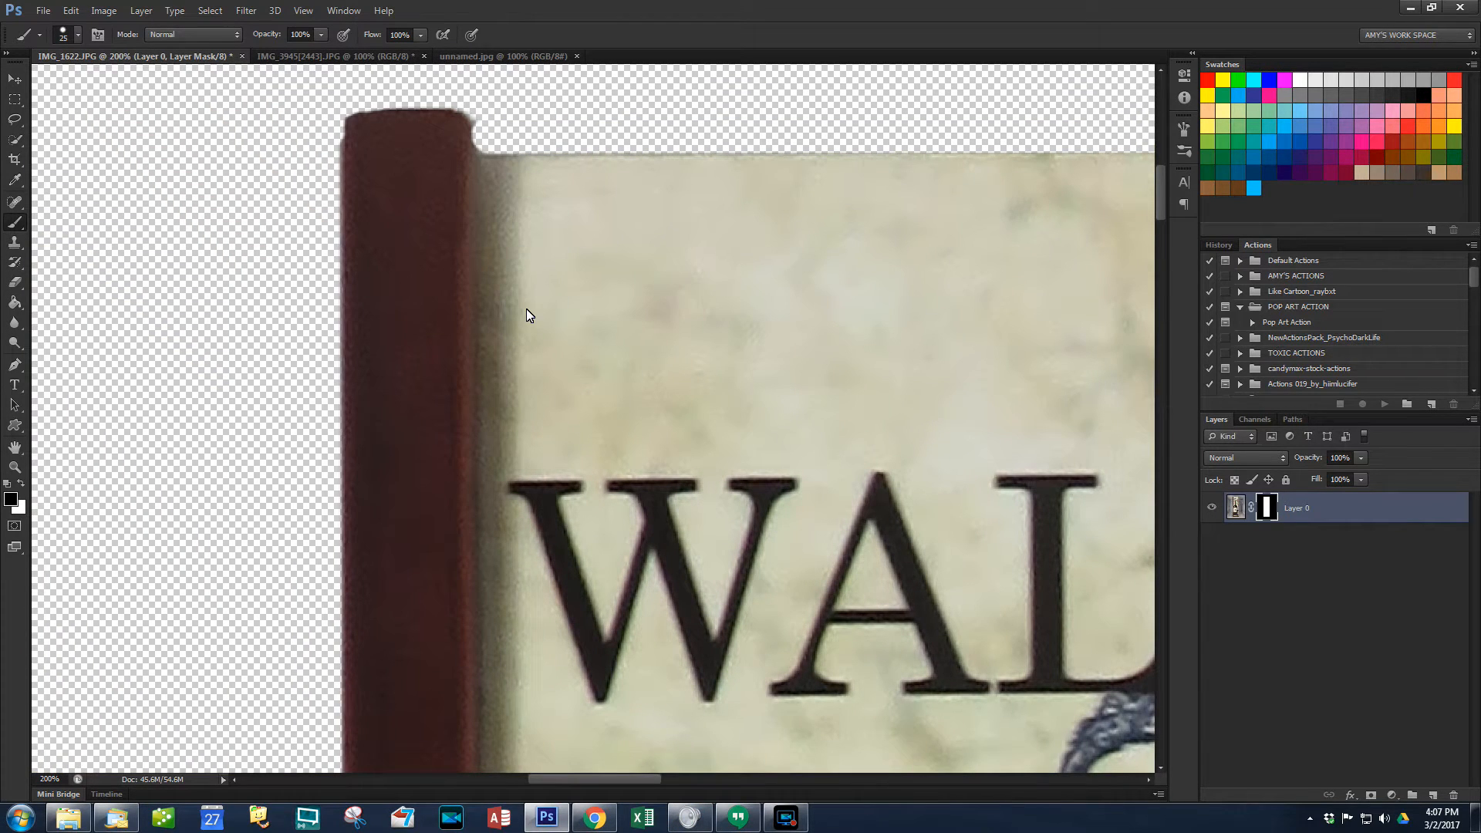
{"action": "scroll", "coordinate": [526, 315], "scroll_direction": "up", "scroll_amount": 1}
{"action": "left_click", "coordinate": [21, 482]}
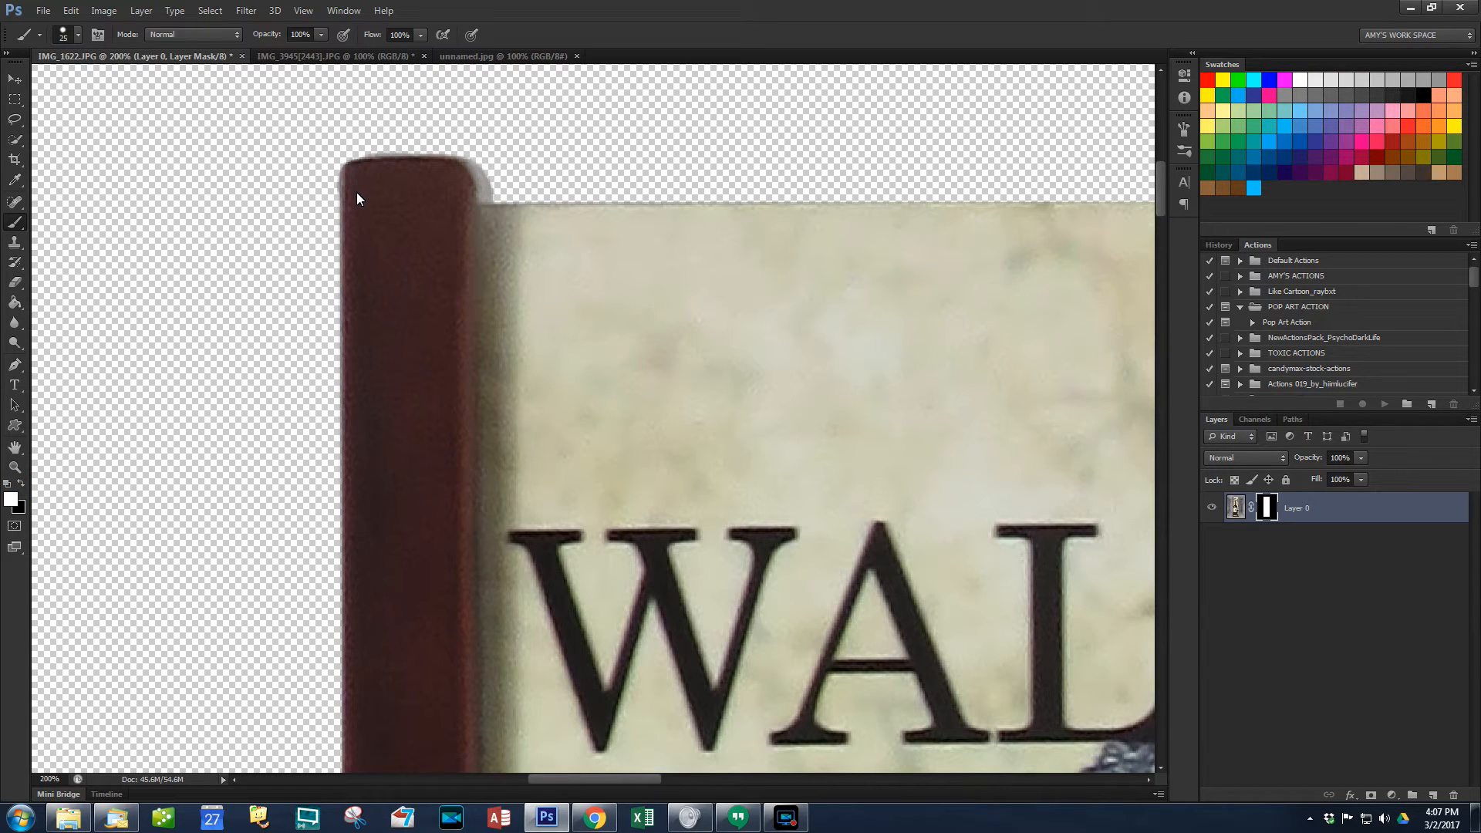
Step: Hide the grey fringe around the left post's top end and upper outer edge with black, using a 10 px brush
{"action": "left_click", "coordinate": [22, 485]}
{"action": "left_click_drag", "start_coordinate": [476, 175], "coordinate": [477, 167]}
{"action": "left_click", "coordinate": [477, 166]}
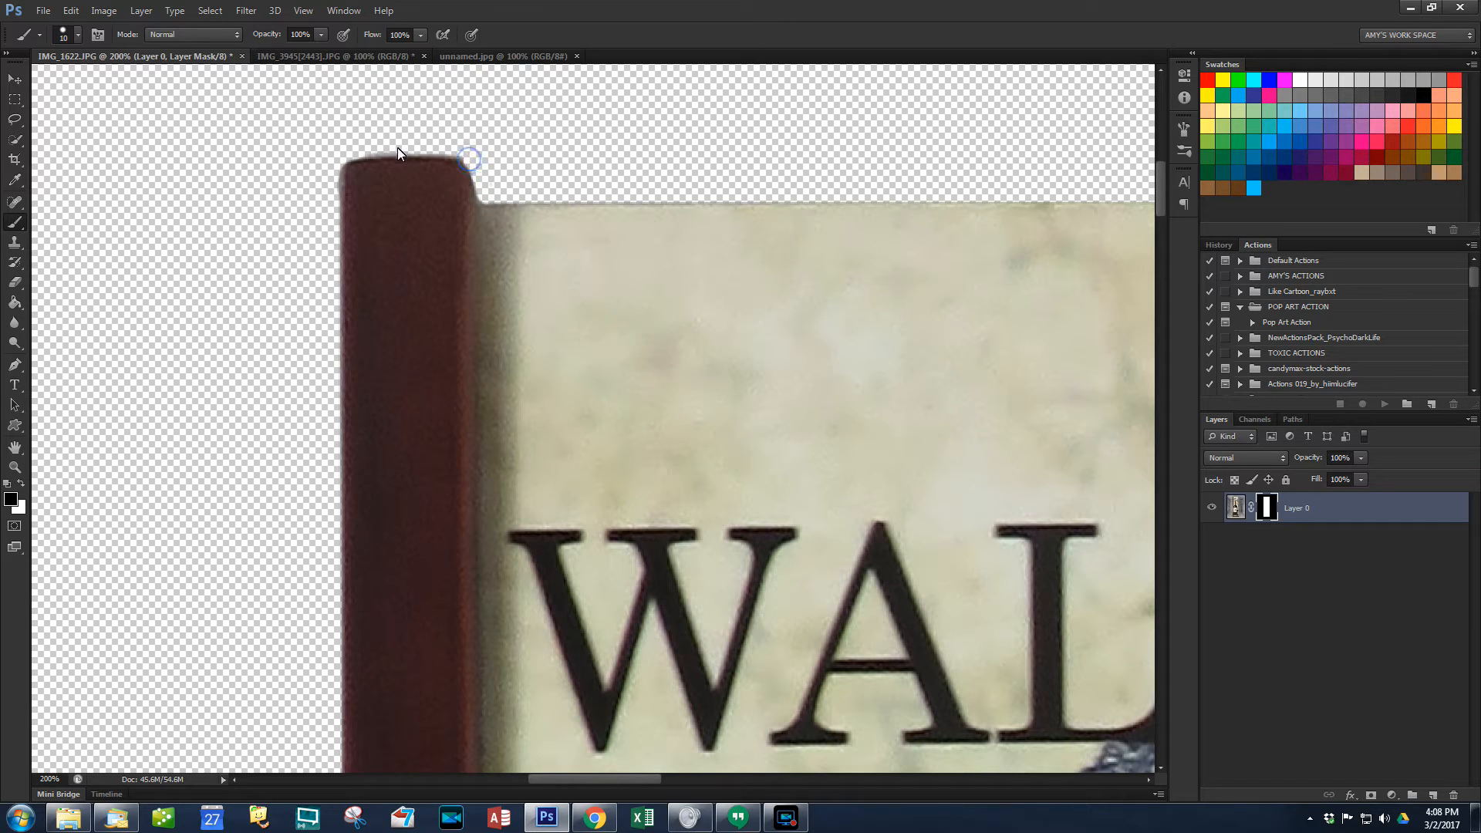
{"action": "left_click", "coordinate": [370, 150], "text": "shift"}
{"action": "left_click", "coordinate": [368, 147], "text": "shift"}
{"action": "left_click", "coordinate": [338, 167]}
{"action": "left_click", "coordinate": [332, 289], "text": "shift"}
{"action": "left_click", "coordinate": [335, 176]}
{"action": "left_click", "coordinate": [332, 262], "text": "shift"}
Step: Restore the clipped bottom edge at the frame's lower-left corner with a short white stroke on the mask, and switch back to black
{"action": "scroll", "coordinate": [359, 366], "scroll_direction": "down", "scroll_amount": 10}
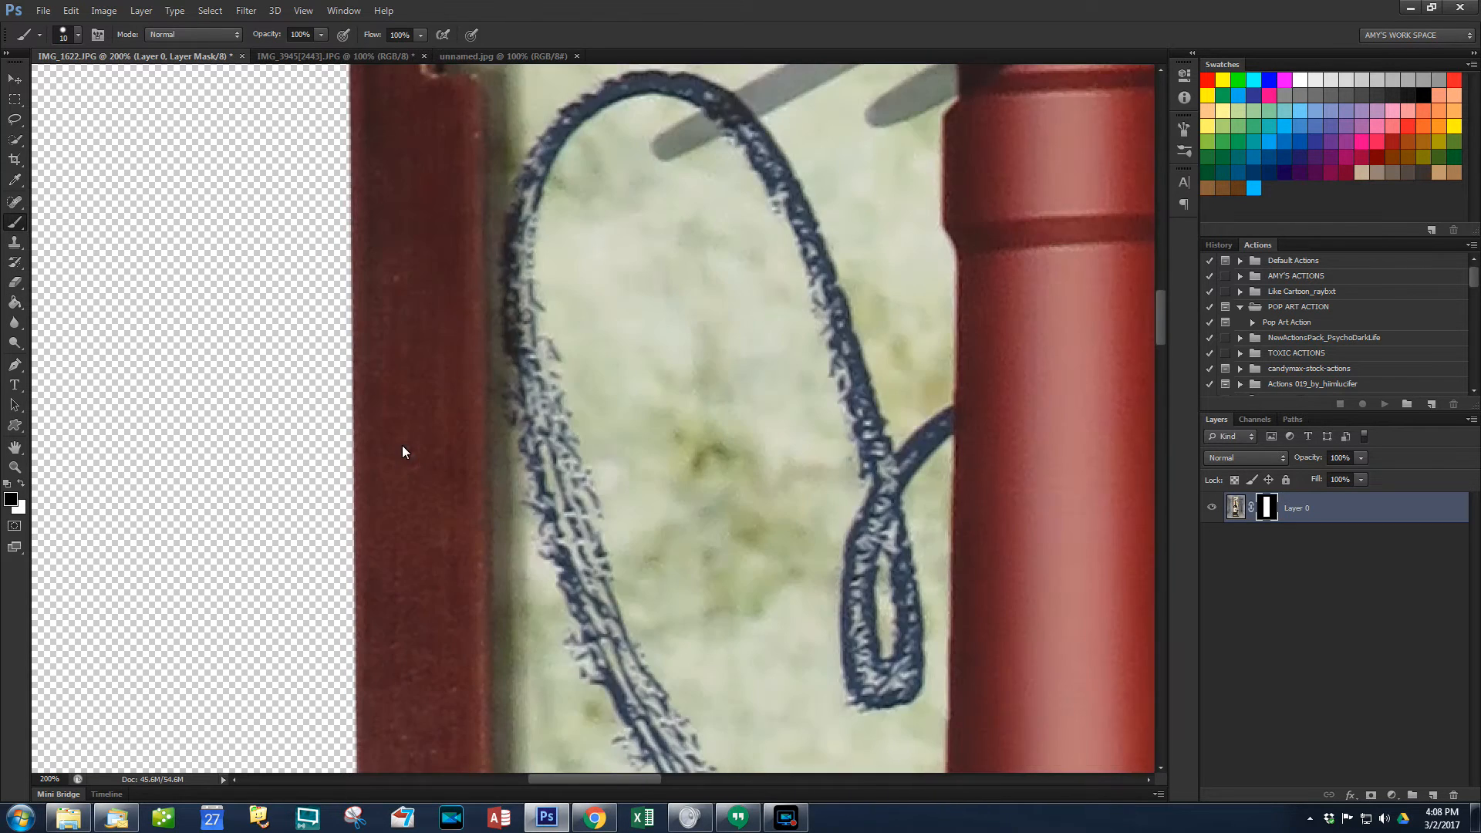
{"action": "scroll", "coordinate": [403, 451], "scroll_direction": "down", "scroll_amount": 15}
{"action": "scroll", "coordinate": [404, 453], "scroll_direction": "up", "scroll_amount": 3}
{"action": "scroll", "coordinate": [404, 453], "scroll_direction": "down", "scroll_amount": 6}
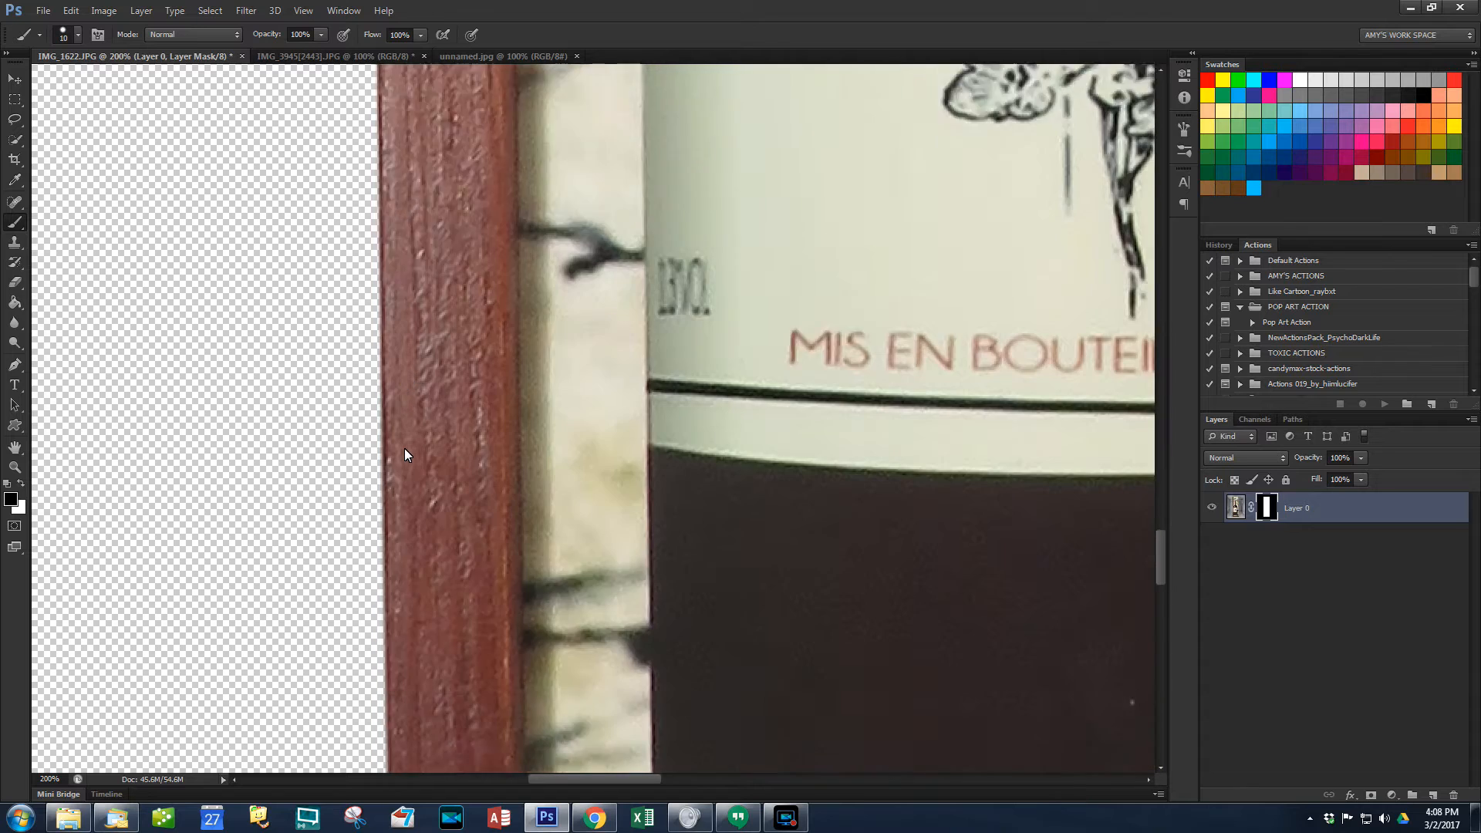
{"action": "scroll", "coordinate": [404, 454], "scroll_direction": "down", "scroll_amount": 10}
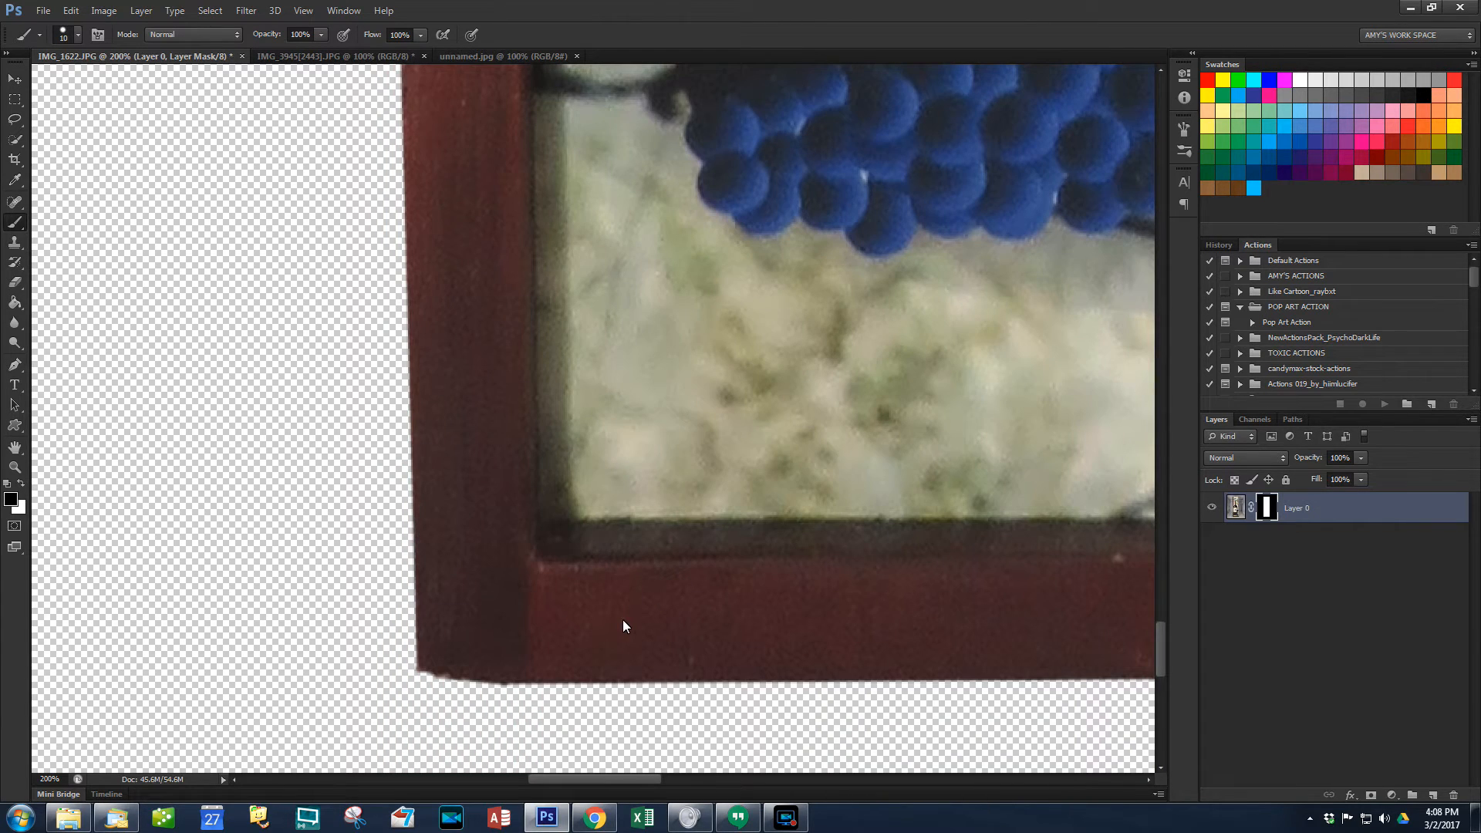
{"action": "left_click", "coordinate": [21, 483]}
{"action": "left_click_drag", "start_coordinate": [508, 687], "coordinate": [422, 677]}
{"action": "left_click", "coordinate": [21, 483]}
Step: Examine the frame's bottom edge and the whole wine box cutout for leftover background
{"action": "left_click", "coordinate": [752, 777]}
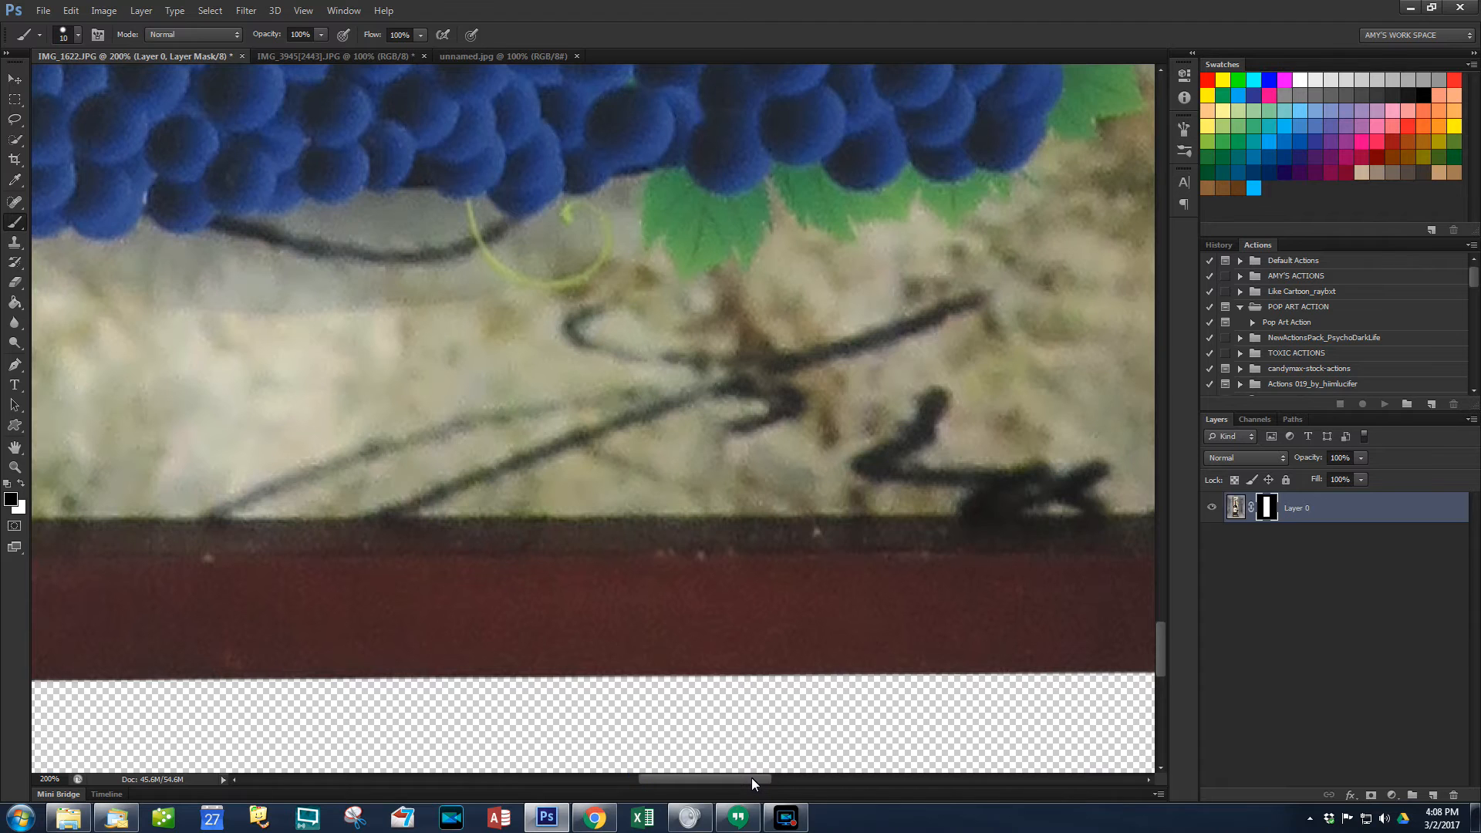
{"action": "key", "text": "ctrl+minus"}
{"action": "key", "text": "ctrl+minus"}
{"action": "key", "text": "ctrl+minus"}
{"action": "key", "text": "ctrl+minus"}
{"action": "key", "text": "ctrl+minus"}
{"action": "key", "text": "ctrl+minus"}
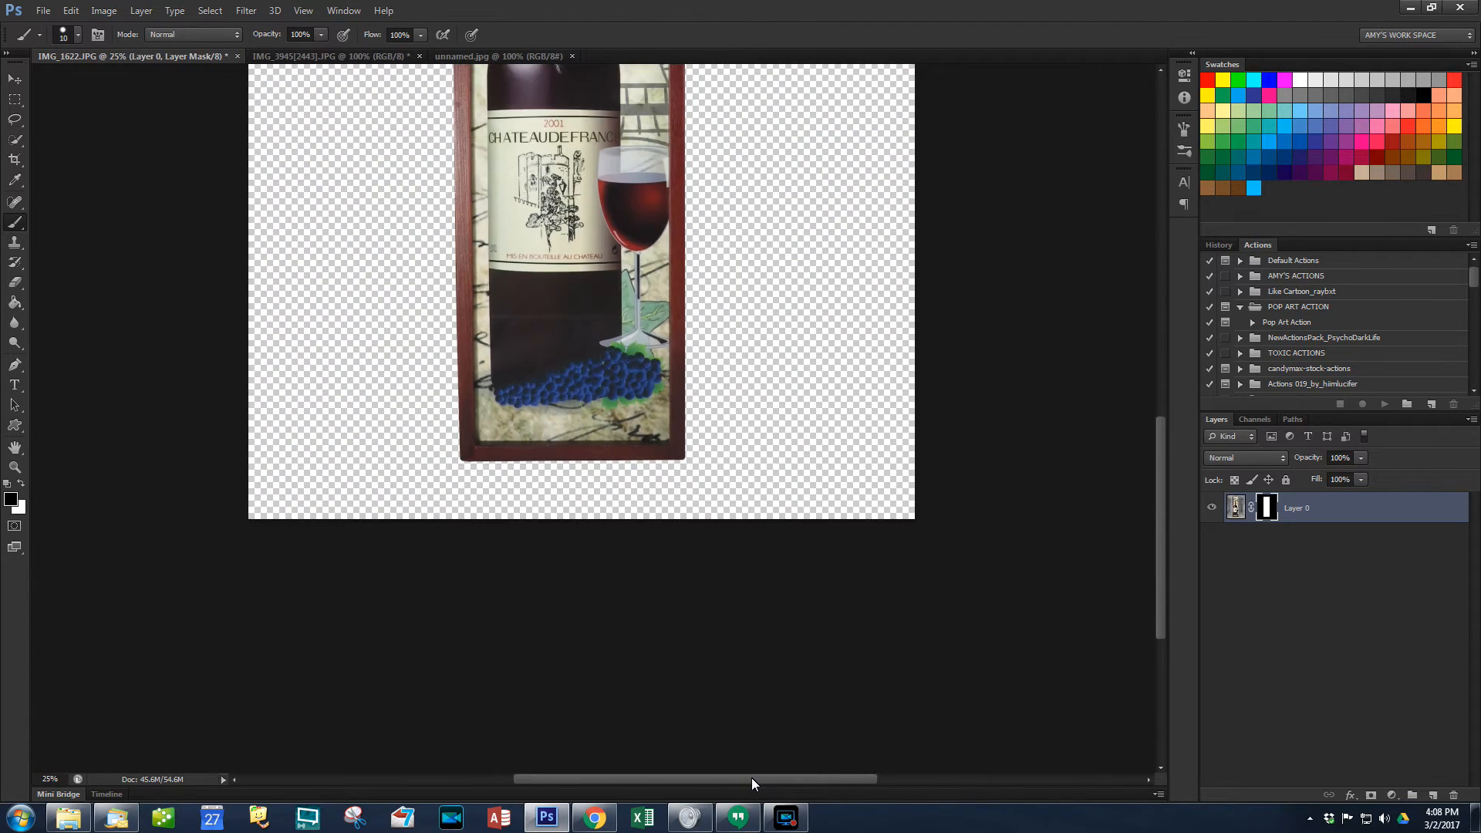
{"action": "key", "text": "ctrl+minus"}
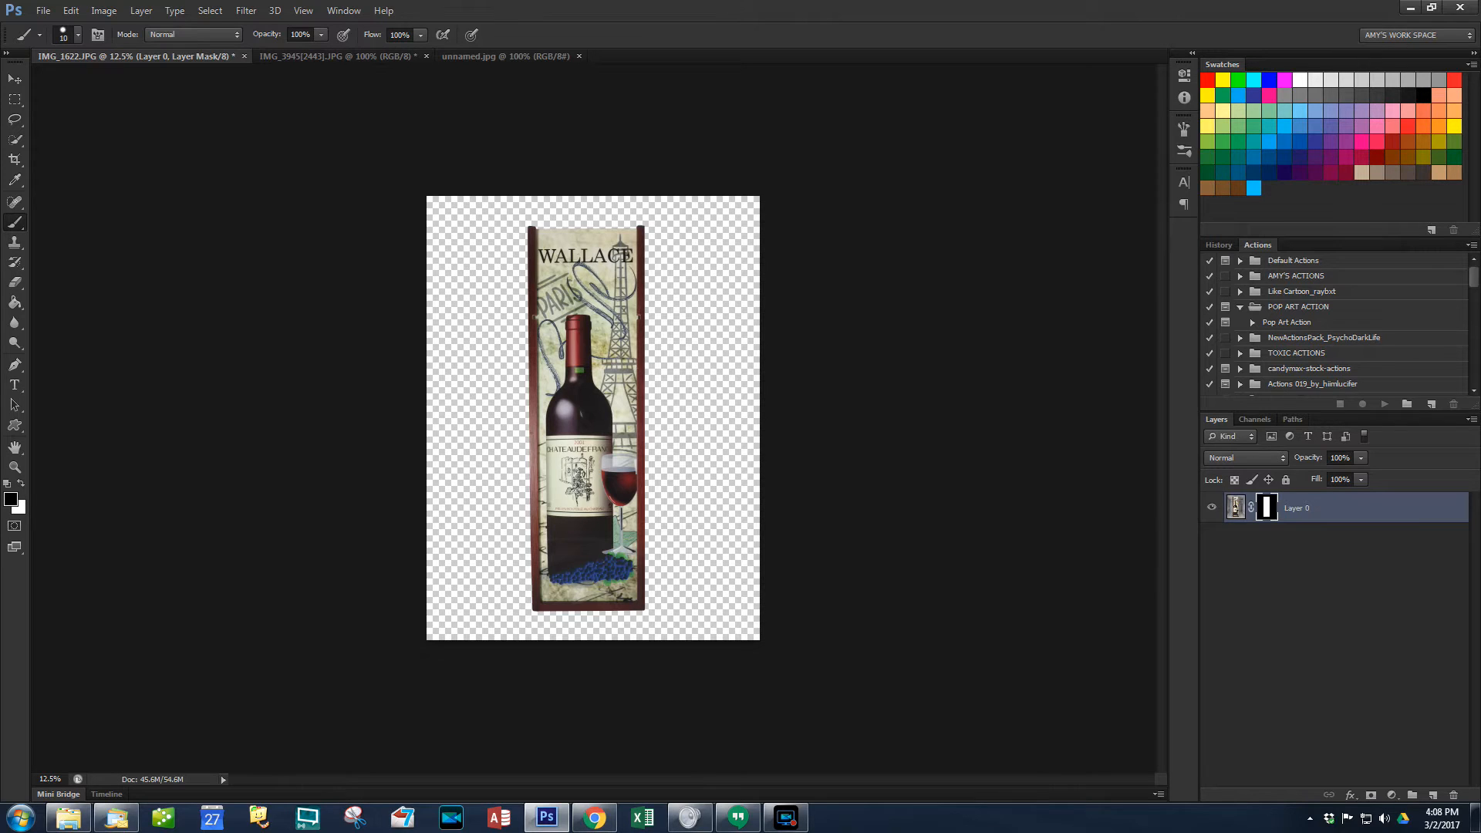
Step: Apply the layer mask permanently to Layer 0
{"action": "right_click", "coordinate": [1292, 517]}
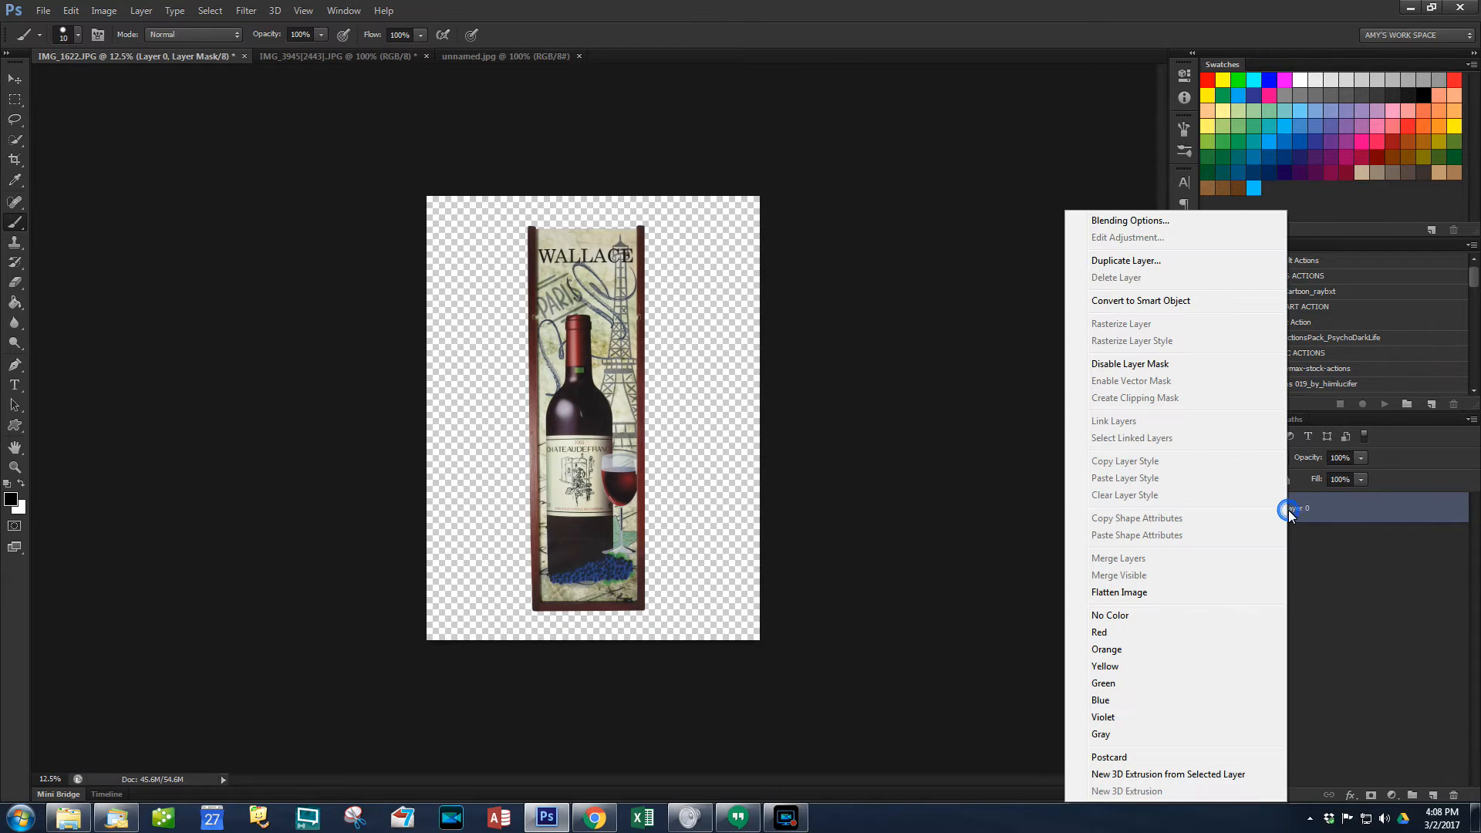
{"action": "left_click", "coordinate": [1381, 590]}
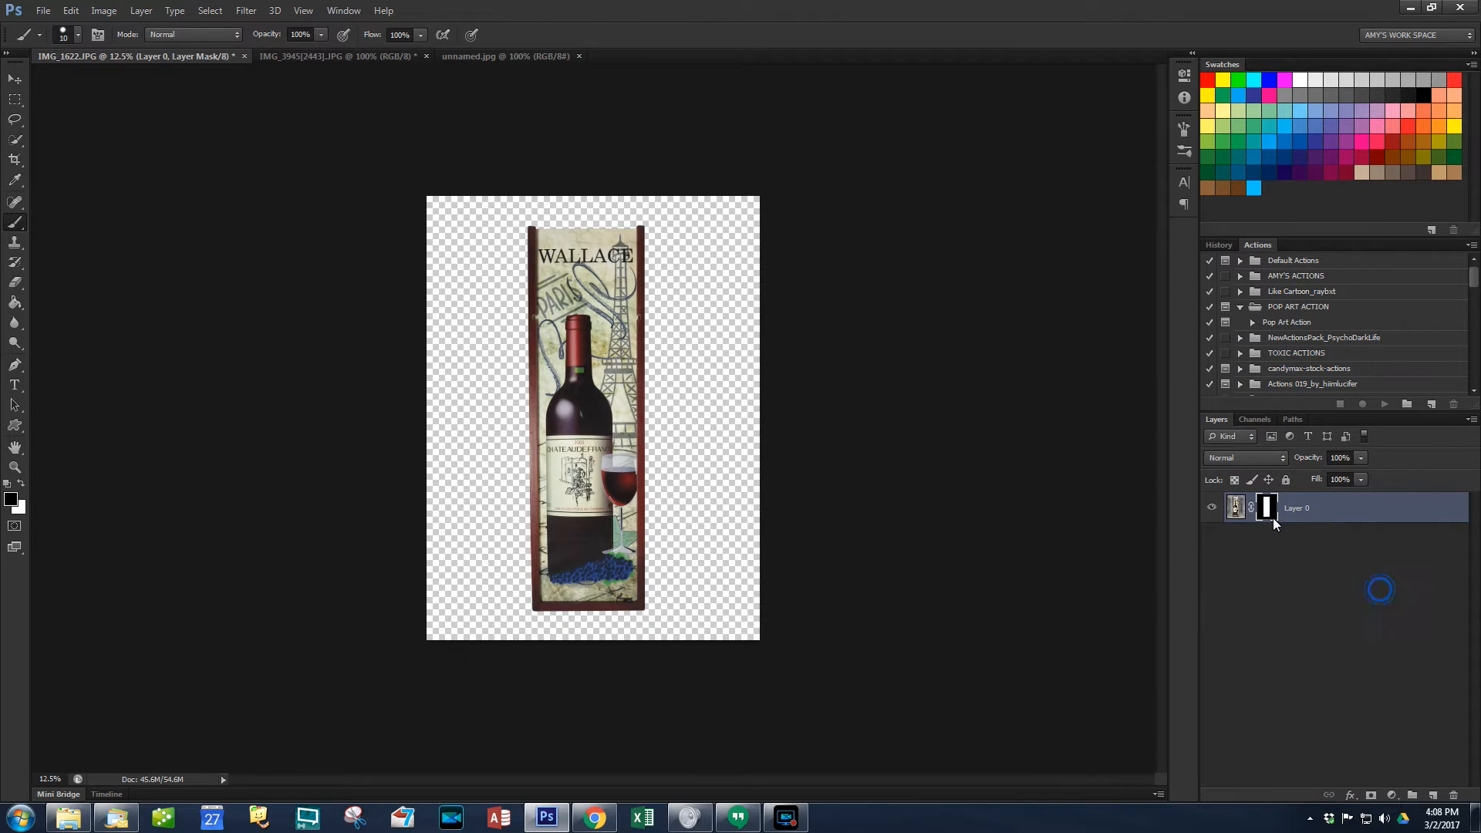
{"action": "right_click", "coordinate": [1264, 509]}
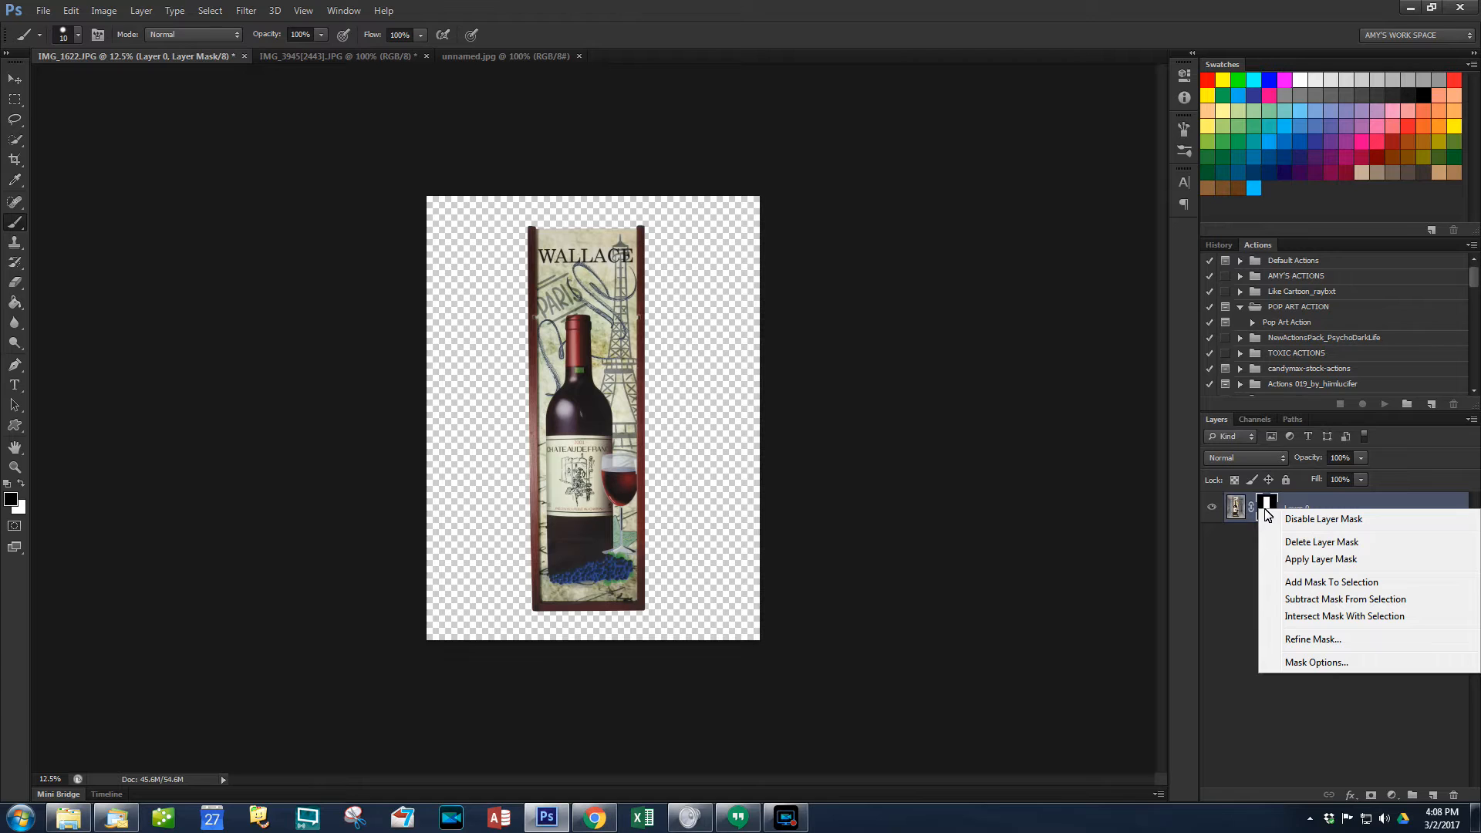
{"action": "left_click", "coordinate": [1321, 561]}
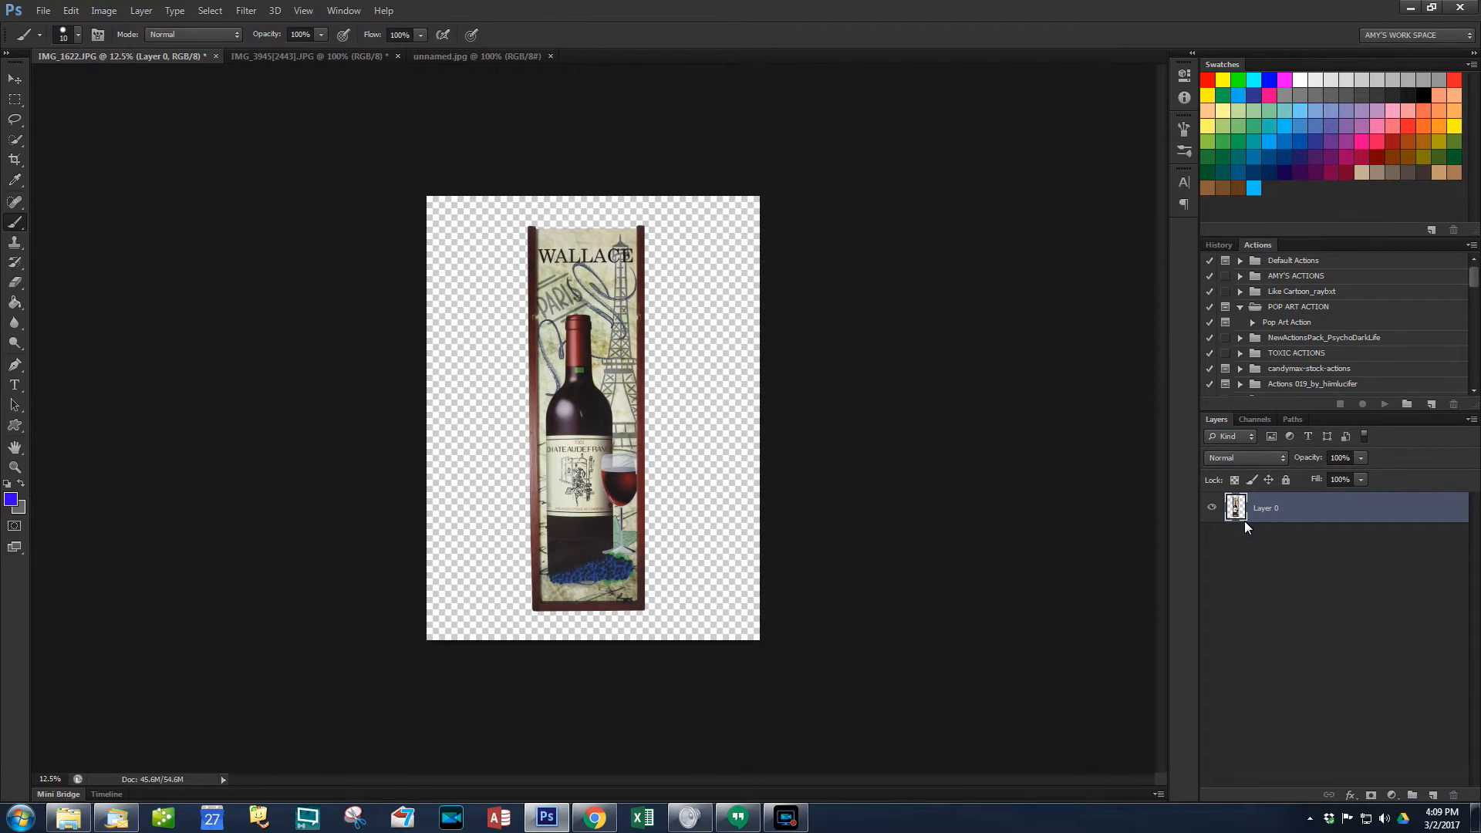
{"action": "left_click", "coordinate": [43, 10]}
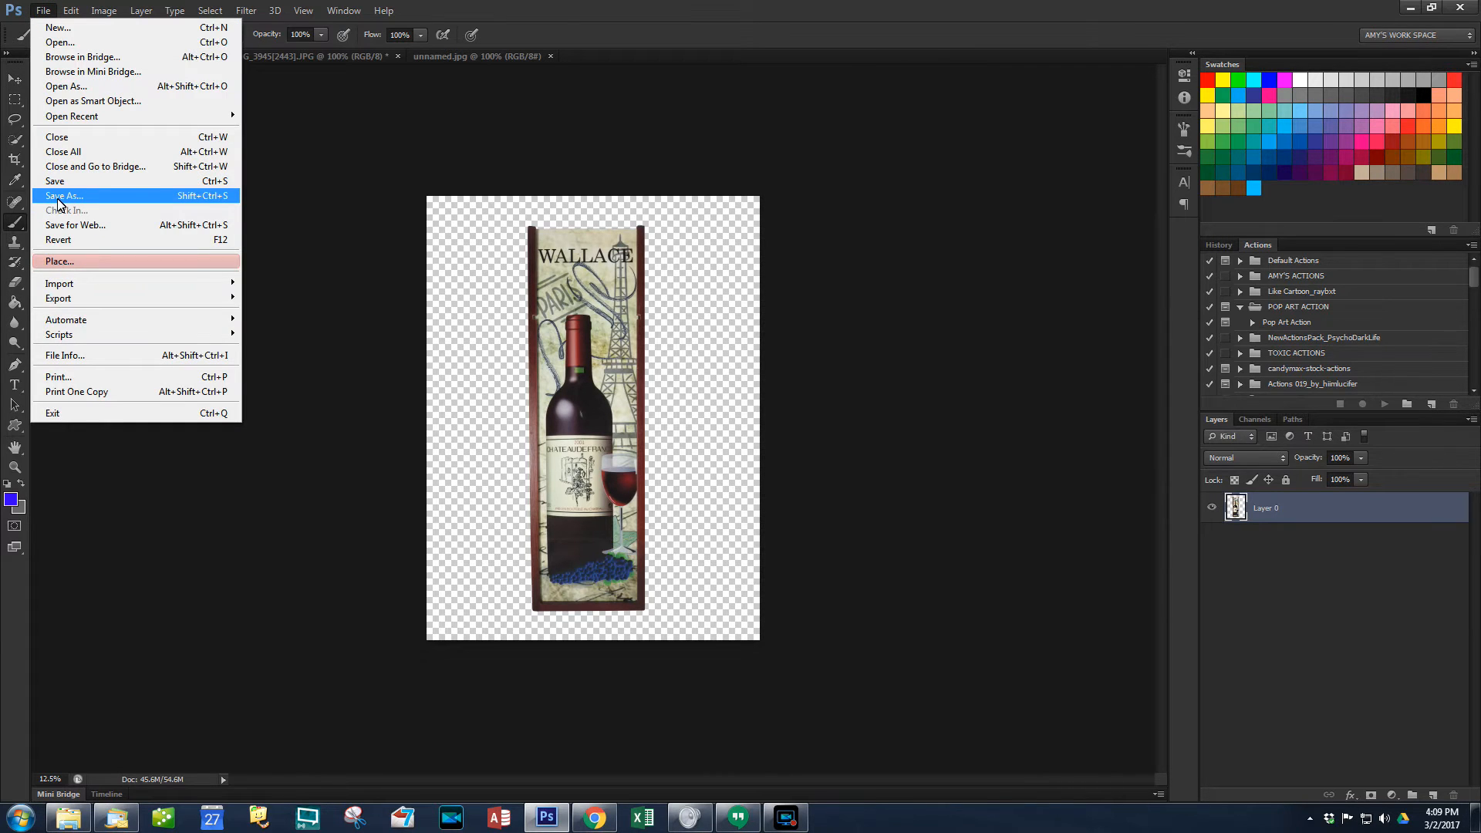
{"action": "left_click", "coordinate": [61, 195]}
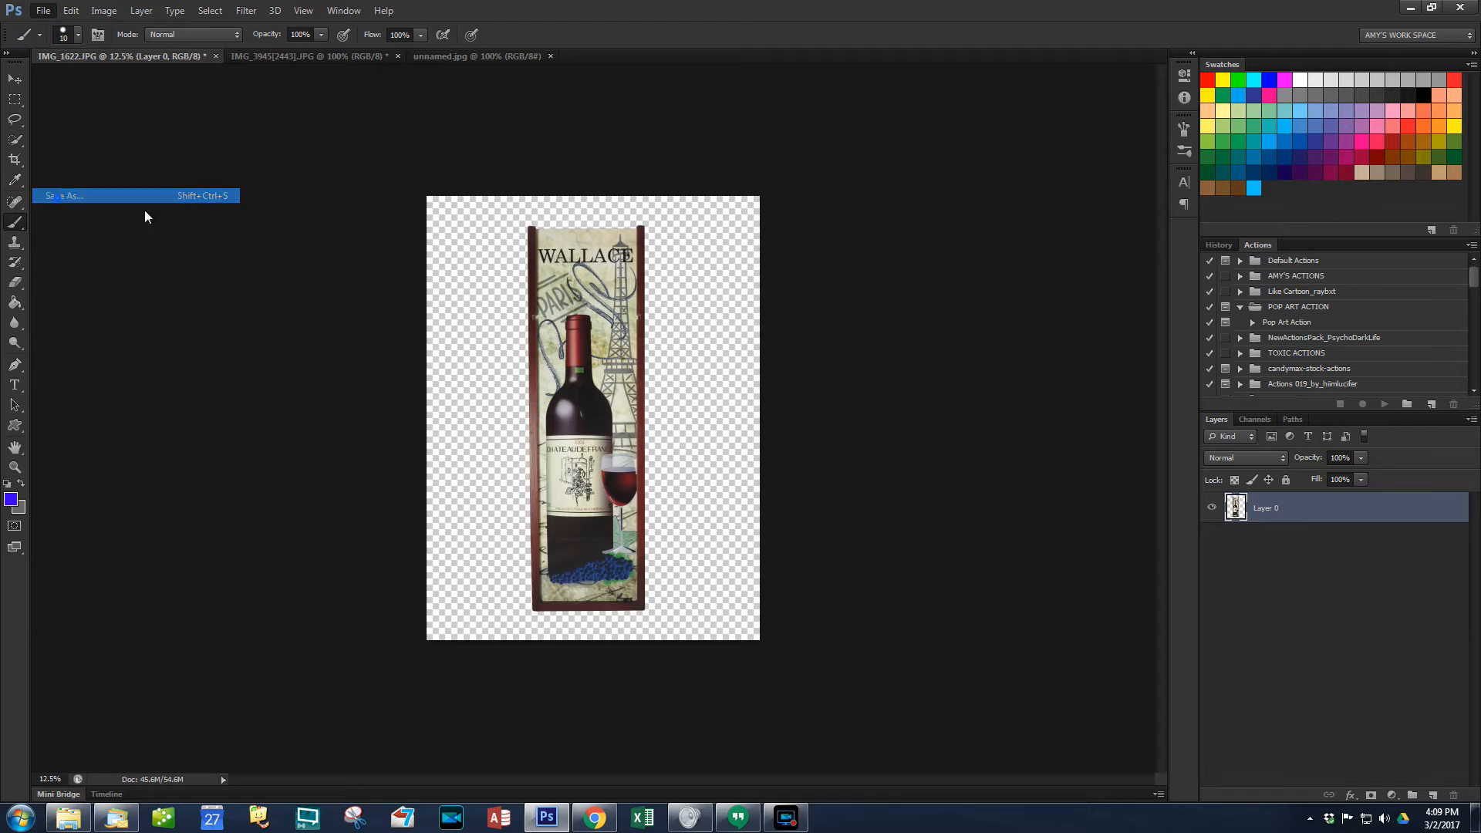
{"action": "left_click", "coordinate": [1103, 610]}
{"action": "left_click", "coordinate": [43, 11]}
{"action": "left_click", "coordinate": [50, 43]}
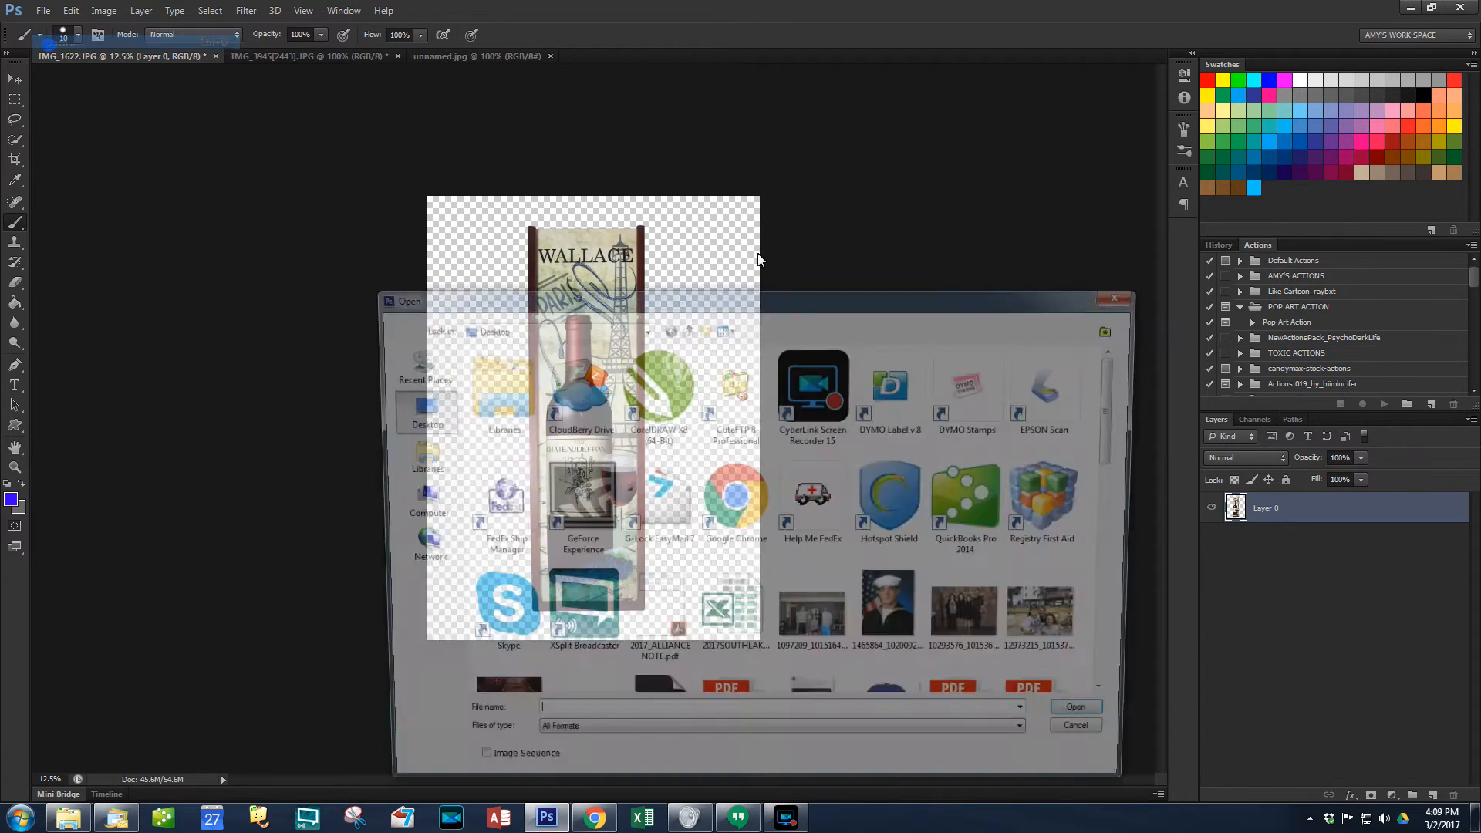
{"action": "key", "text": "Escape"}
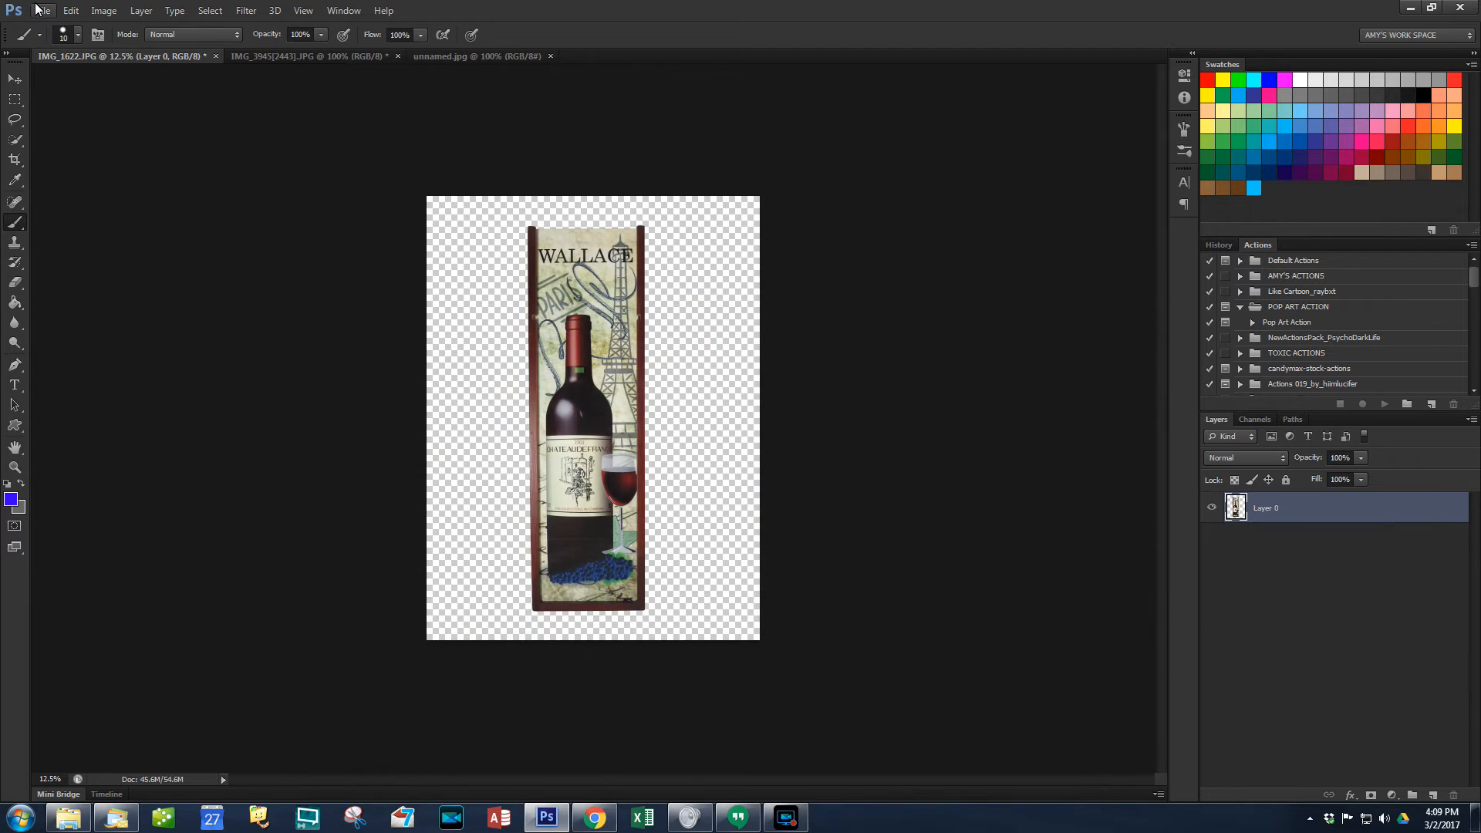
Step: Start placing an image and browse to the BACKGROUNDS folder within Dropbox's _IMAGES folder on drive D
{"action": "left_click", "coordinate": [43, 11]}
{"action": "left_click", "coordinate": [77, 263]}
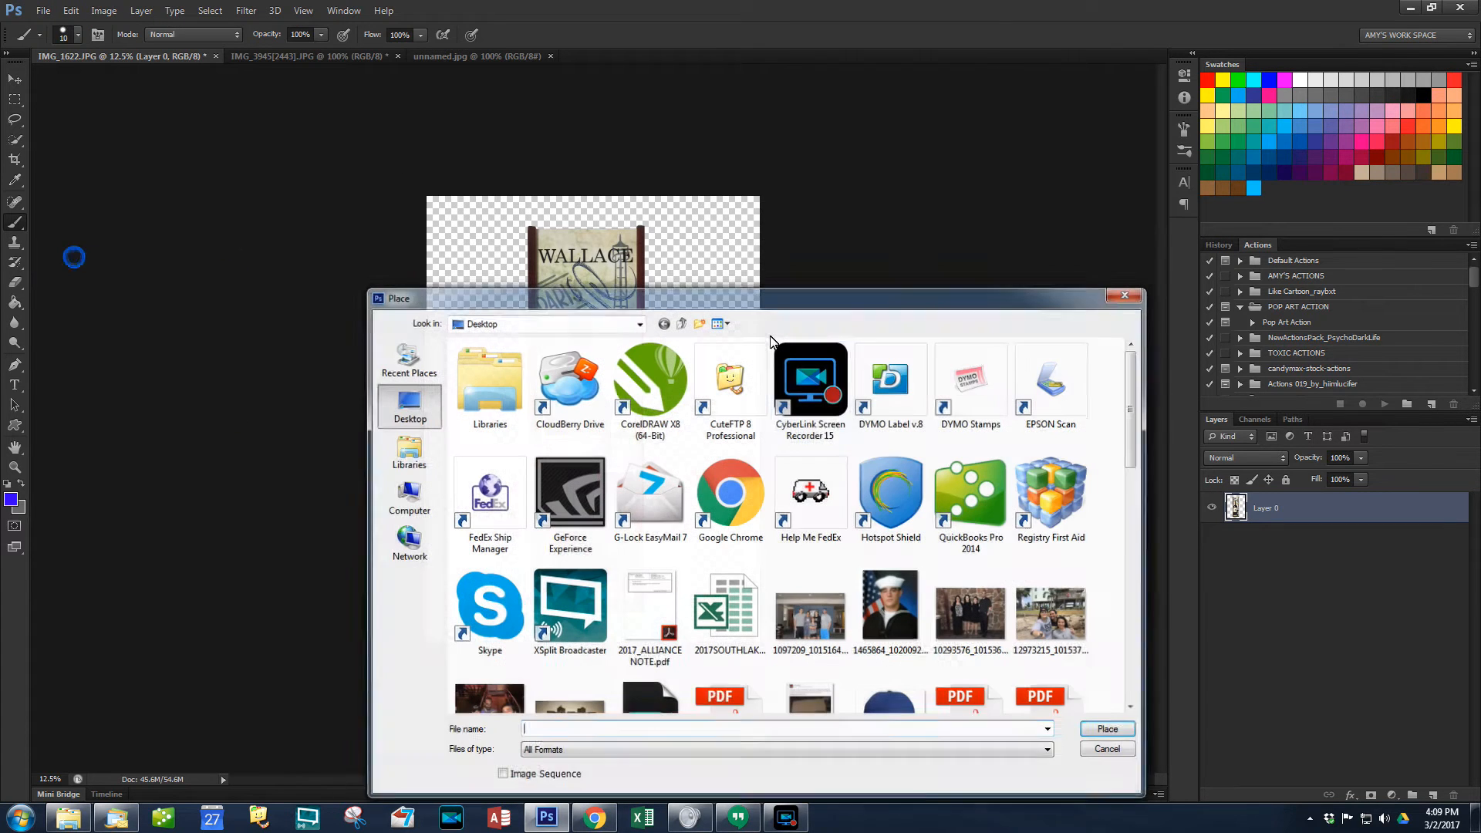
{"action": "left_click", "coordinate": [409, 498]}
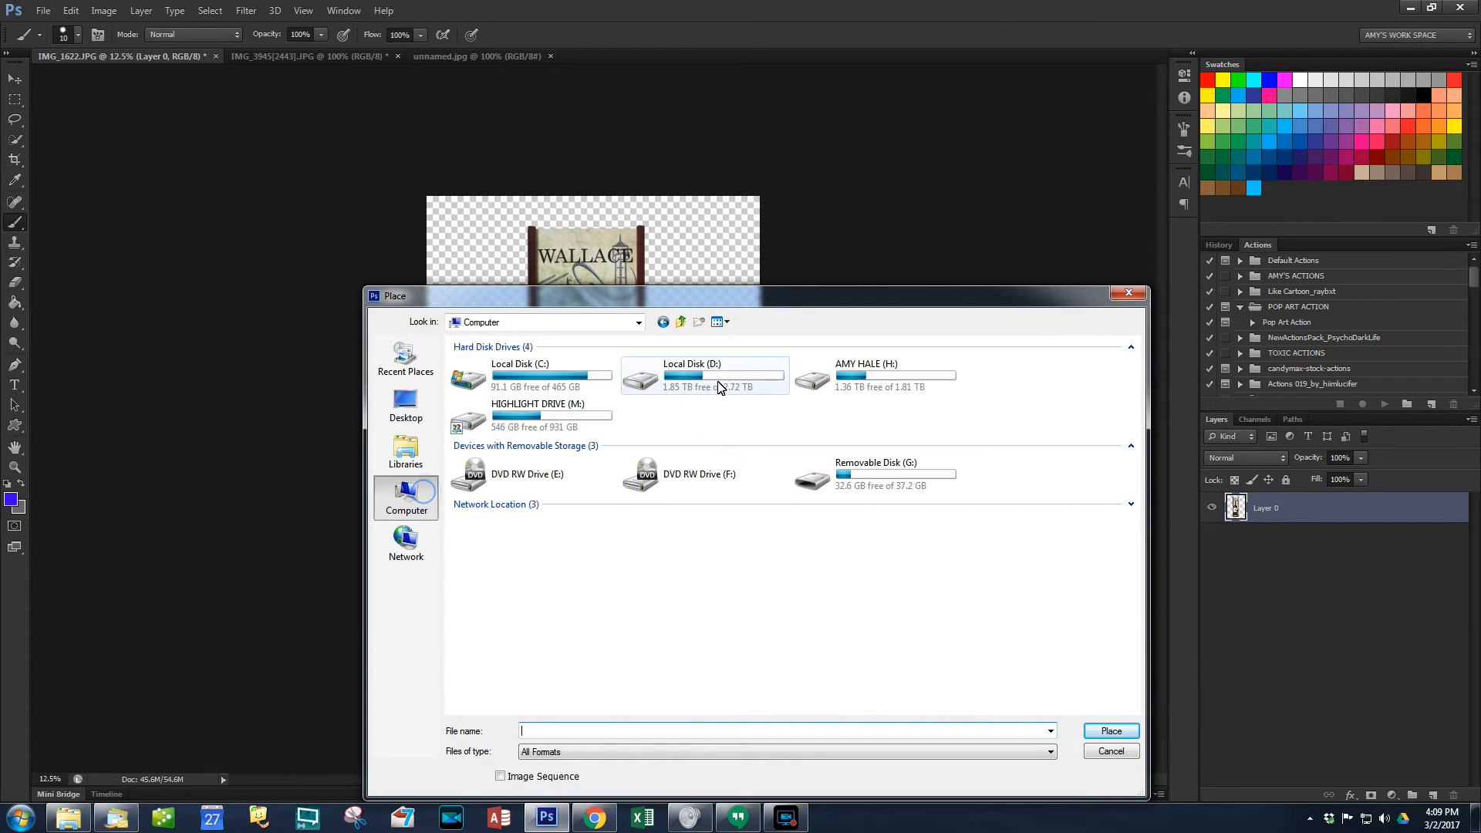
{"action": "double_click", "coordinate": [716, 377]}
{"action": "double_click", "coordinate": [479, 418]}
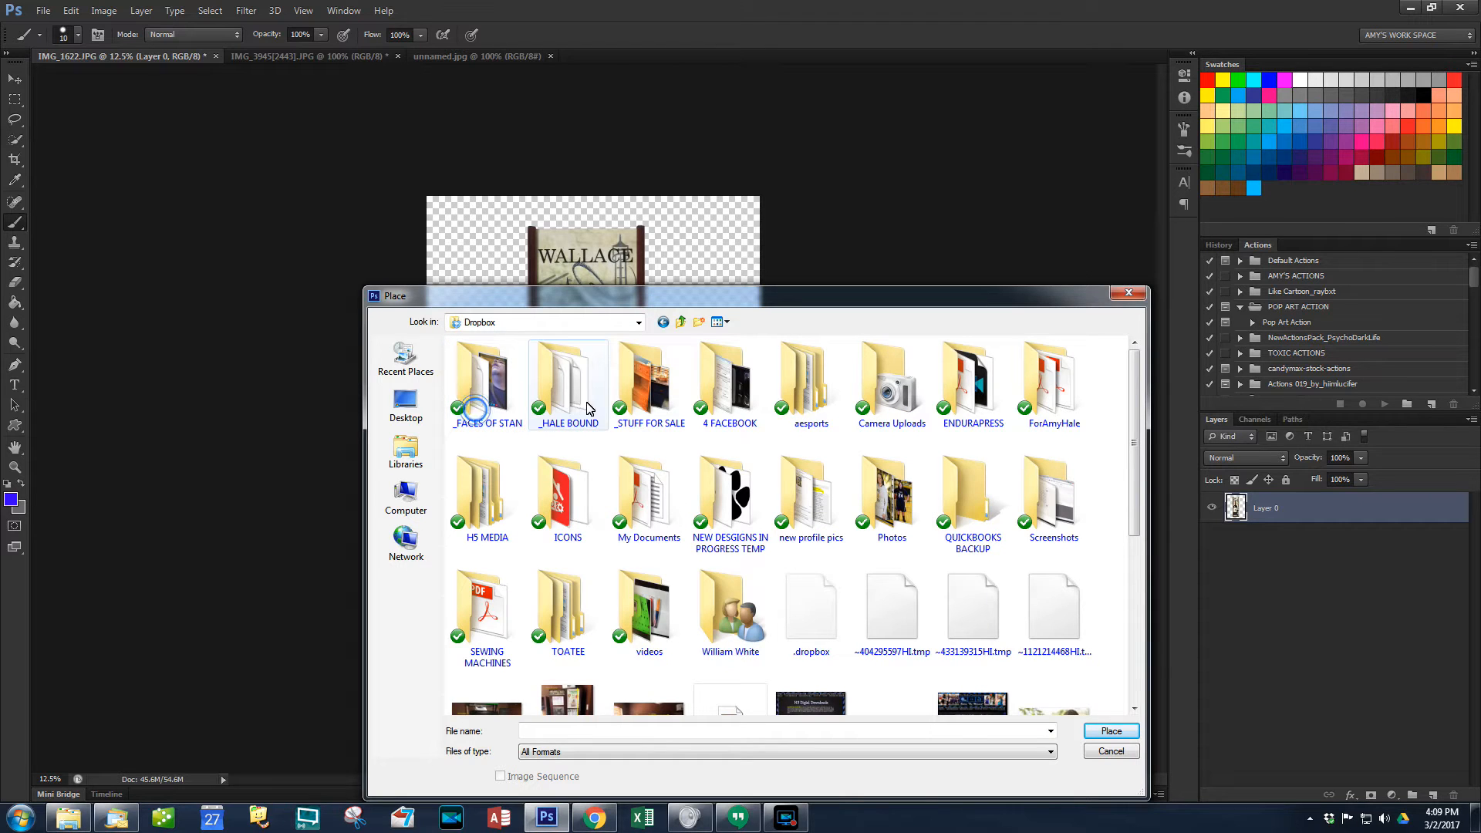
{"action": "double_click", "coordinate": [566, 390]}
{"action": "double_click", "coordinate": [556, 495]}
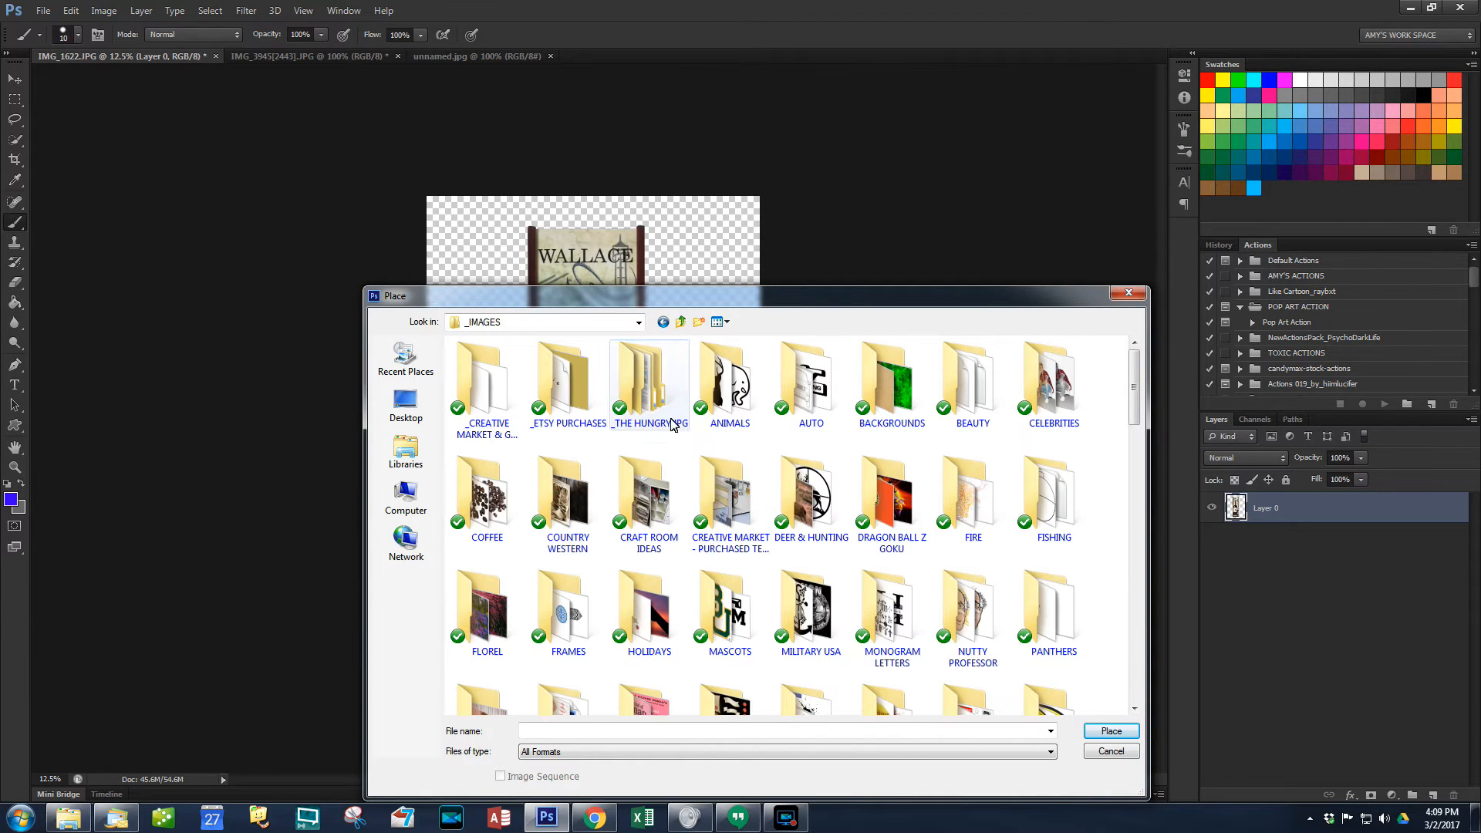
{"action": "double_click", "coordinate": [887, 401]}
Step: Look through the image thumbnails in the BACKGROUNDS folder for a suitable backdrop for the wine box
{"action": "scroll", "coordinate": [887, 402], "scroll_direction": "down", "scroll_amount": 2}
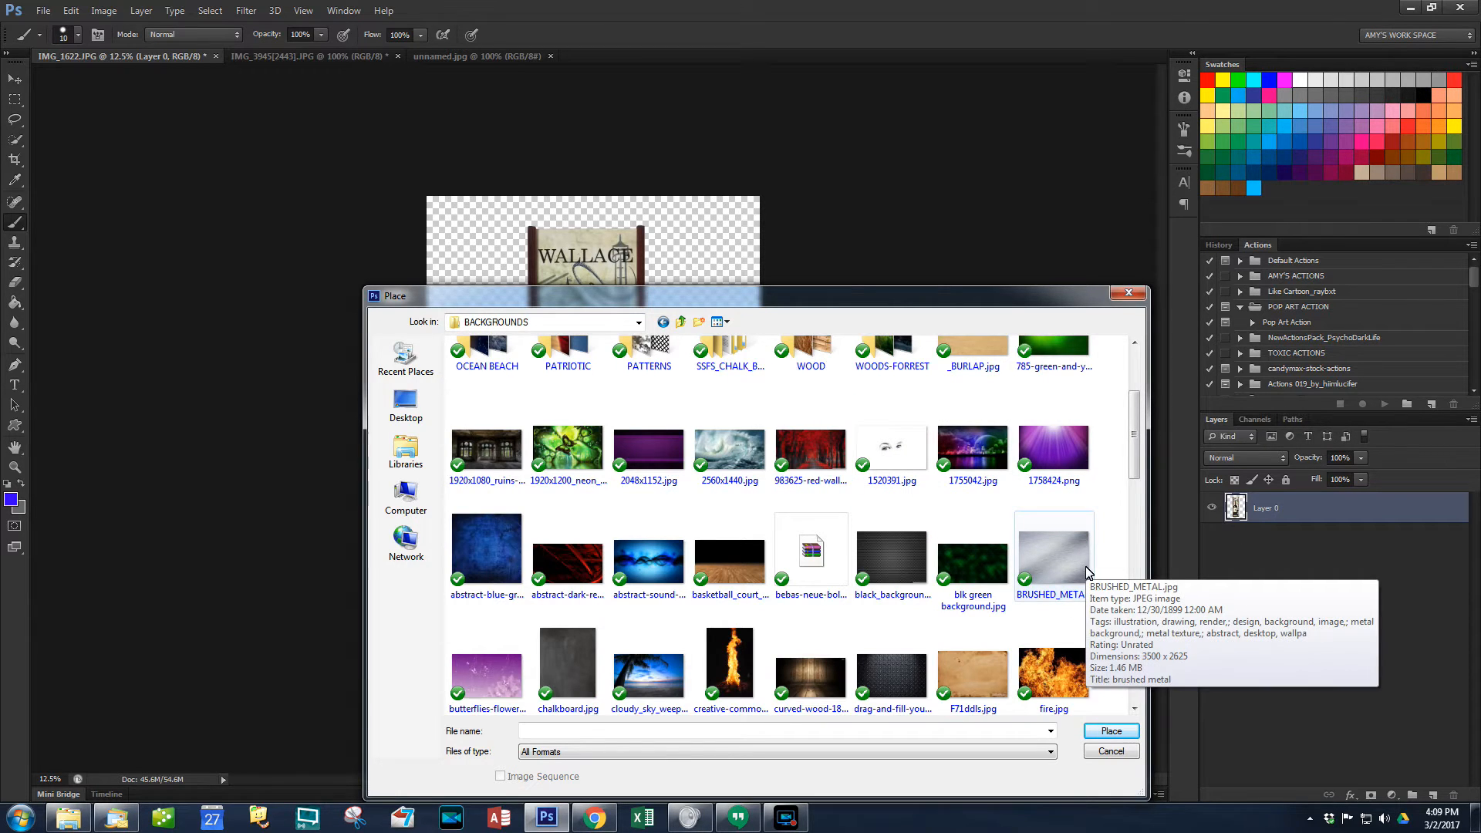
{"action": "scroll", "coordinate": [1088, 572], "scroll_direction": "down", "scroll_amount": 5}
{"action": "scroll", "coordinate": [1088, 572], "scroll_direction": "down", "scroll_amount": 4}
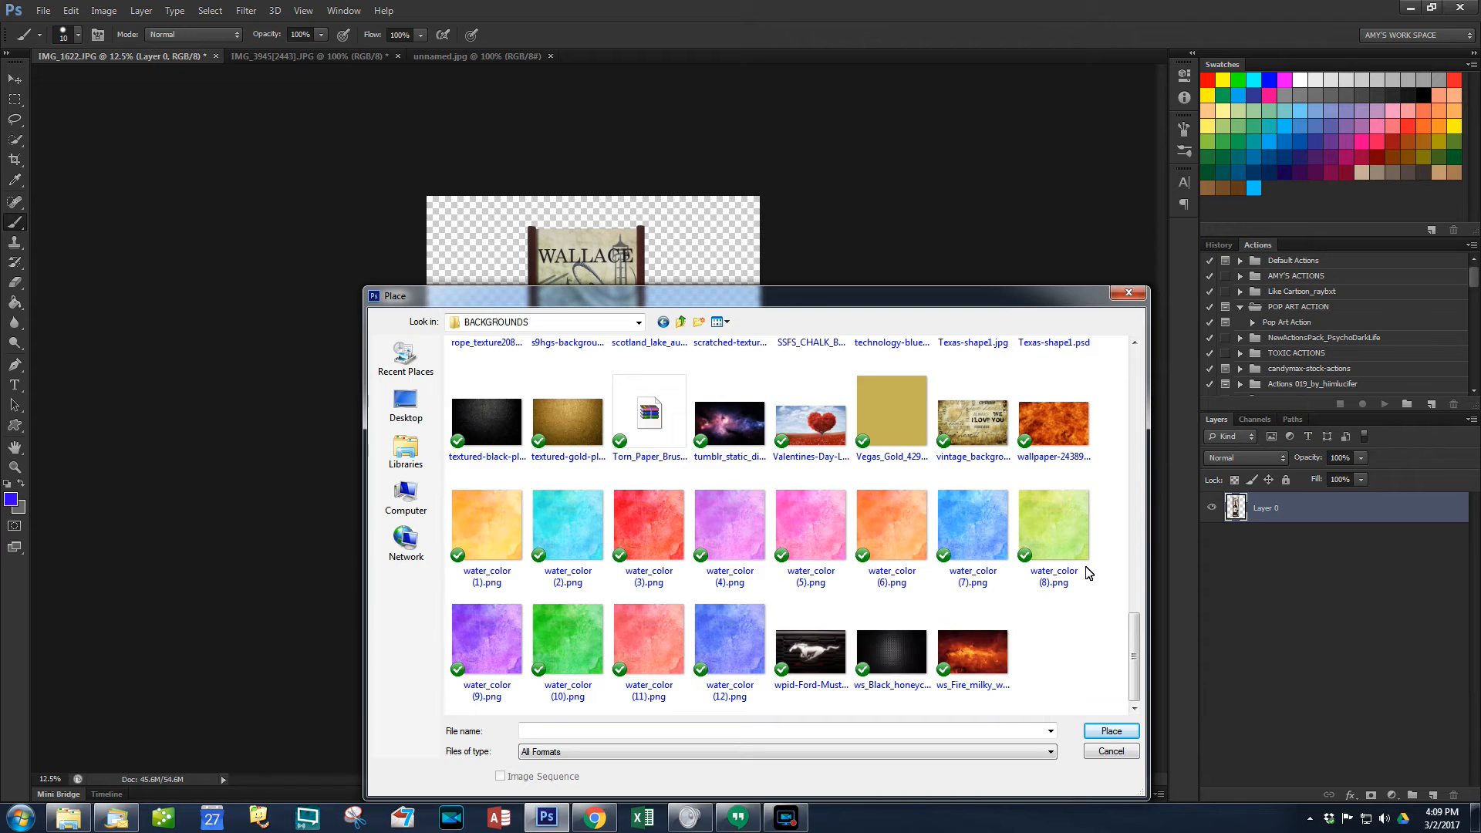
{"action": "scroll", "coordinate": [1087, 573], "scroll_direction": "up", "scroll_amount": 10}
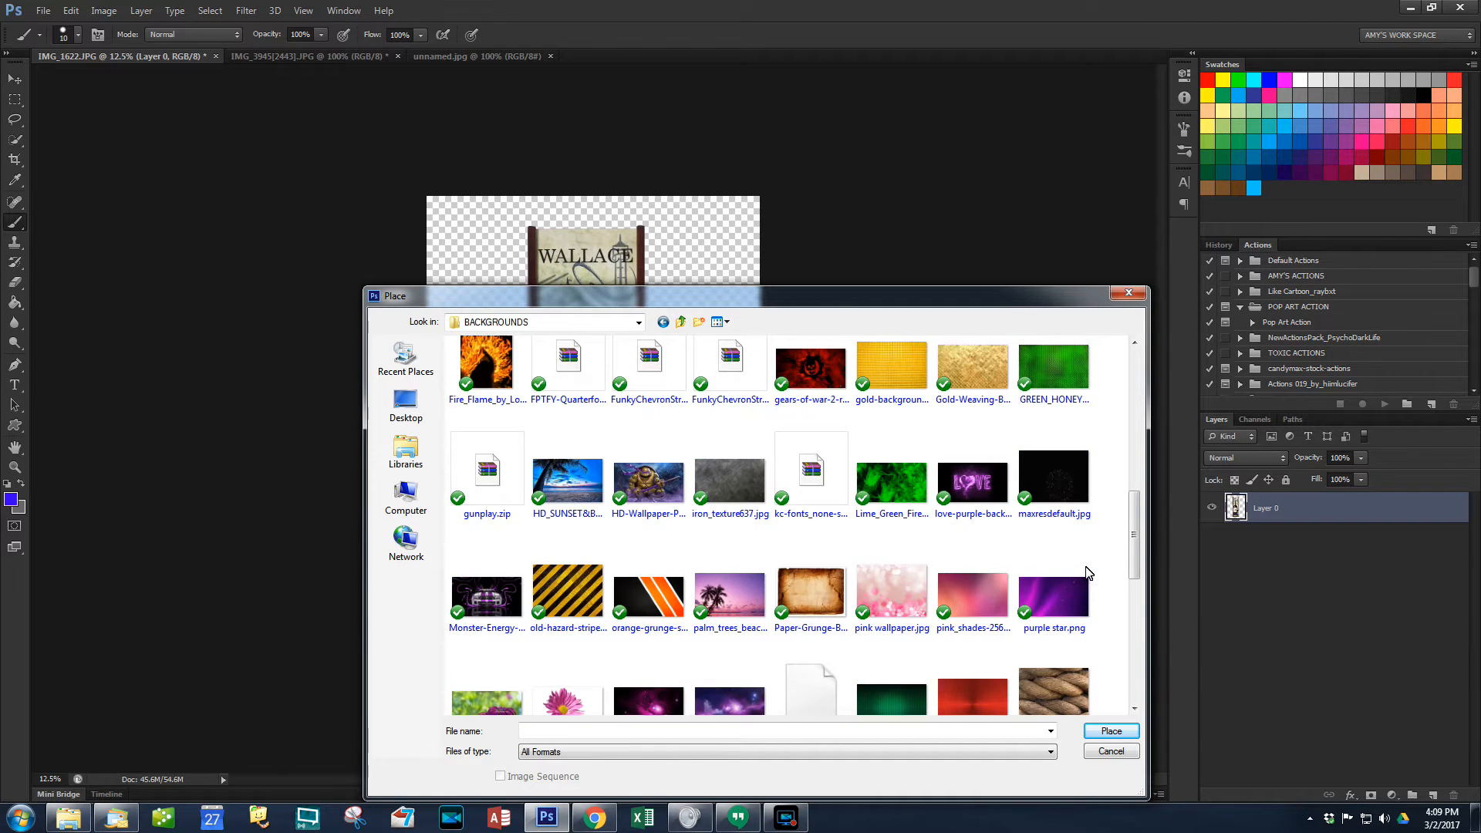
{"action": "scroll", "coordinate": [1088, 572], "scroll_direction": "up", "scroll_amount": 3}
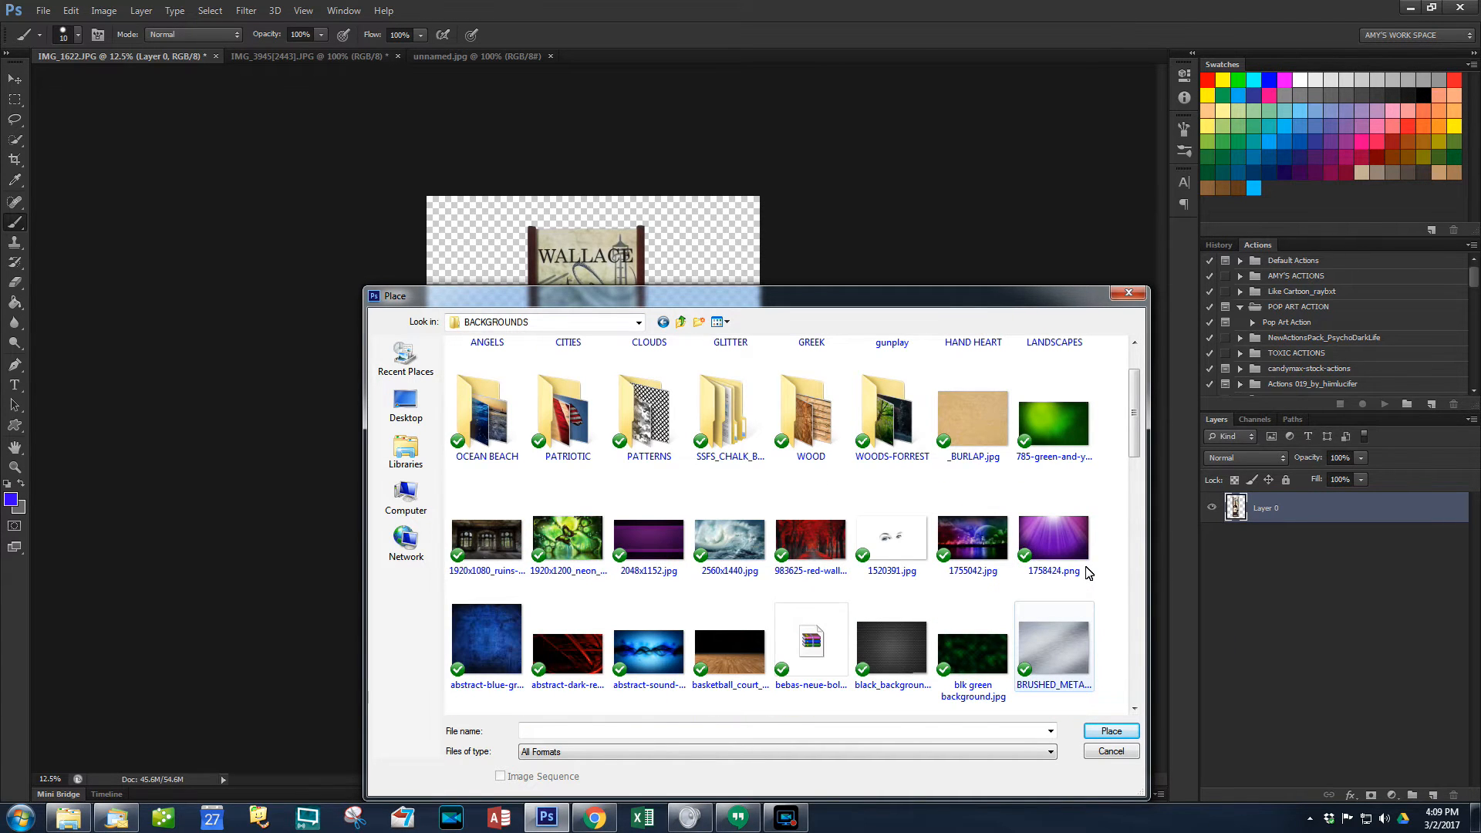
{"action": "scroll", "coordinate": [1088, 572], "scroll_direction": "up", "scroll_amount": 1}
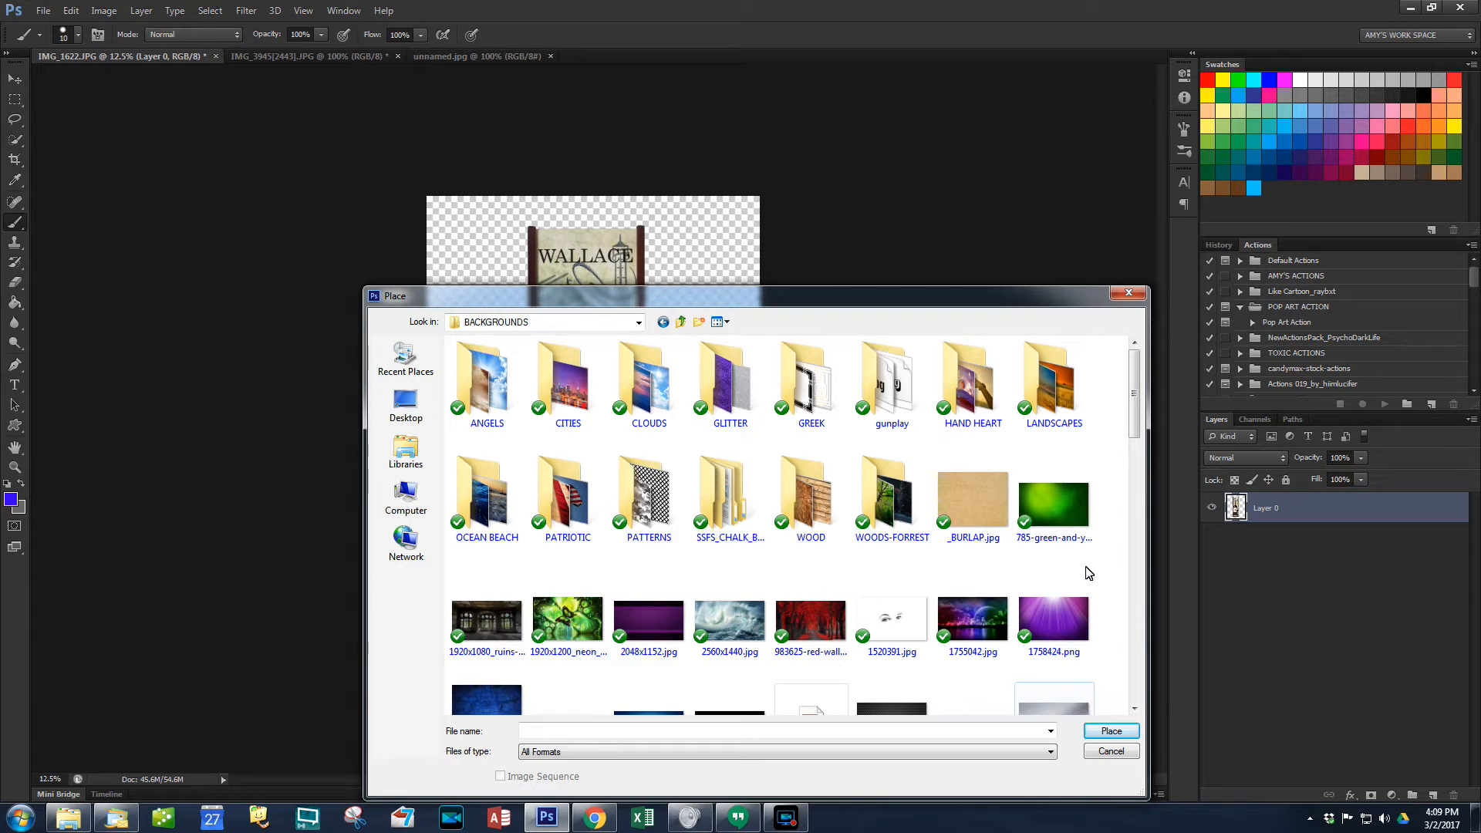
{"action": "left_click", "coordinate": [1086, 570]}
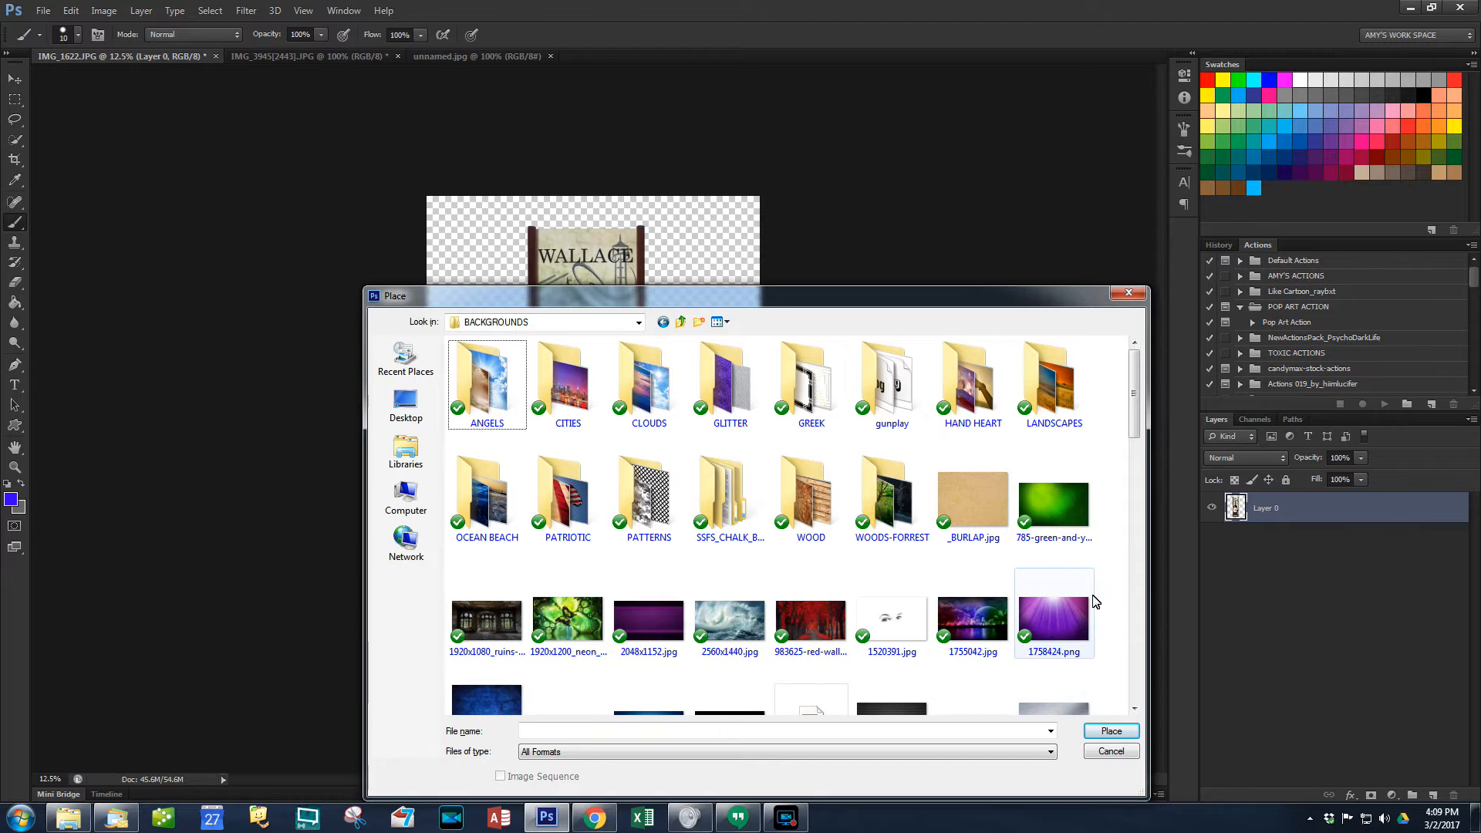
Step: Switch to Chrome and run a Google image search for "kitchen background" in a new tab
{"action": "left_click", "coordinate": [596, 829]}
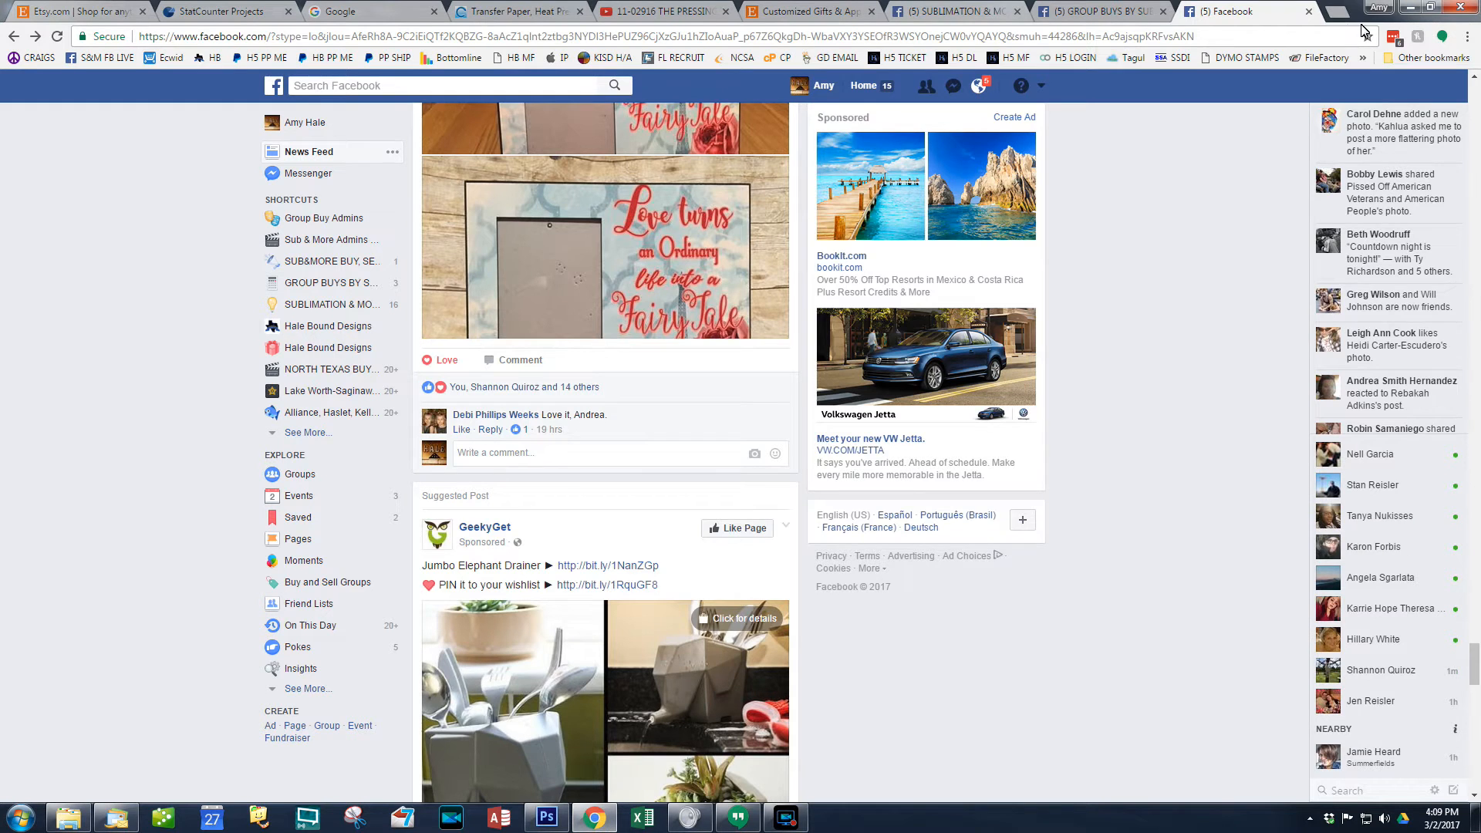
{"action": "left_click", "coordinate": [1340, 13]}
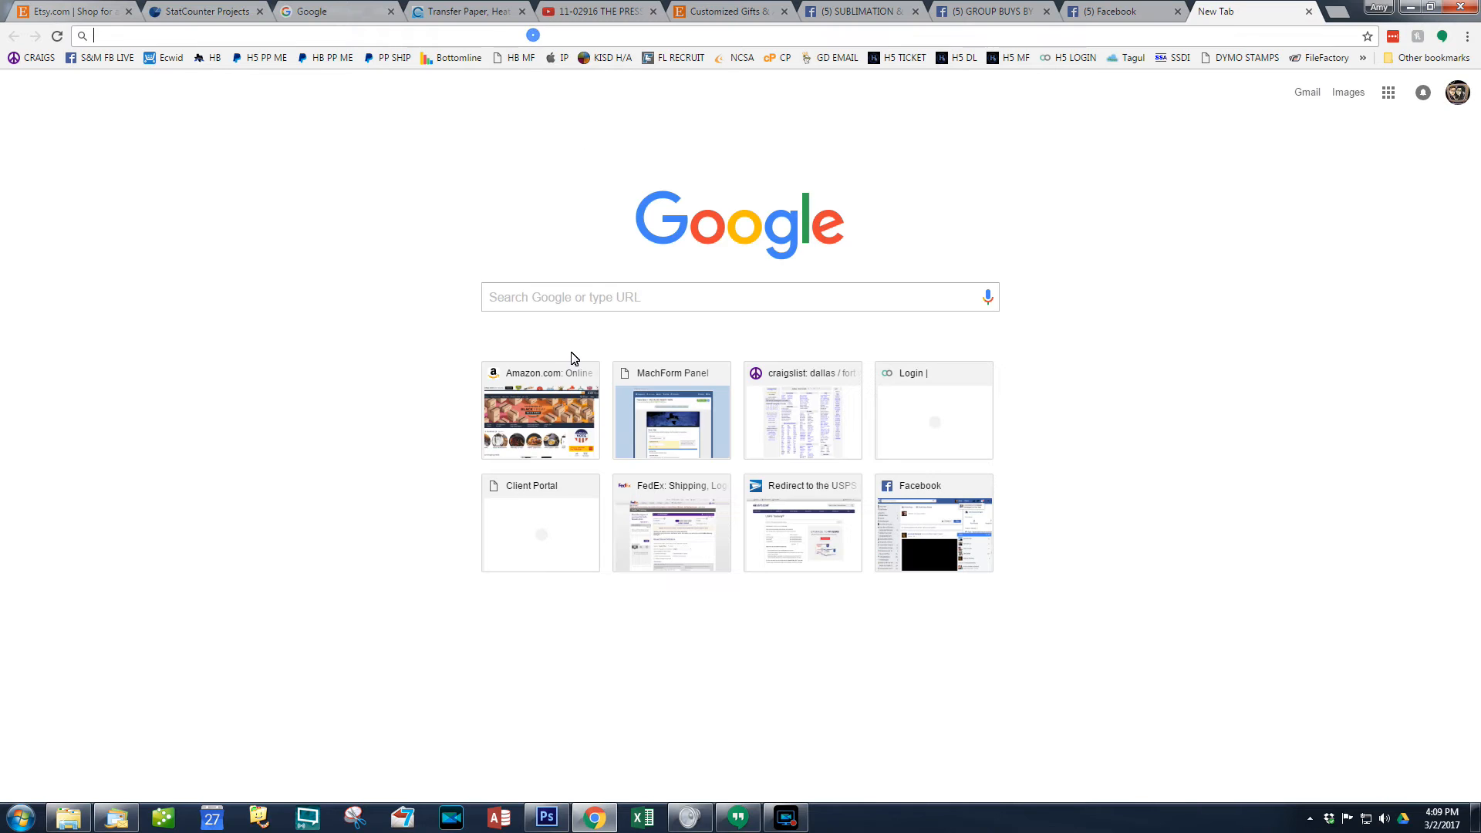
{"action": "left_click", "coordinate": [578, 299]}
{"action": "type", "text": "ki"}
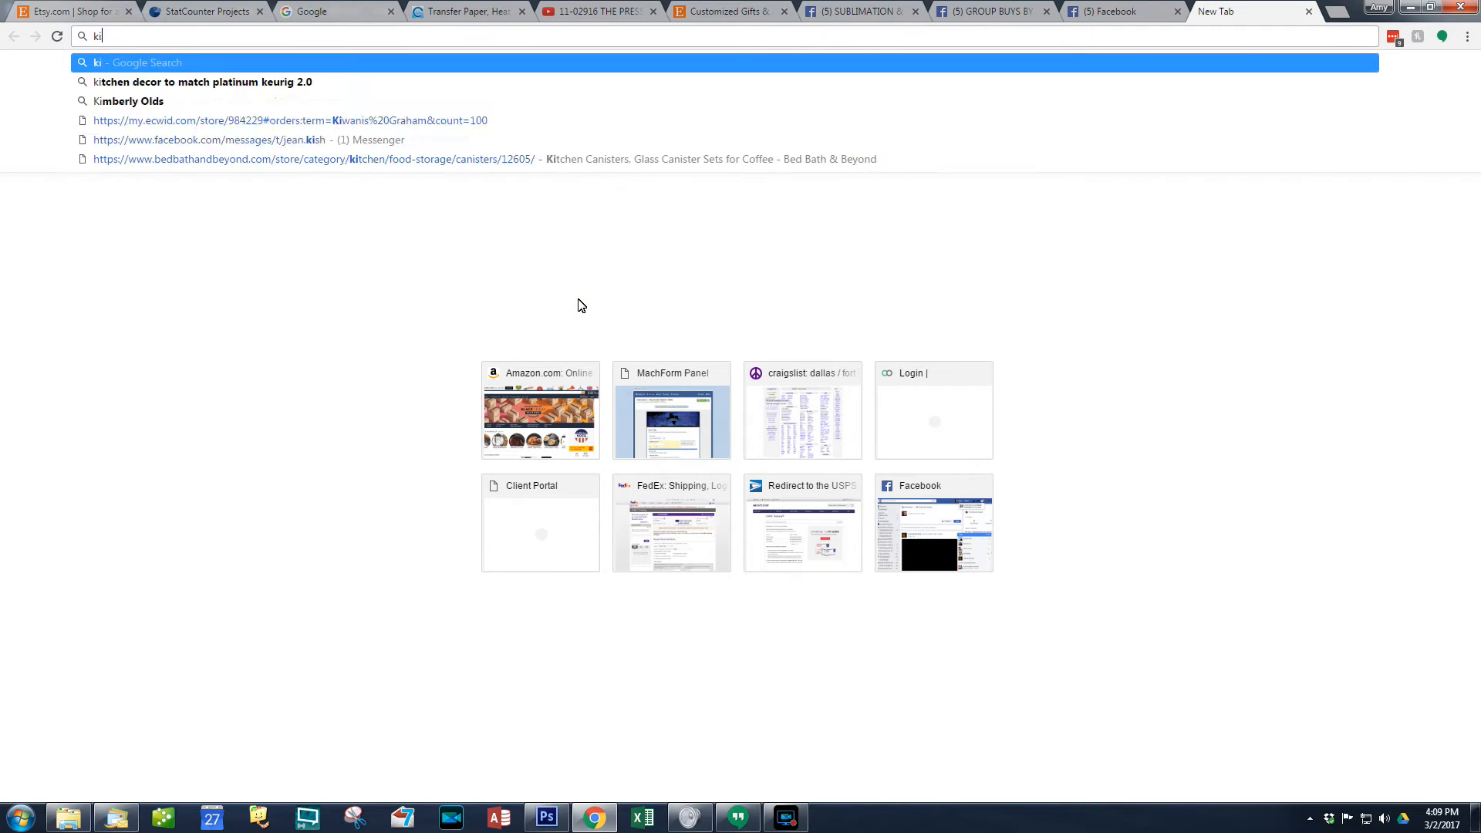
{"action": "type", "text": "tchen background"}
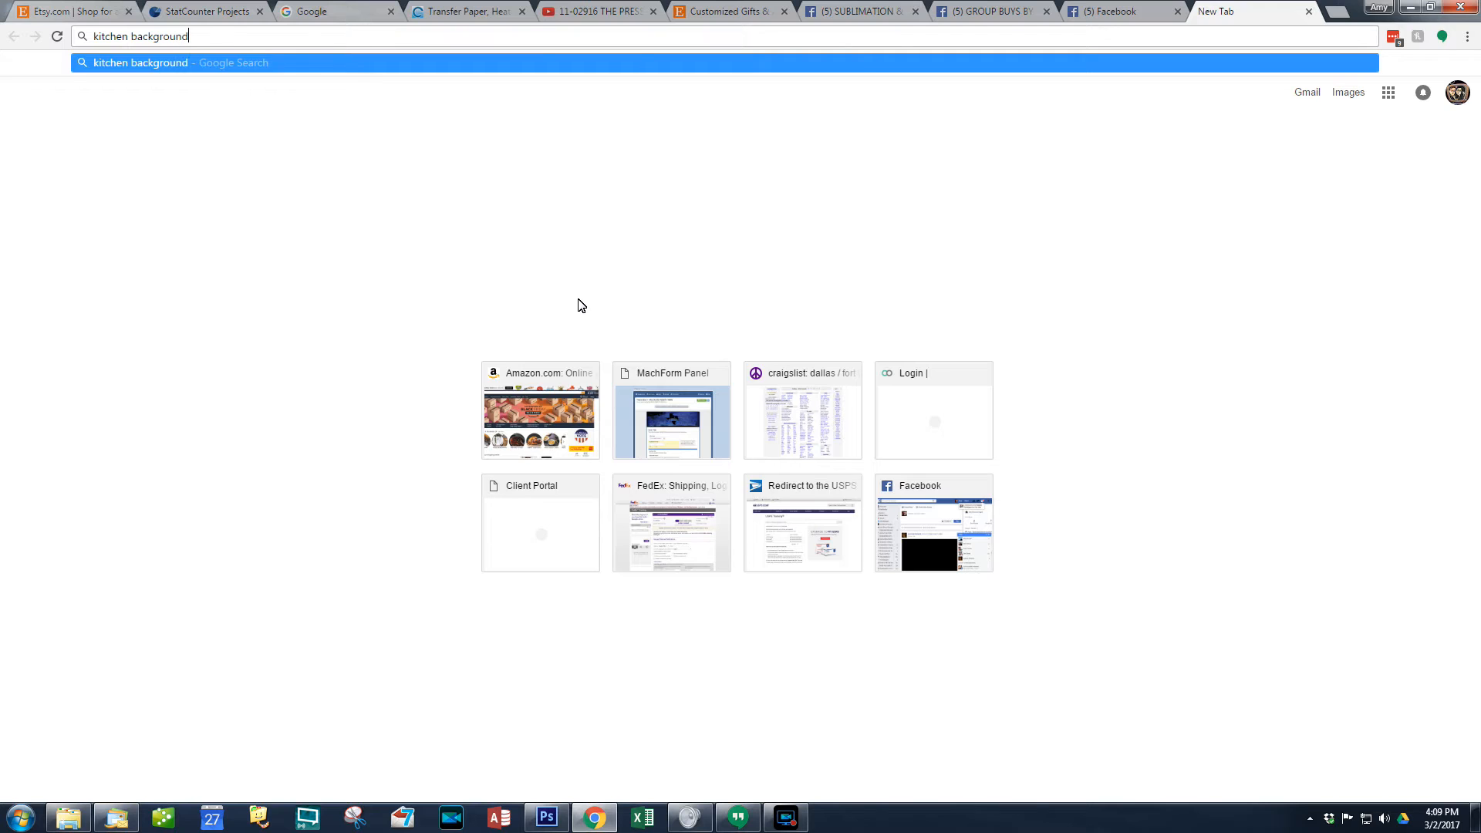
{"action": "key", "text": "Return"}
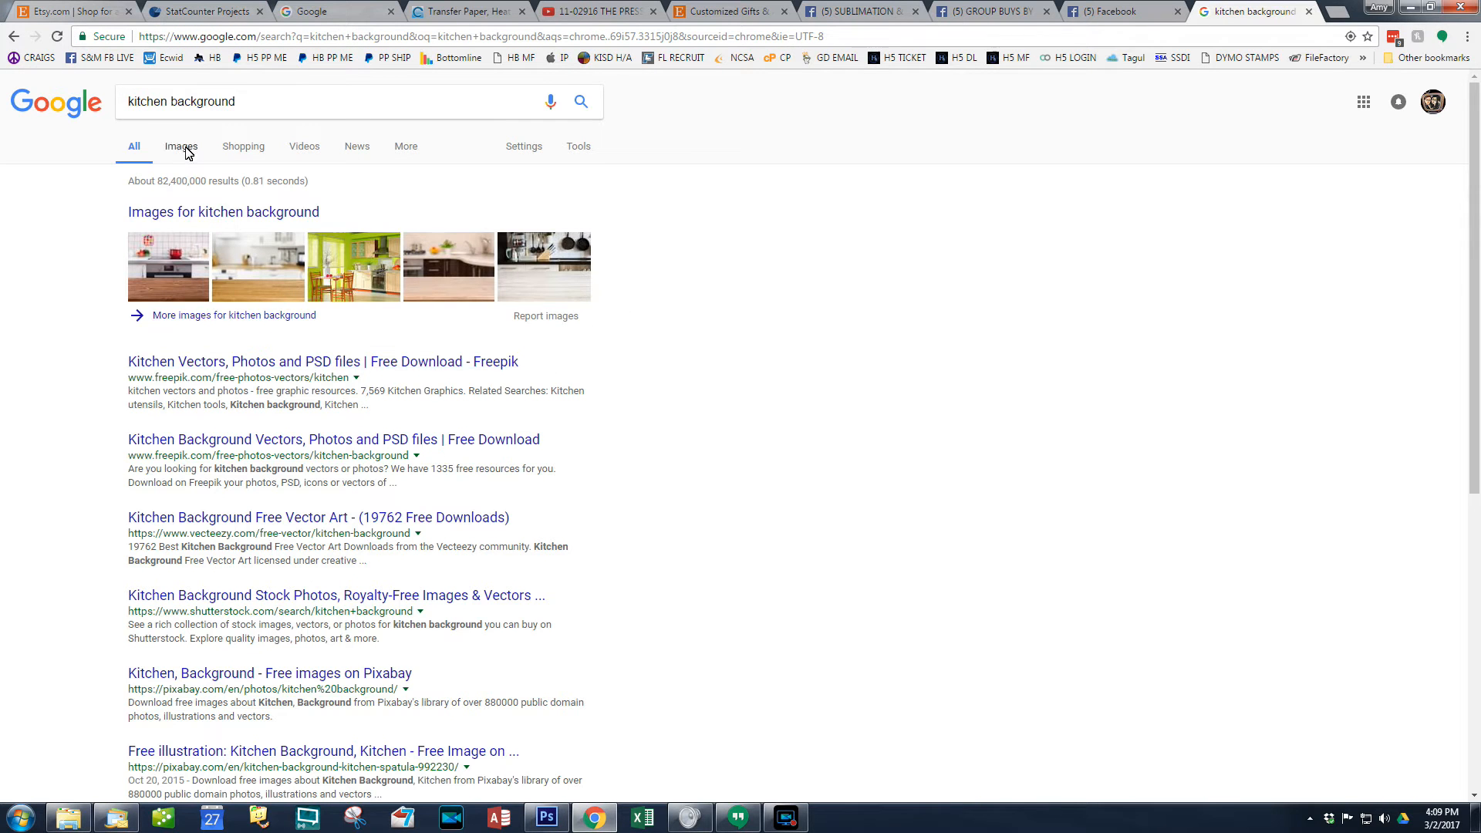
{"action": "left_click", "coordinate": [185, 151]}
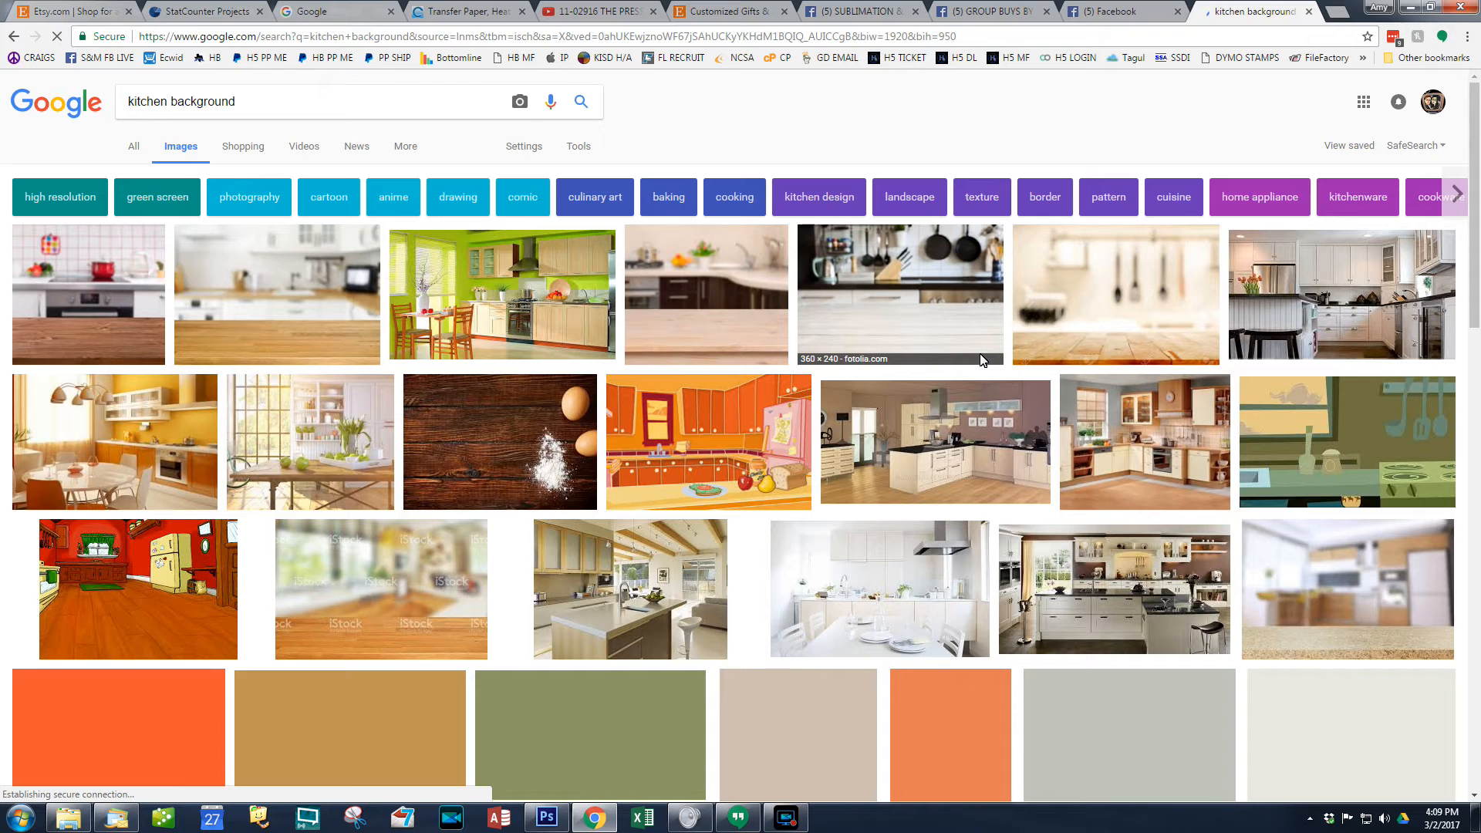
Step: Preview the blurred kitchen with hanging utensils and the white countertop image among the results, closing each preview
{"action": "left_click", "coordinate": [1155, 337]}
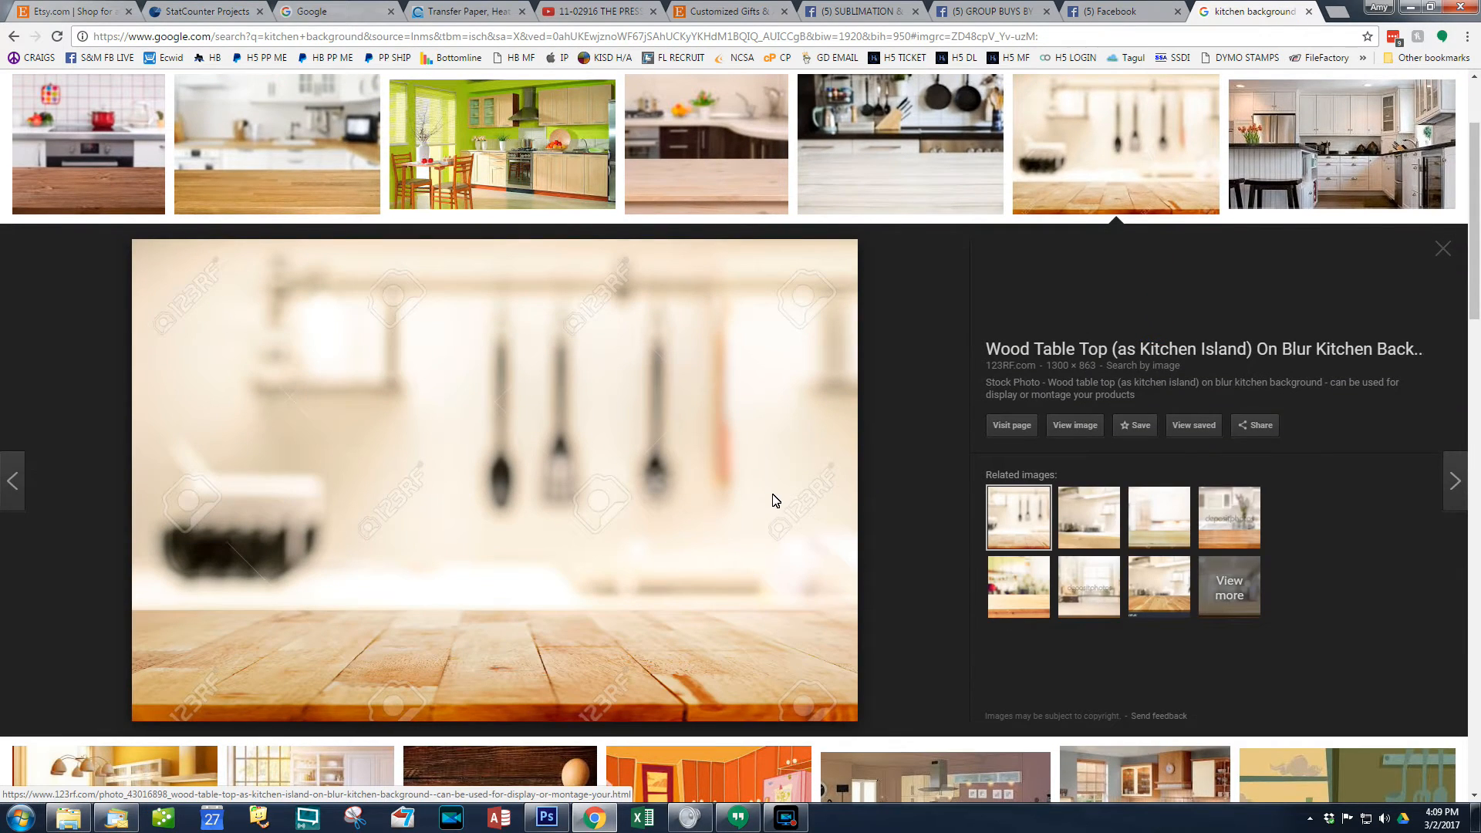
{"action": "left_click", "coordinate": [1442, 249]}
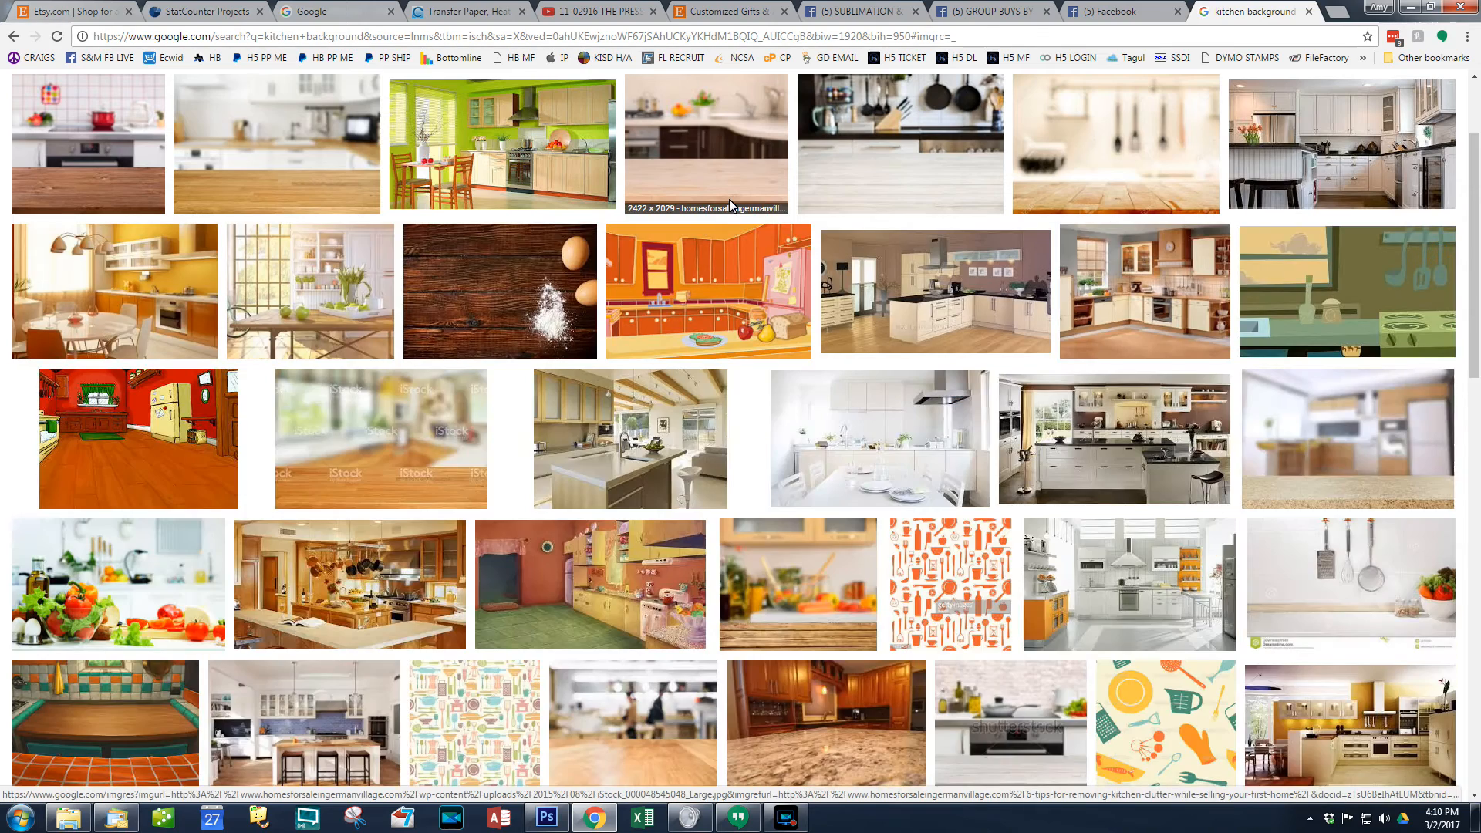
{"action": "left_click", "coordinate": [903, 162]}
{"action": "left_click", "coordinate": [1442, 250]}
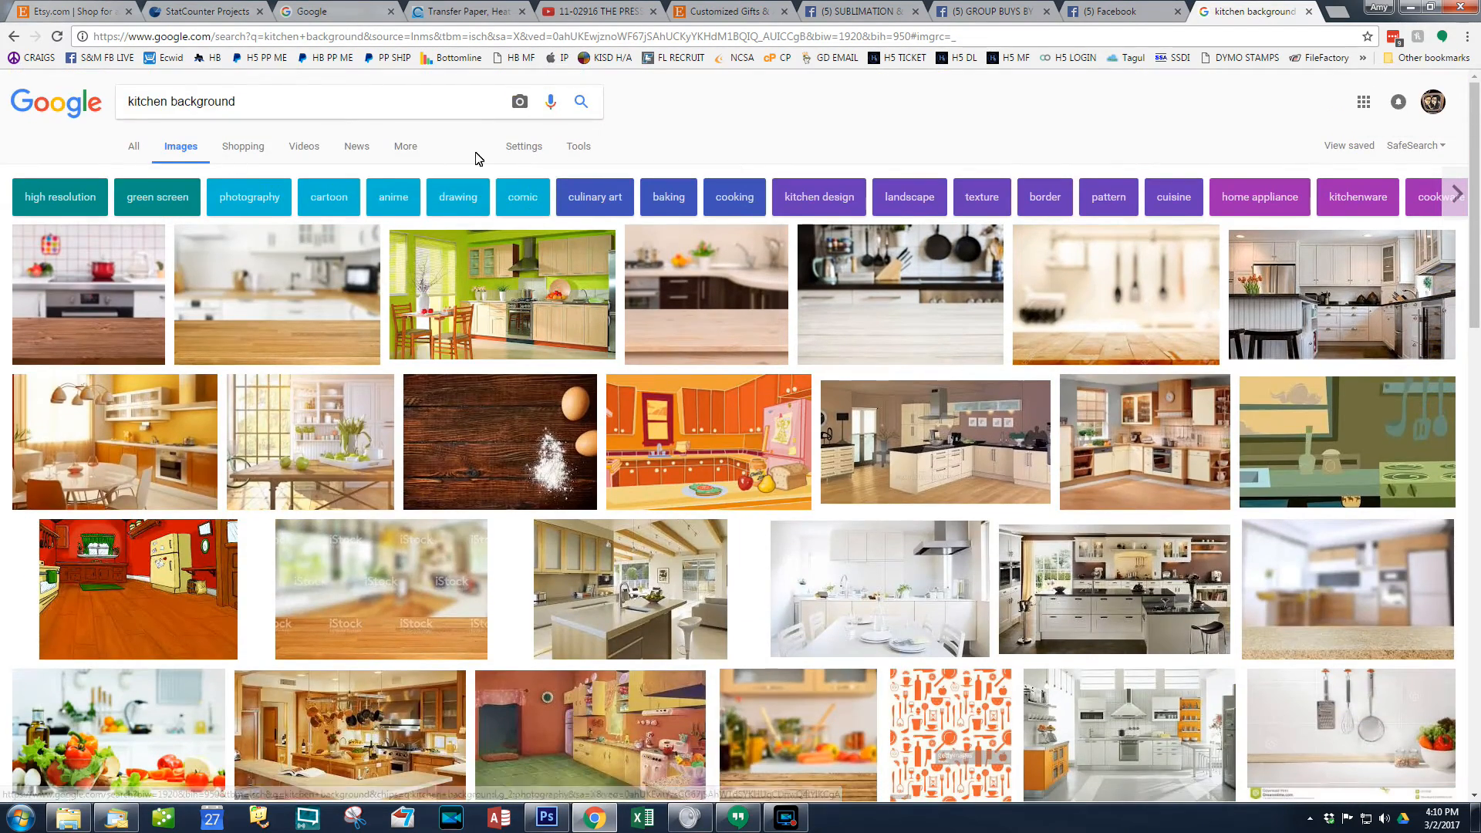
{"action": "left_click", "coordinate": [528, 148]}
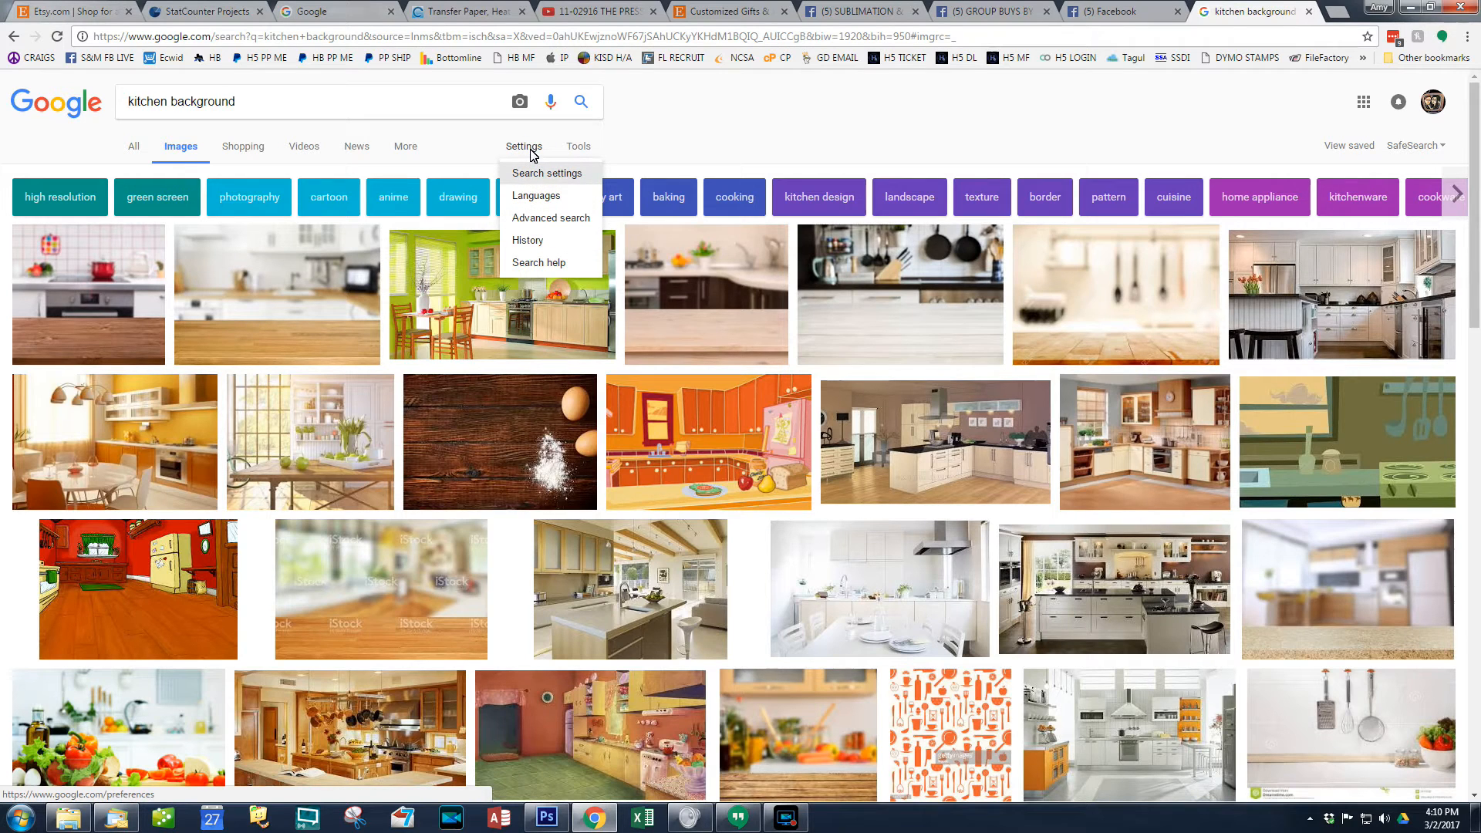
{"action": "left_click", "coordinate": [530, 183]}
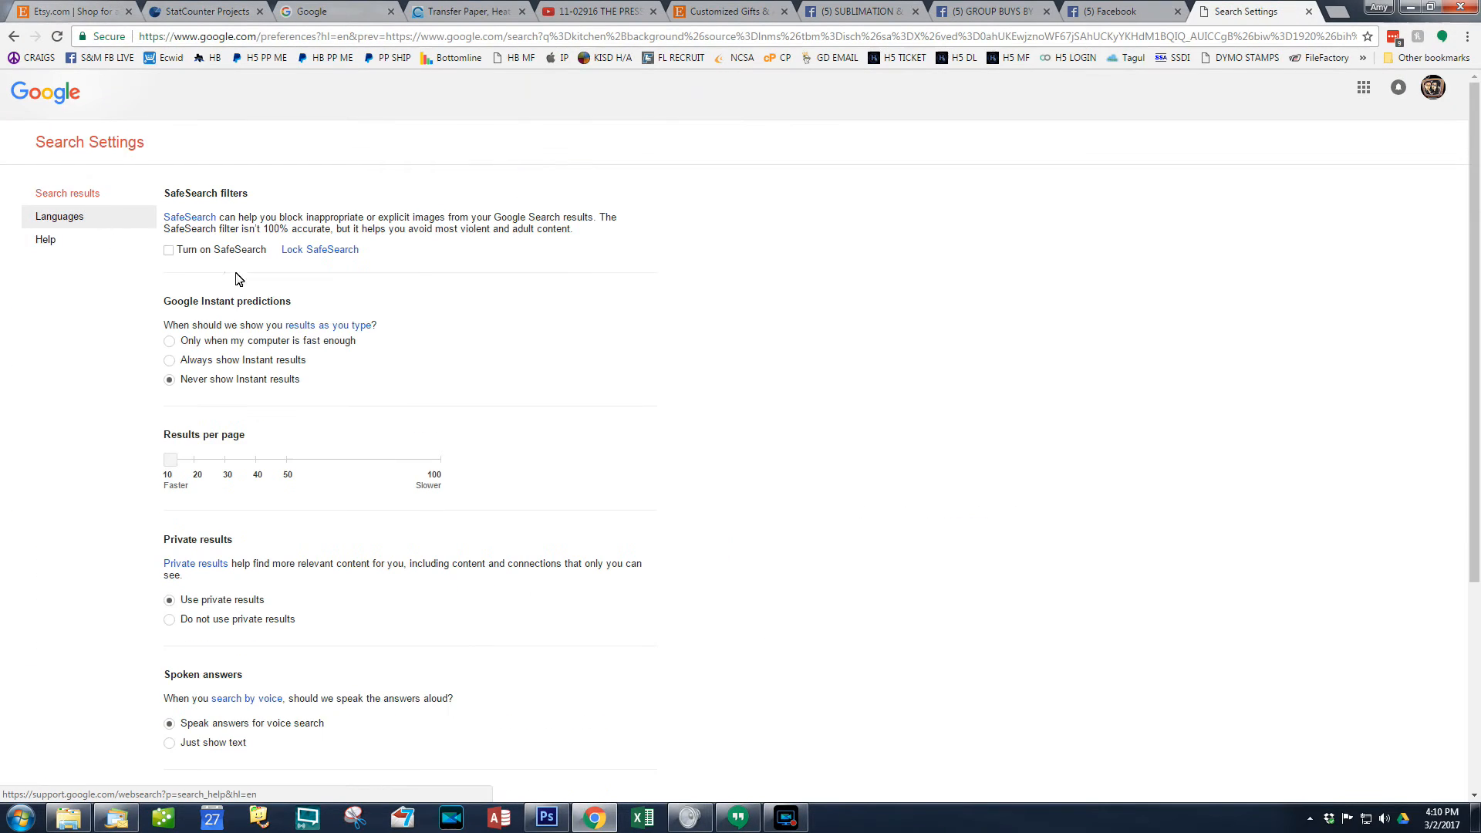
{"action": "left_click", "coordinate": [15, 37]}
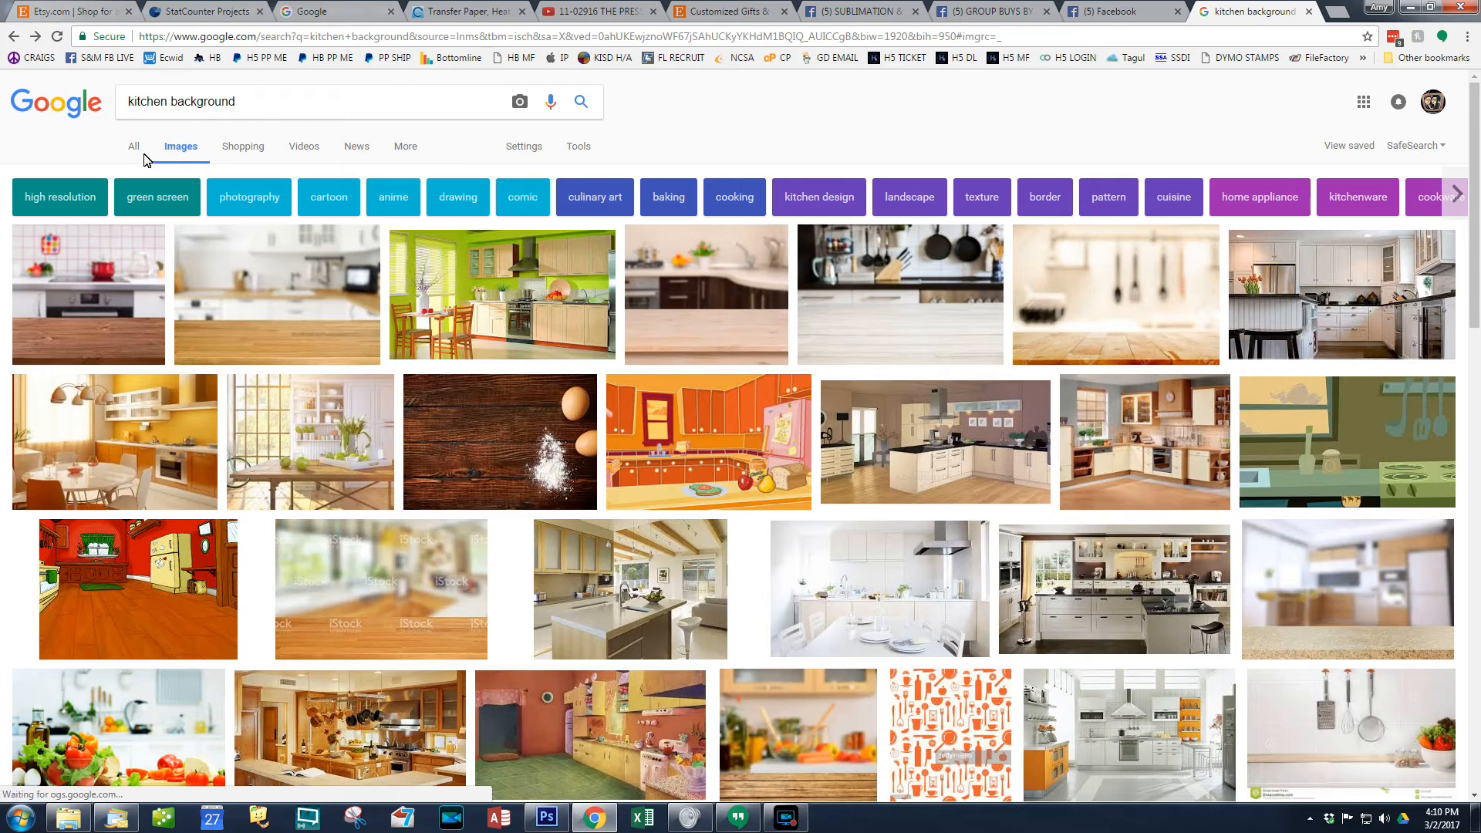
{"action": "left_click", "coordinate": [402, 150]}
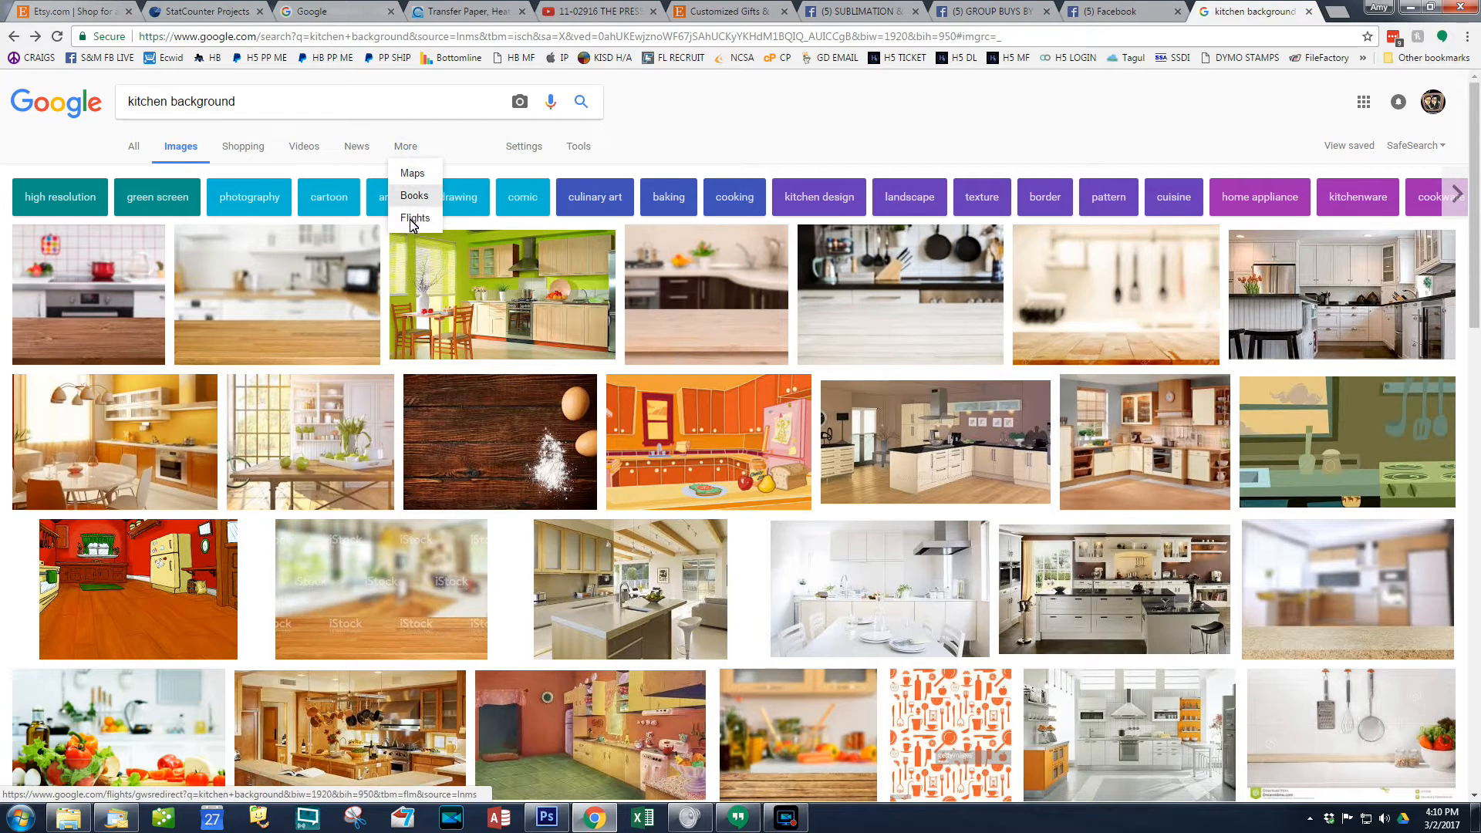
Step: Filter the image results to sizes larger than 1024×768
{"action": "left_click", "coordinate": [589, 151]}
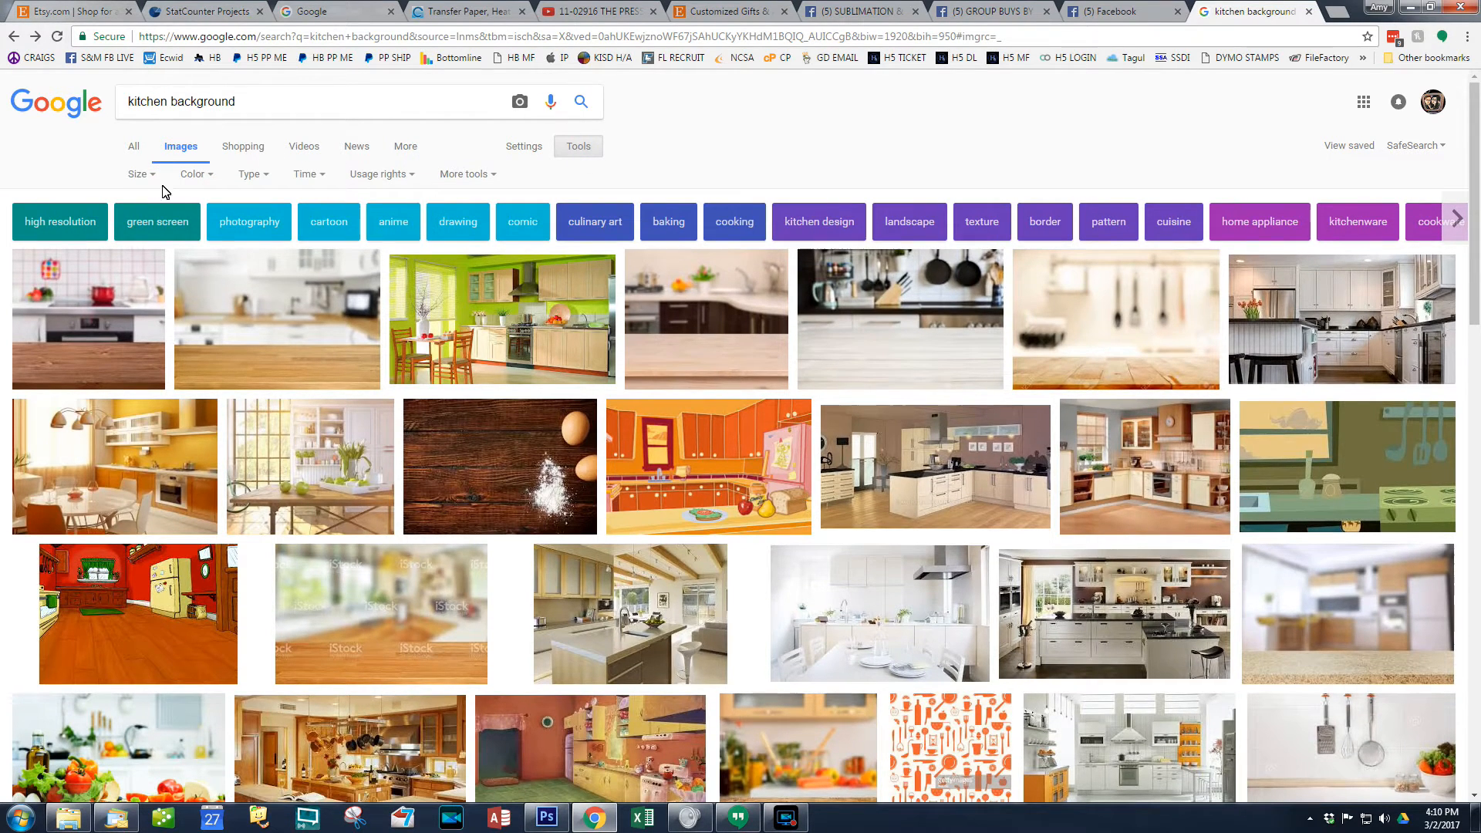
{"action": "left_click", "coordinate": [140, 173]}
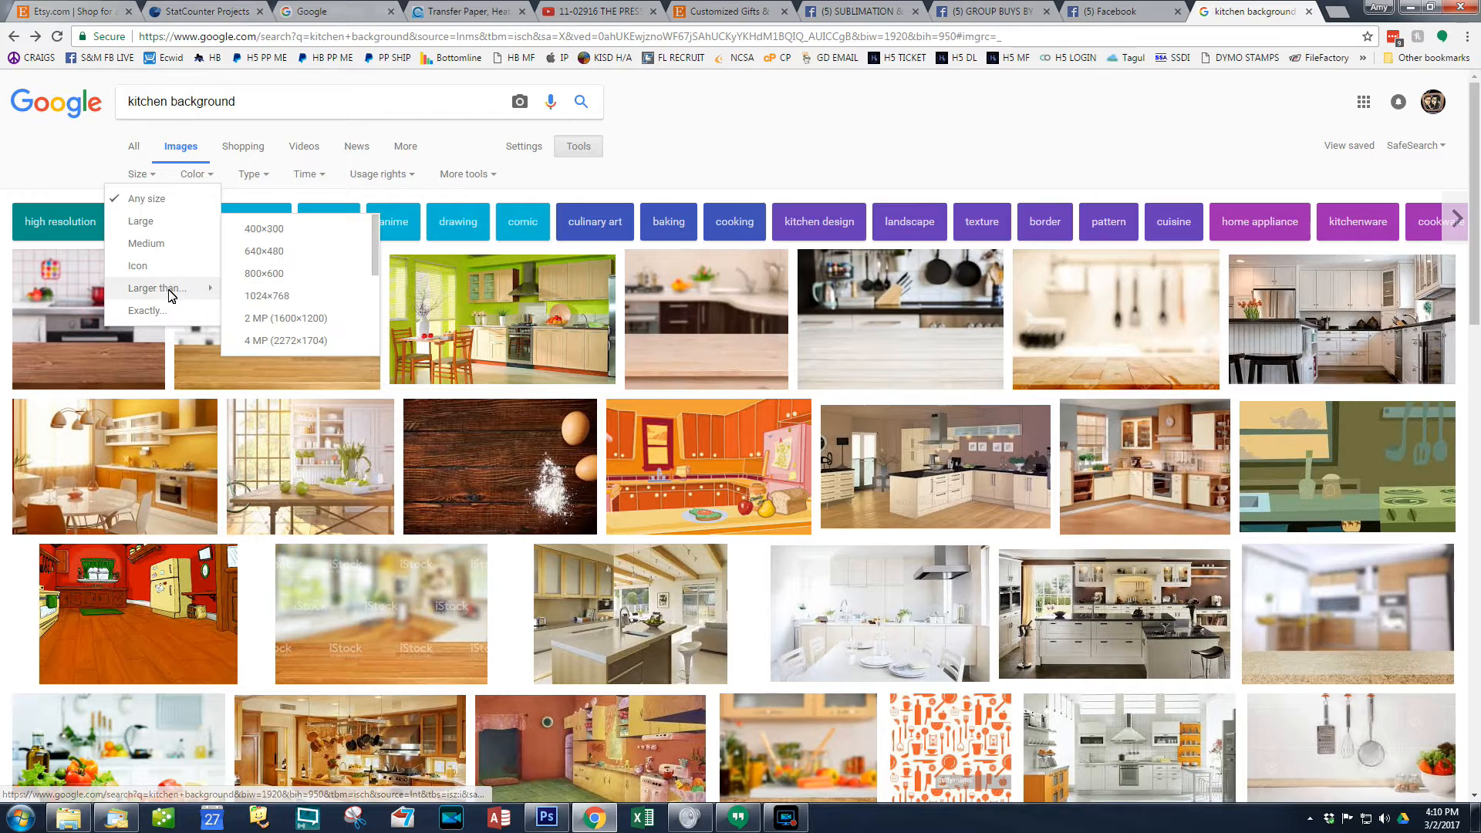
{"action": "left_click", "coordinate": [270, 294]}
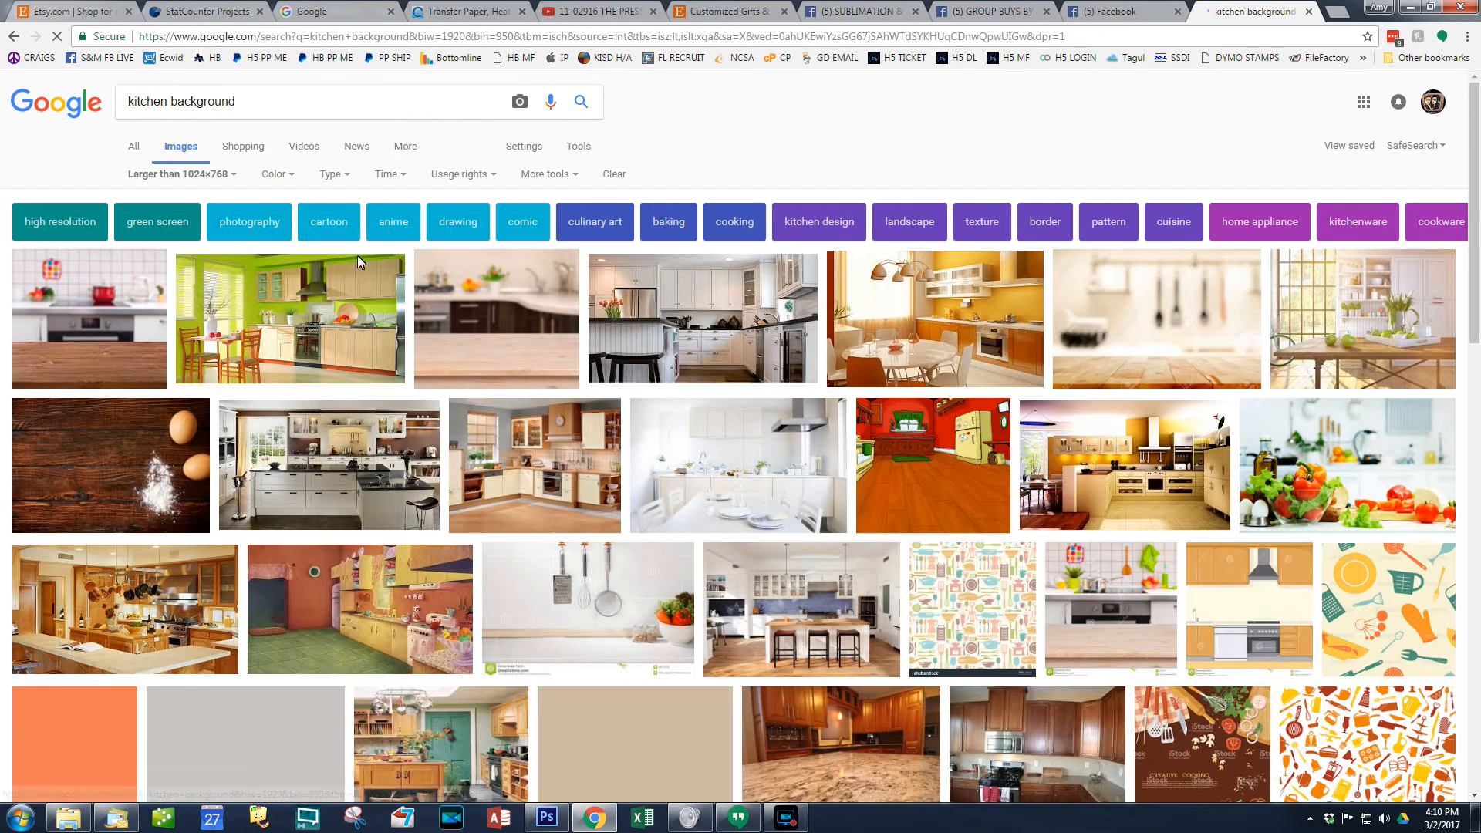
Step: Open the red-pot kitchen with wooden counter at full size, save it to the Desktop as kitchen-counter-background-7pevkom7i.jpg, and close its tab
{"action": "left_click", "coordinate": [93, 331]}
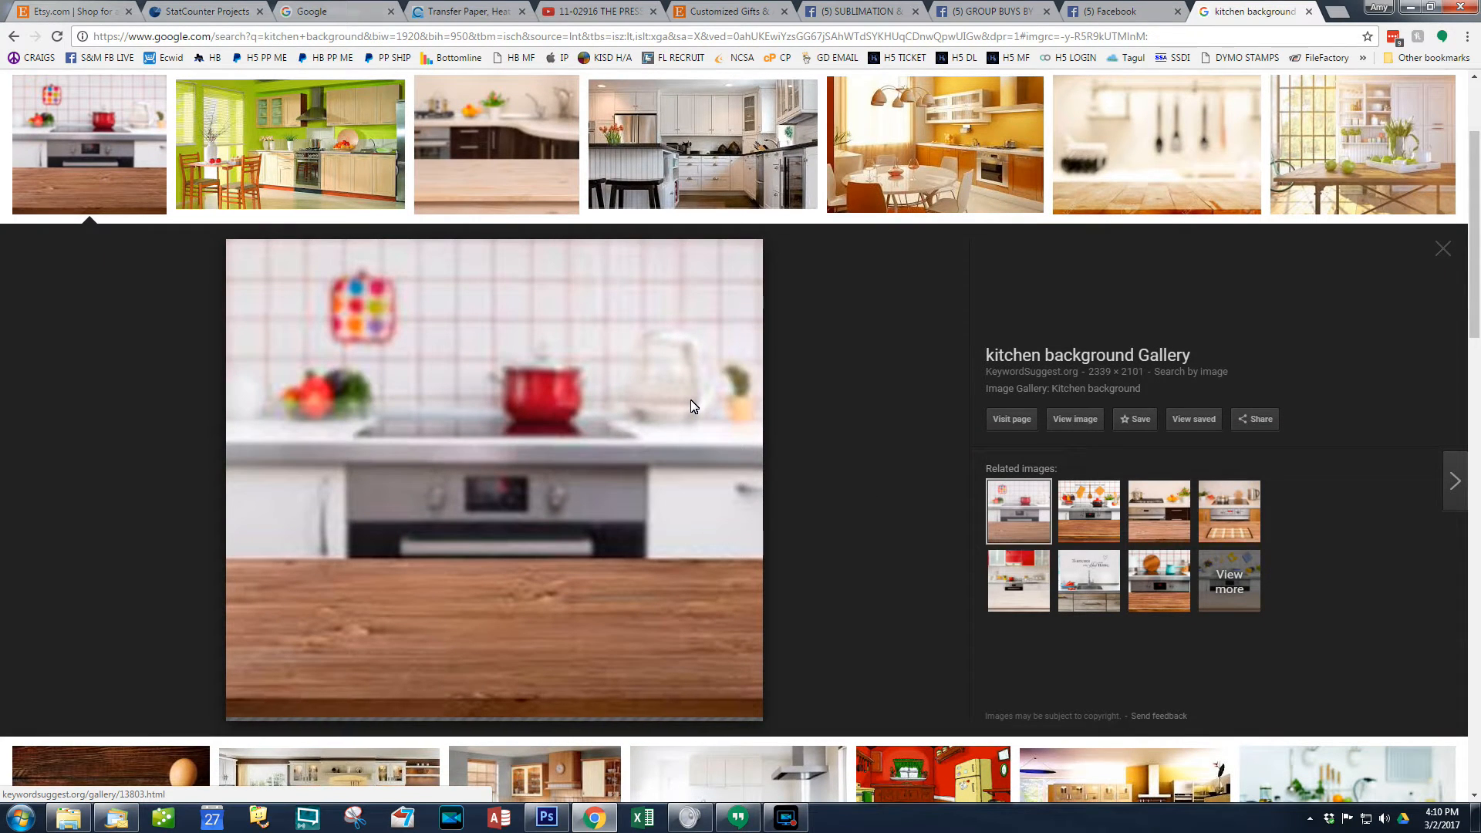
{"action": "left_click", "coordinate": [1086, 419]}
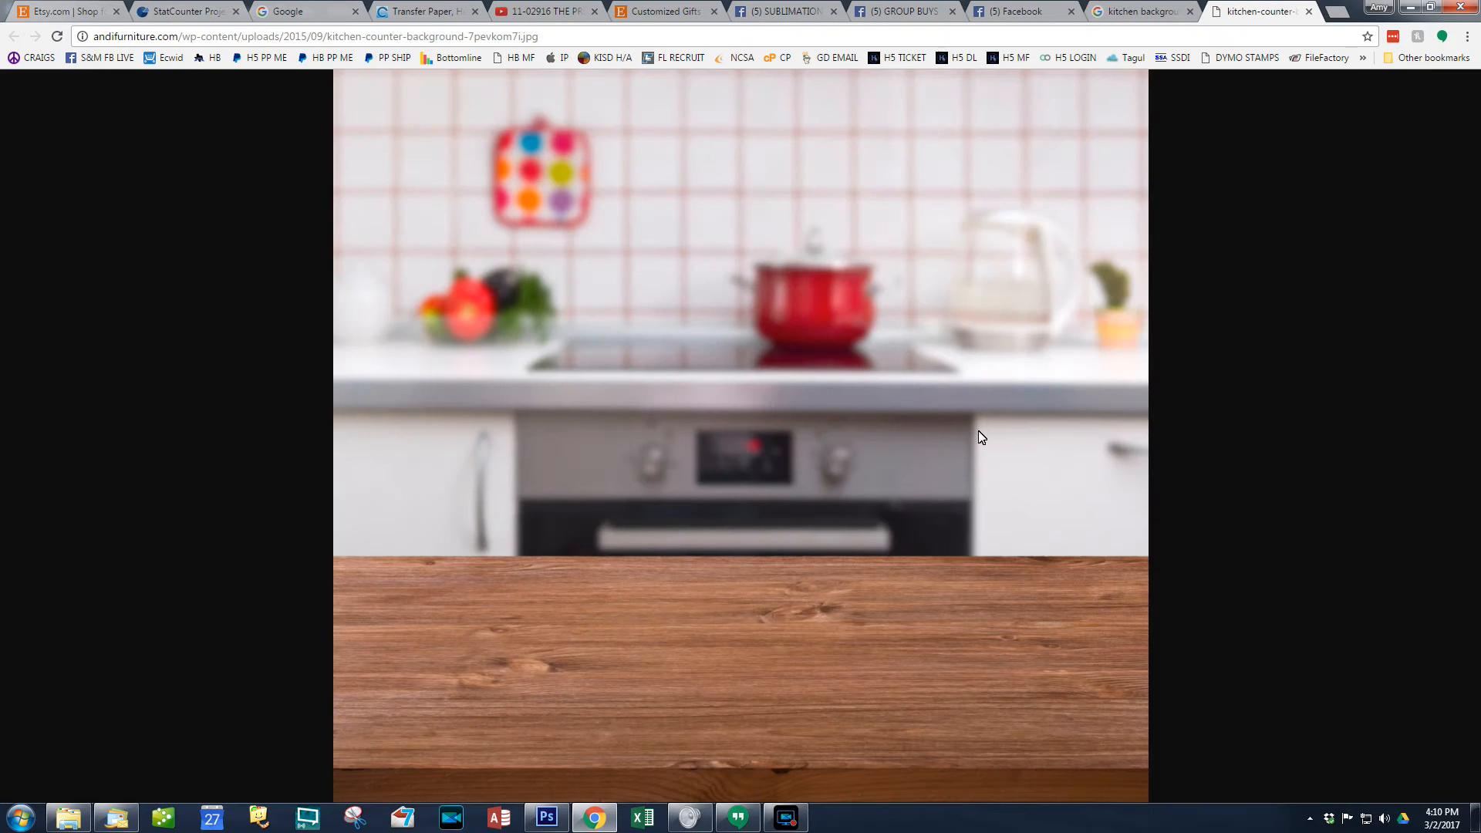
{"action": "left_click", "coordinate": [794, 462]}
{"action": "right_click", "coordinate": [777, 385]}
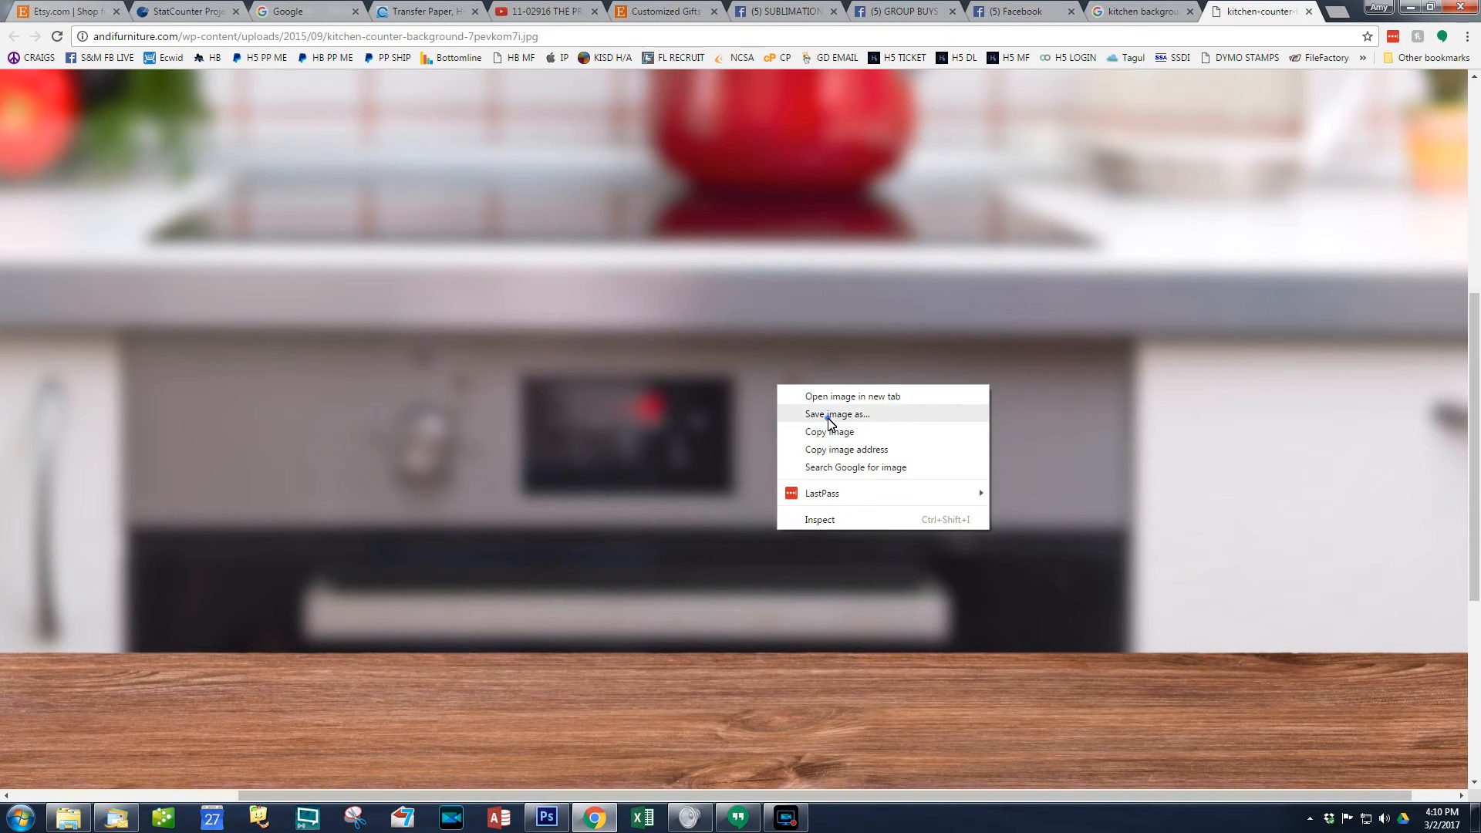
{"action": "left_click", "coordinate": [830, 414]}
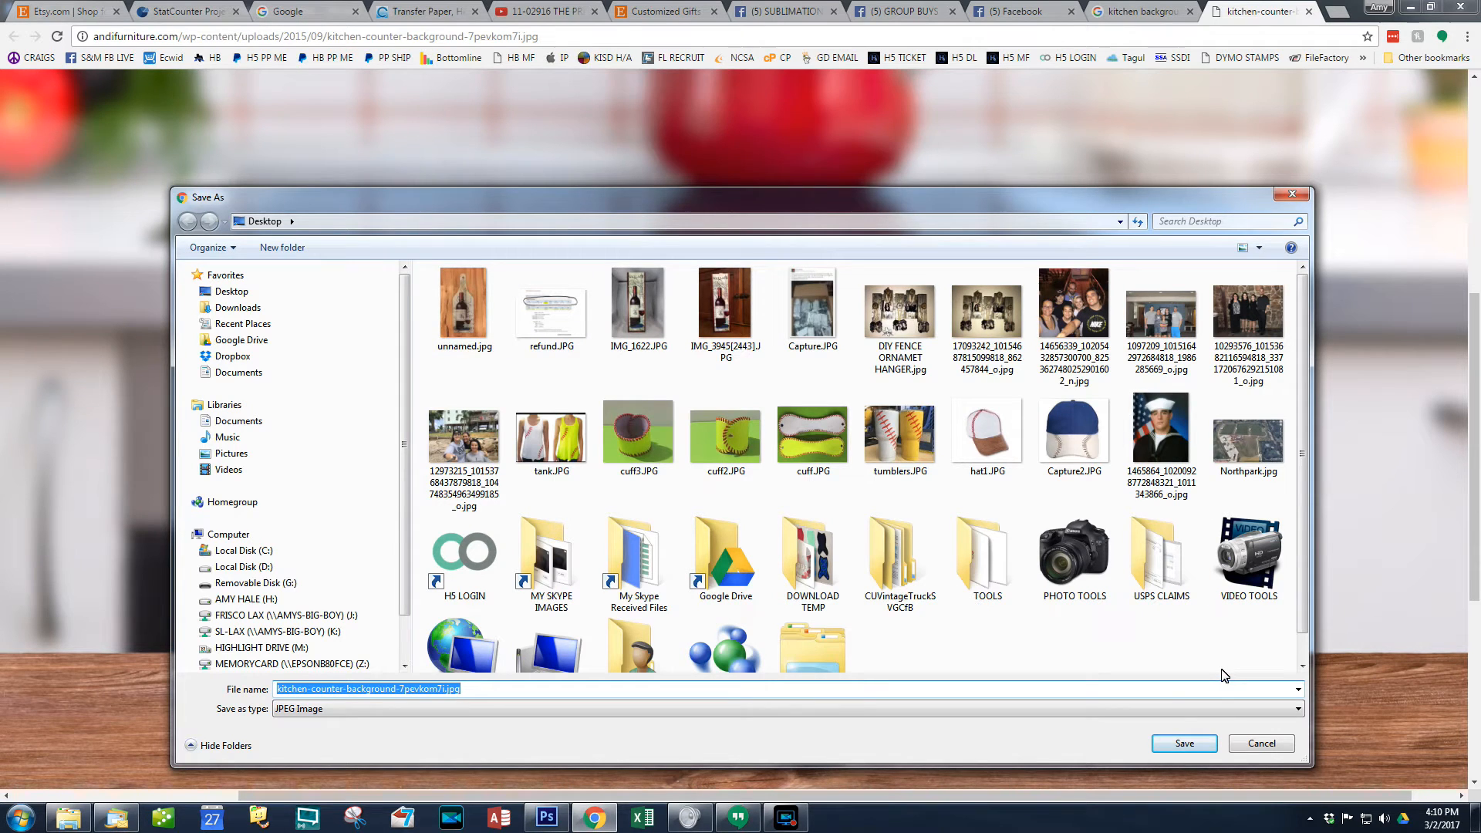
{"action": "left_click", "coordinate": [1178, 746]}
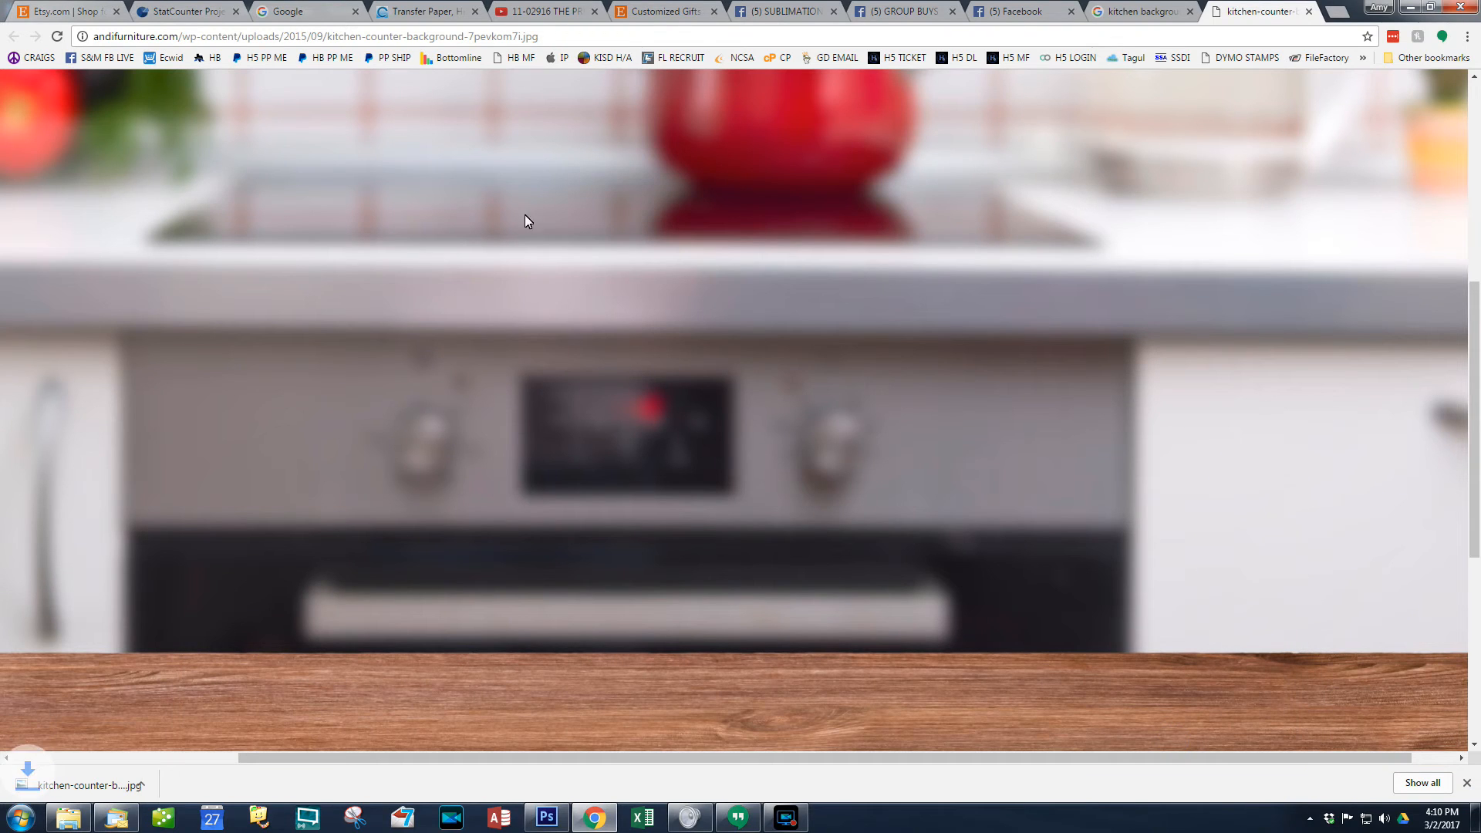
{"action": "left_click", "coordinate": [1309, 12]}
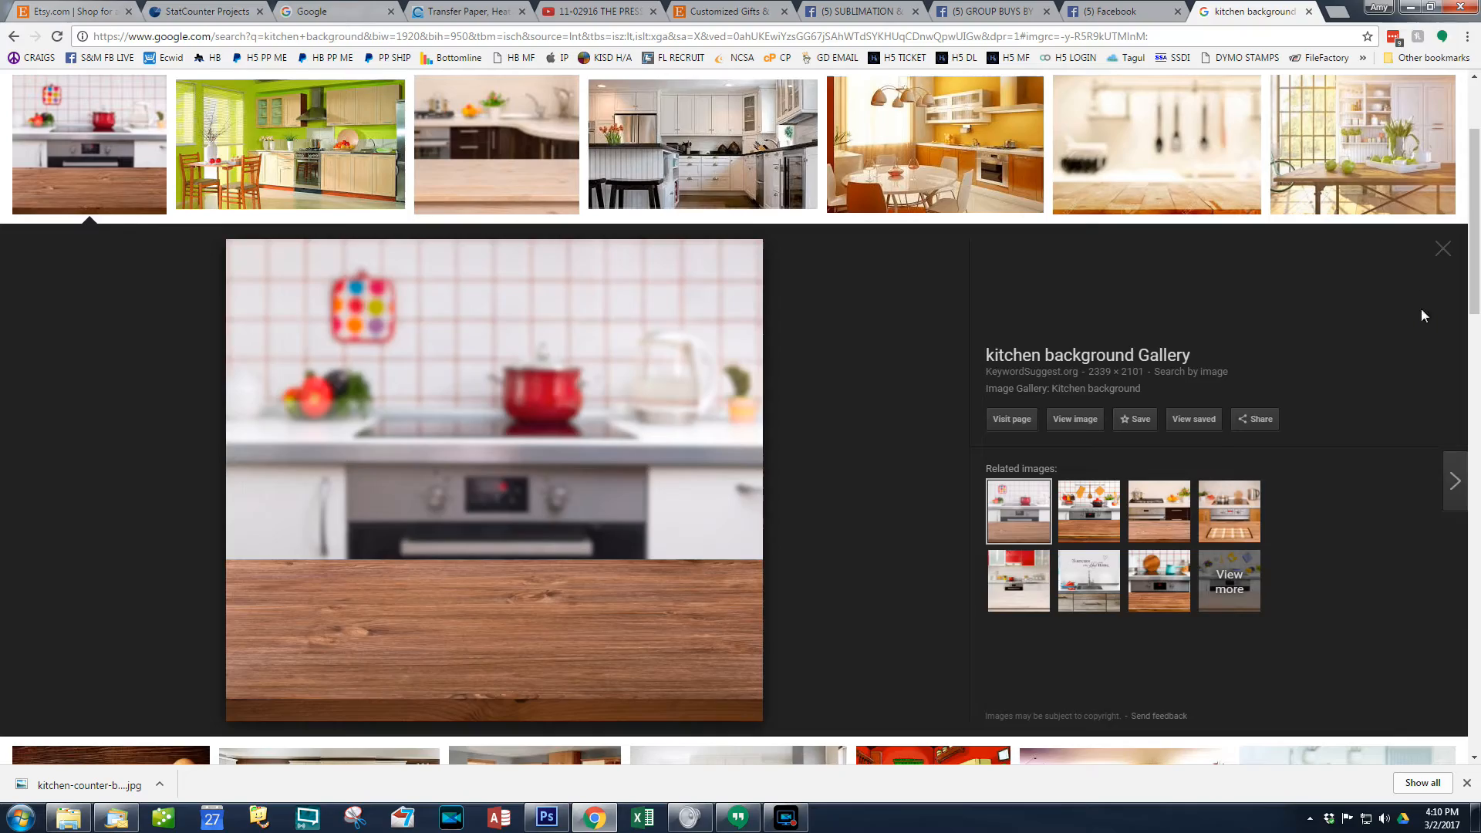
Step: Preview the blurred kitchen with the wooden table top and the white kitchen with a vegetable bowl, closing each preview
{"action": "left_click", "coordinate": [1443, 248]}
{"action": "left_click", "coordinate": [1171, 165]}
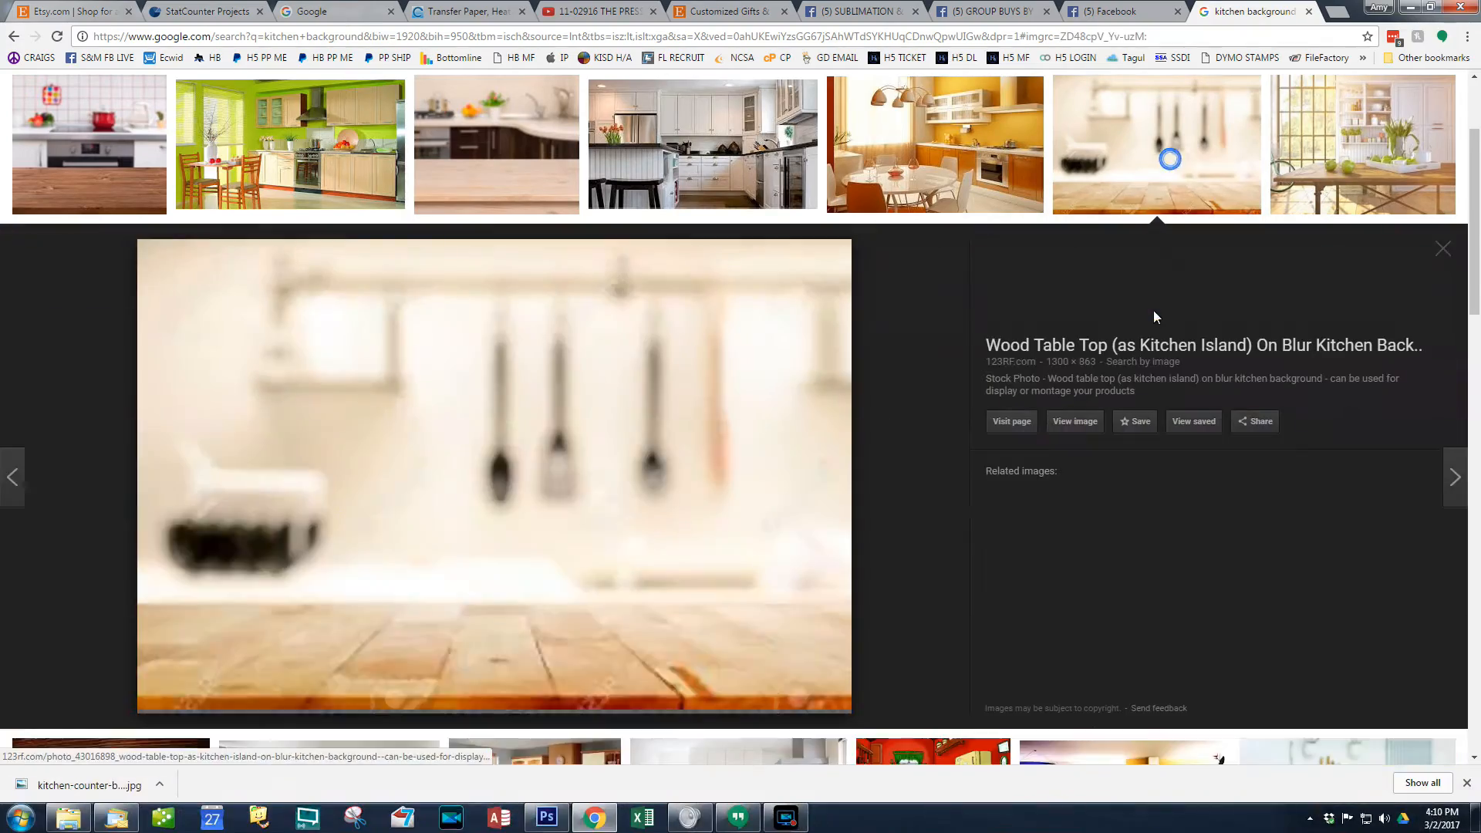
{"action": "left_click", "coordinate": [1443, 248]}
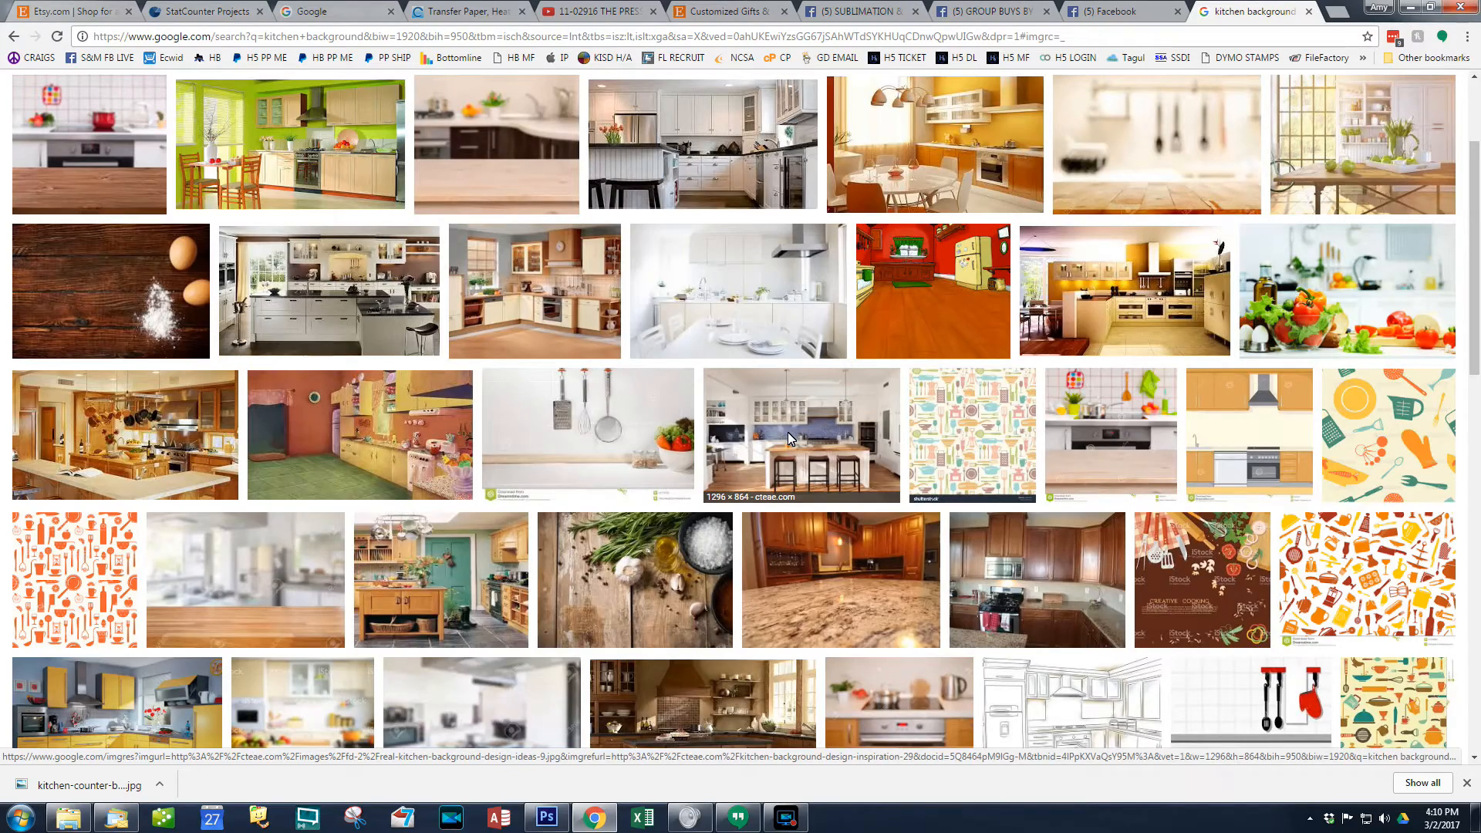
{"action": "scroll", "coordinate": [788, 432], "scroll_direction": "down", "scroll_amount": 2}
{"action": "left_click", "coordinate": [609, 328]}
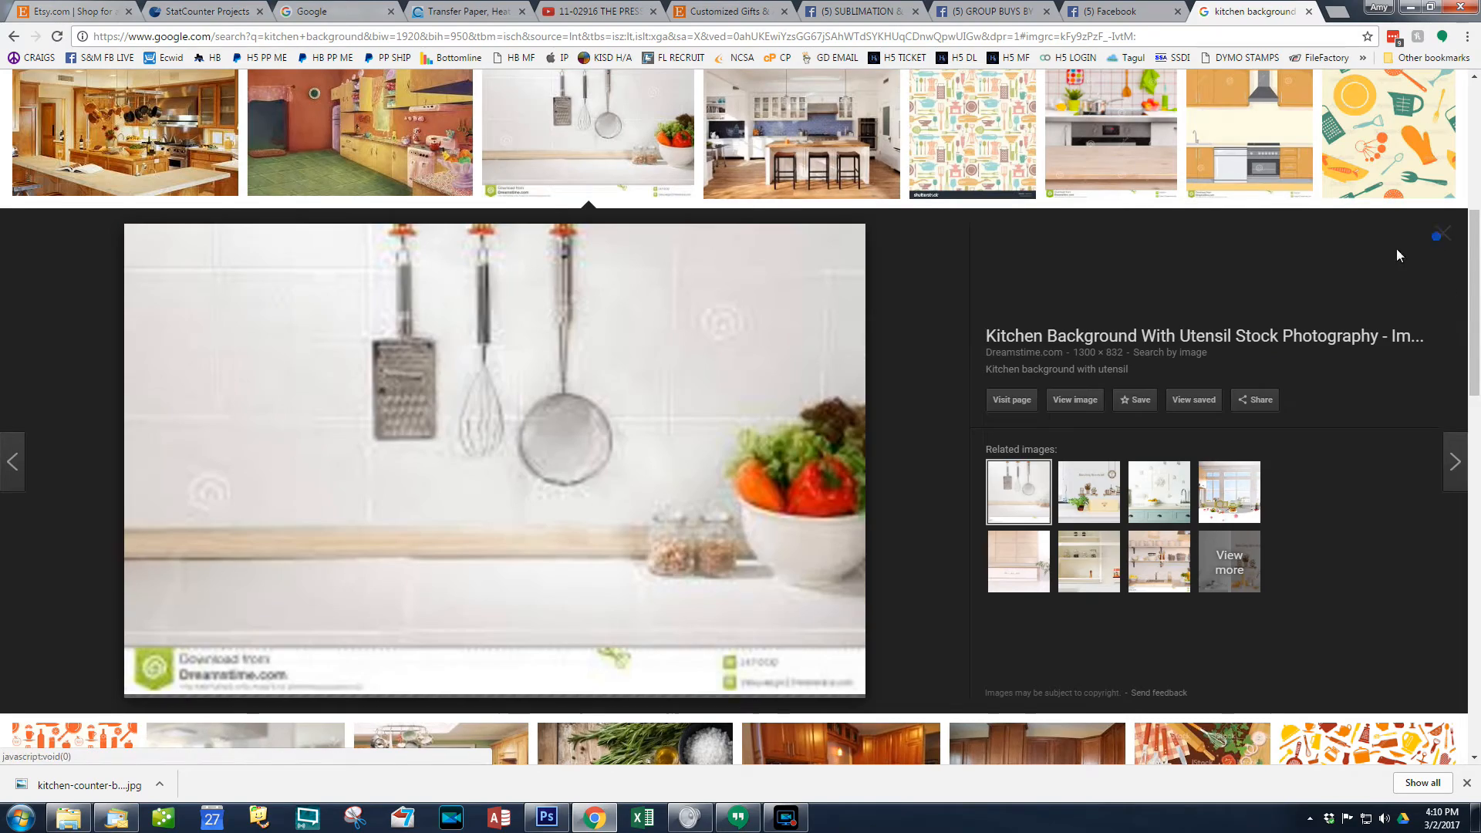
{"action": "left_click", "coordinate": [1438, 235]}
Step: Preview the stove with a checked placemat and the blurred white kitchen with a light wood counter, closing each preview
{"action": "scroll", "coordinate": [724, 423], "scroll_direction": "down", "scroll_amount": 2}
{"action": "left_click", "coordinate": [907, 312]}
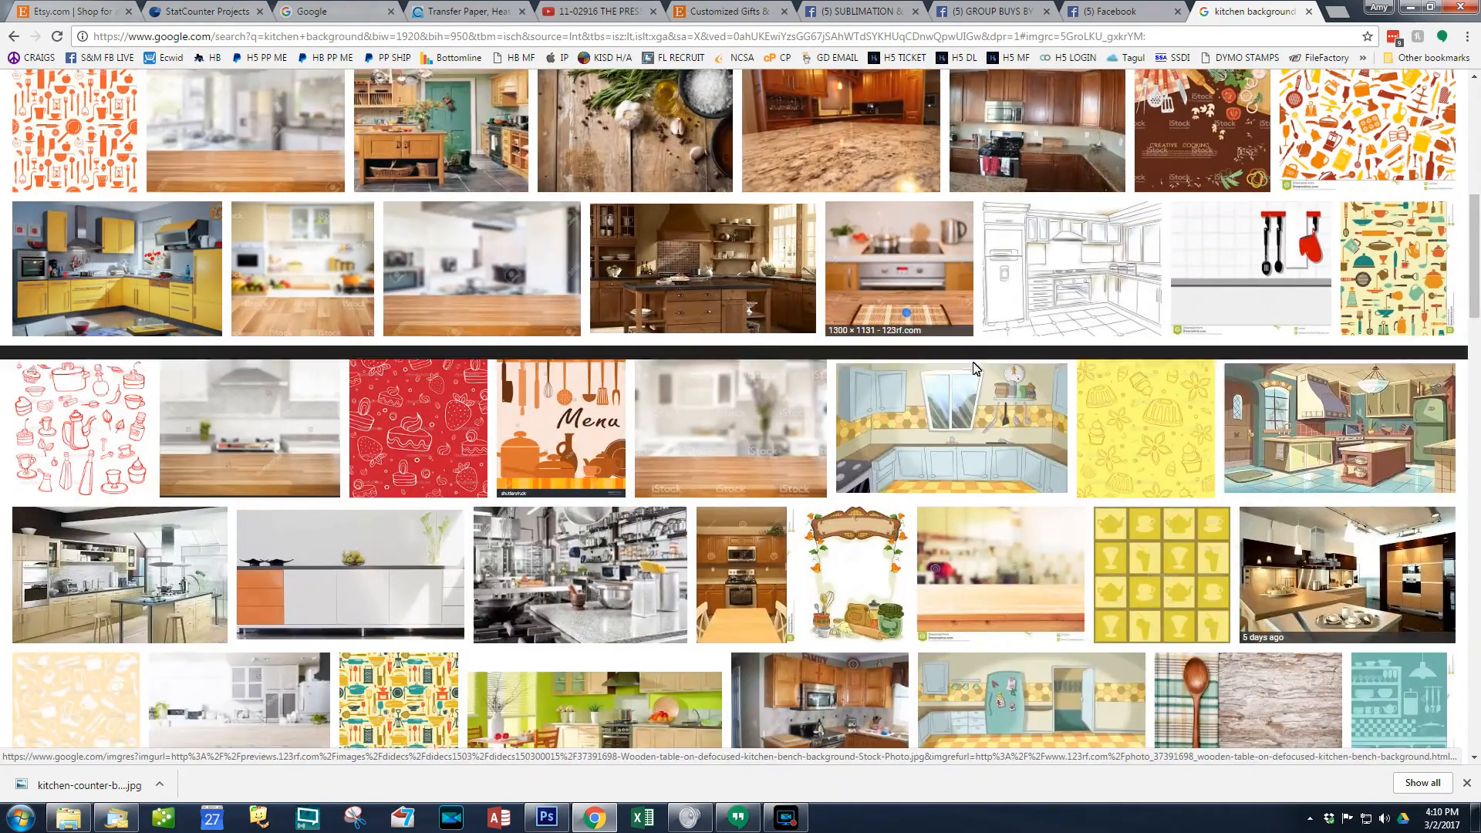
{"action": "left_click", "coordinate": [1447, 237]}
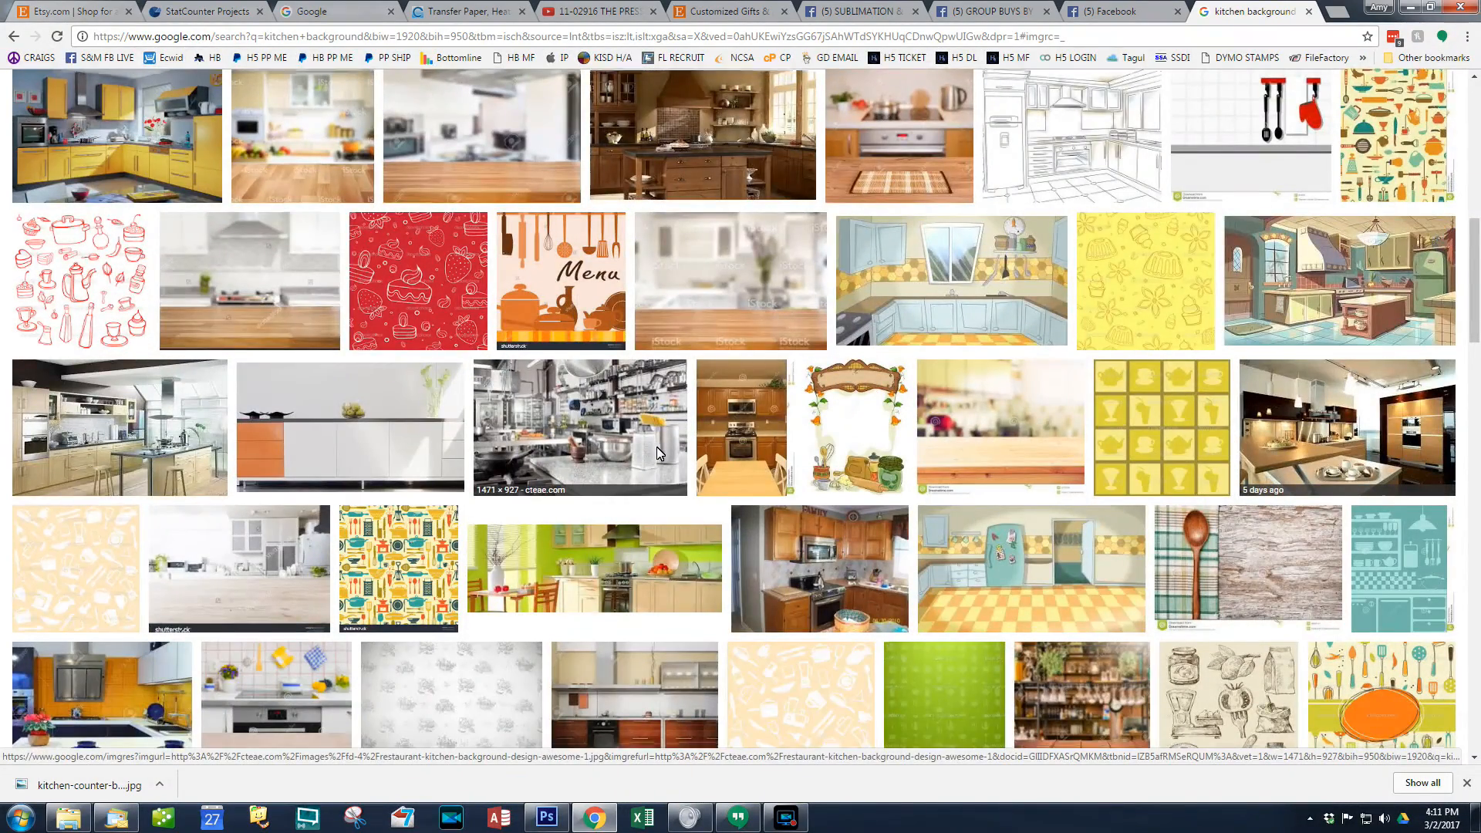
{"action": "scroll", "coordinate": [658, 453], "scroll_direction": "down", "scroll_amount": 5}
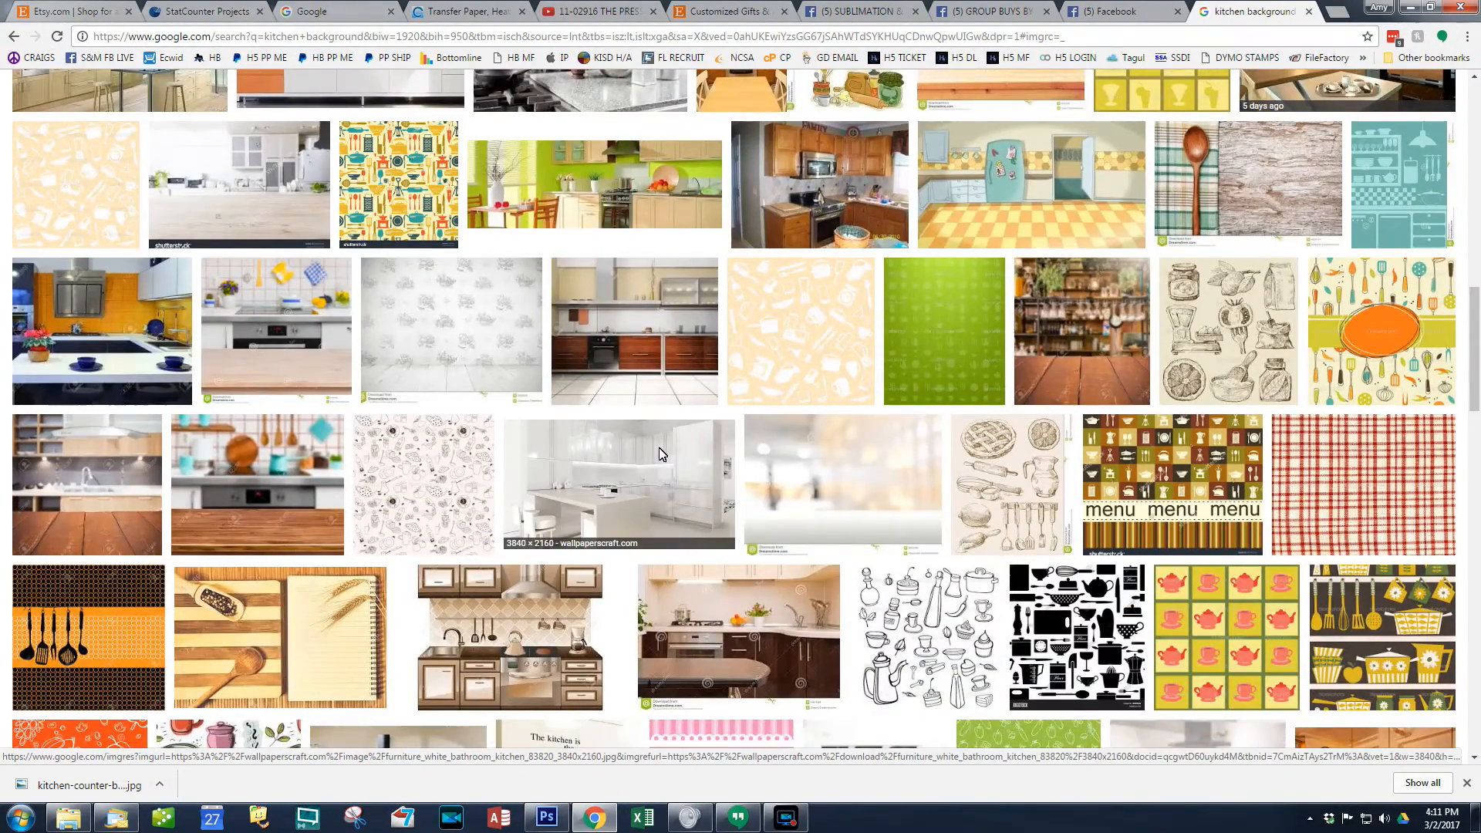
{"action": "scroll", "coordinate": [660, 455], "scroll_direction": "down", "scroll_amount": 3}
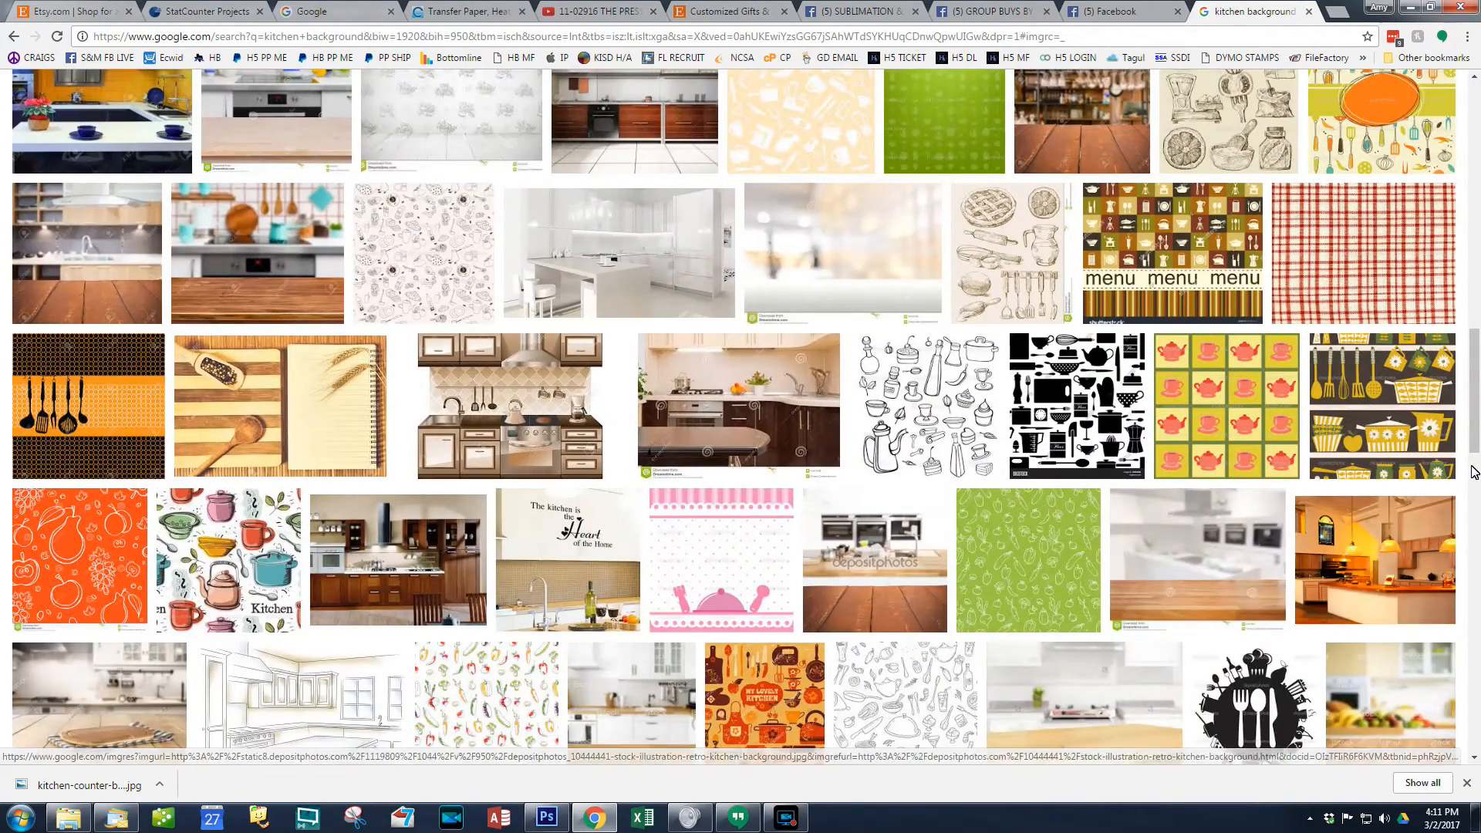
{"action": "scroll", "coordinate": [686, 456], "scroll_direction": "down", "scroll_amount": 4}
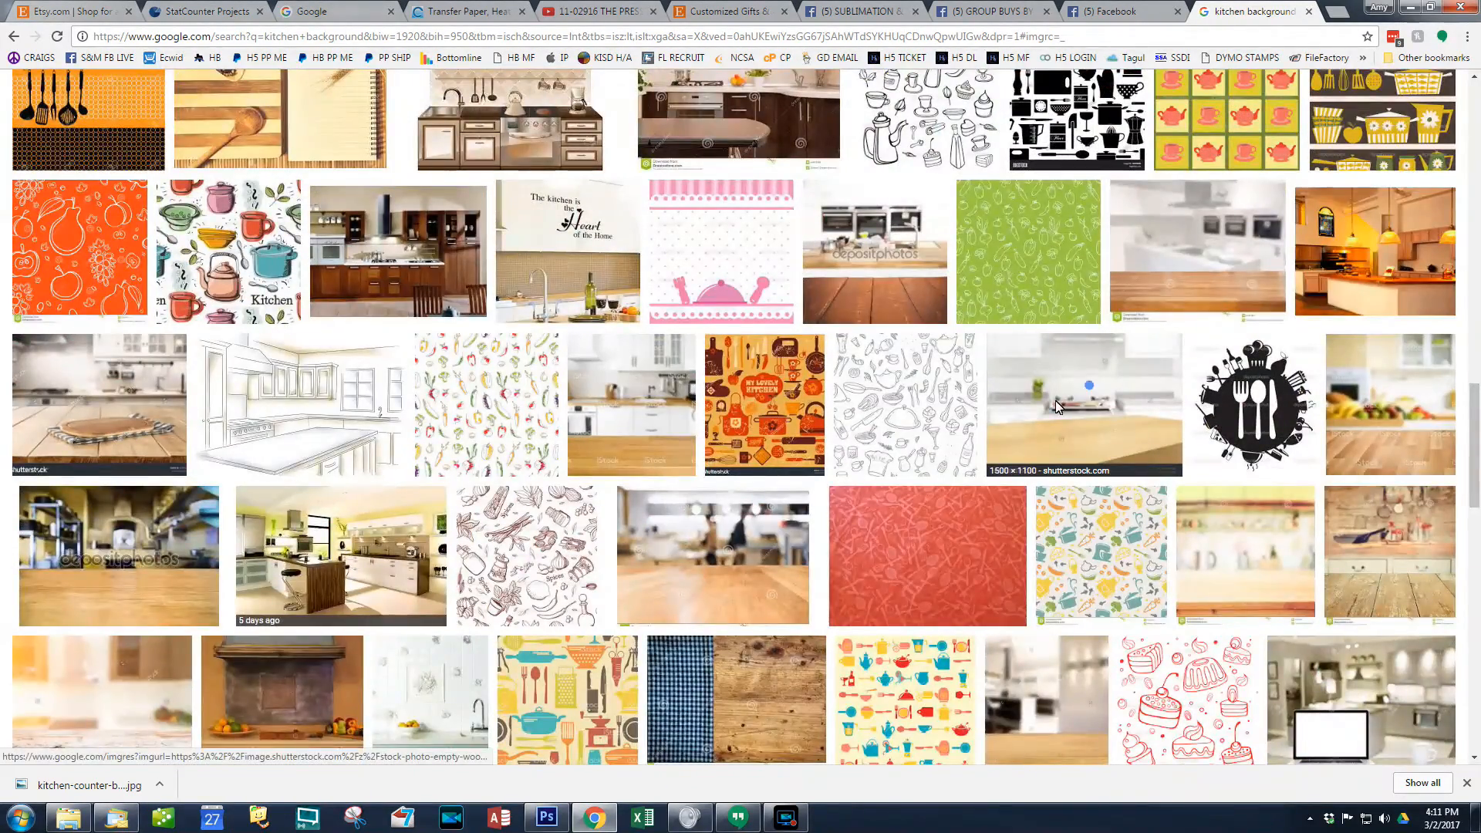
{"action": "left_click", "coordinate": [1093, 392]}
{"action": "left_click", "coordinate": [1443, 235]}
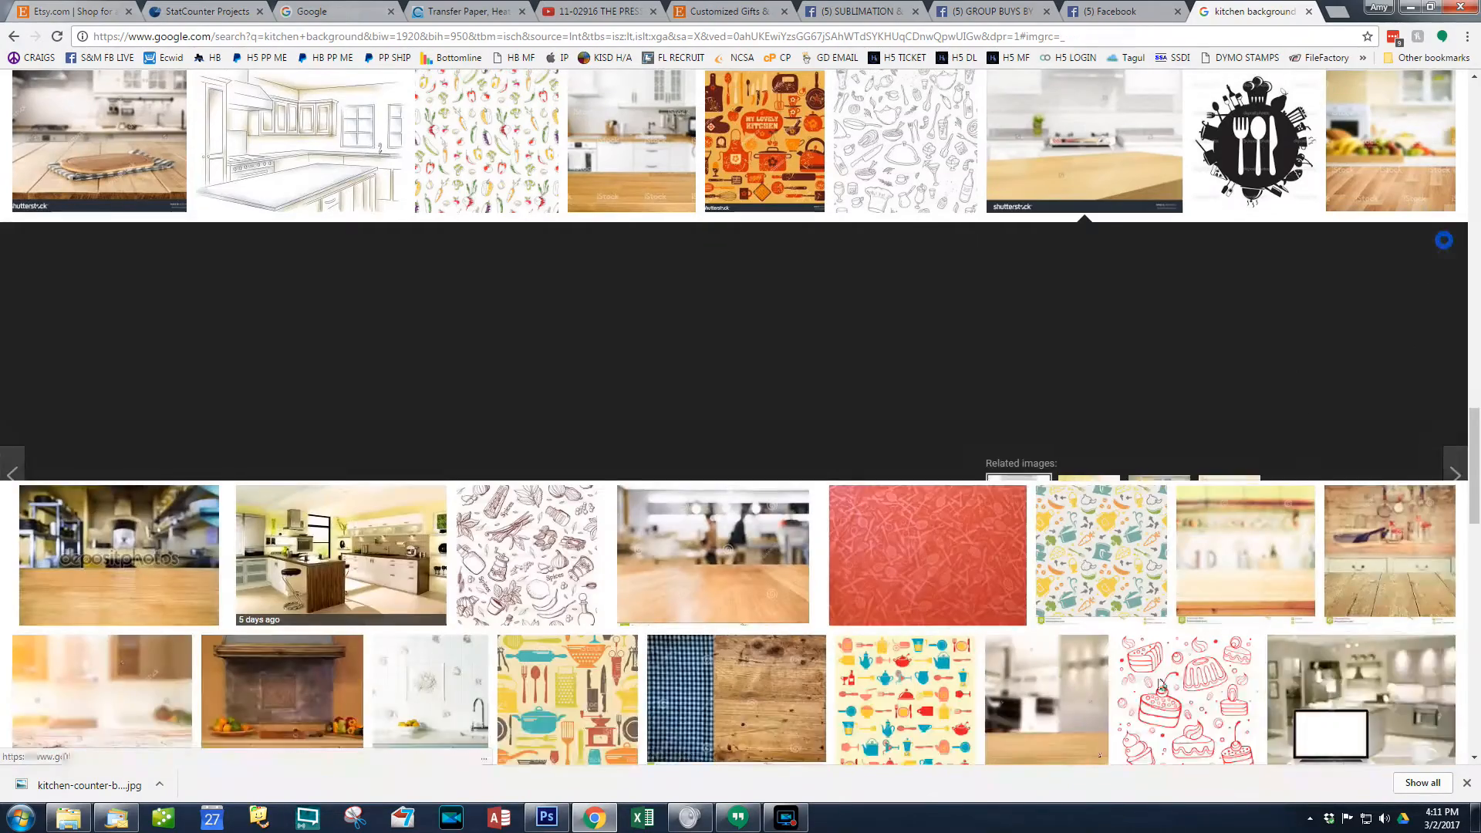
Step: Browse further through the kitchen background results for a scene with an empty countertop
{"action": "scroll", "coordinate": [905, 505], "scroll_direction": "down", "scroll_amount": 3}
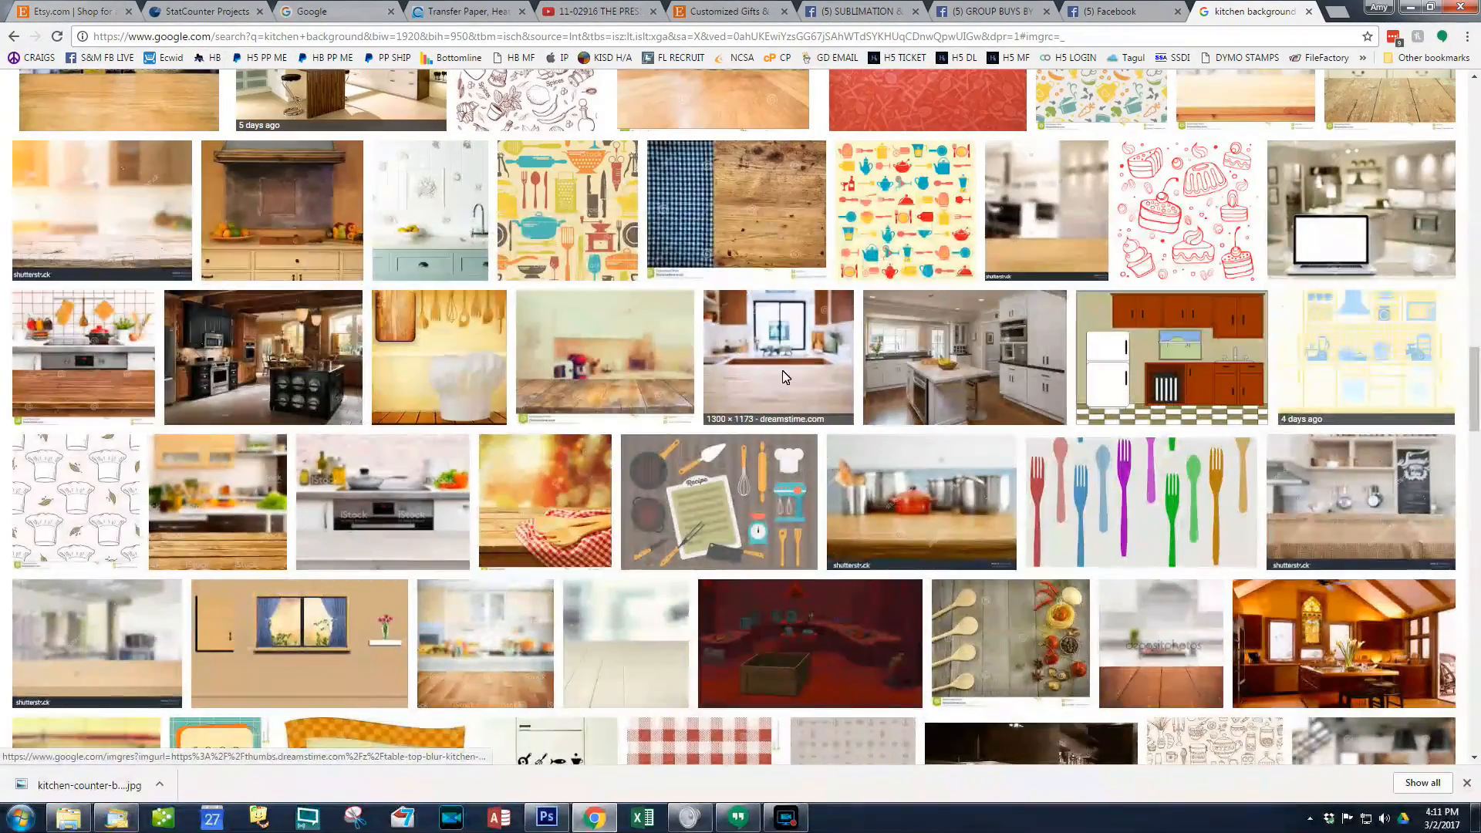
{"action": "scroll", "coordinate": [1310, 595], "scroll_direction": "down", "scroll_amount": 8}
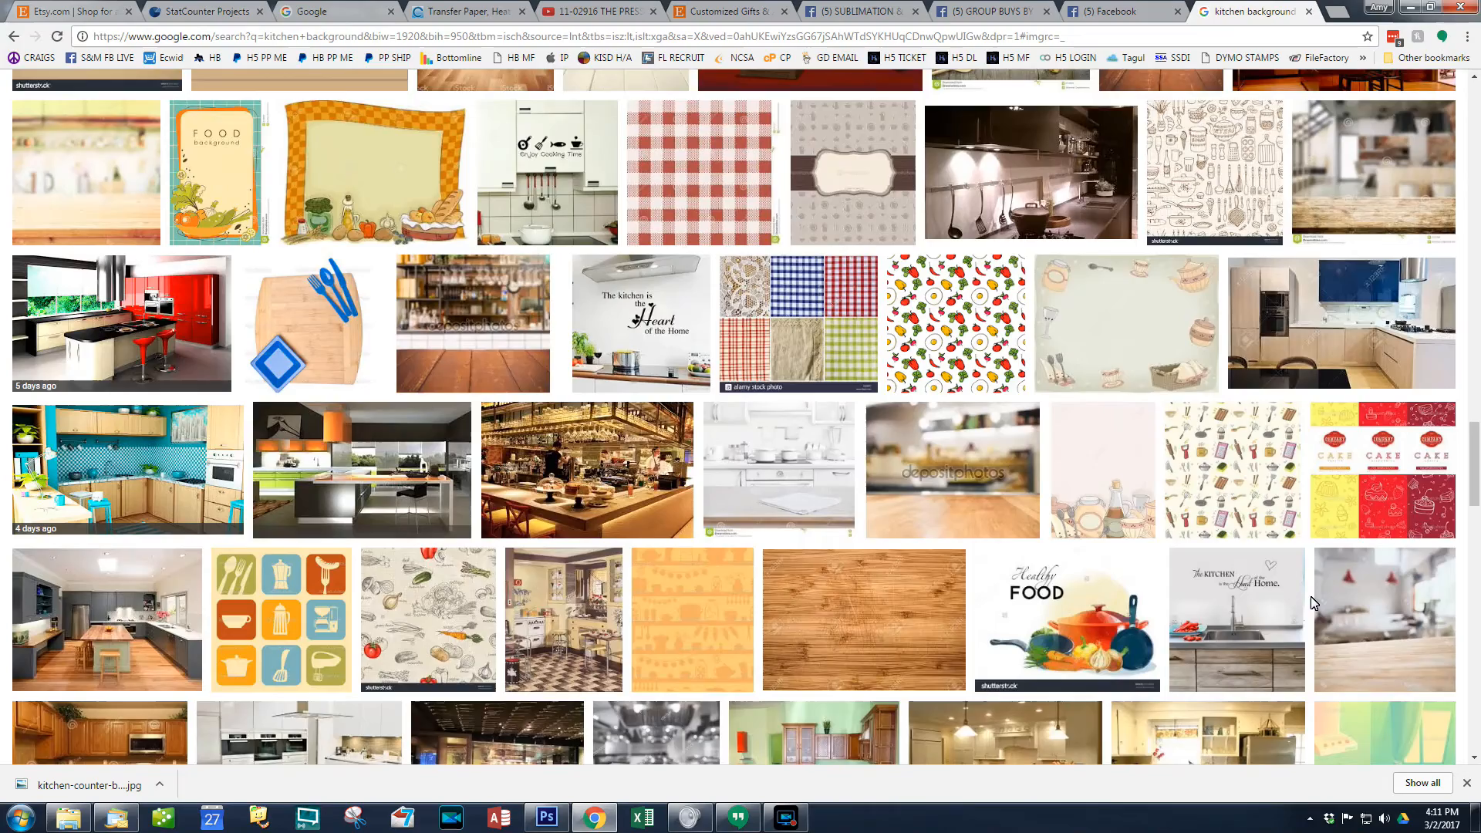
{"action": "scroll", "coordinate": [1314, 602], "scroll_direction": "down", "scroll_amount": 4}
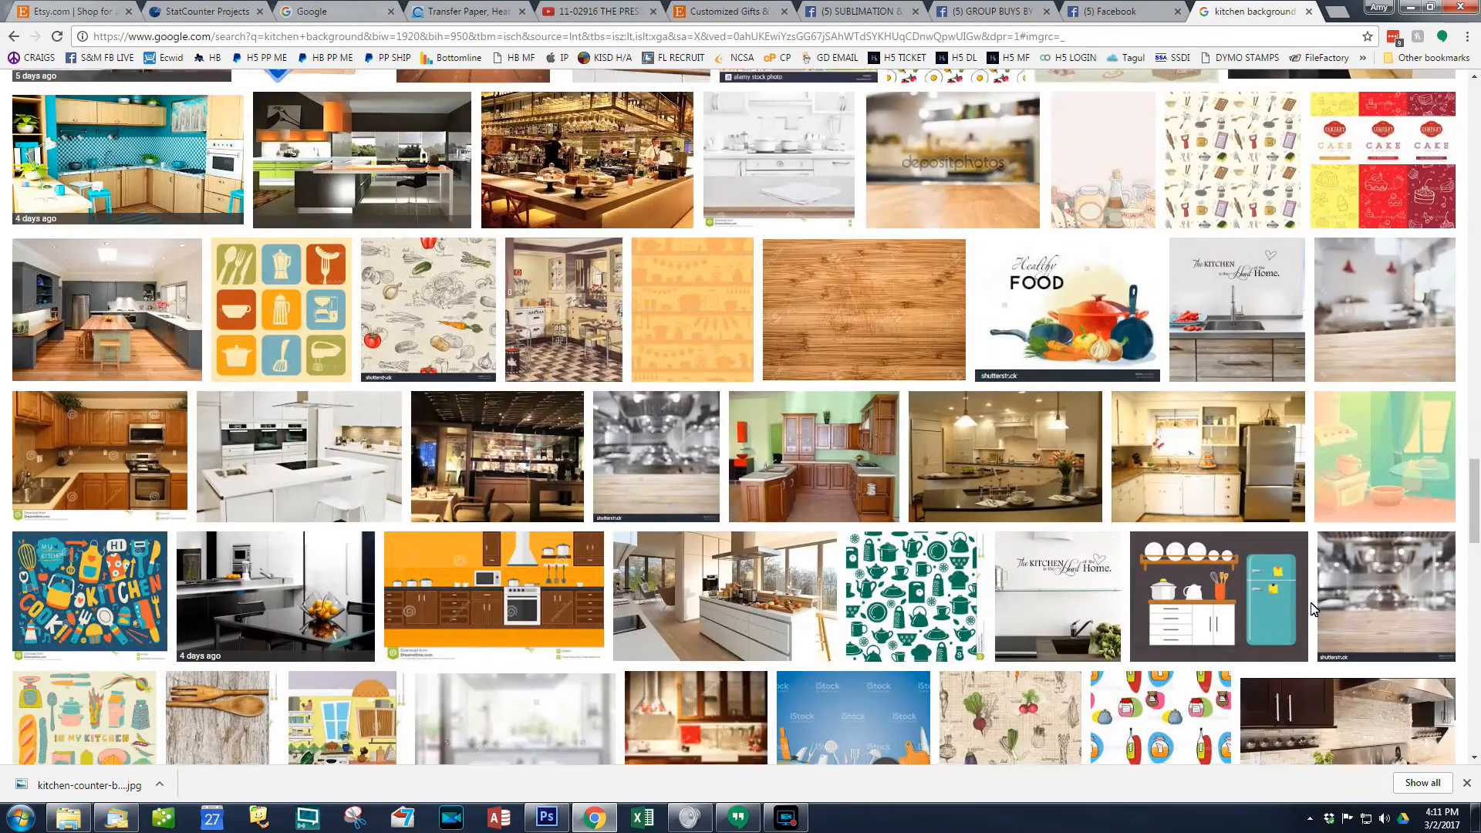
{"action": "scroll", "coordinate": [1311, 610], "scroll_direction": "down", "scroll_amount": 4}
{"action": "scroll", "coordinate": [1311, 609], "scroll_direction": "down", "scroll_amount": 4}
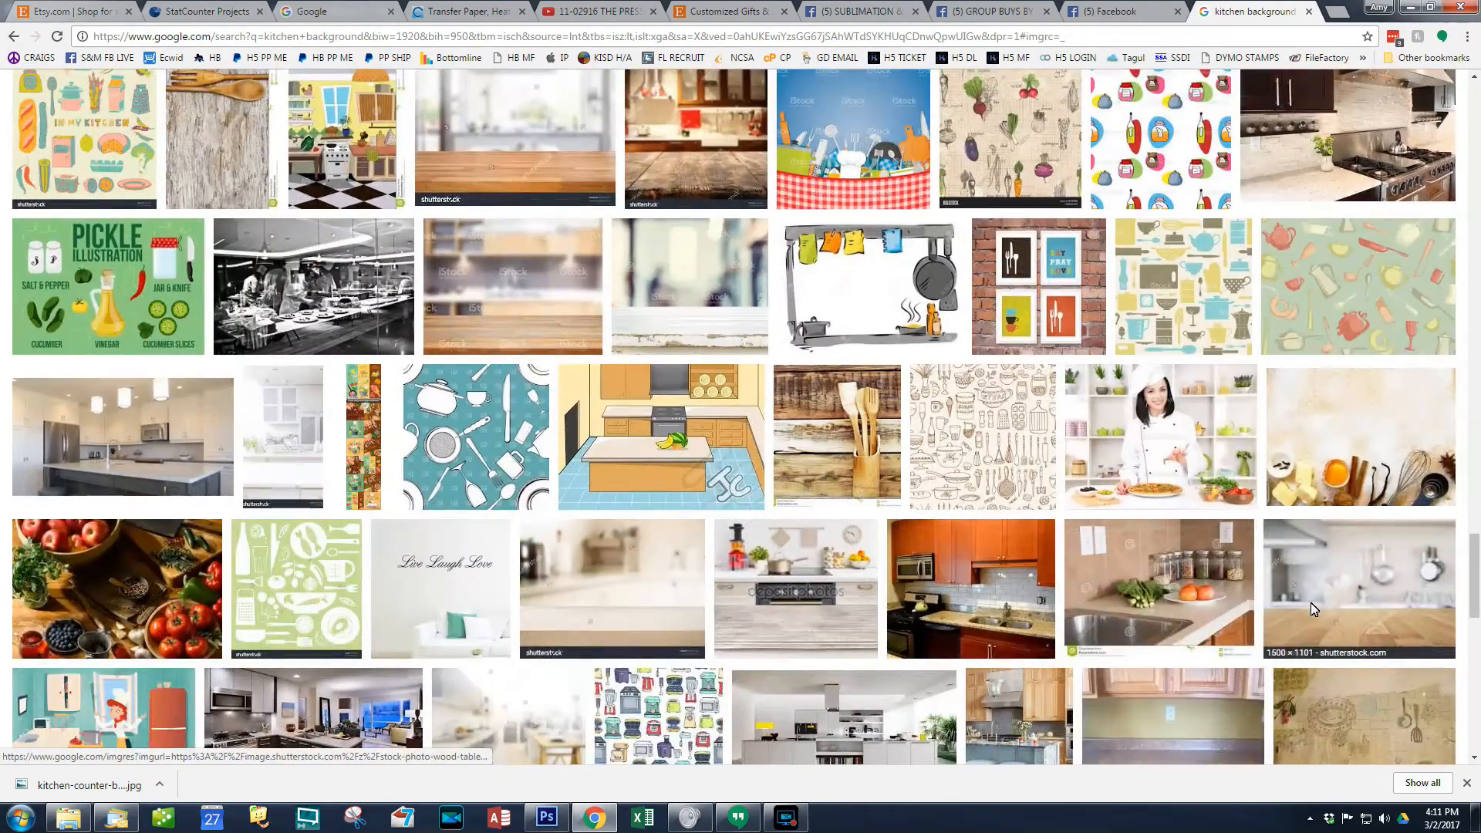
{"action": "scroll", "coordinate": [1311, 603], "scroll_direction": "down", "scroll_amount": 3}
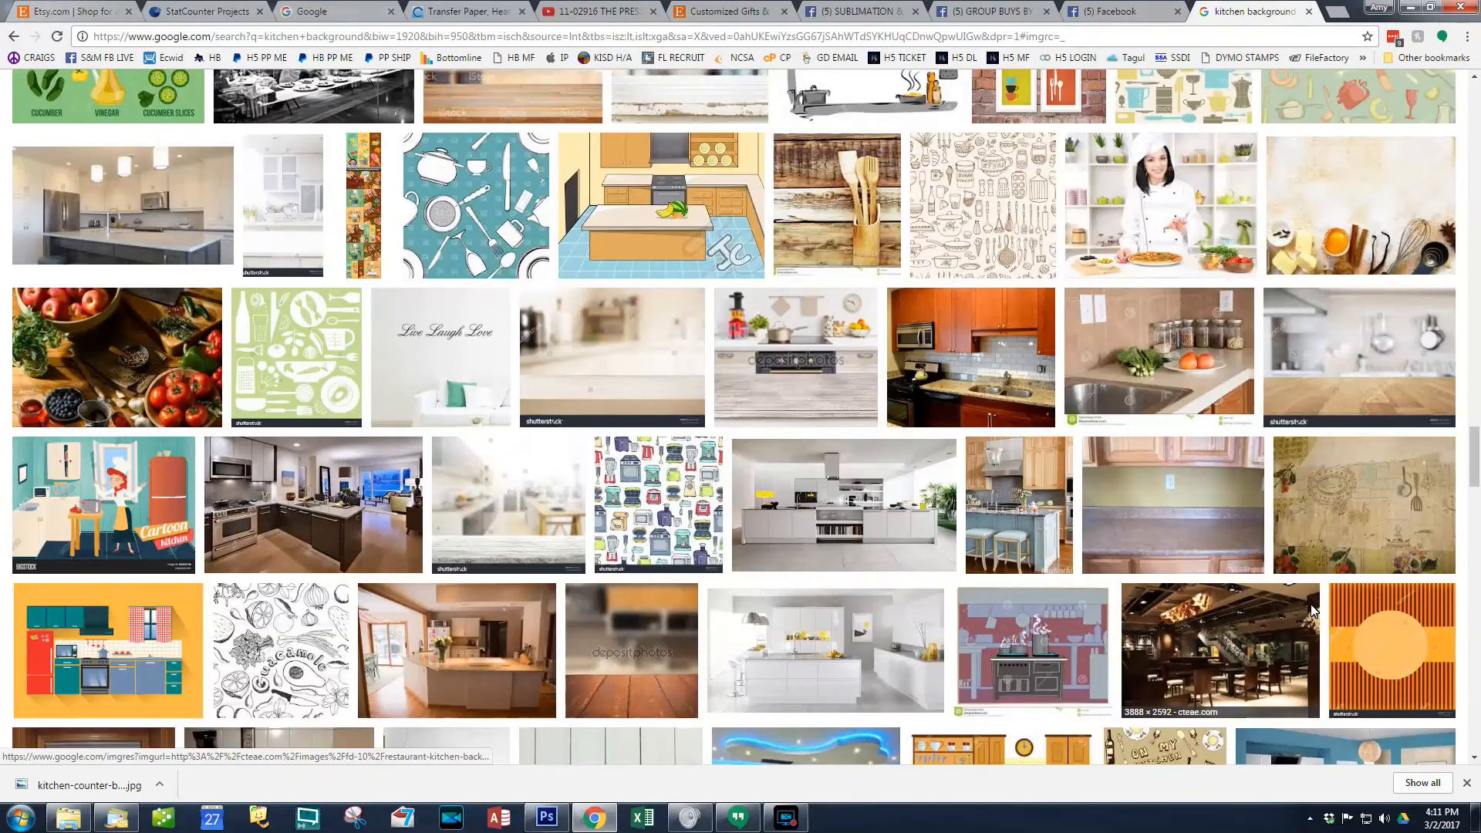
{"action": "scroll", "coordinate": [1314, 609], "scroll_direction": "down", "scroll_amount": 4}
{"action": "scroll", "coordinate": [1314, 610], "scroll_direction": "down", "scroll_amount": 3}
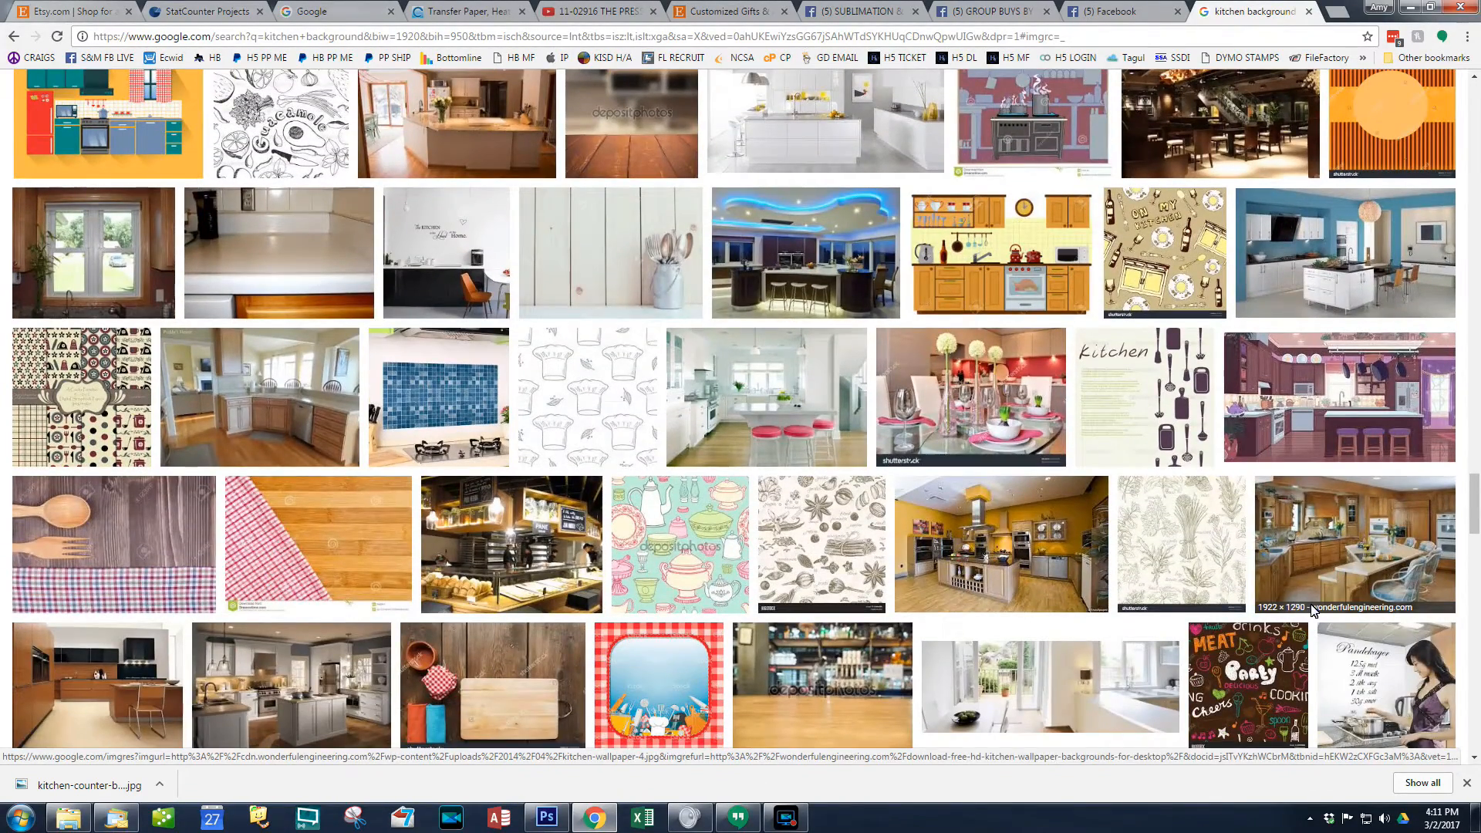
{"action": "scroll", "coordinate": [1314, 610], "scroll_direction": "down", "scroll_amount": 5}
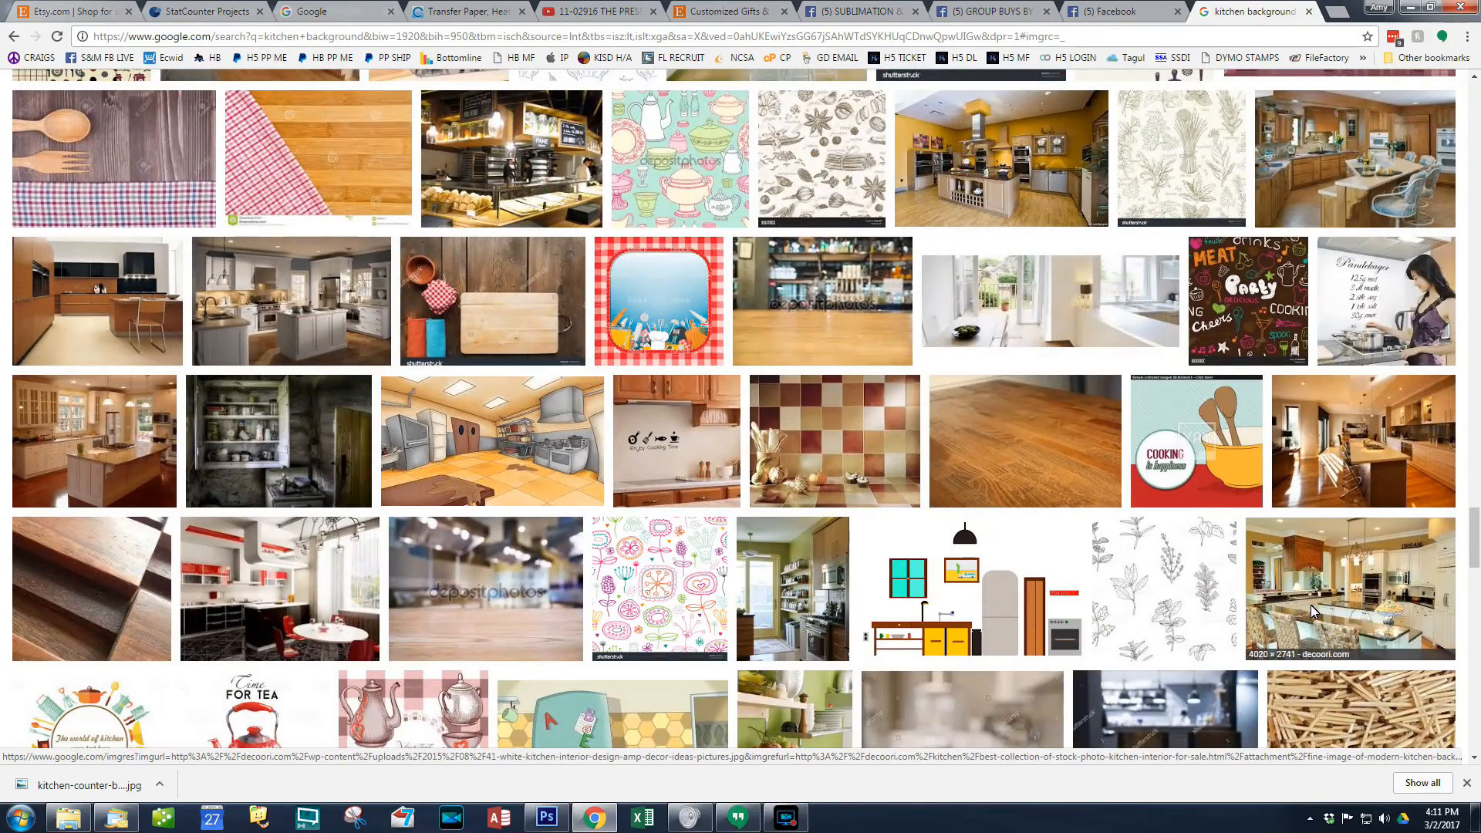
{"action": "scroll", "coordinate": [1311, 605], "scroll_direction": "down", "scroll_amount": 5}
{"action": "scroll", "coordinate": [965, 469], "scroll_direction": "up", "scroll_amount": 5}
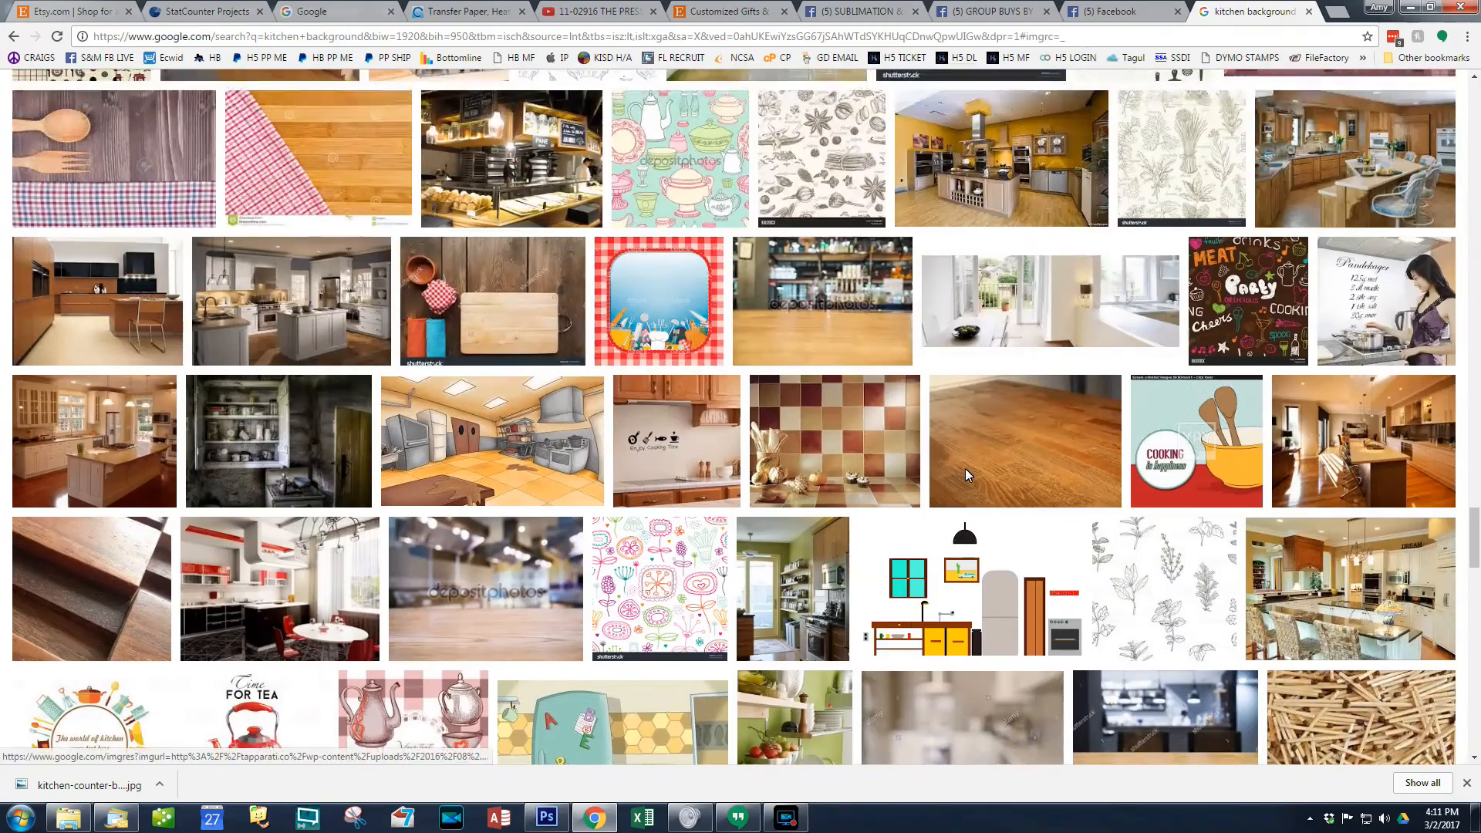
Step: Try to open the red and beige tiled backsplash image at full size, and close its tab and preview
{"action": "left_click", "coordinate": [891, 489]}
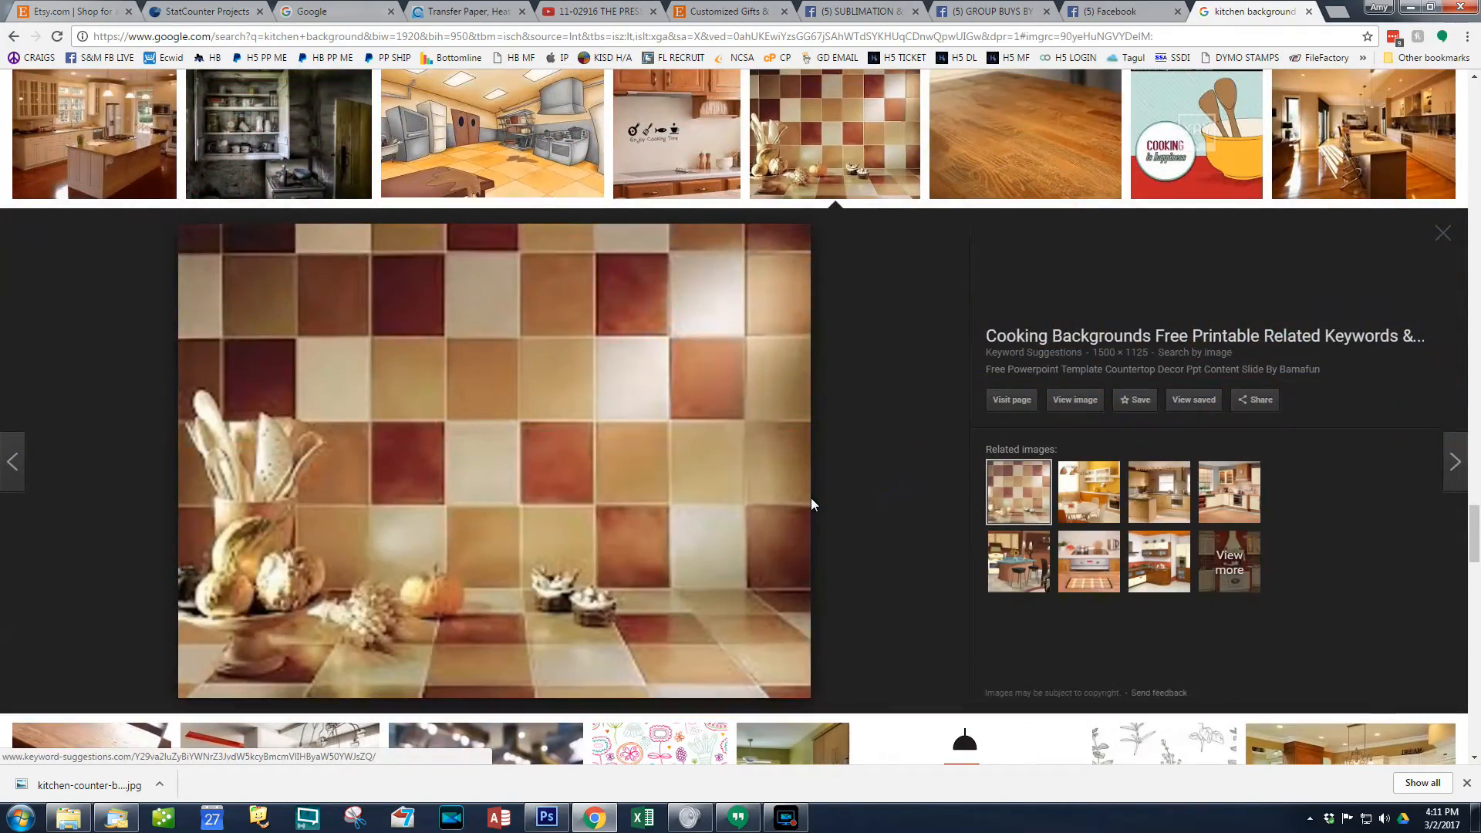
{"action": "left_click", "coordinate": [1076, 400]}
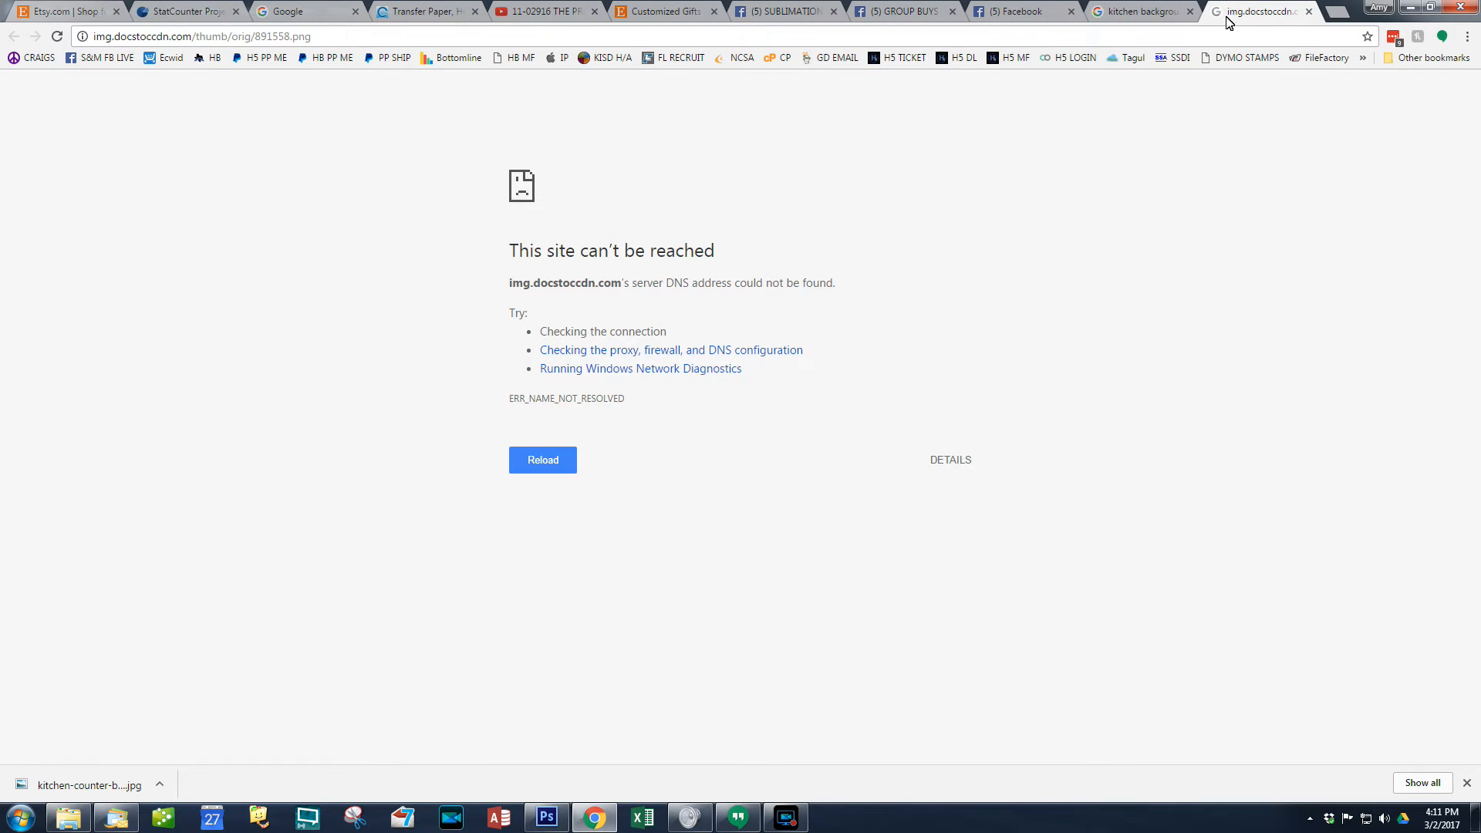
{"action": "left_click", "coordinate": [1309, 12]}
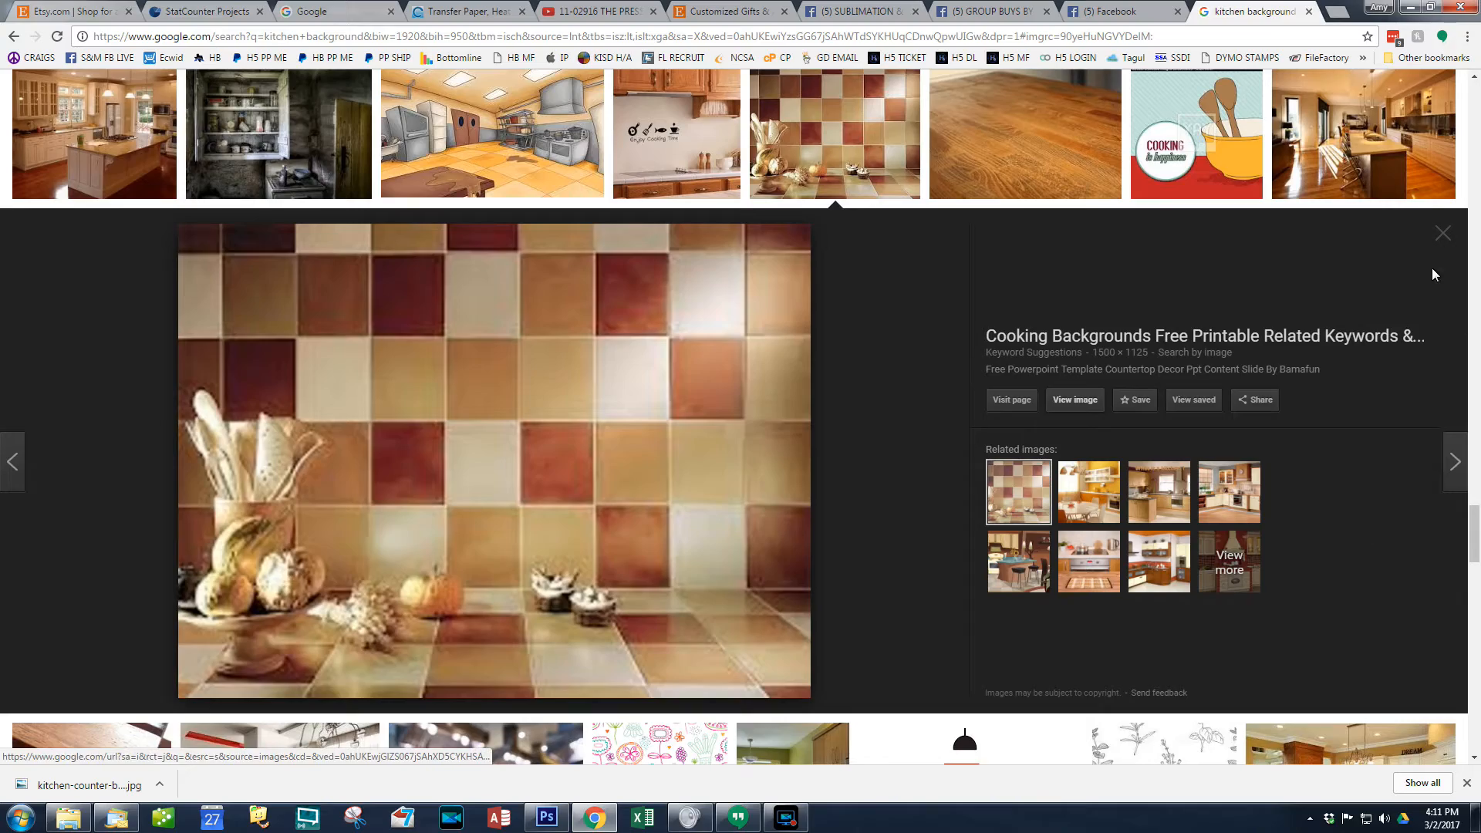
{"action": "left_click", "coordinate": [1441, 234]}
Step: Browse the remaining kitchen results to the end of the page, load more results, and look through them
{"action": "scroll", "coordinate": [799, 633], "scroll_direction": "down", "scroll_amount": 2}
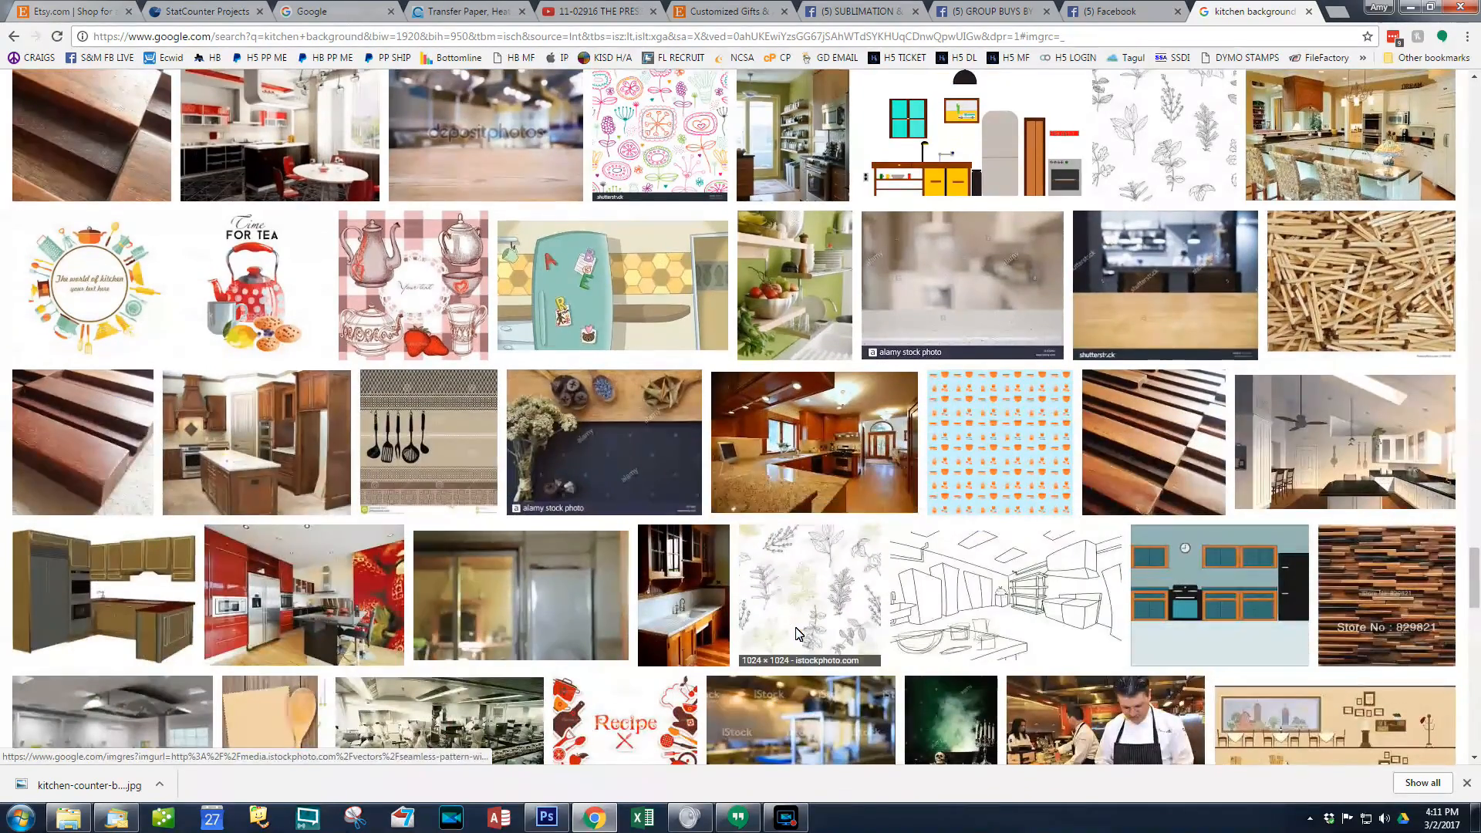
{"action": "scroll", "coordinate": [799, 633], "scroll_direction": "down", "scroll_amount": 5}
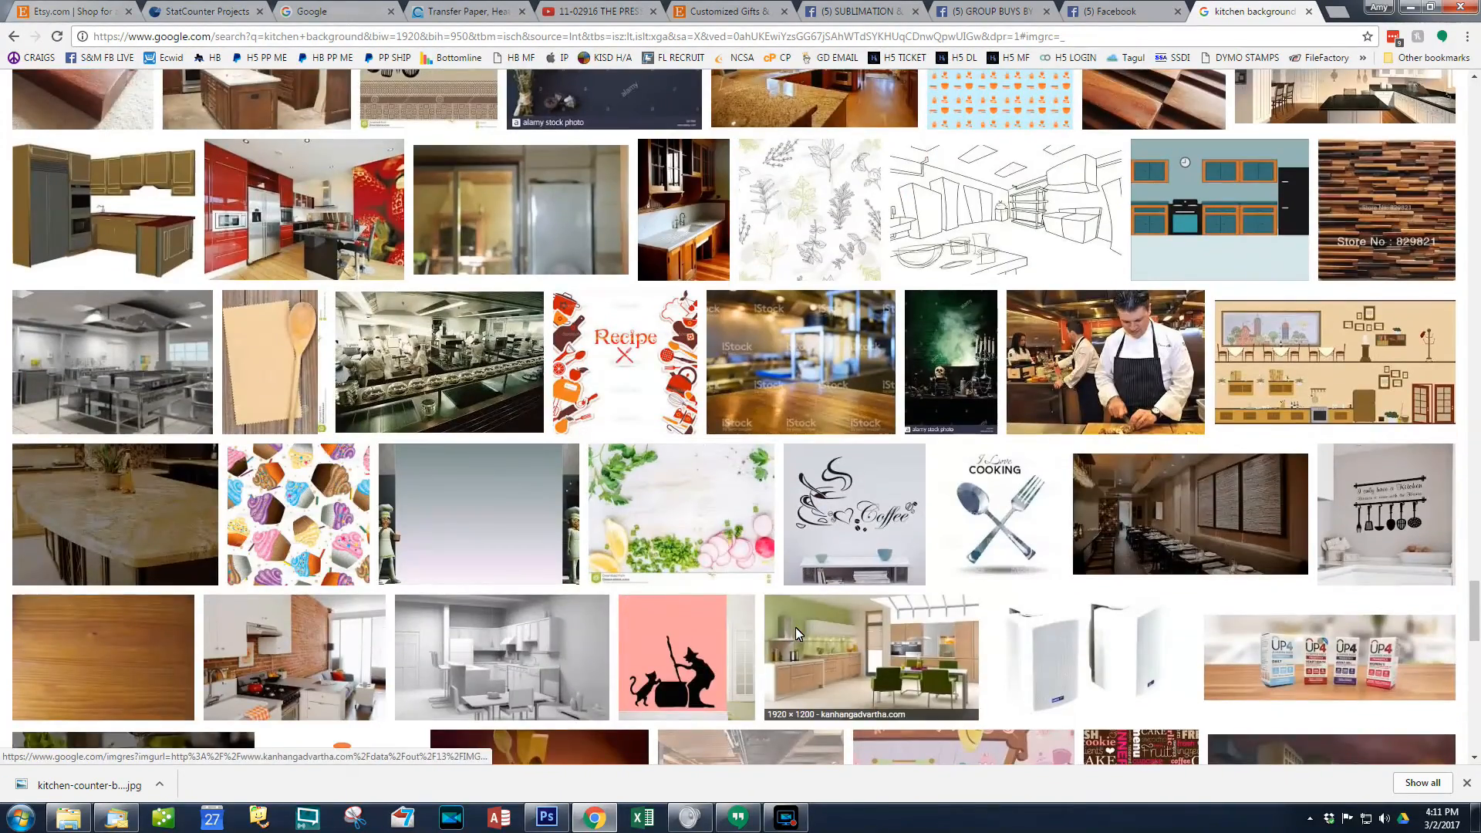
{"action": "scroll", "coordinate": [794, 627], "scroll_direction": "down", "scroll_amount": 10}
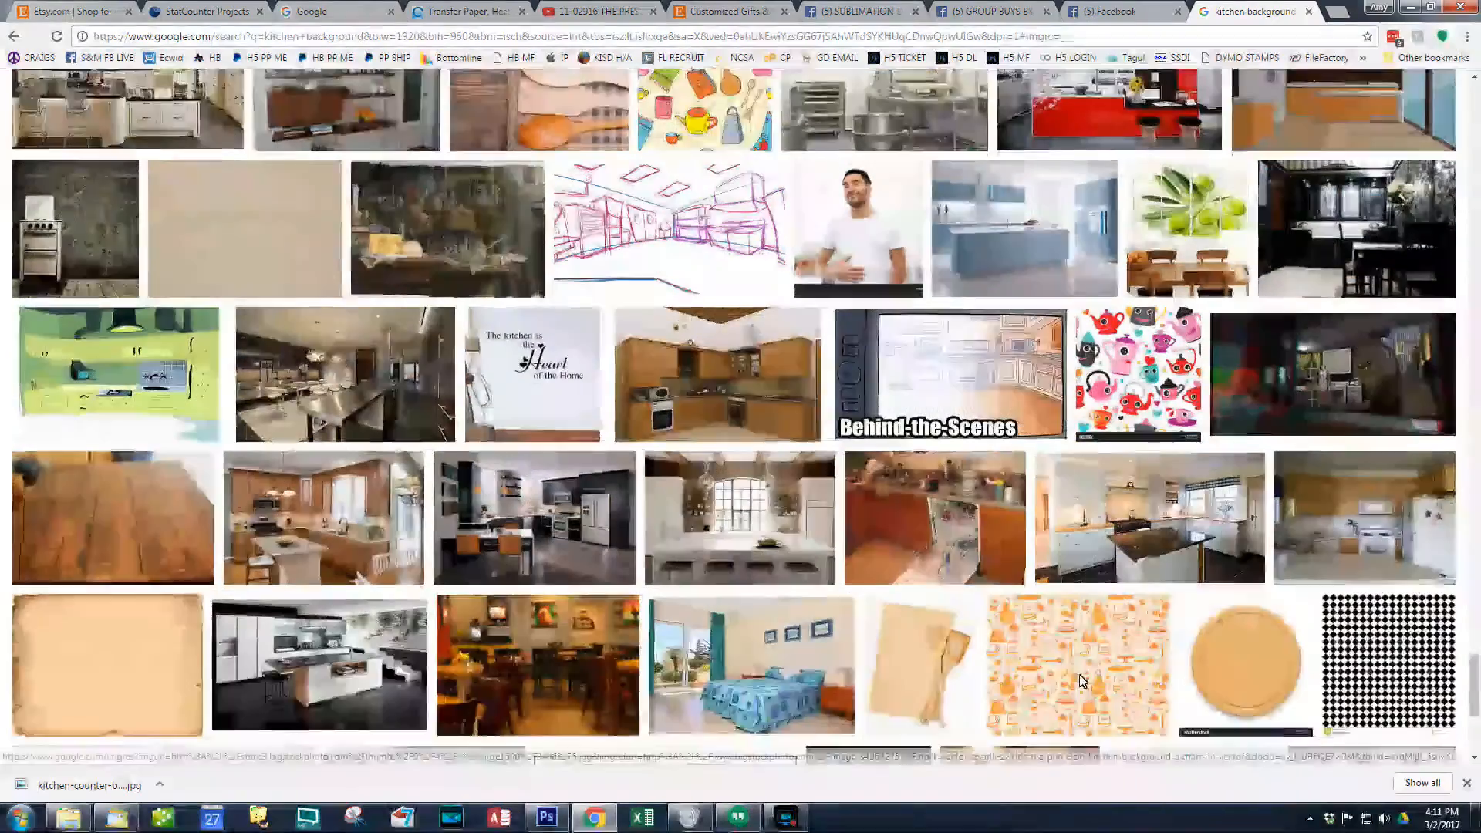
{"action": "scroll", "coordinate": [1080, 682], "scroll_direction": "down", "scroll_amount": 5}
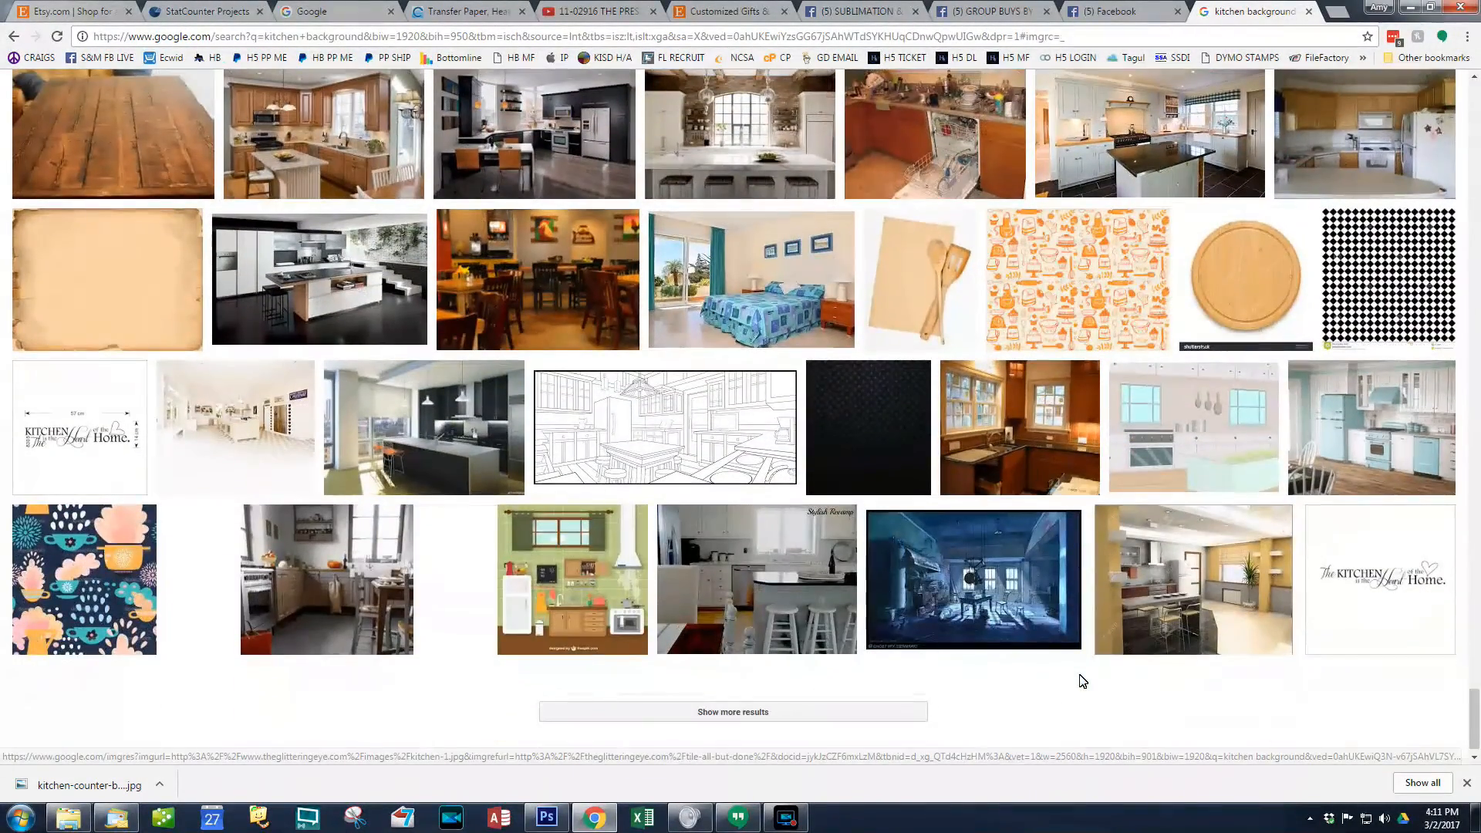
{"action": "left_click", "coordinate": [754, 710]}
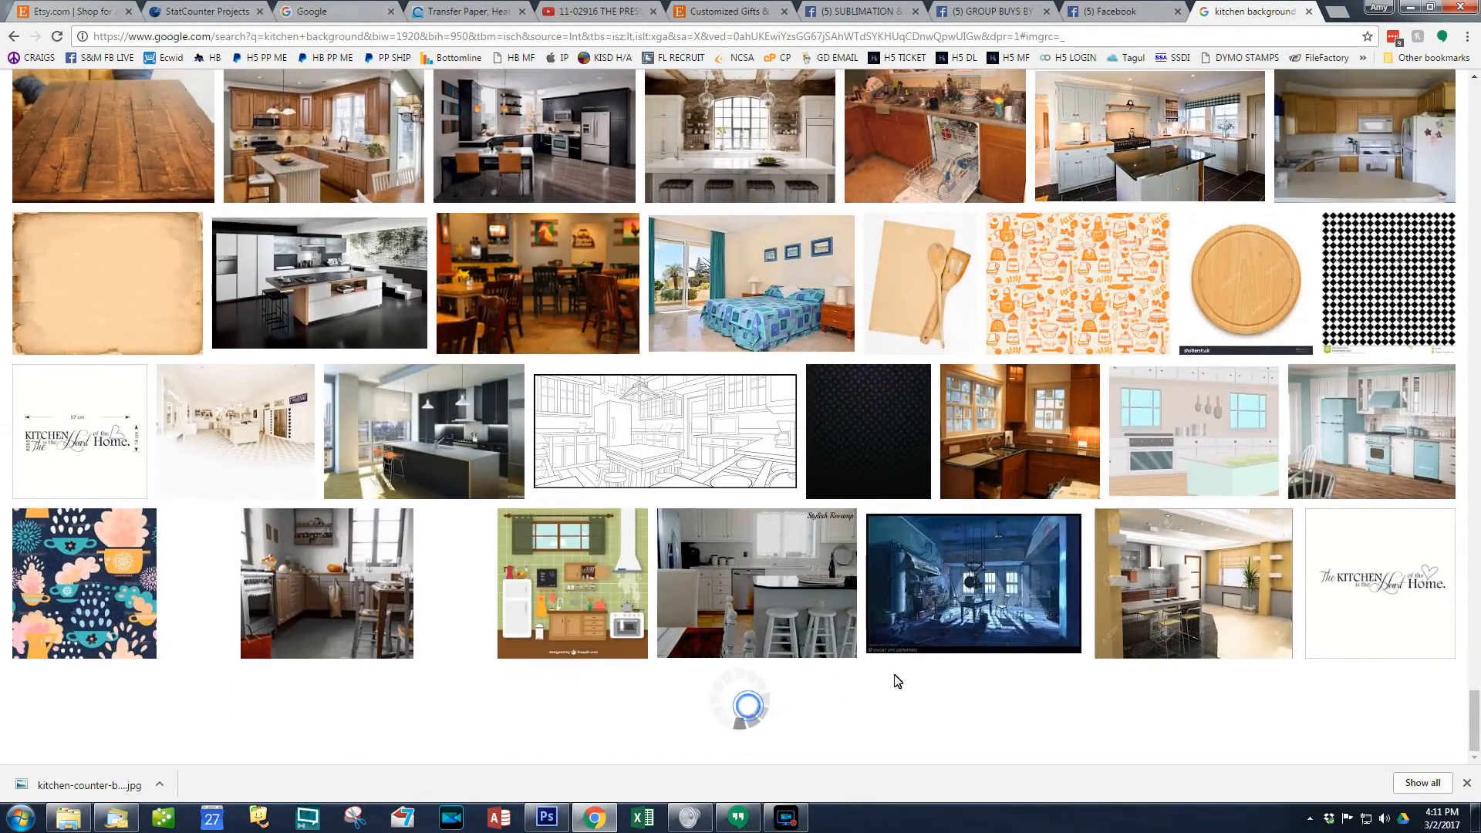
{"action": "scroll", "coordinate": [872, 617], "scroll_direction": "down", "scroll_amount": 4}
{"action": "scroll", "coordinate": [872, 621], "scroll_direction": "down", "scroll_amount": 4}
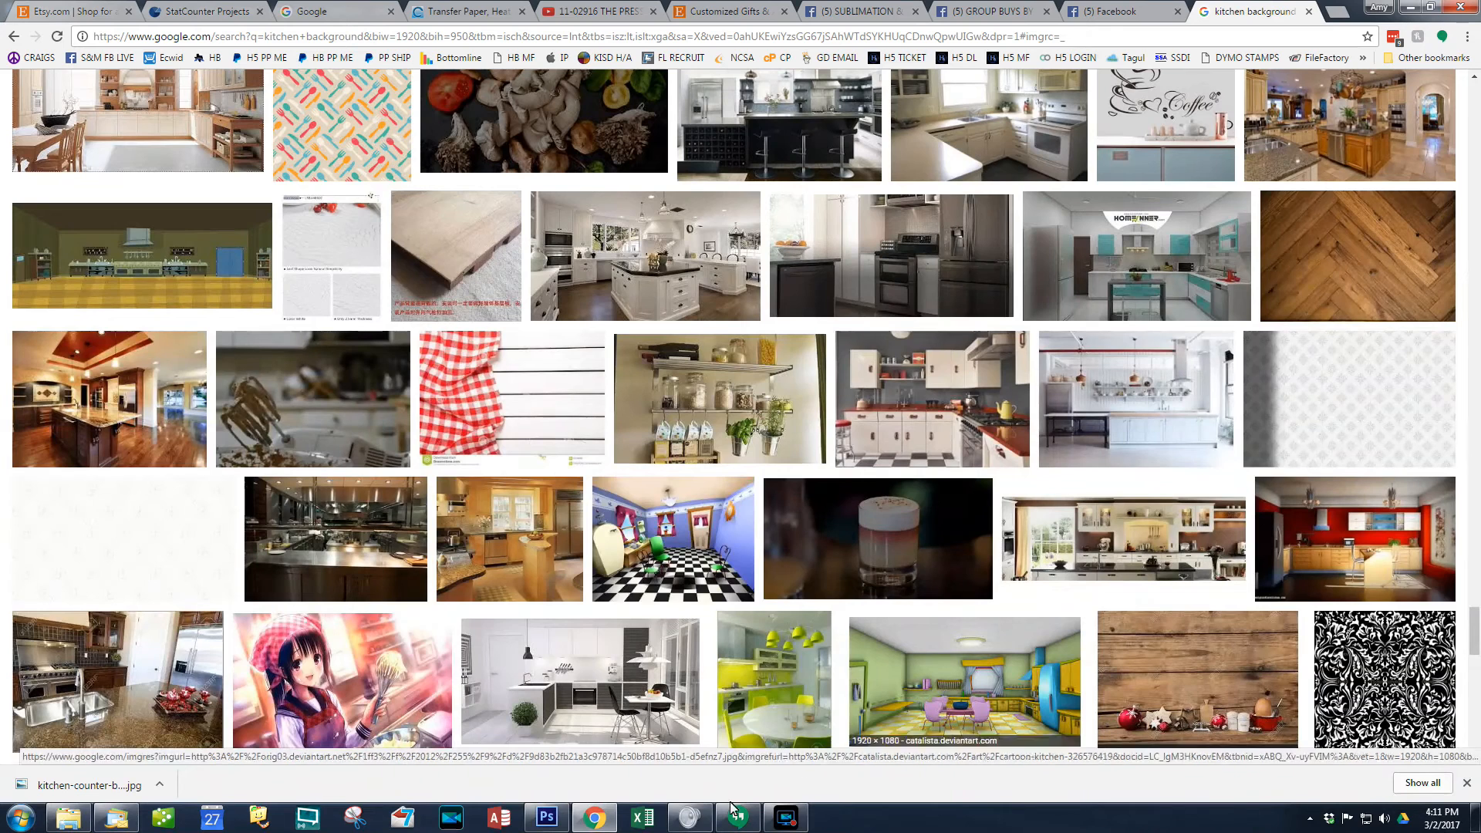
Step: Switch to Photoshop and place kitchen-counter-background-7pevkom7i.jpg from the Desktop into the wine box document
{"action": "left_click", "coordinate": [546, 818]}
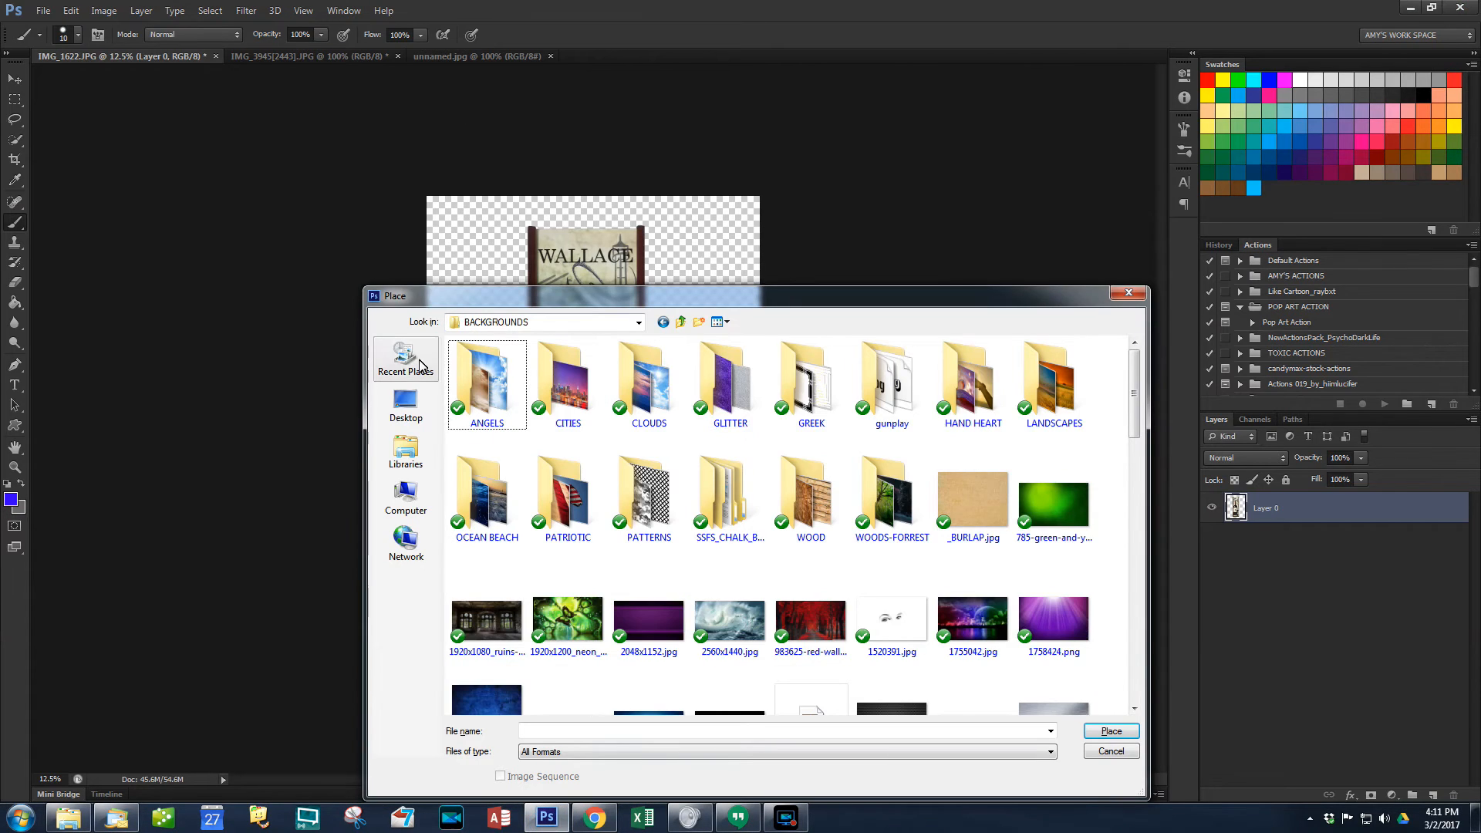
{"action": "left_click", "coordinate": [406, 405]}
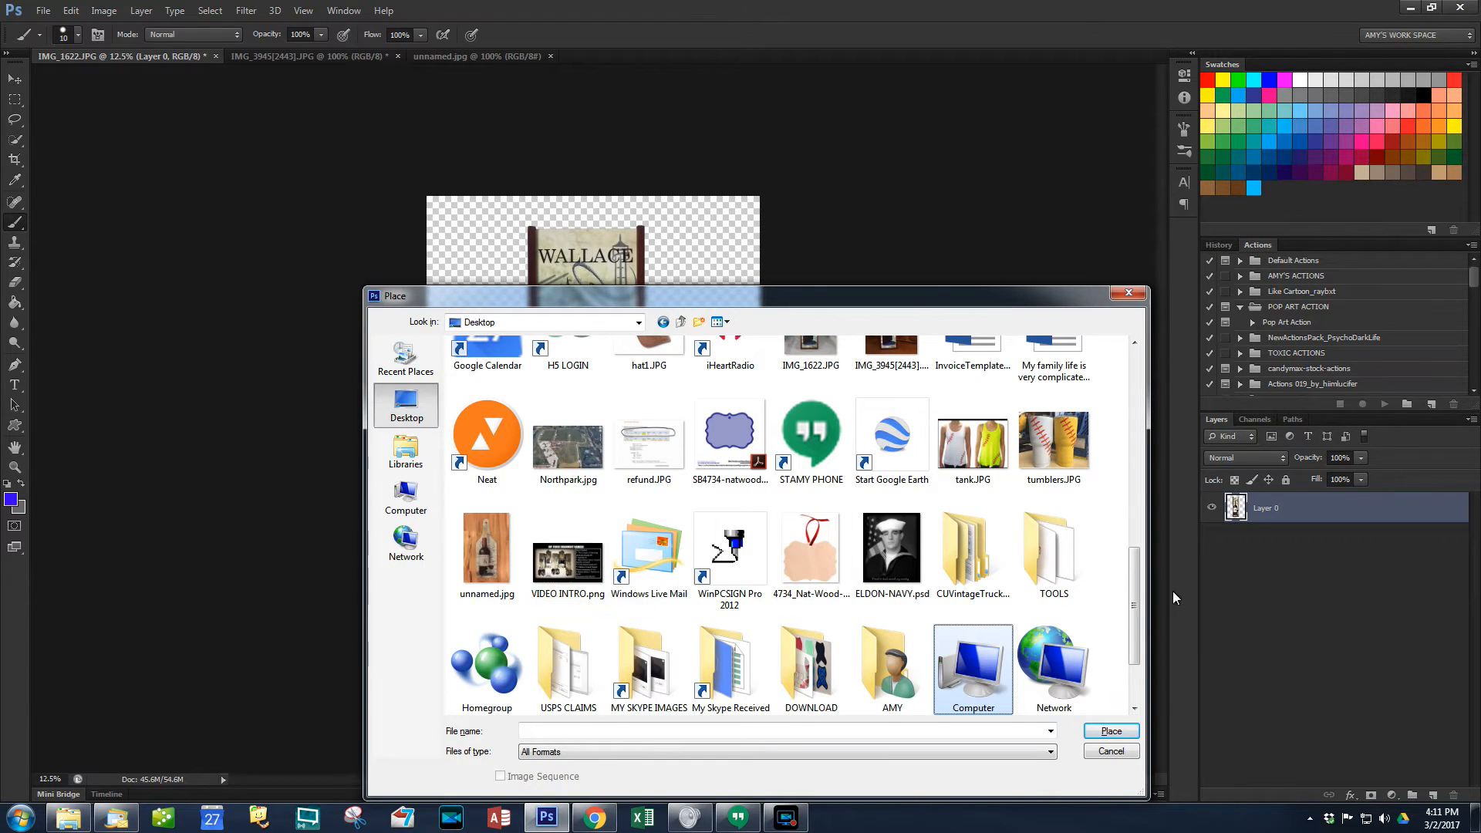
{"action": "left_click_drag", "start_coordinate": [1132, 571], "coordinate": [1134, 376]}
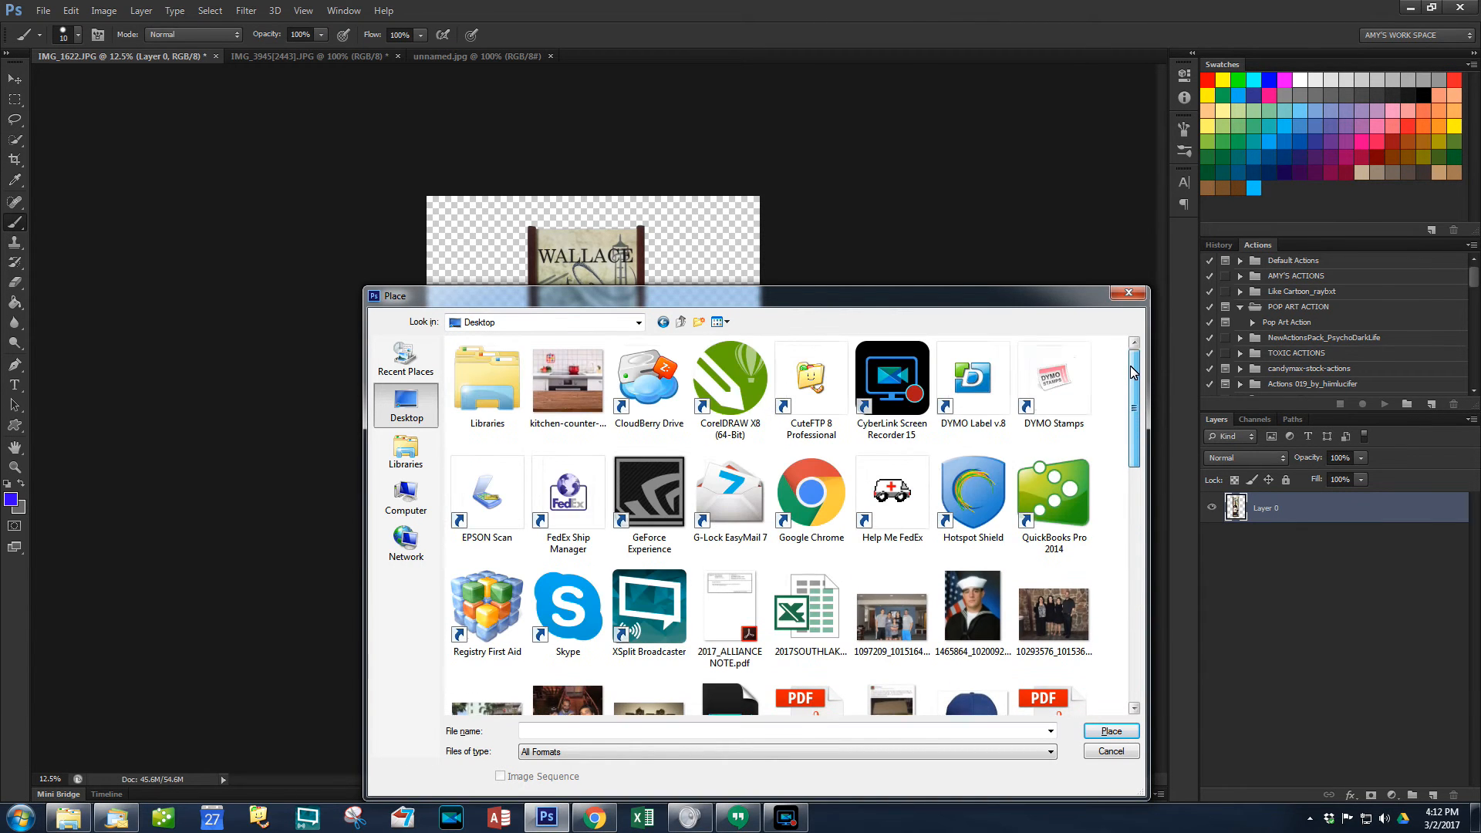
{"action": "double_click", "coordinate": [591, 386]}
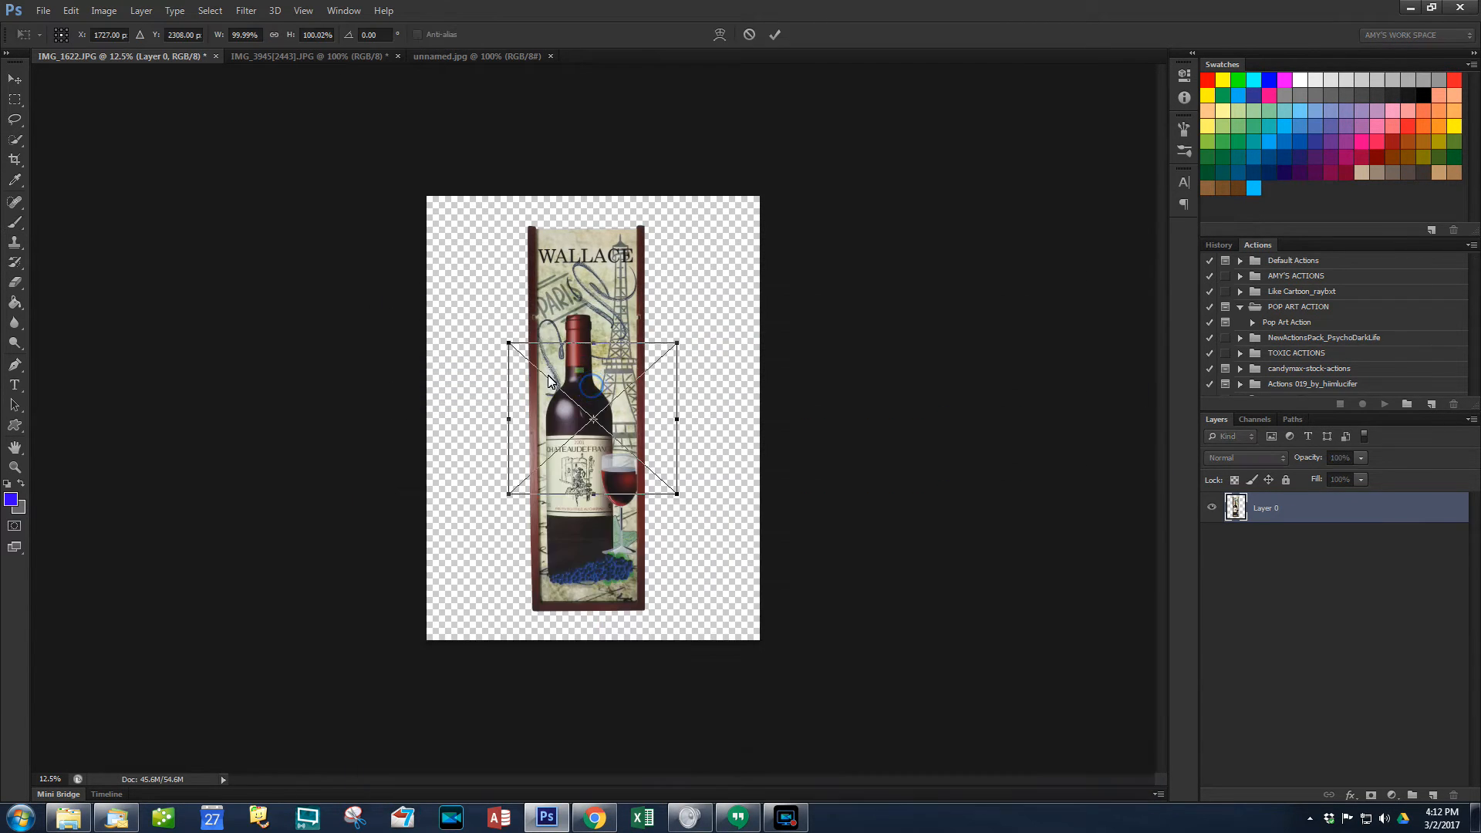
Step: Enlarge the placed kitchen image to about 329% and position it so it covers the whole canvas
{"action": "left_click_drag", "start_coordinate": [625, 417], "coordinate": [497, 252]}
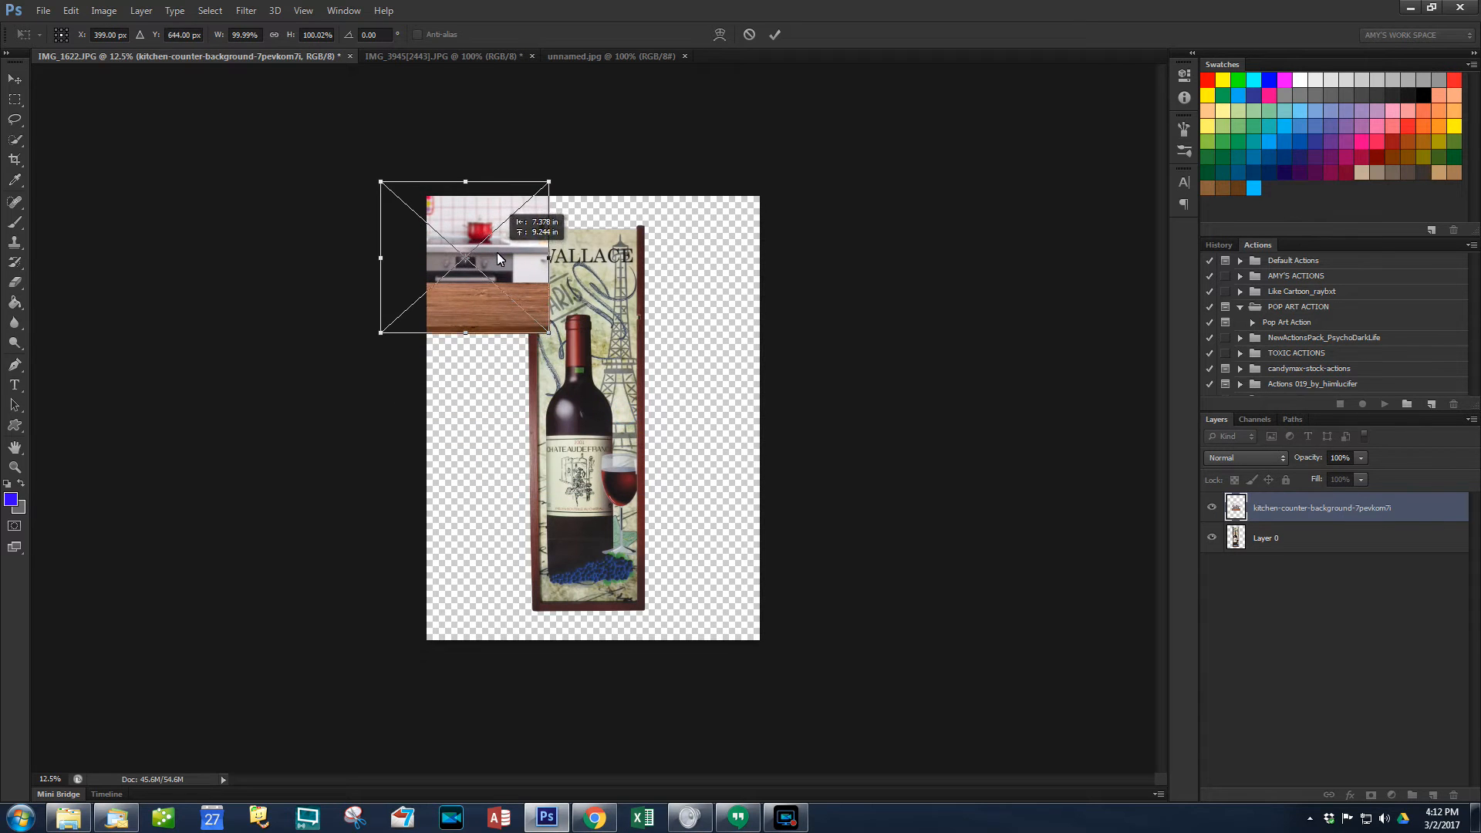
{"action": "left_click_drag", "start_coordinate": [550, 334], "coordinate": [938, 684]}
{"action": "left_click_drag", "start_coordinate": [640, 511], "coordinate": [586, 500]}
{"action": "key", "text": "b"}
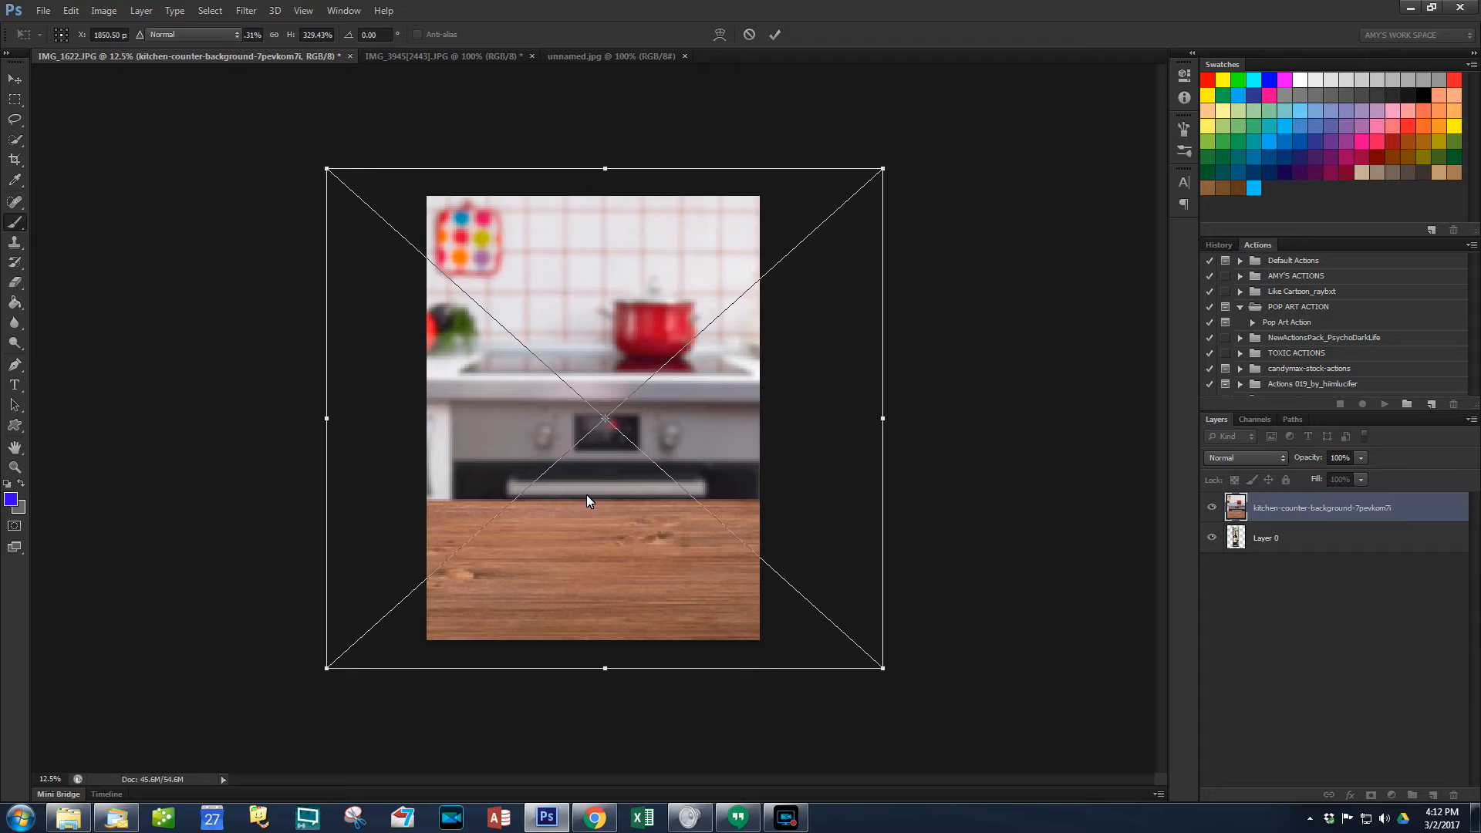
Step: Bring the wine box layer in front of the kitchen layer and shift the box slightly upward over the counter
{"action": "left_click_drag", "start_coordinate": [1242, 554], "coordinate": [1253, 513]}
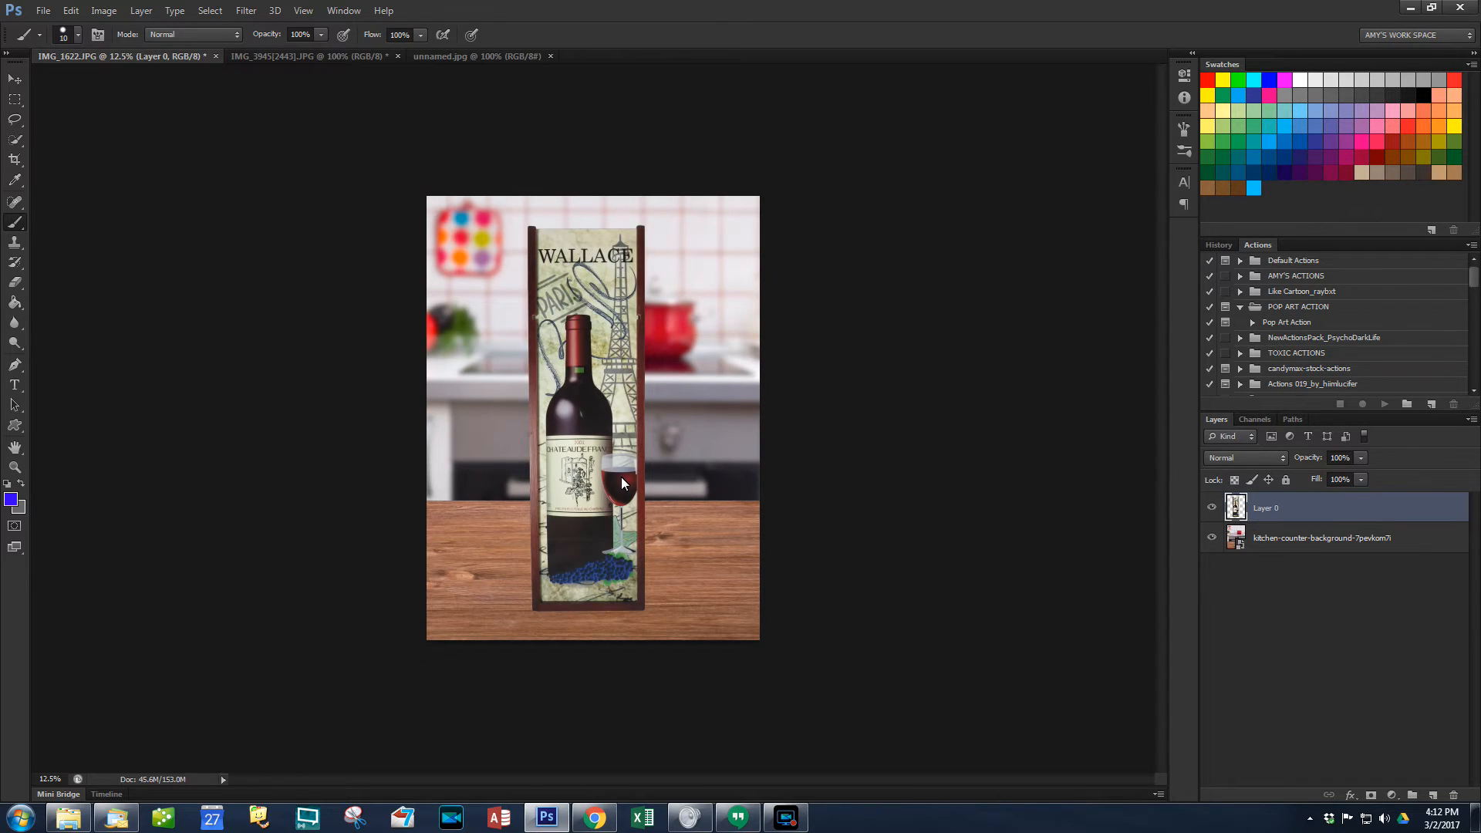
{"action": "left_click", "coordinate": [13, 80]}
{"action": "mouse_move", "coordinate": [591, 377]}
{"action": "left_mouse_down"}
{"action": "mouse_move", "coordinate": [595, 322]}
{"action": "mouse_move", "coordinate": [595, 368]}
{"action": "left_mouse_up"}
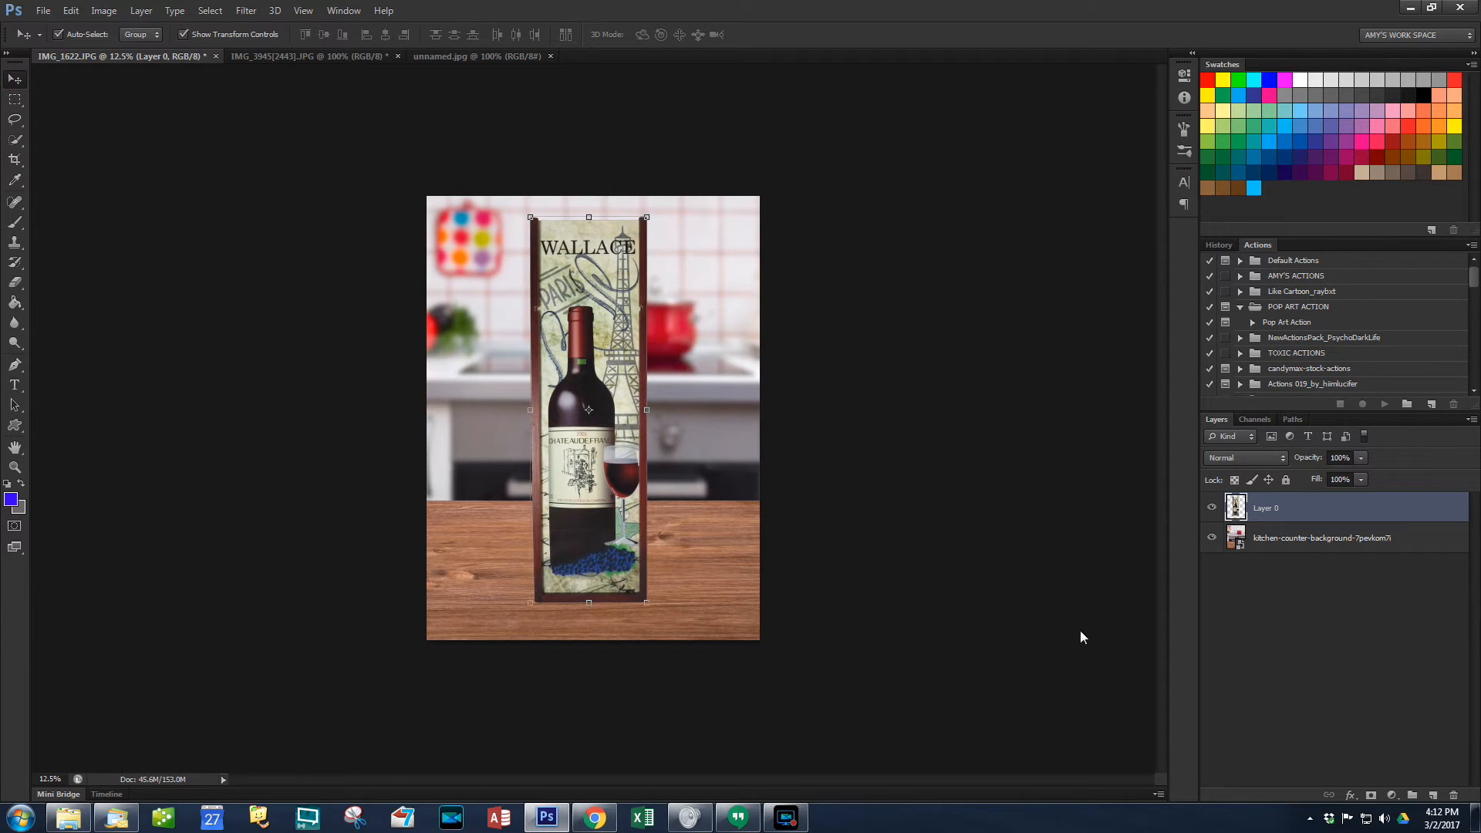
Step: Scale the kitchen background down slightly so the counter's front edge is in the picture, and nudge the wine box up
{"action": "left_click", "coordinate": [1264, 544]}
{"action": "left_click_drag", "start_coordinate": [887, 669], "coordinate": [864, 631]}
{"action": "key", "text": "Return"}
{"action": "left_click_drag", "start_coordinate": [603, 392], "coordinate": [605, 383]}
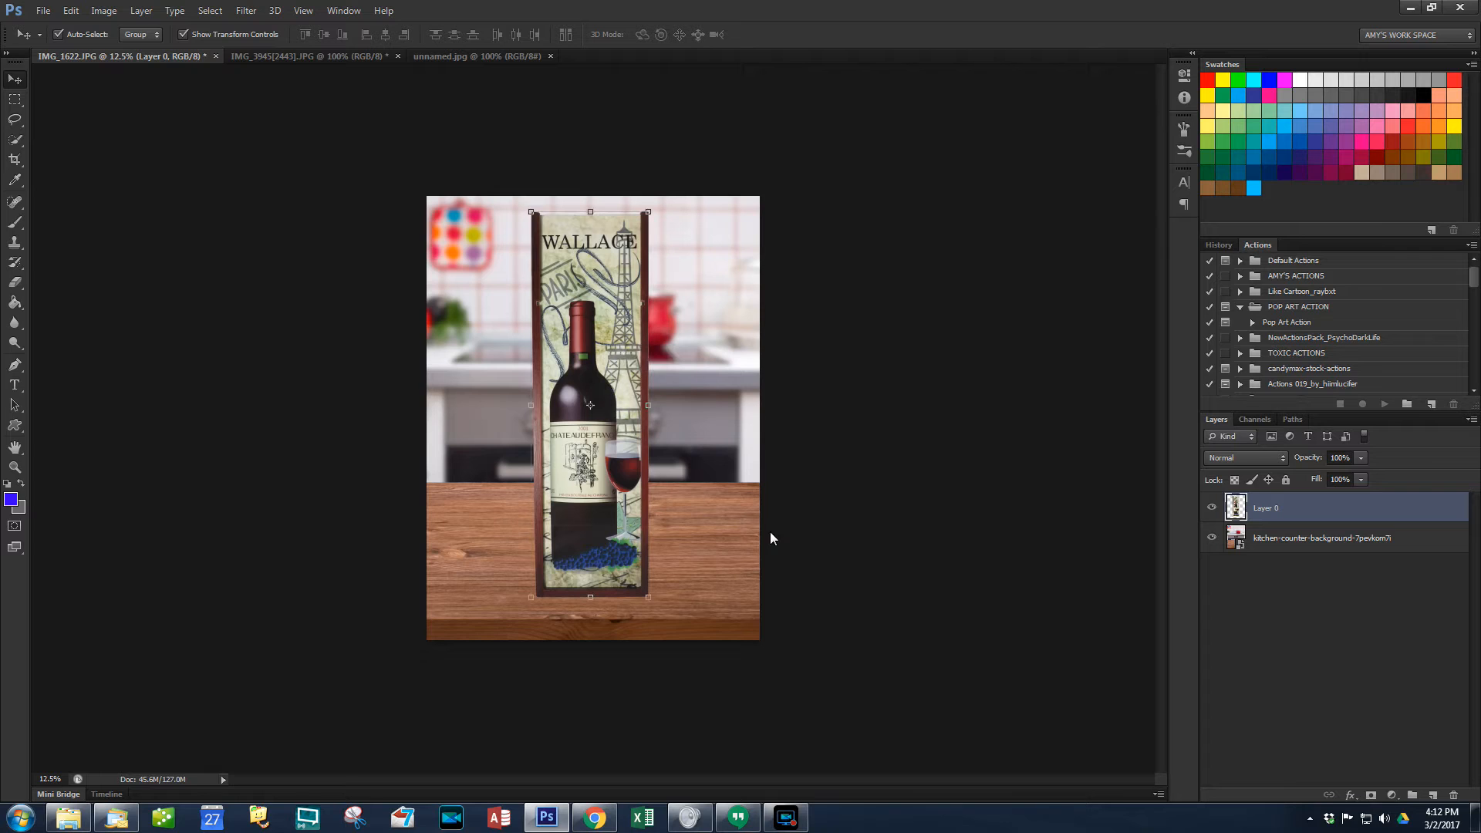
Step: Scale the wine box down slightly and move it up so its base stands on the wooden counter
{"action": "key", "text": "ctrl+plus"}
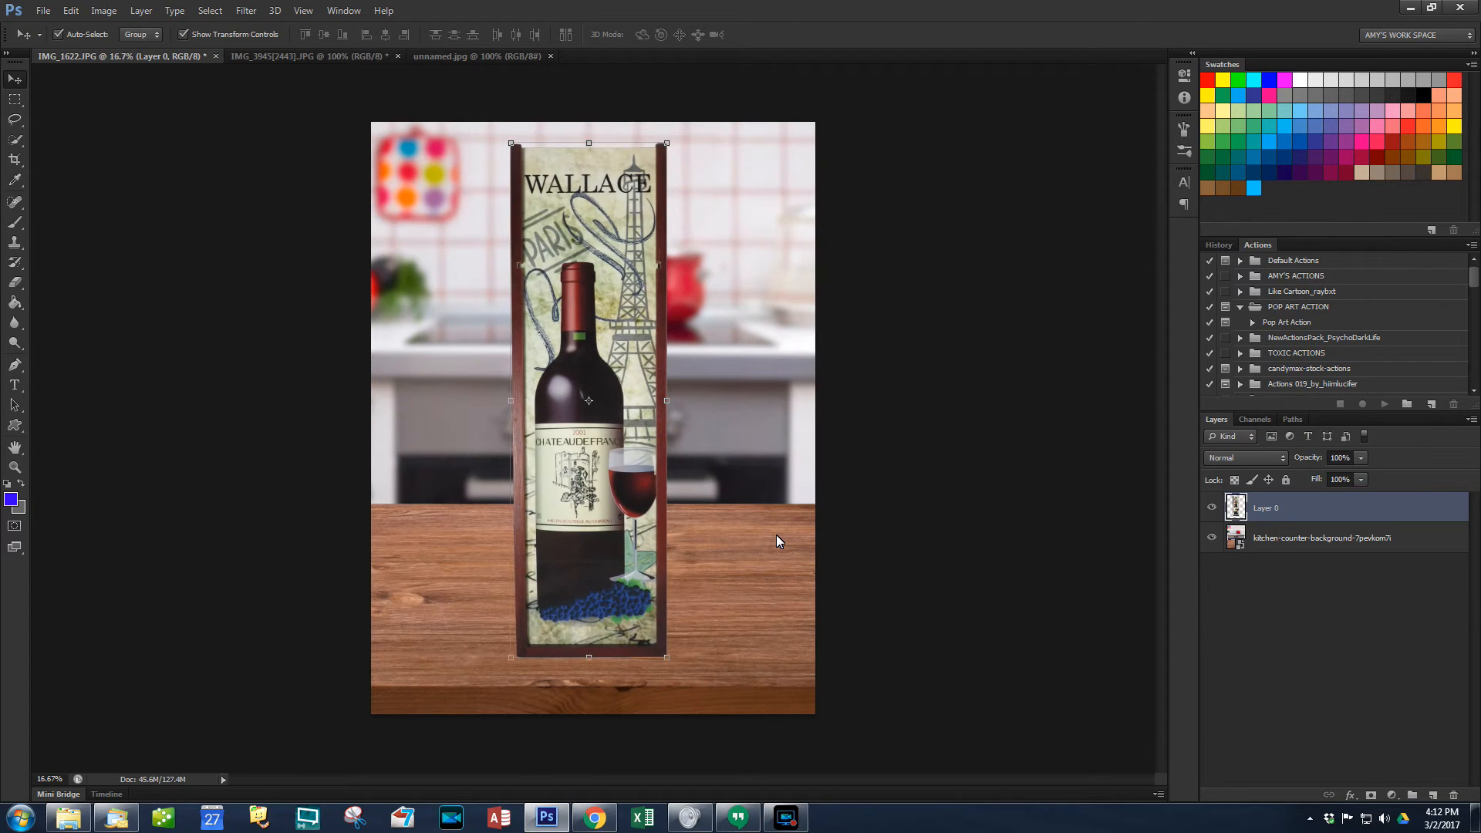
{"action": "left_click_drag", "start_coordinate": [667, 660], "coordinate": [646, 617]}
{"action": "left_click_drag", "start_coordinate": [591, 488], "coordinate": [596, 470]}
{"action": "key", "text": "Return"}
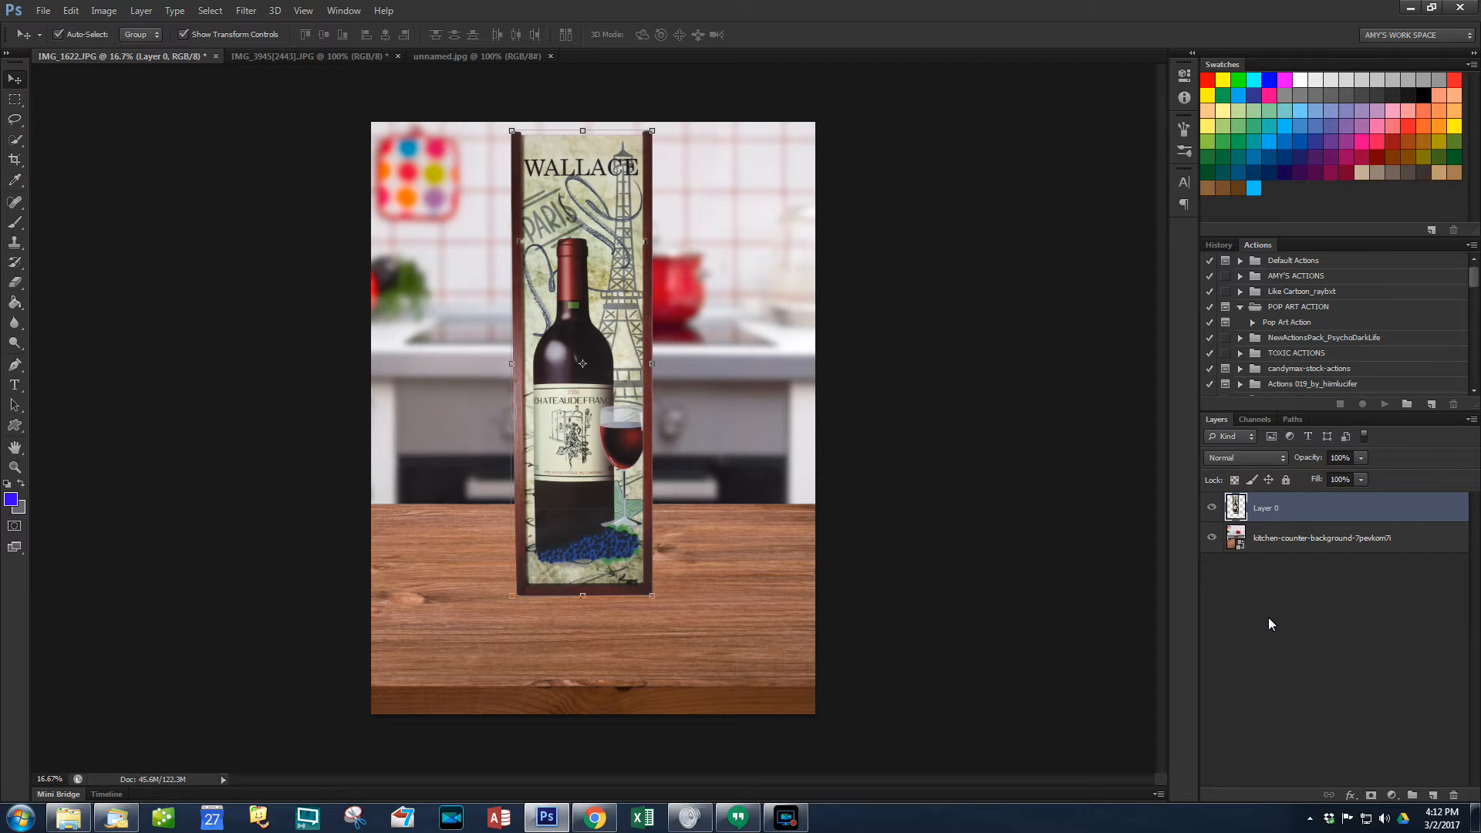
Step: Apply Auto Tone to the wine box layer and deselect the layer
{"action": "left_click", "coordinate": [96, 14]}
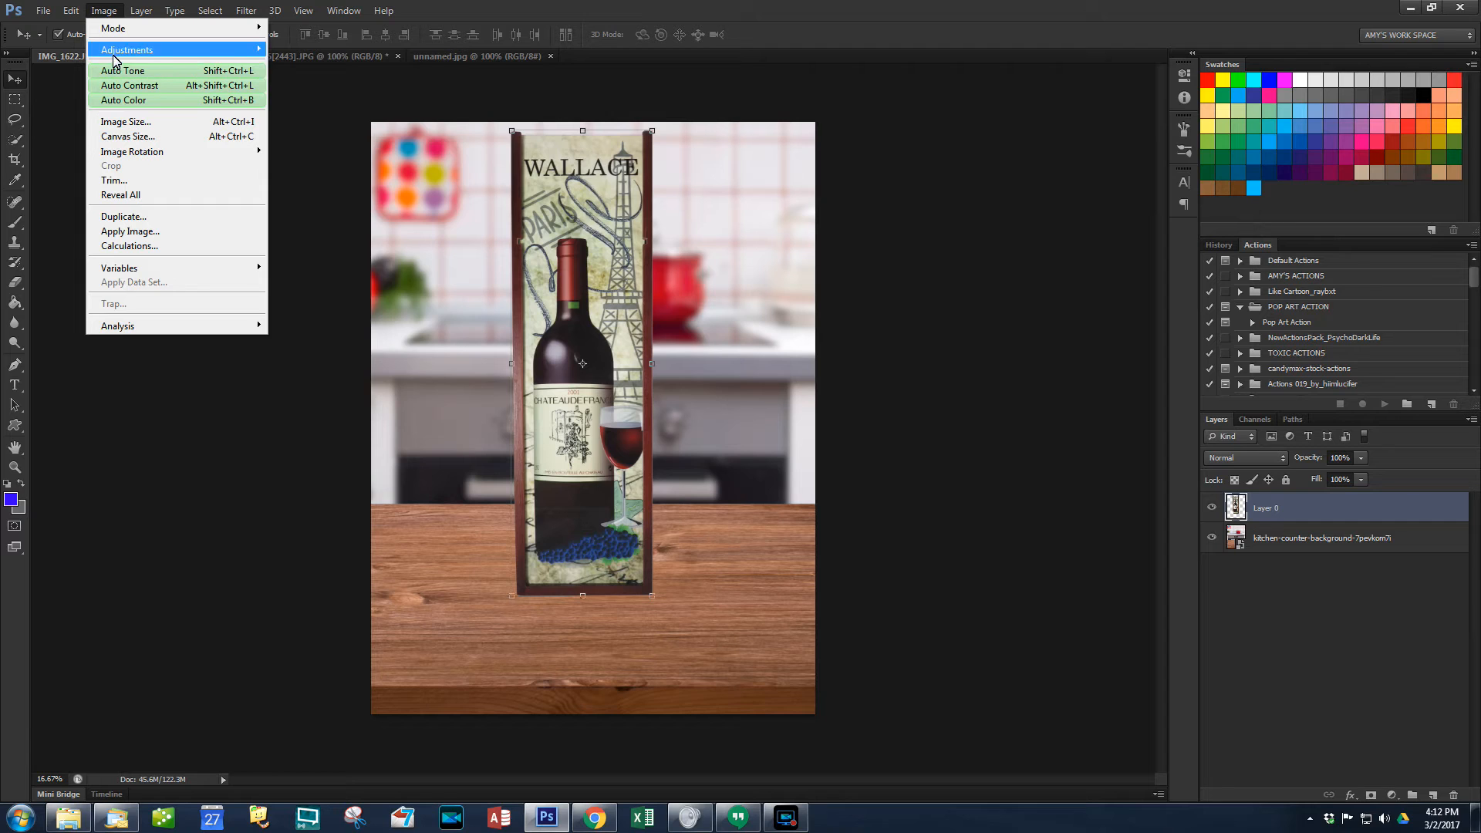
{"action": "mouse_move", "coordinate": [115, 54]}
{"action": "left_click", "coordinate": [193, 70]}
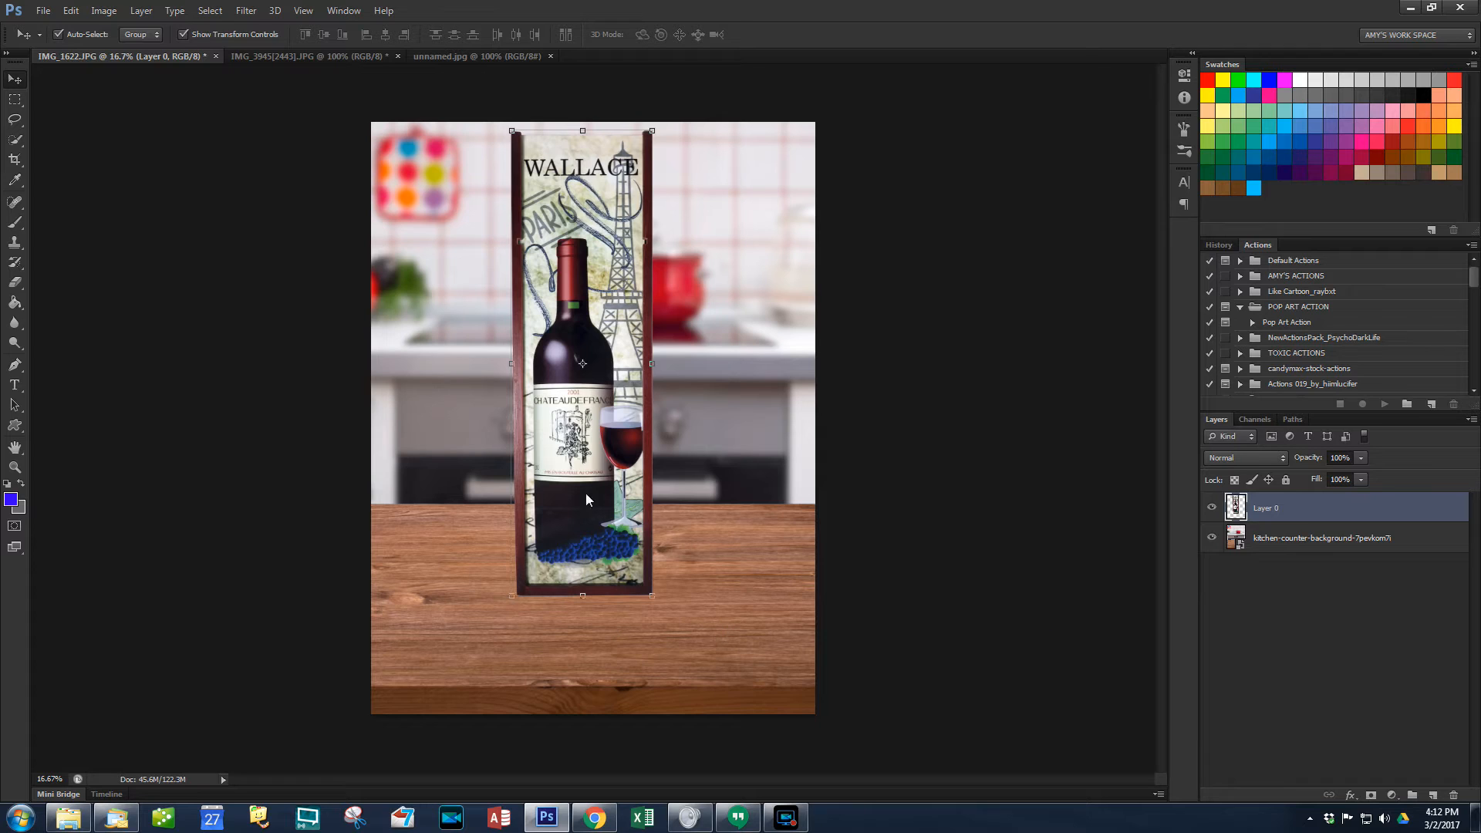
{"action": "left_click", "coordinate": [1005, 431]}
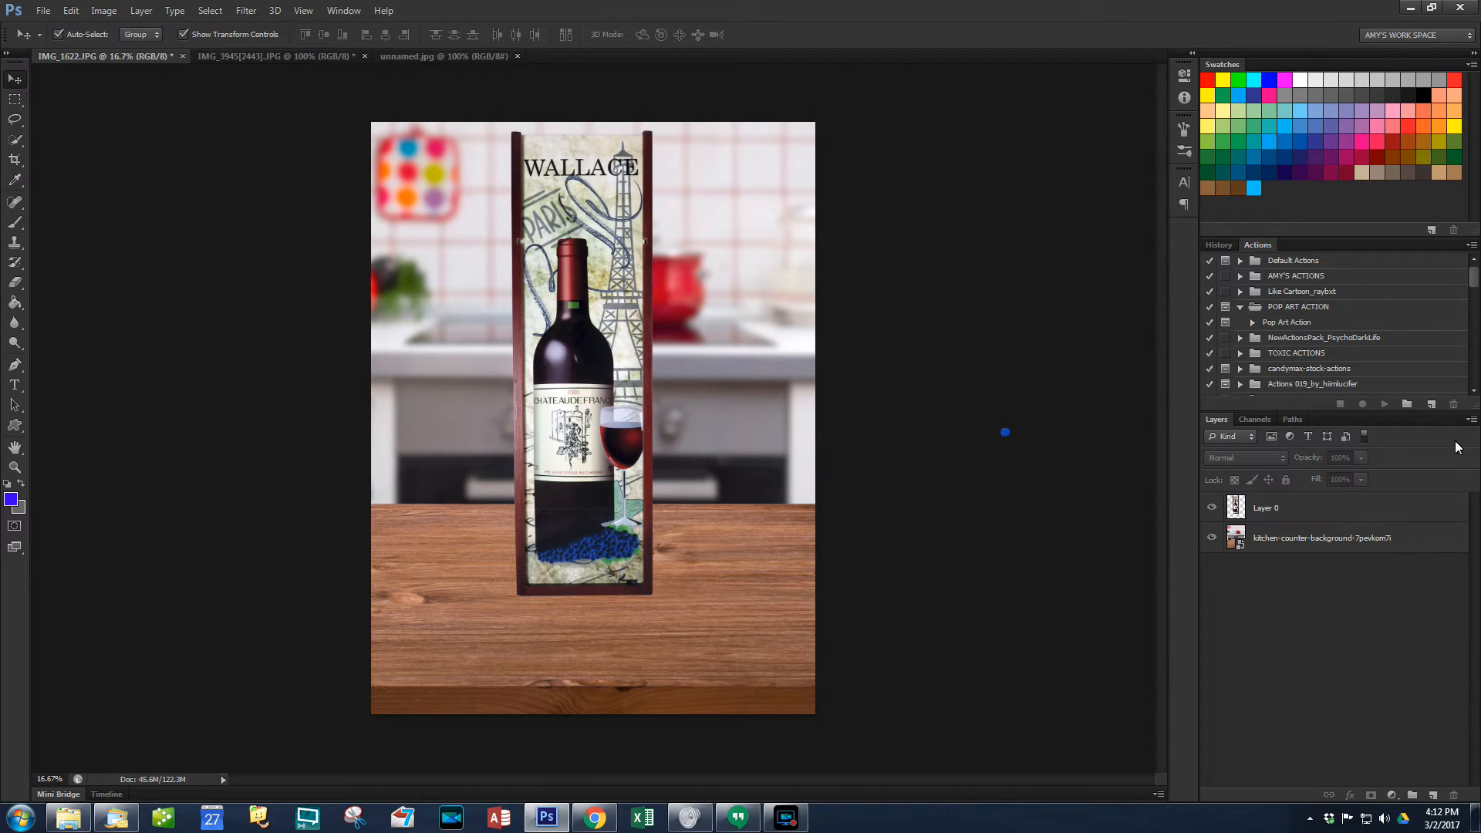
Step: Add a new empty layer and place it between the wine box layer and the kitchen background
{"action": "left_click", "coordinate": [1266, 514]}
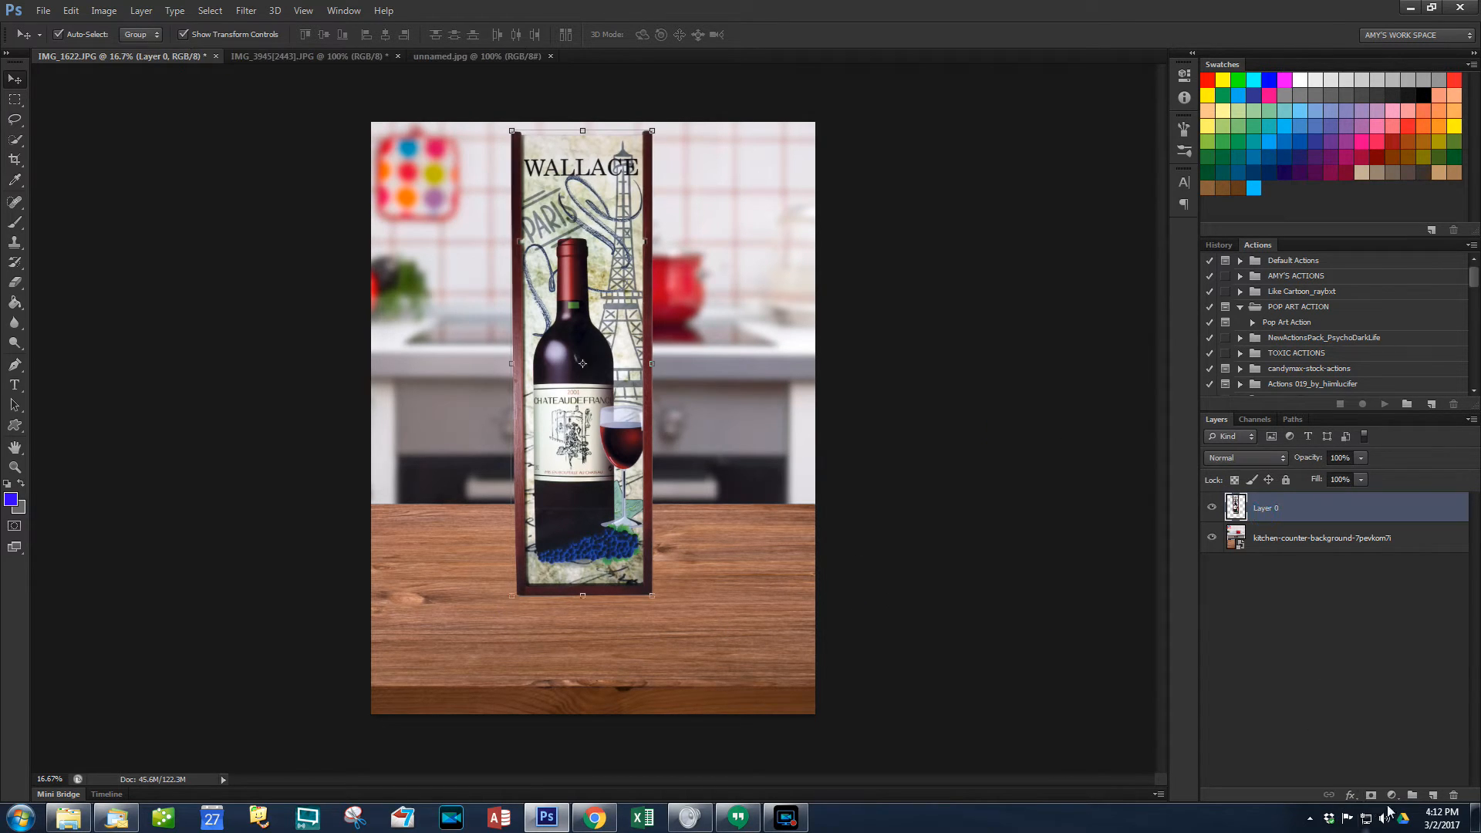
{"action": "left_click", "coordinate": [1432, 795]}
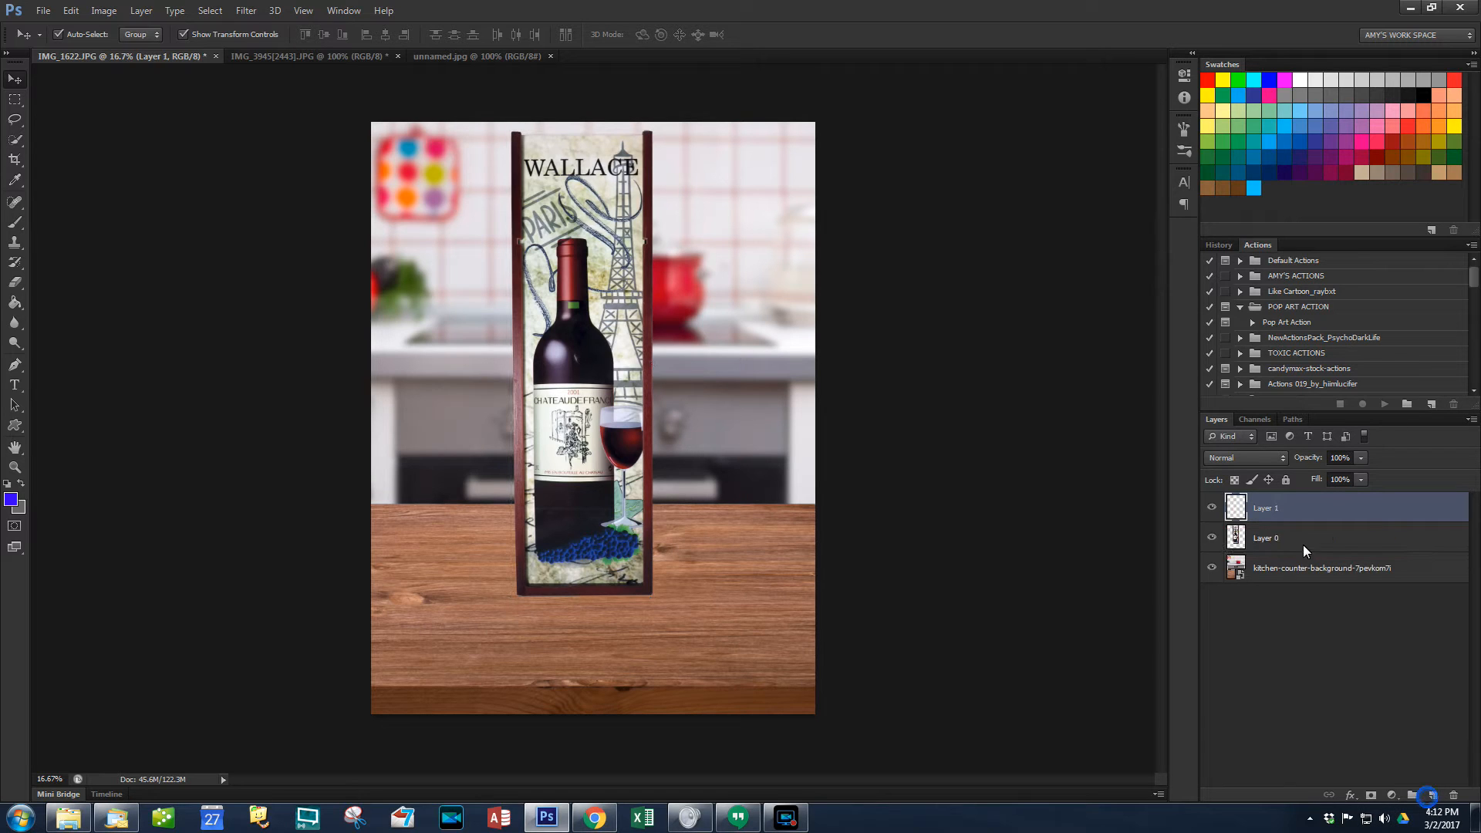
{"action": "left_click_drag", "start_coordinate": [1279, 503], "coordinate": [1285, 545]}
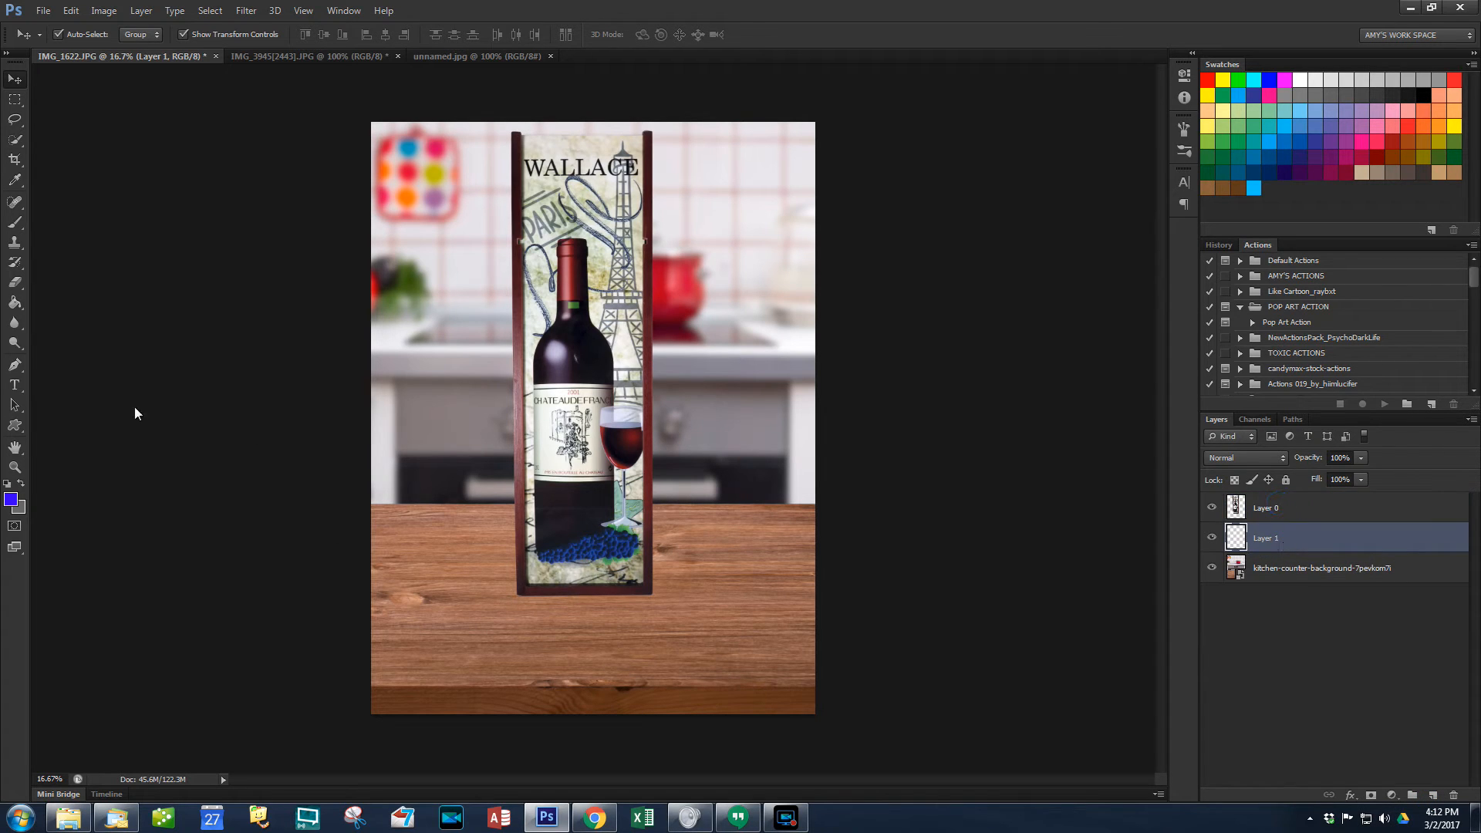
Step: Set the foreground colour to black (000000)
{"action": "left_click", "coordinate": [11, 500]}
{"action": "left_click", "coordinate": [847, 420]}
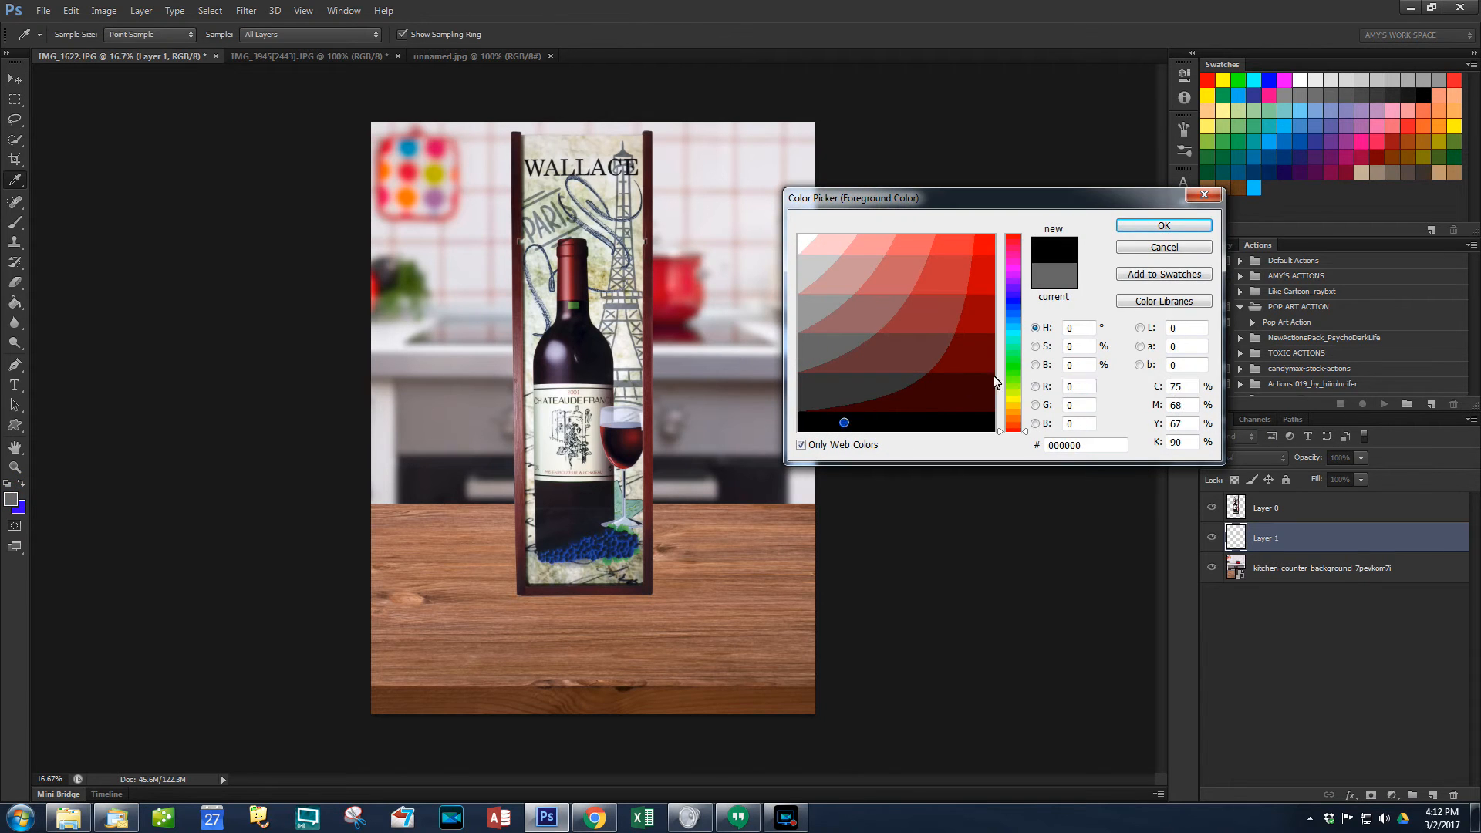
{"action": "left_click", "coordinate": [1140, 225]}
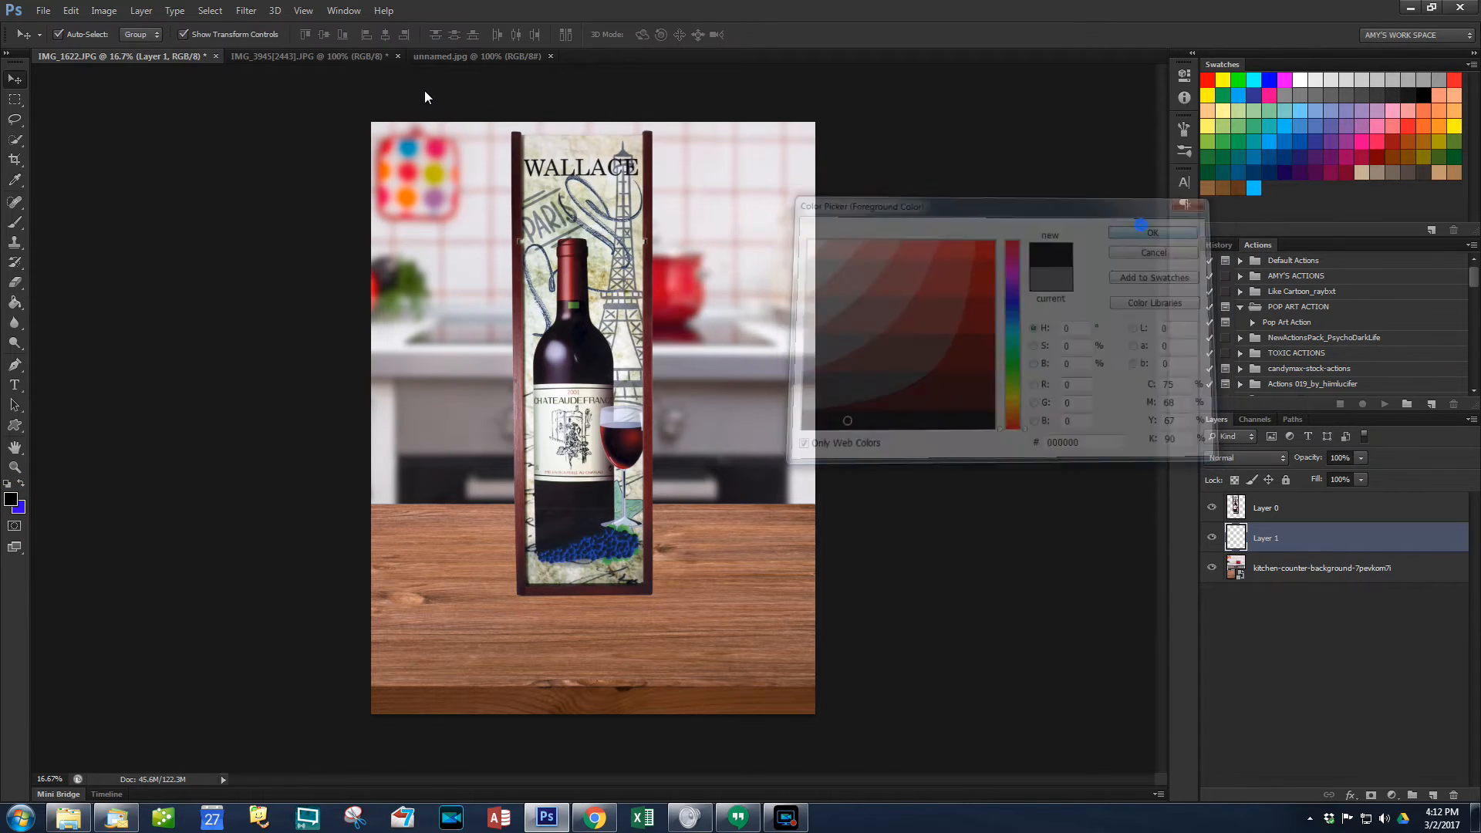
Step: Select the Brush tool and set its opacity to 26%
{"action": "left_click", "coordinate": [15, 223]}
{"action": "left_click", "coordinate": [321, 35]}
{"action": "left_click_drag", "start_coordinate": [279, 49], "coordinate": [263, 52]}
{"action": "left_click", "coordinate": [235, 312]}
{"action": "key", "text": "Tab"}
{"action": "key", "text": "Tab"}
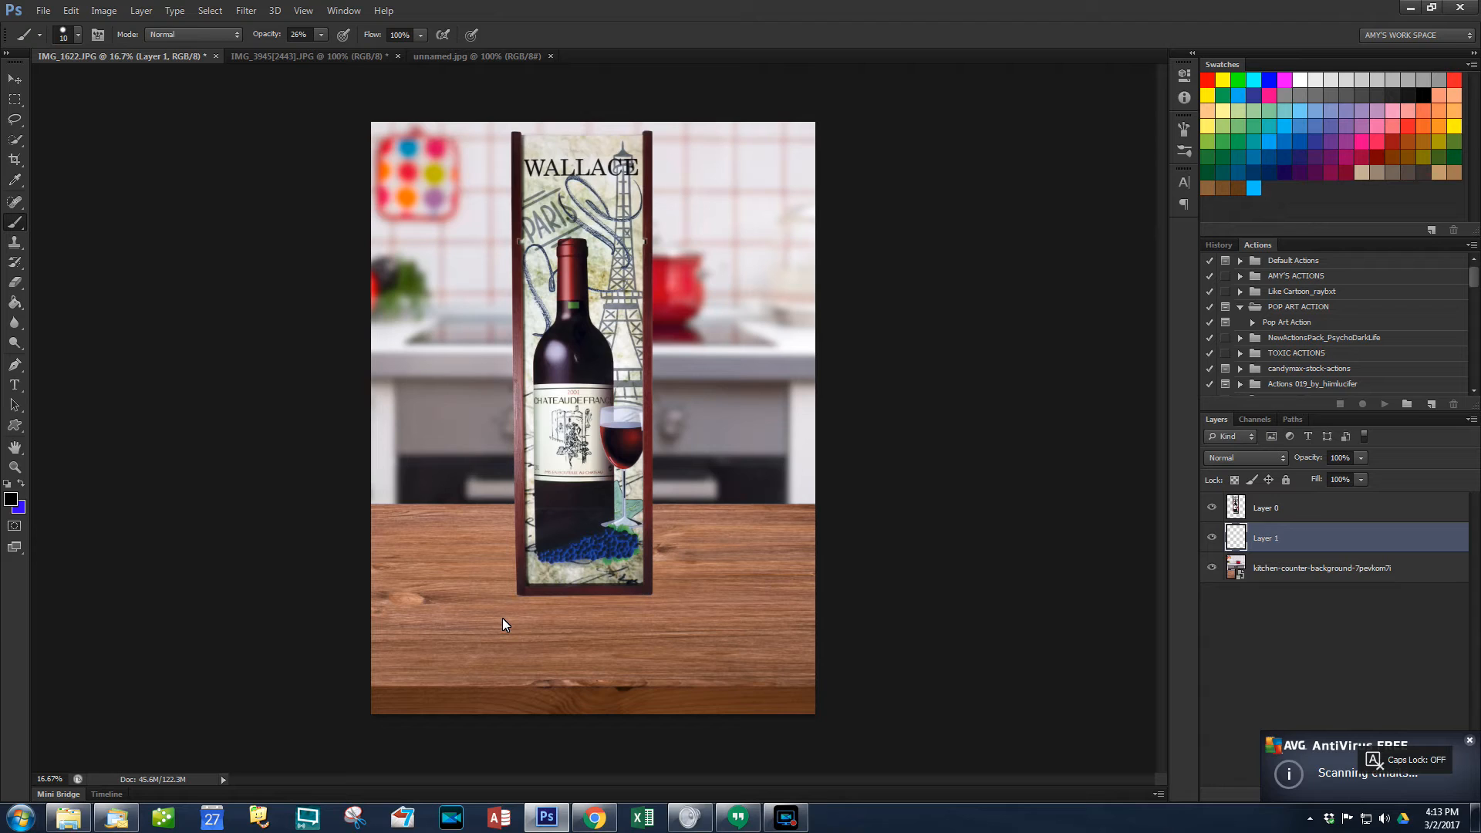
Step: Enlarge the brush to 175, try a shadow stroke beneath the wine box, undo it and reduce the brush to 150
{"action": "key", "text": "bracketright"}
{"action": "key", "text": "bracketright"}
{"action": "key", "text": "bracketright"}
{"action": "key", "text": "bracketright"}
{"action": "key", "text": "bracketright"}
{"action": "key", "text": "bracketright"}
{"action": "key", "text": "bracketright"}
{"action": "key", "text": "bracketright"}
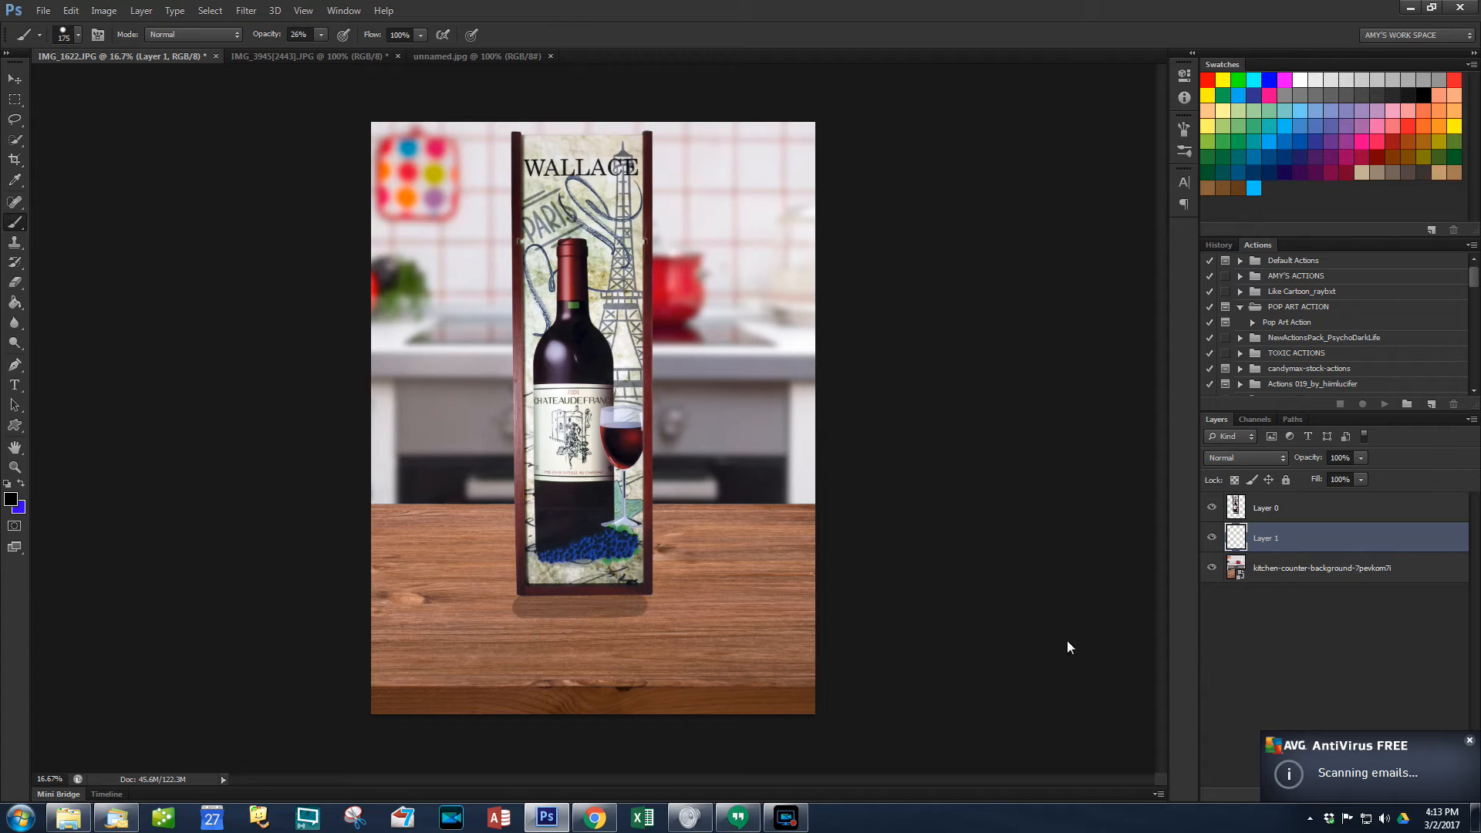
{"action": "key", "text": "ctrl+z"}
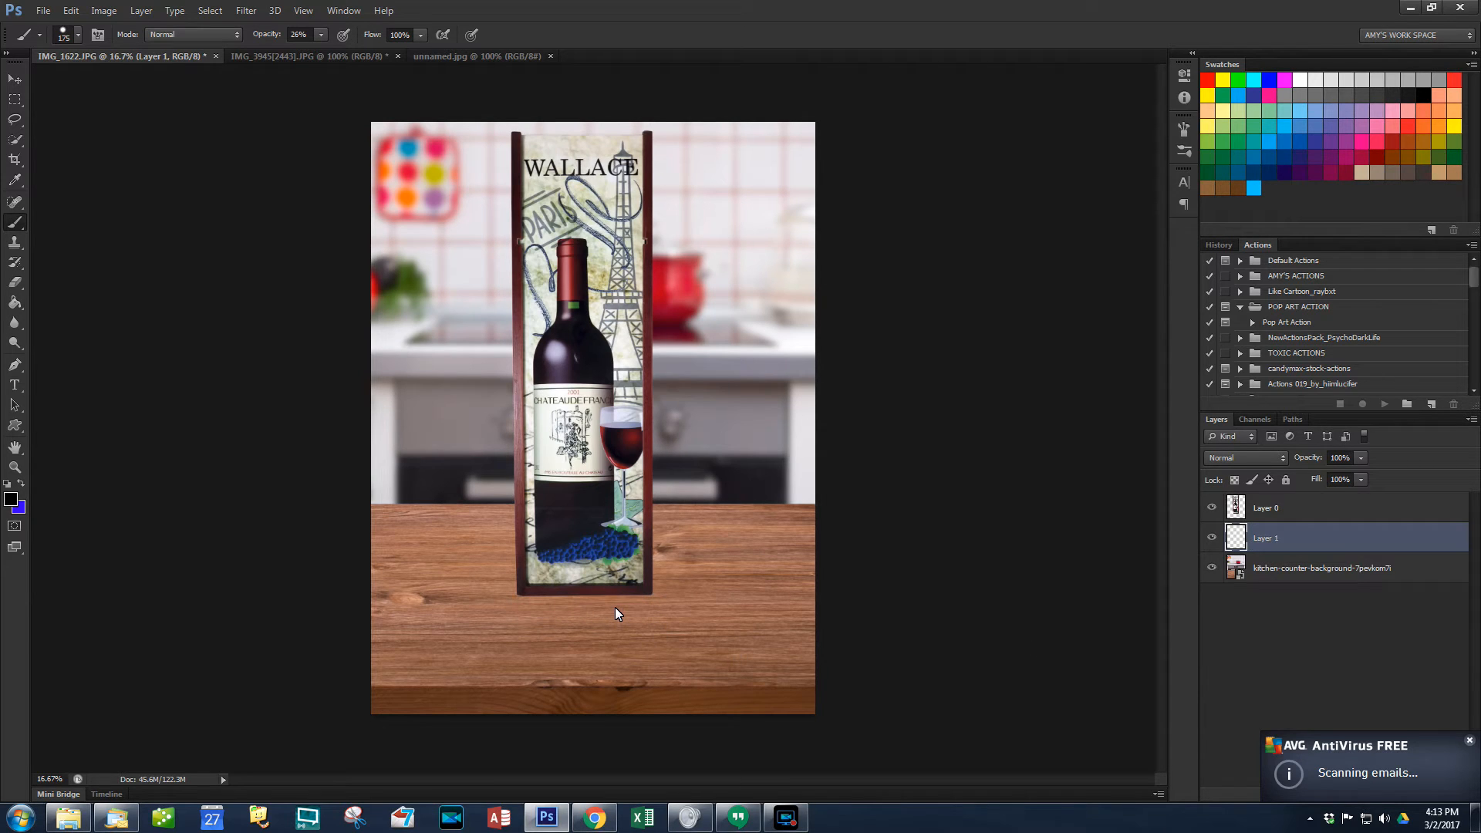
{"action": "key", "text": "bracketleft"}
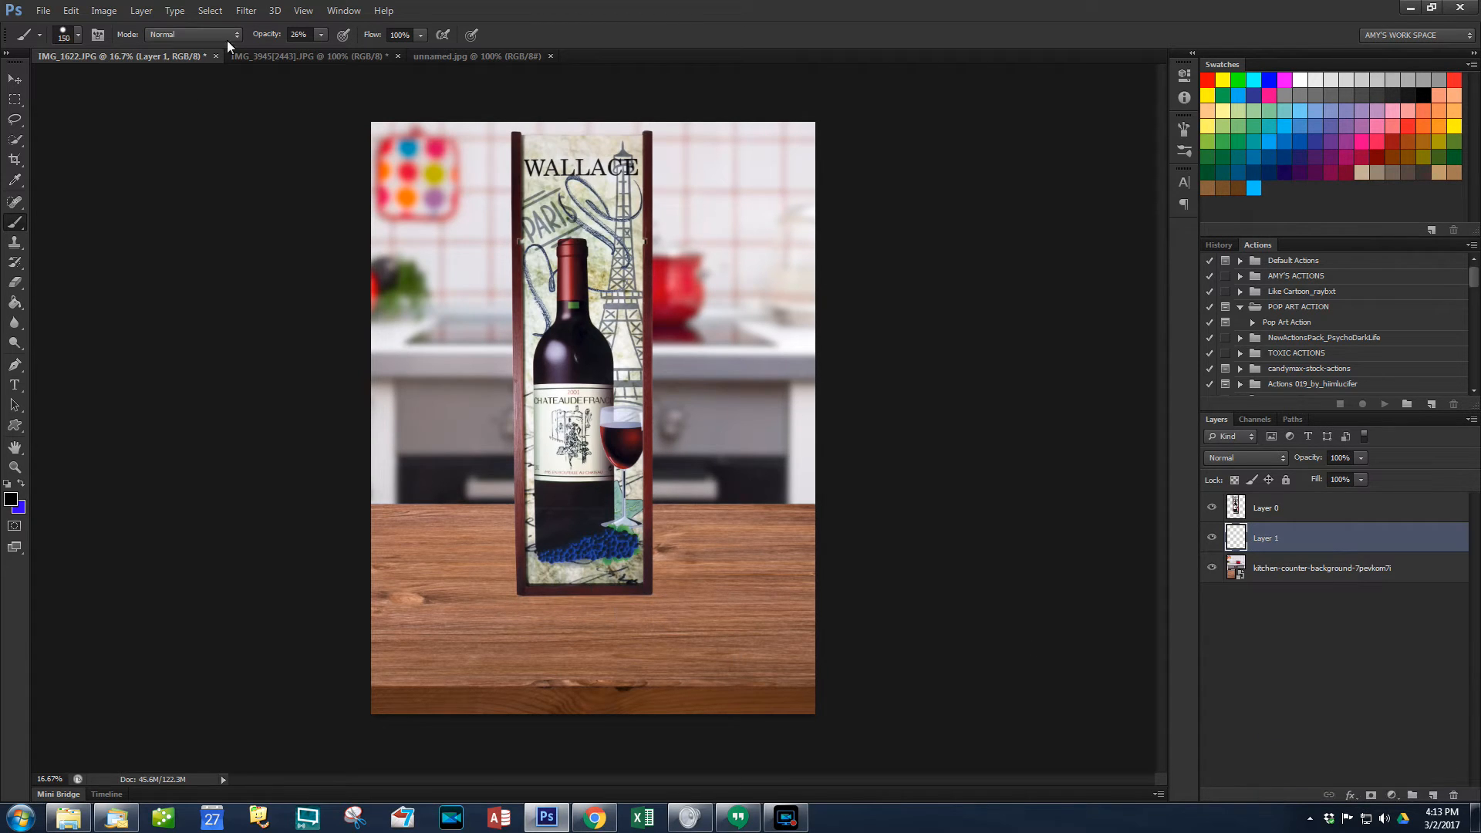
Step: Try a black shadow stroke at 60% opacity beneath the wine box, check it with the kitchen layer hidden, and undo
{"action": "left_click", "coordinate": [320, 36]}
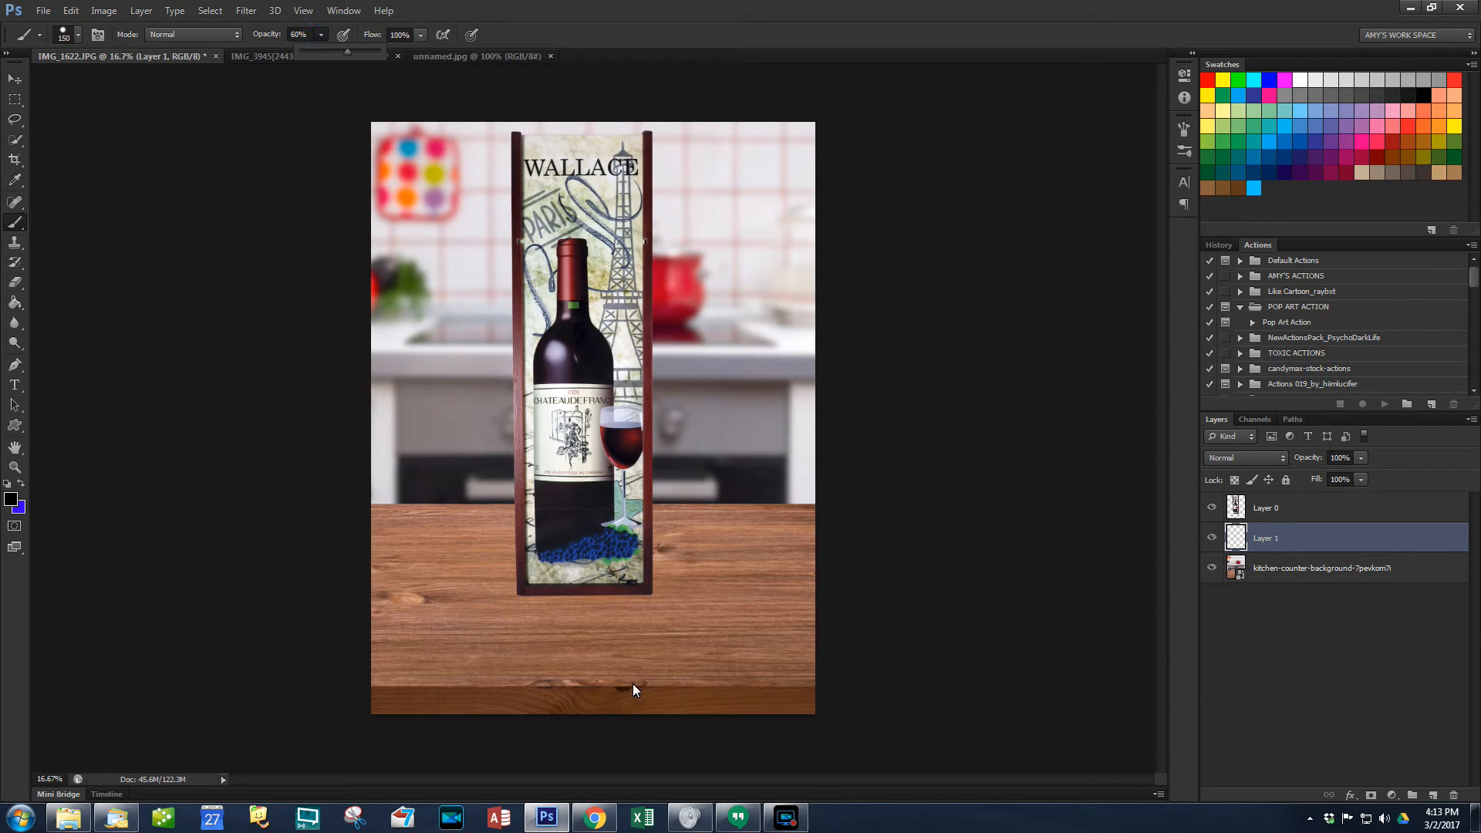
{"action": "left_click_drag", "start_coordinate": [651, 606], "coordinate": [557, 608]}
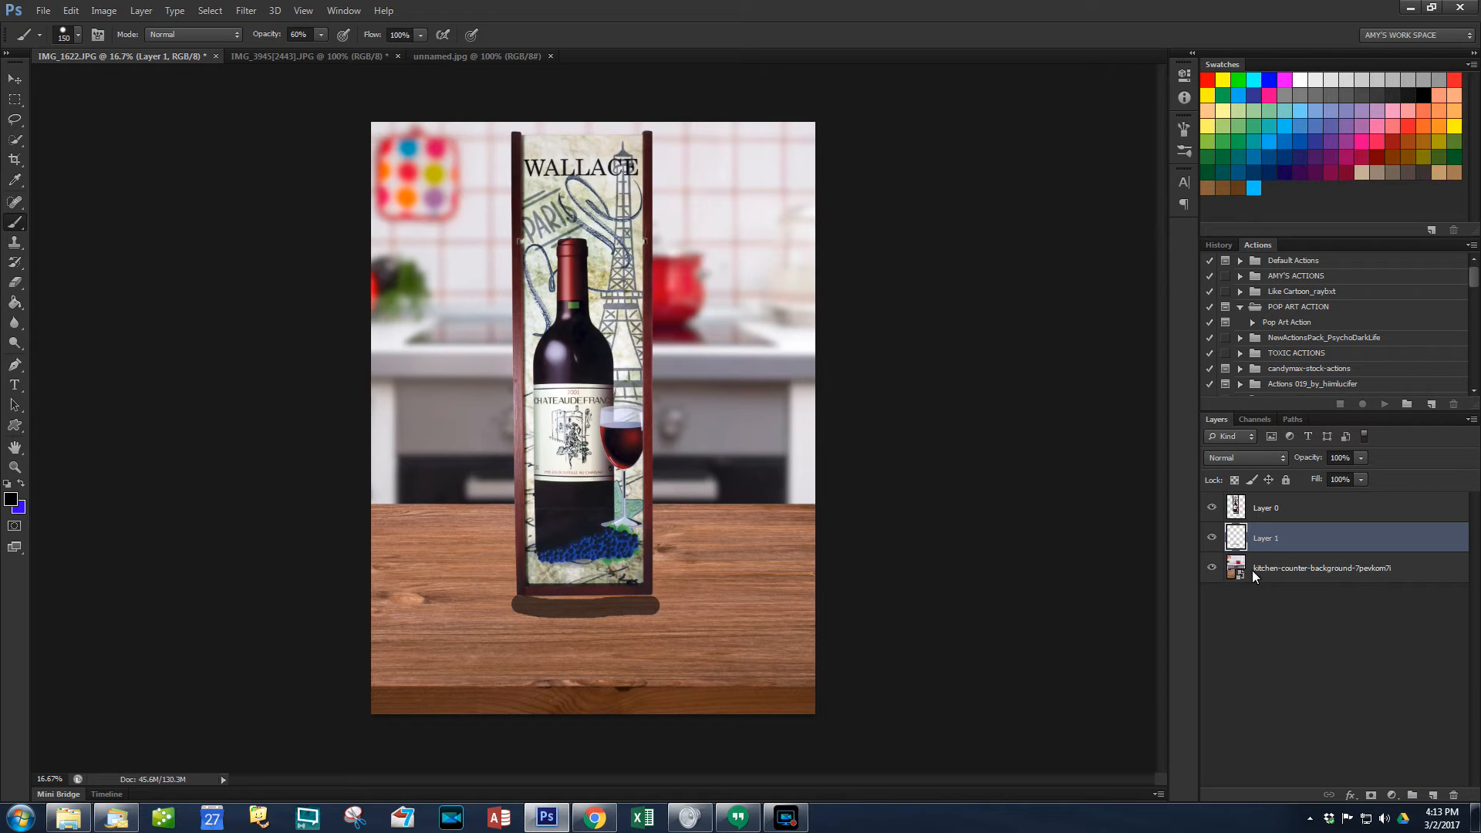
{"action": "left_click", "coordinate": [1213, 569]}
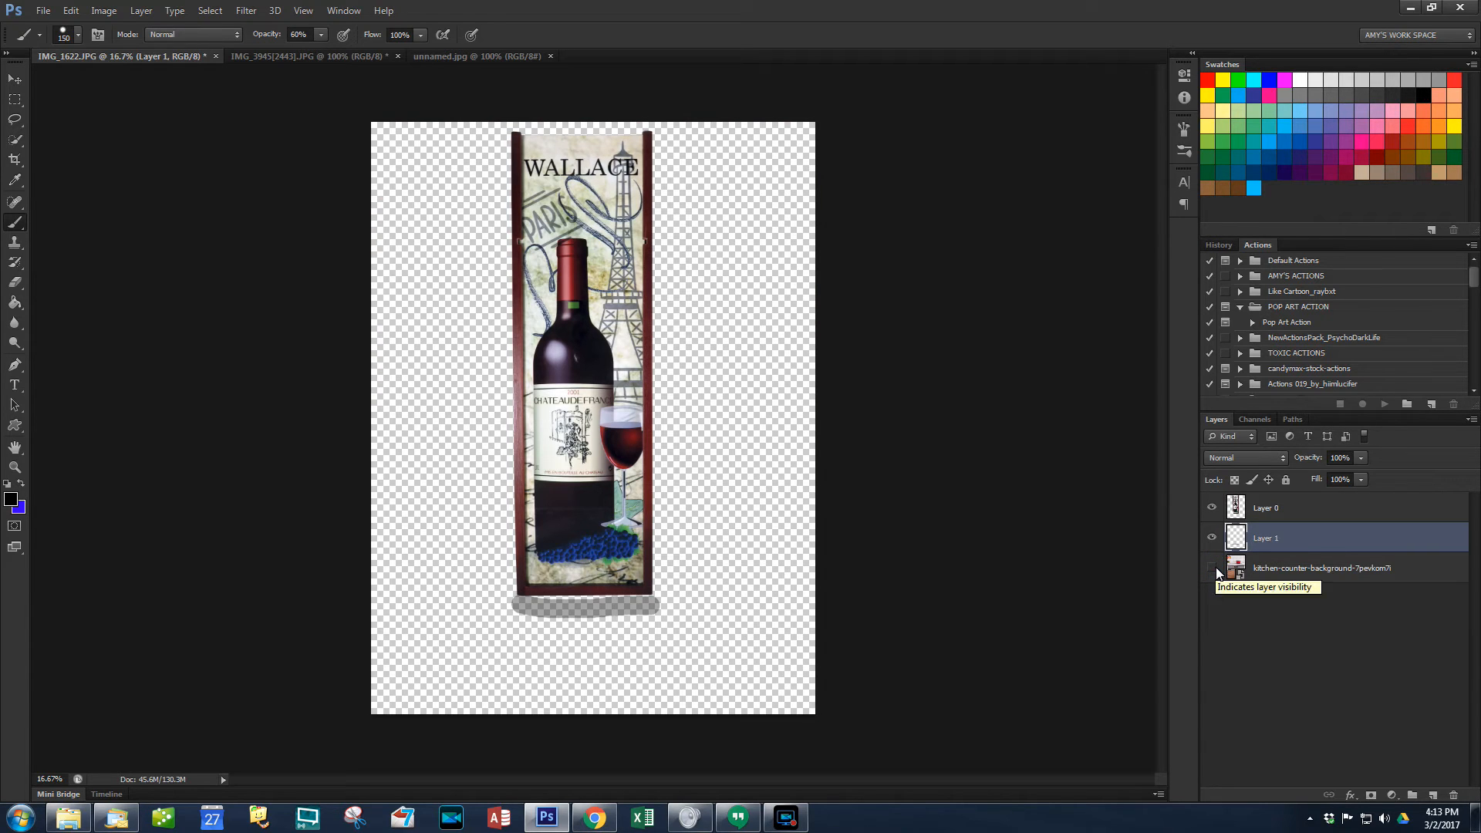
{"action": "key", "text": "ctrl+z"}
Step: Show the kitchen background, try a black stroke at 98% opacity beneath the wine box, and undo it
{"action": "left_click", "coordinate": [1216, 567]}
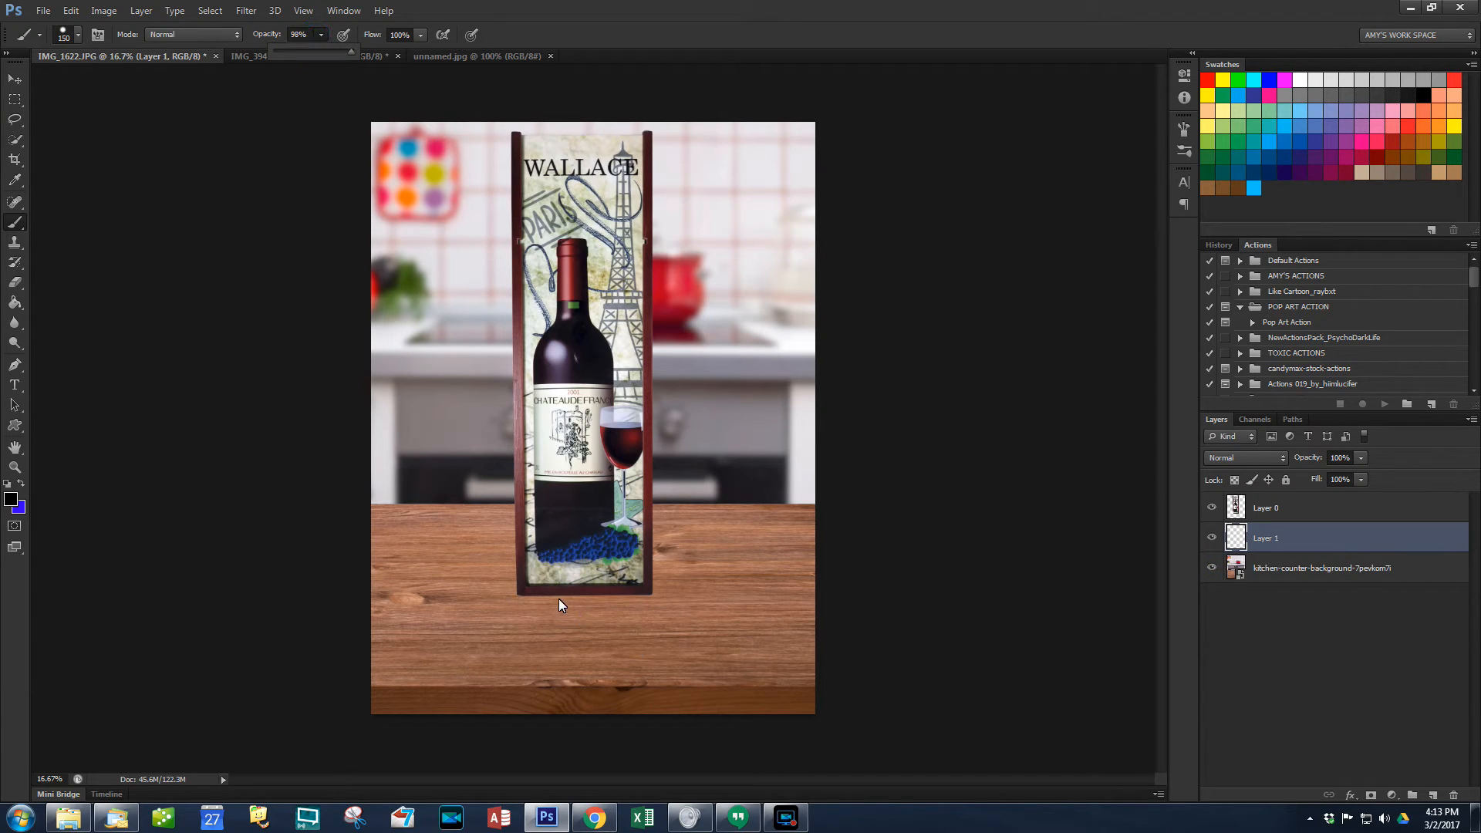
{"action": "left_click_drag", "start_coordinate": [524, 609], "coordinate": [650, 618]}
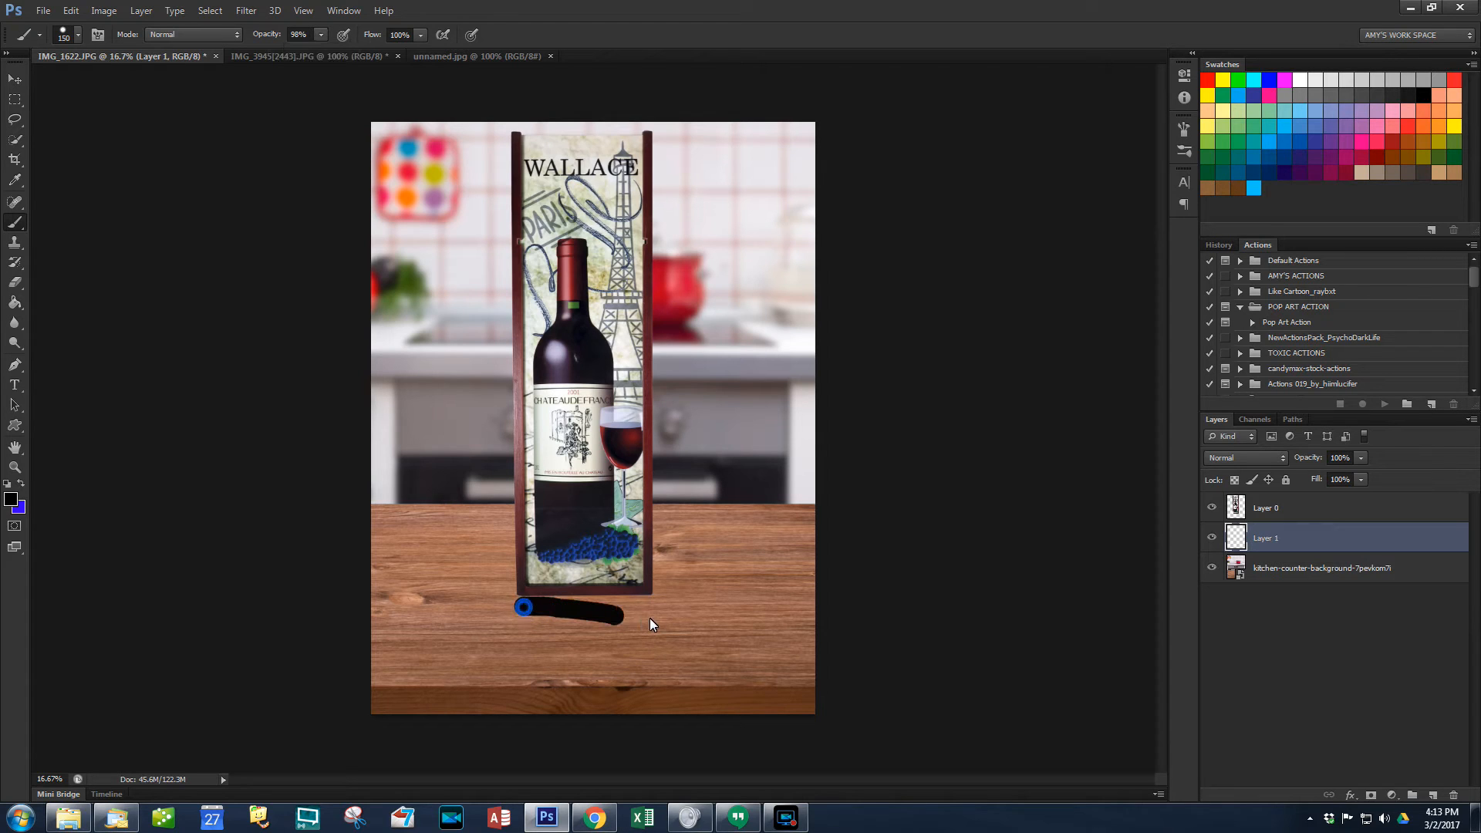
{"action": "key", "text": "ctrl+z"}
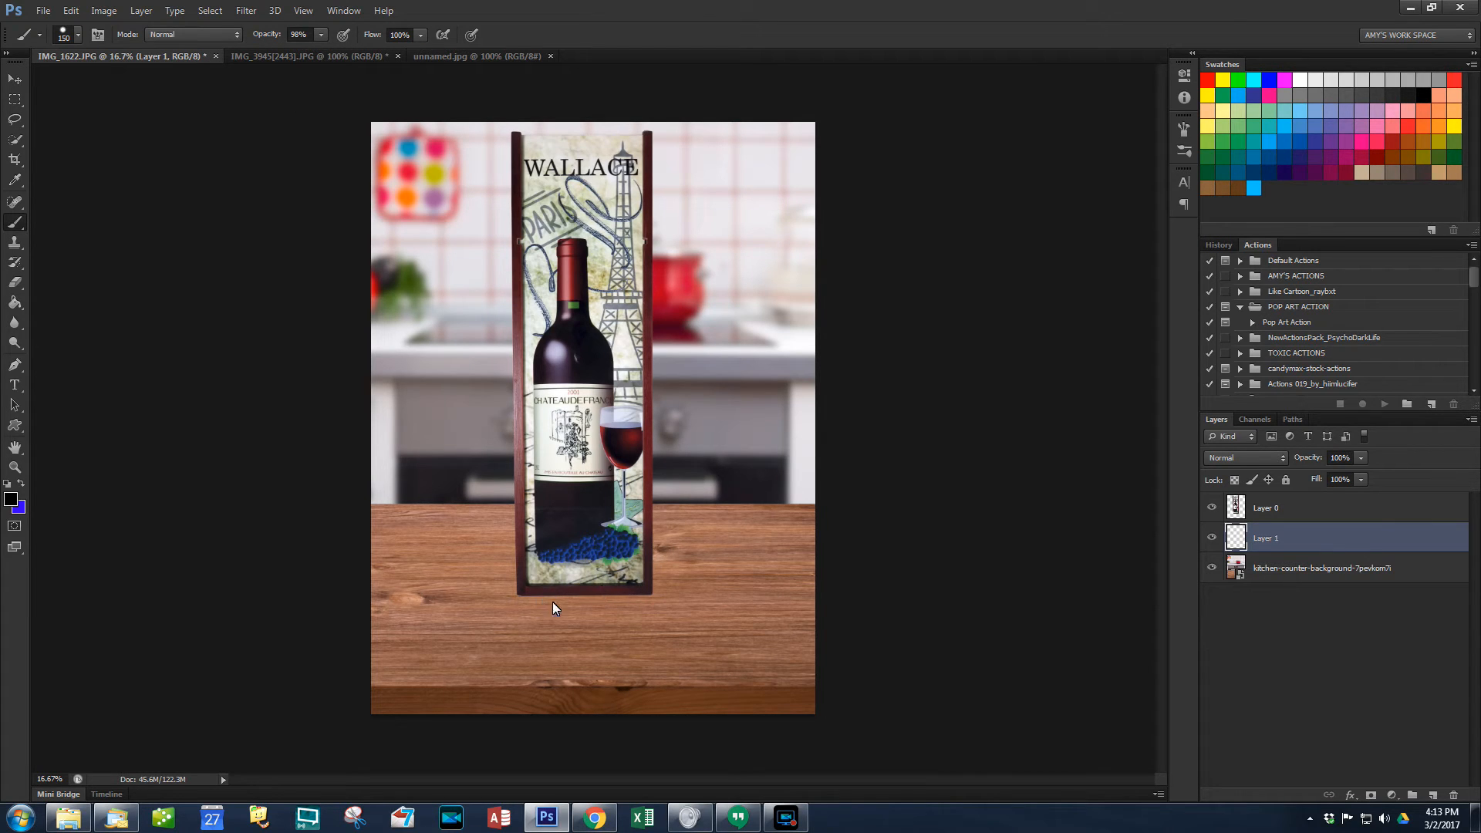
Step: Try a grey (666666) shadow stroke at 71% brush opacity beneath the wine box and undo it
{"action": "left_click", "coordinate": [318, 37]}
{"action": "left_click", "coordinate": [11, 499]}
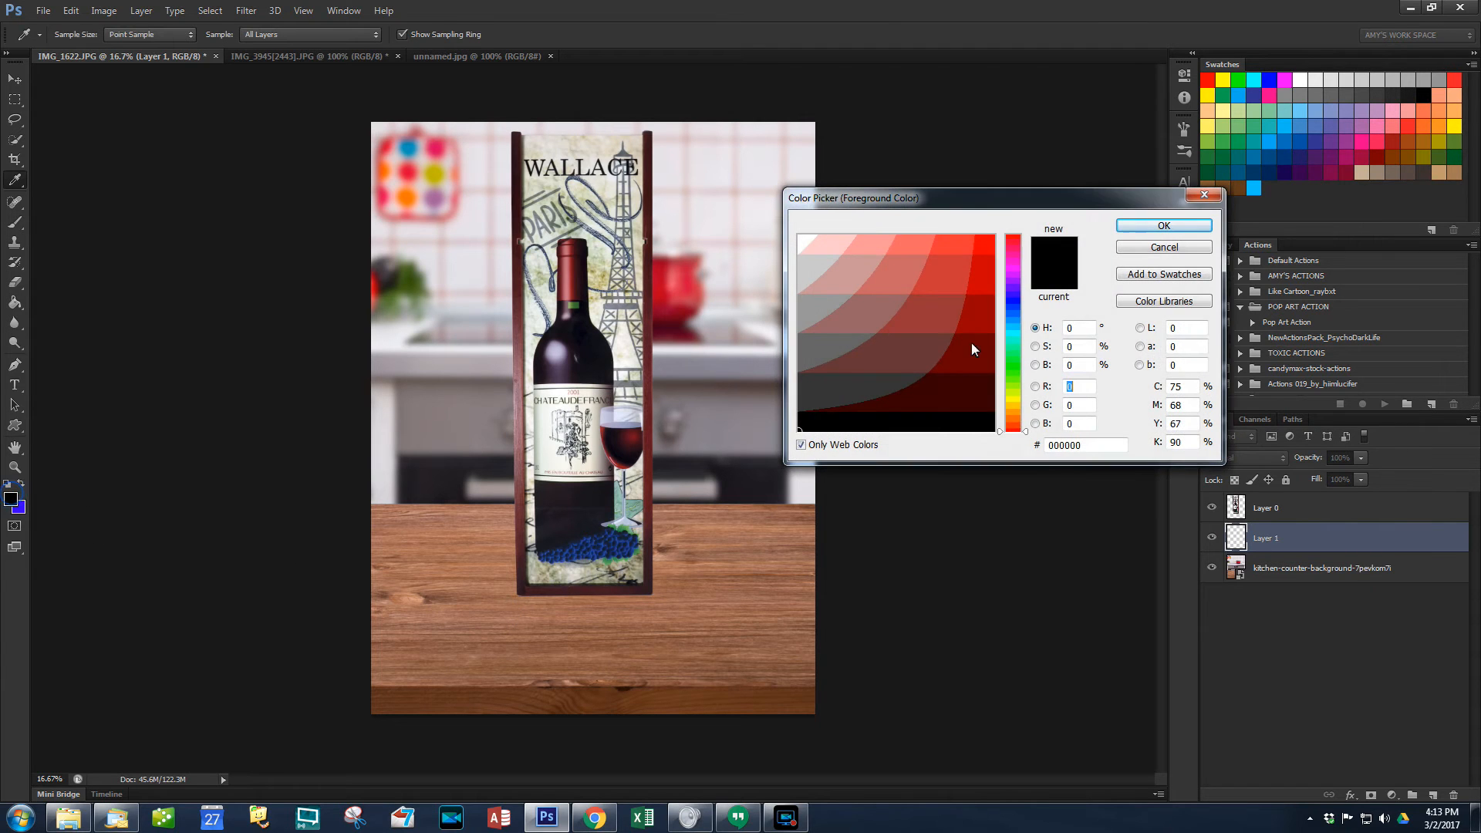
{"action": "left_click", "coordinate": [821, 391]}
{"action": "left_click", "coordinate": [807, 345]}
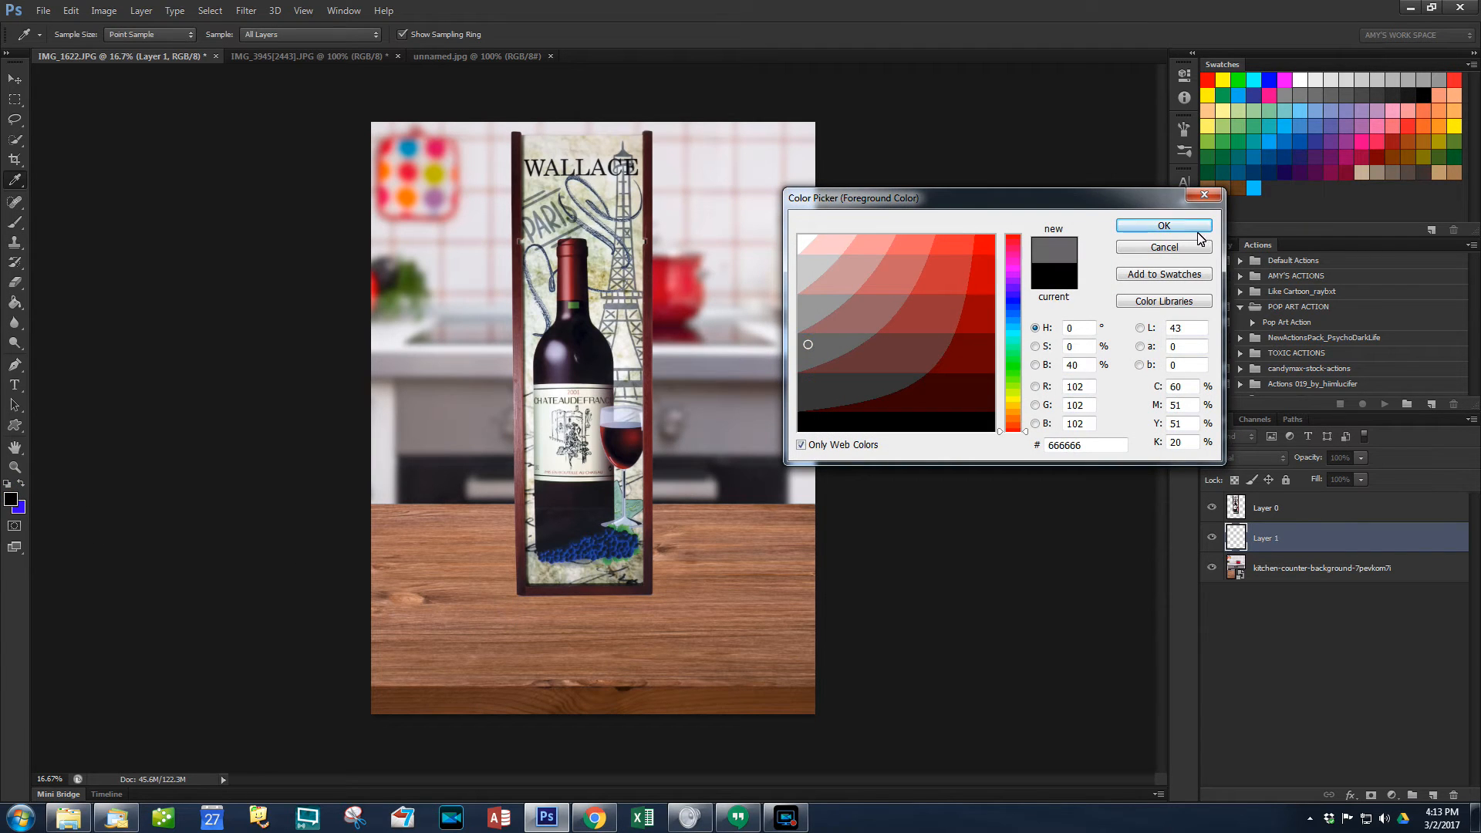
{"action": "left_click", "coordinate": [1164, 225]}
{"action": "left_click_drag", "start_coordinate": [529, 612], "coordinate": [635, 616]}
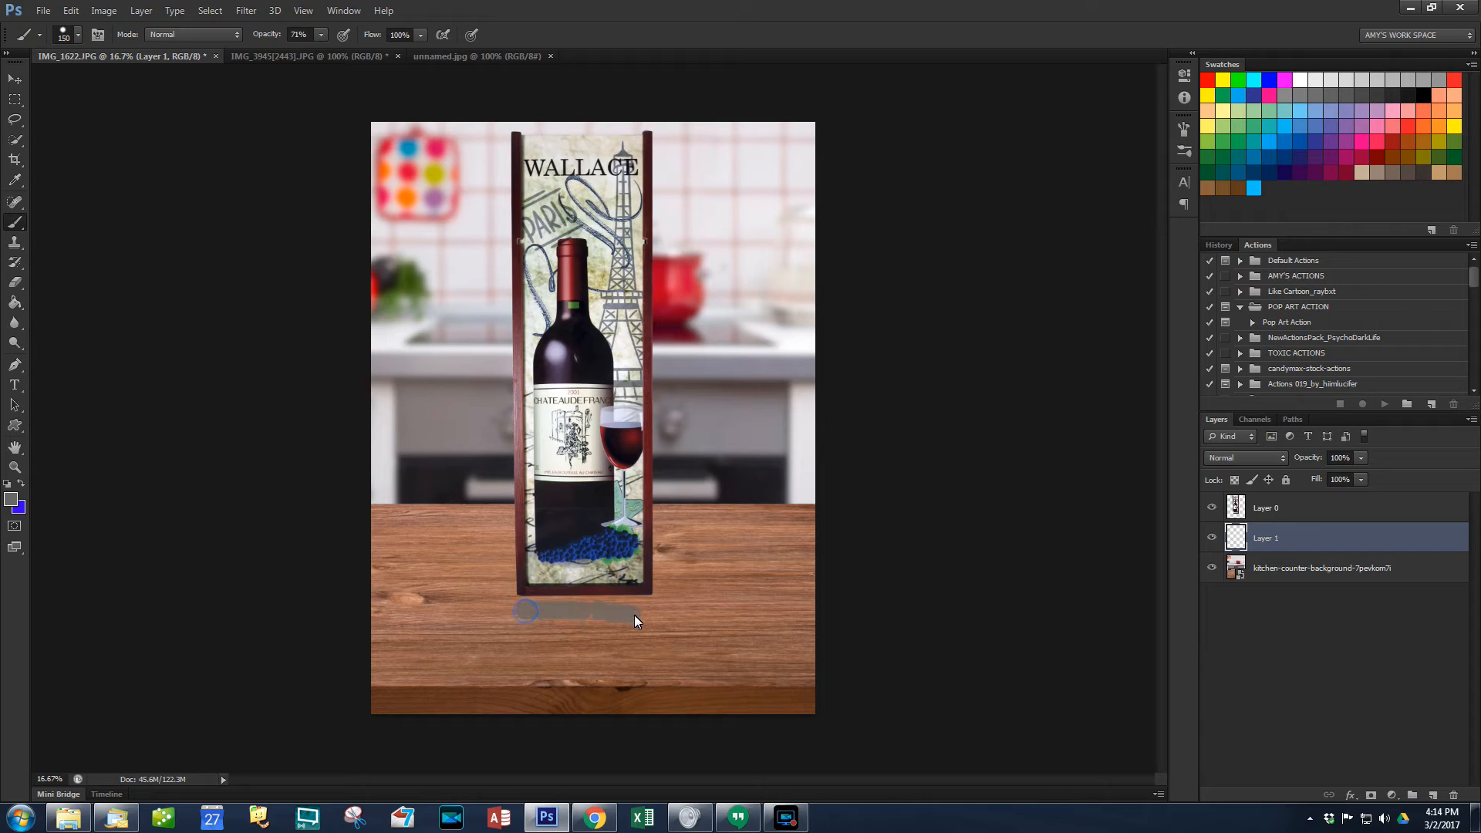
{"action": "key", "text": "ctrl+z"}
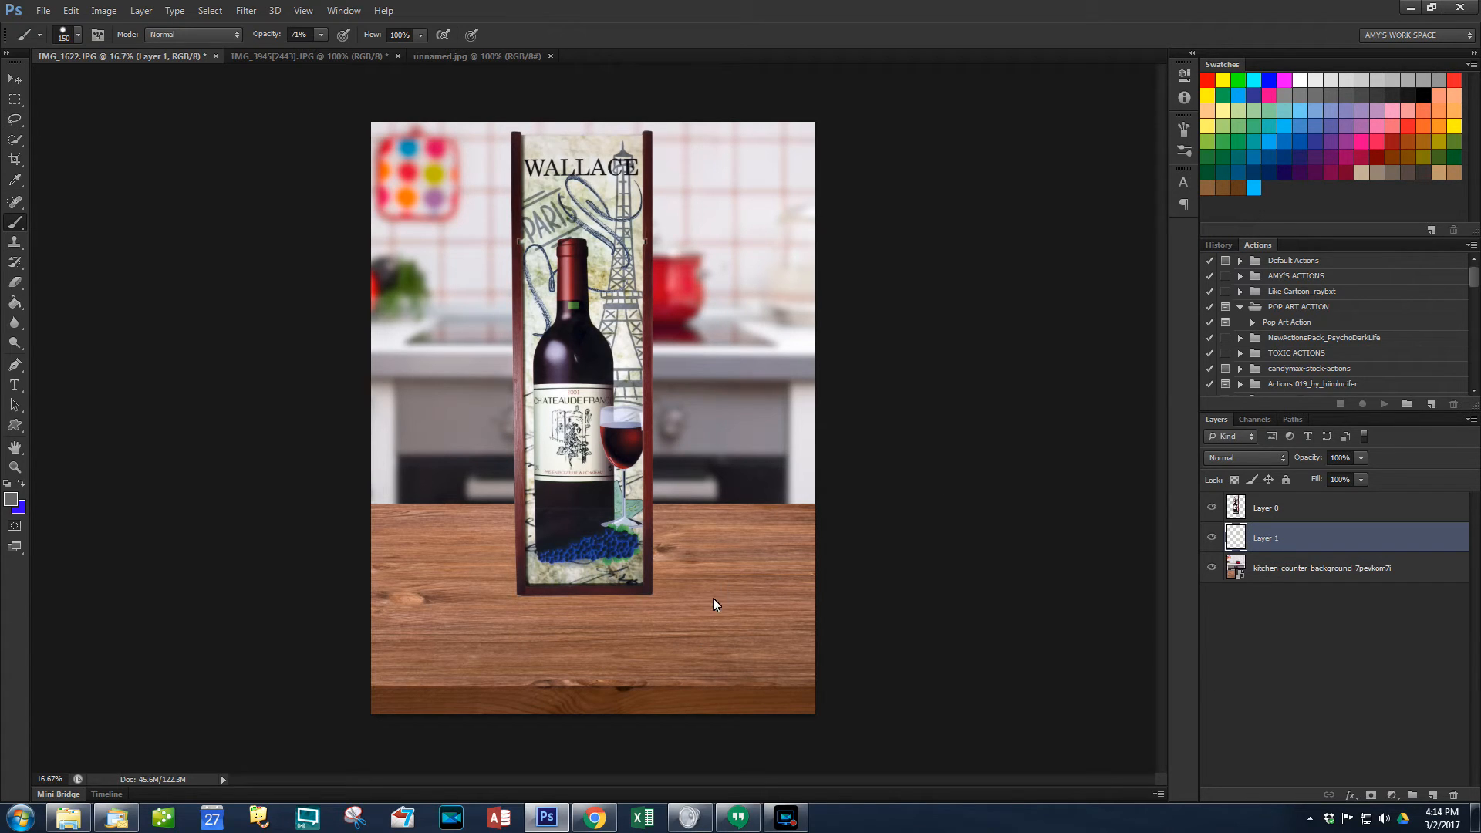
Step: Add a new layer, move it below the kitchen background layer, and hide the kitchen layer
{"action": "left_click", "coordinate": [1259, 577]}
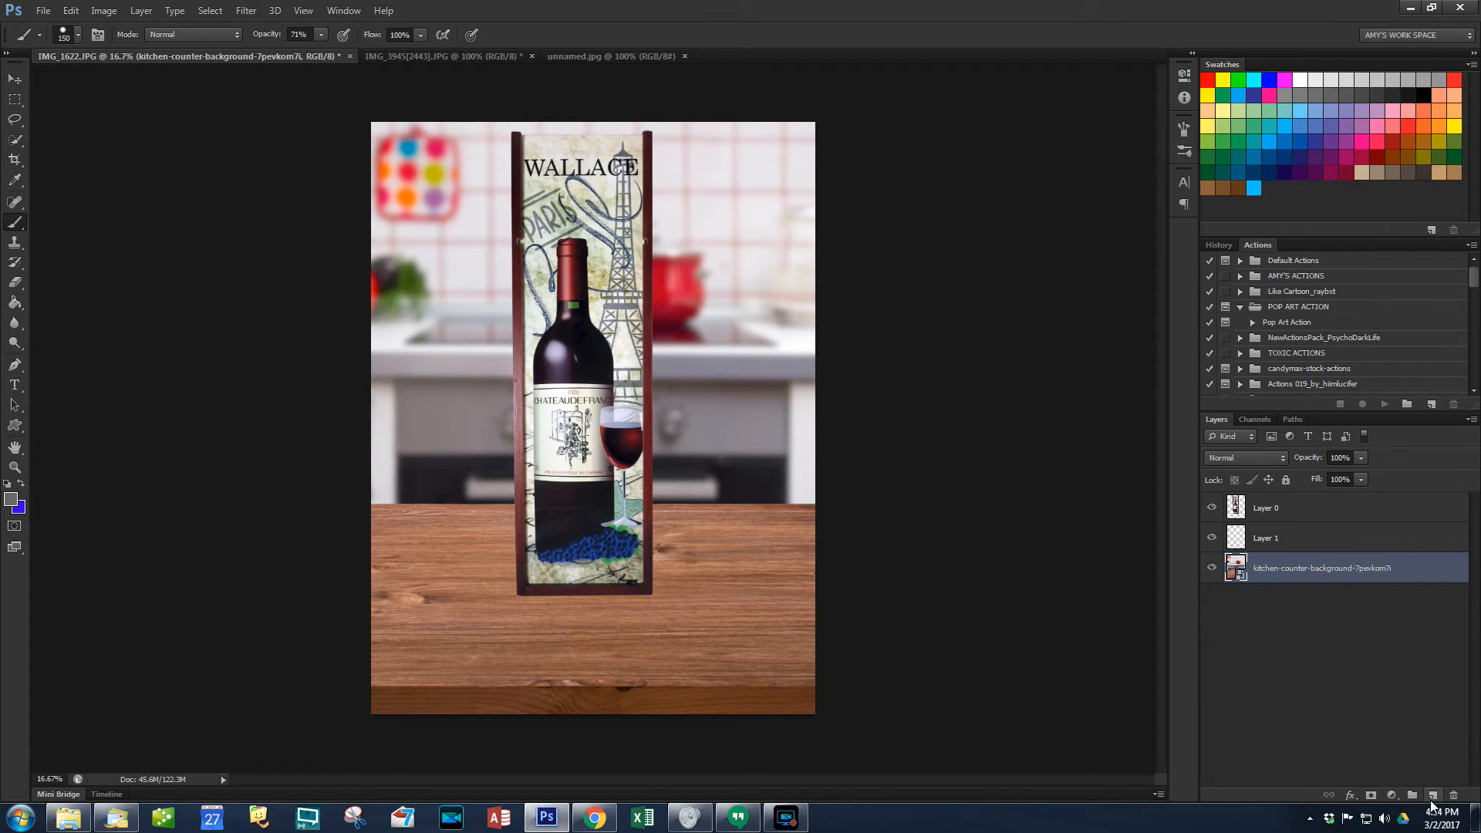
{"action": "left_click", "coordinate": [1432, 796]}
{"action": "left_click_drag", "start_coordinate": [1246, 563], "coordinate": [1246, 602]}
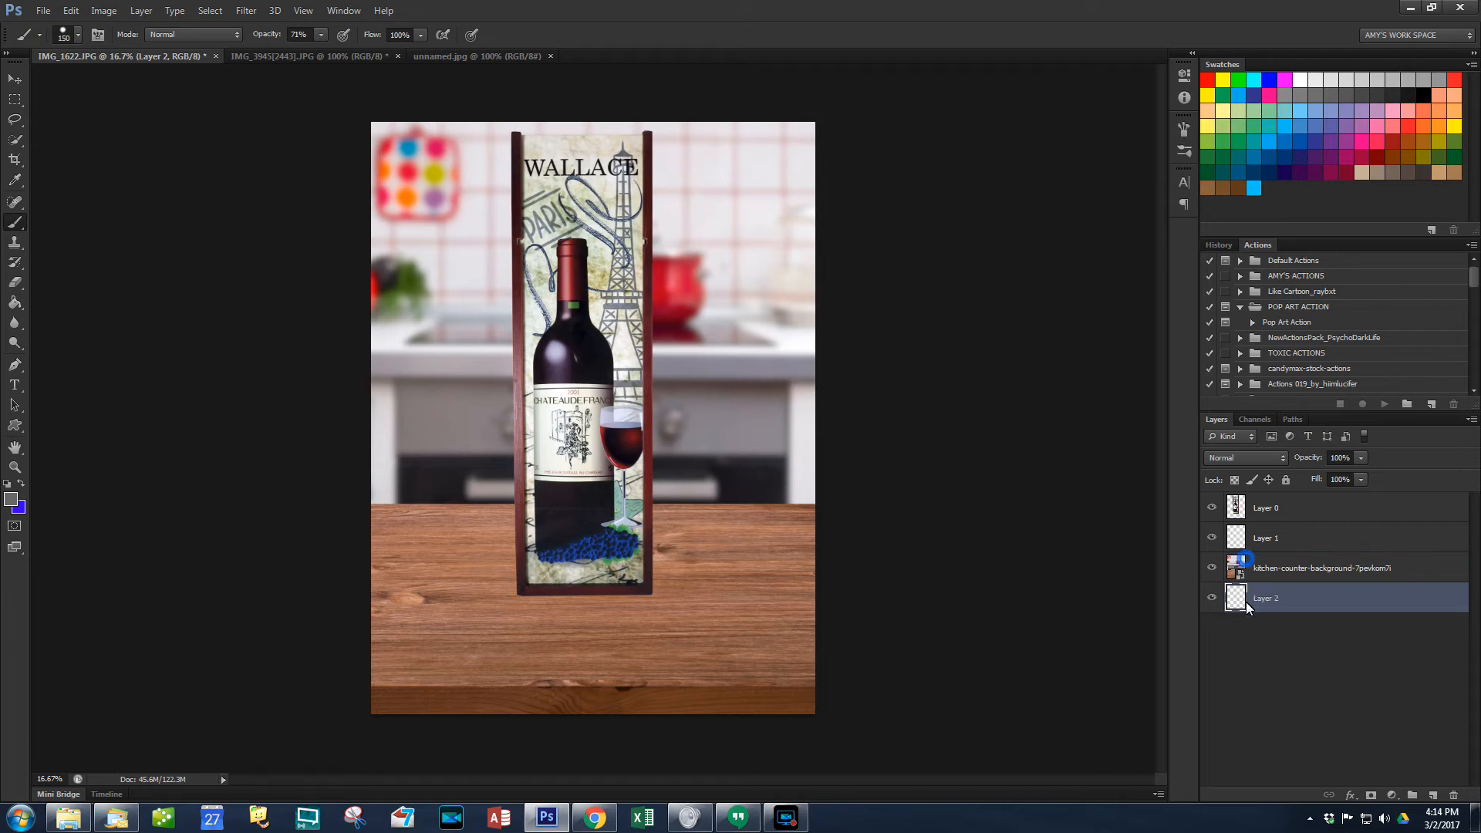
{"action": "left_click", "coordinate": [1210, 567]}
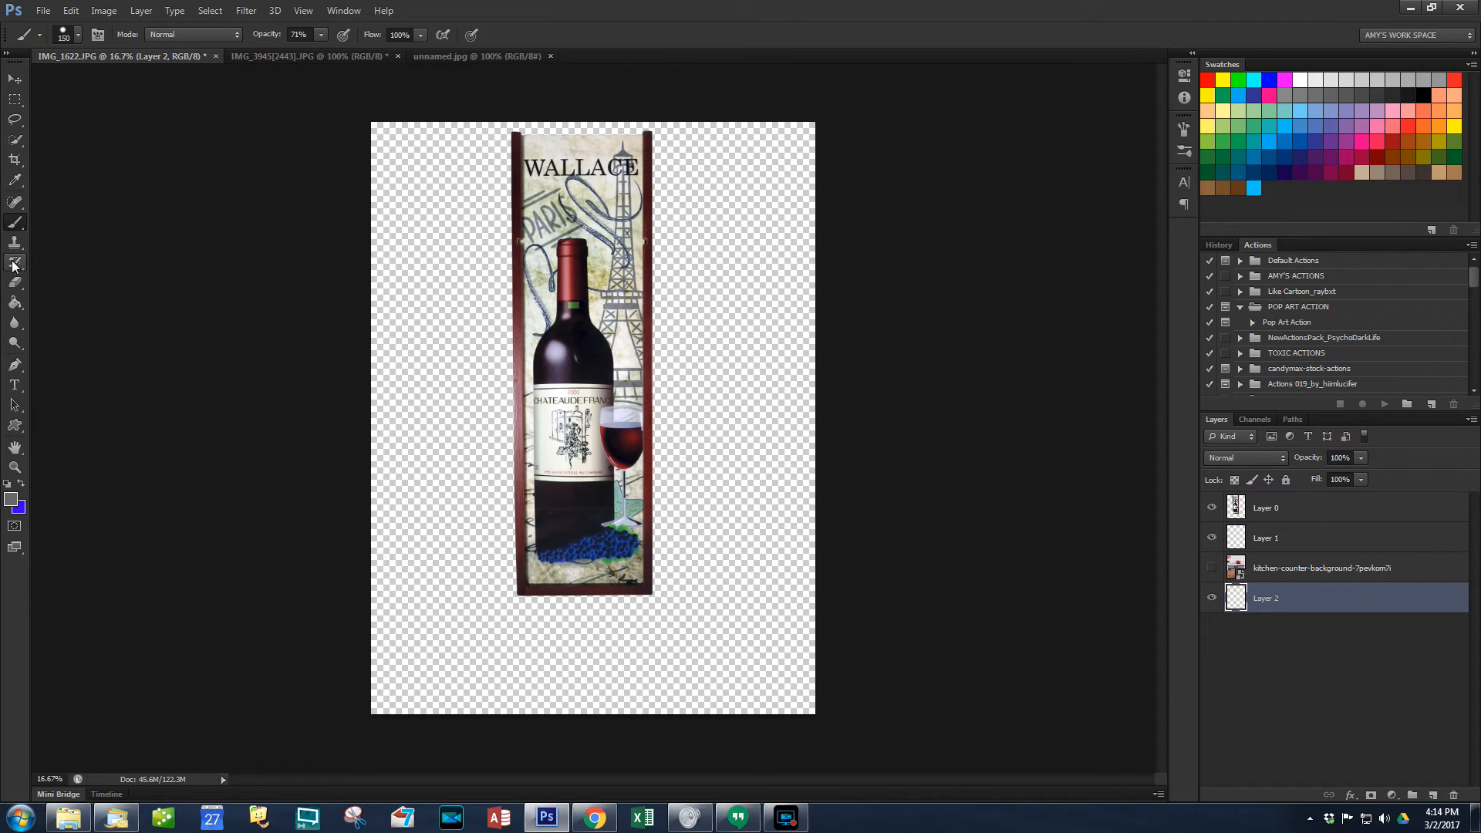
Step: Reset the colours to default, make white the foreground, and fill Layer 2 with it using the Paint Bucket
{"action": "left_click", "coordinate": [7, 485]}
{"action": "left_click", "coordinate": [21, 484]}
{"action": "left_click", "coordinate": [14, 304]}
{"action": "left_click", "coordinate": [539, 653]}
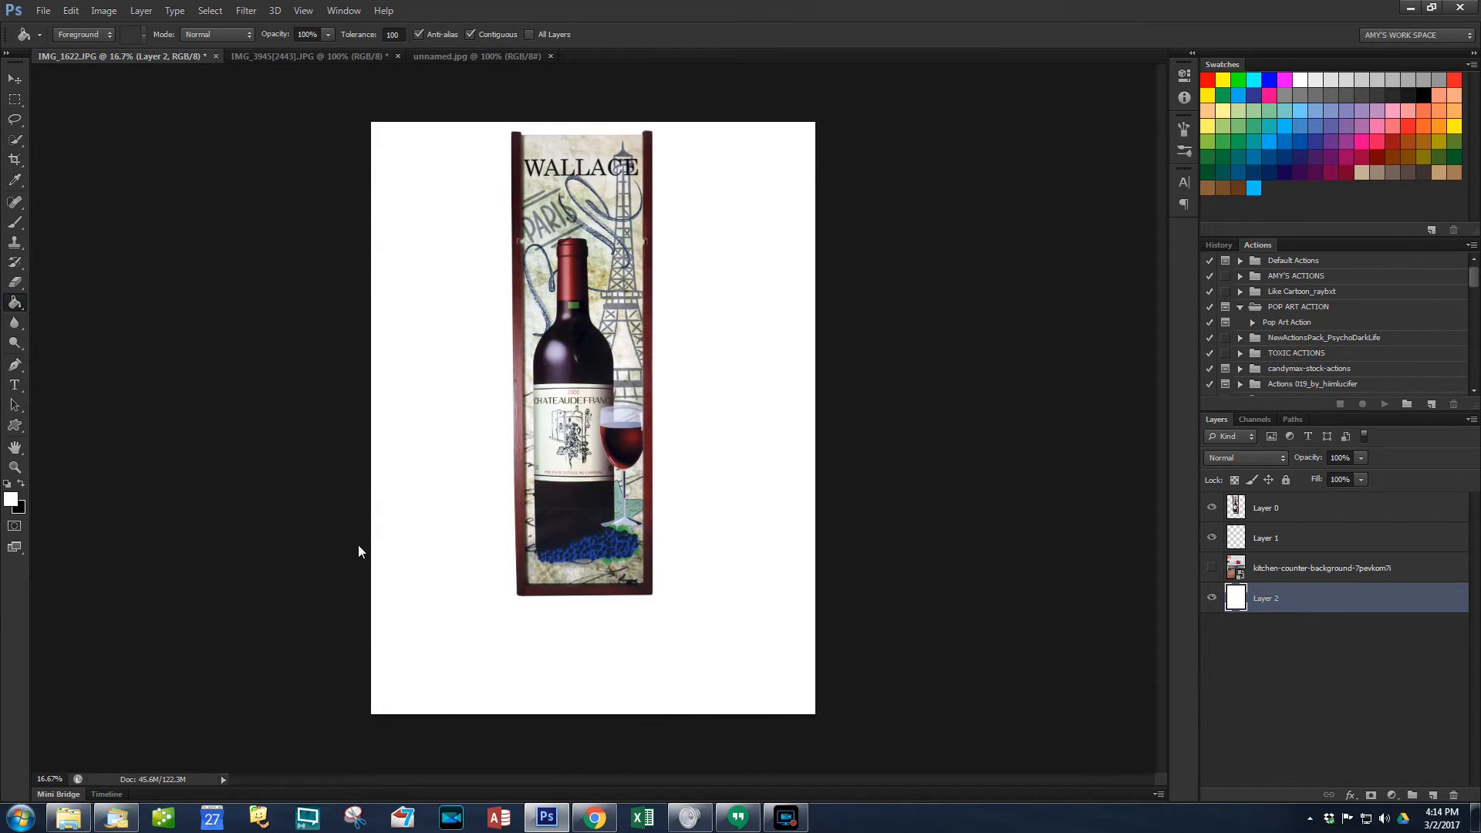
Step: Return to the Brush with black as foreground, try a stroke beneath the box on the white layer, and undo it
{"action": "left_click", "coordinate": [21, 485]}
{"action": "left_click", "coordinate": [14, 222]}
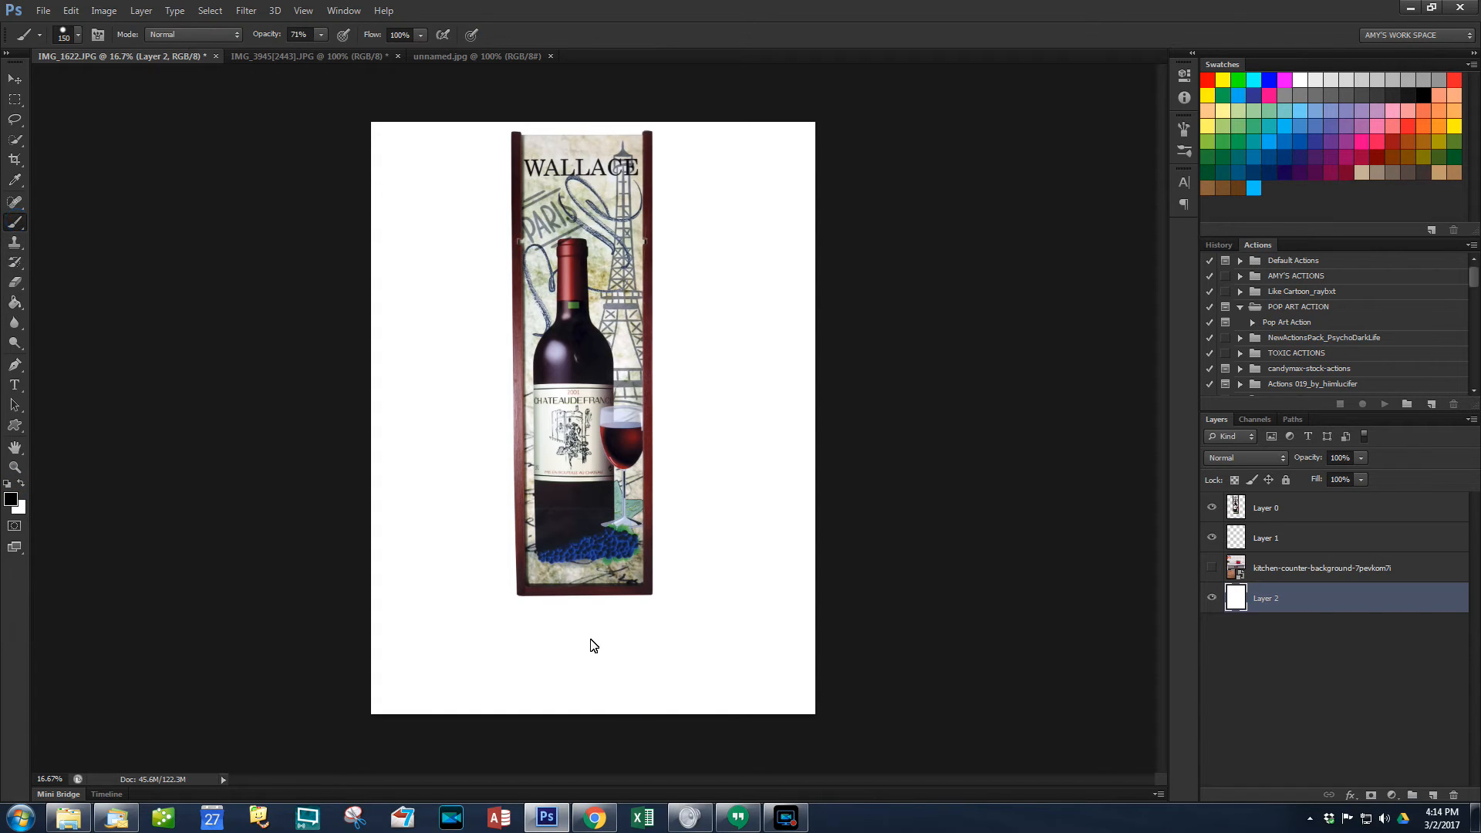
{"action": "left_click_drag", "start_coordinate": [530, 611], "coordinate": [725, 615]}
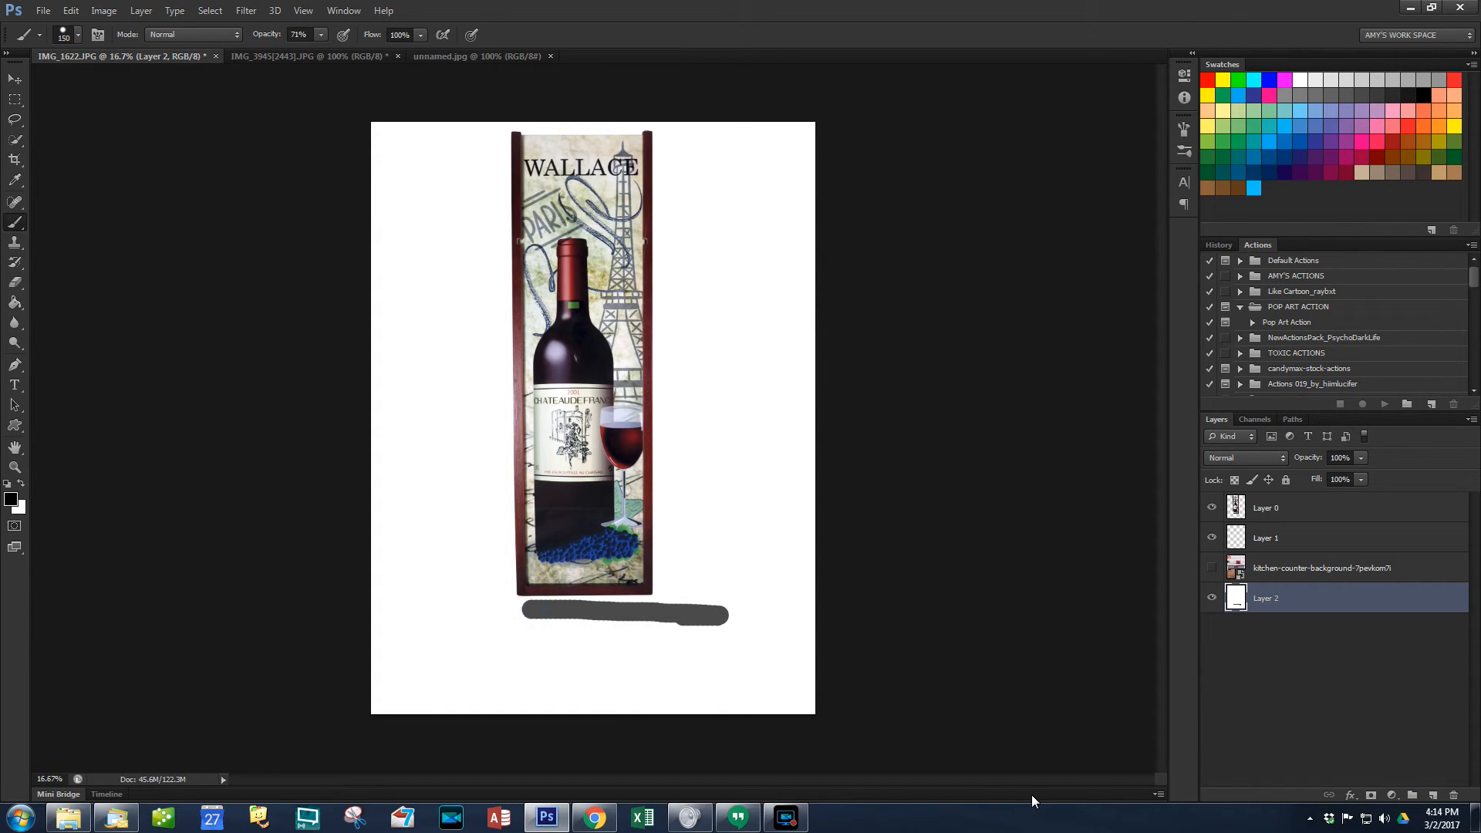
{"action": "key", "text": "ctrl+z"}
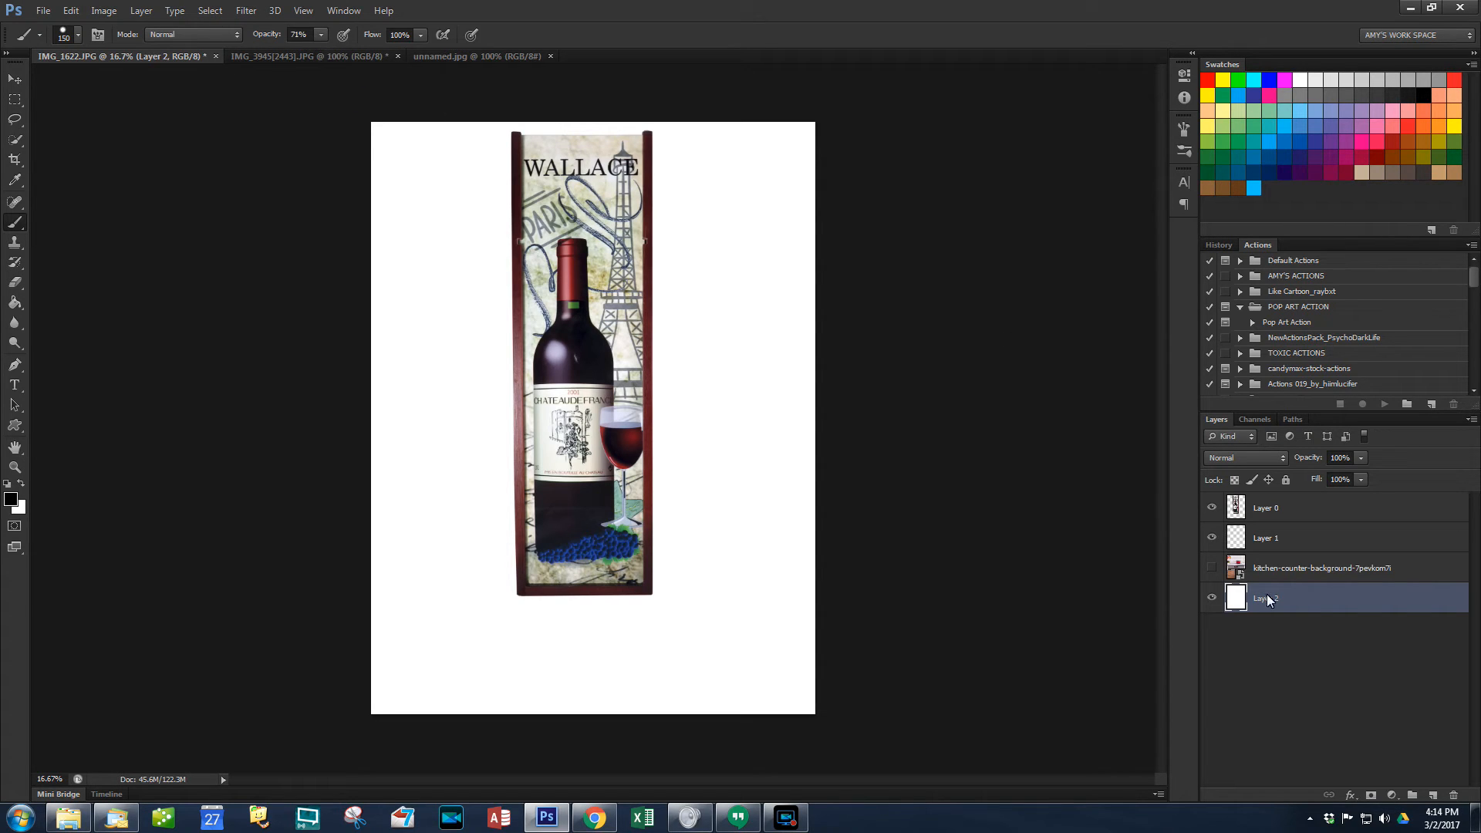
Step: Try a black brush stroke at 22% opacity across the area beneath the box on Layer 1 and step back
{"action": "left_click", "coordinate": [1265, 542]}
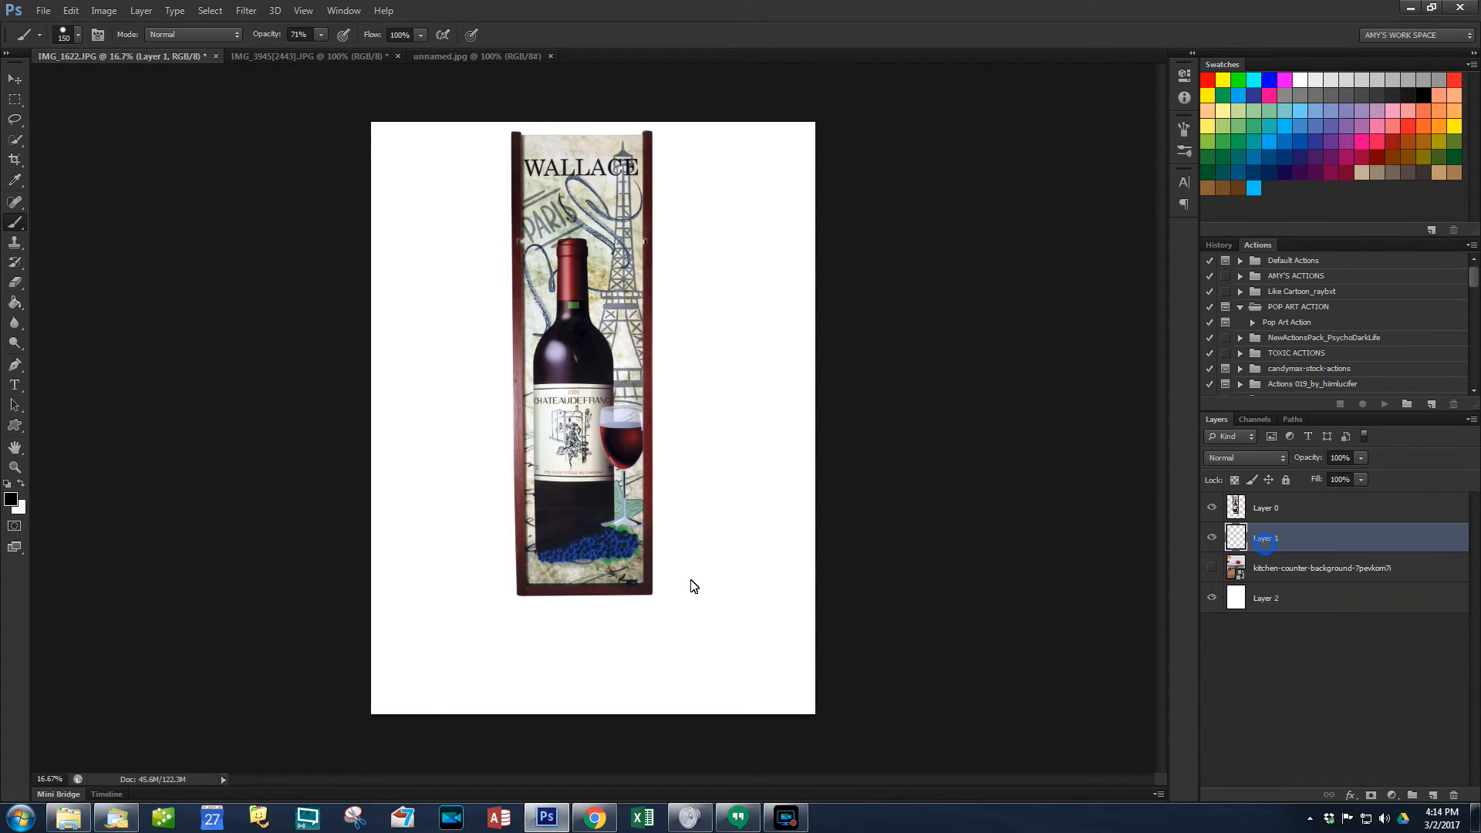
{"action": "left_click", "coordinate": [321, 36]}
{"action": "left_click_drag", "start_coordinate": [287, 49], "coordinate": [283, 51]}
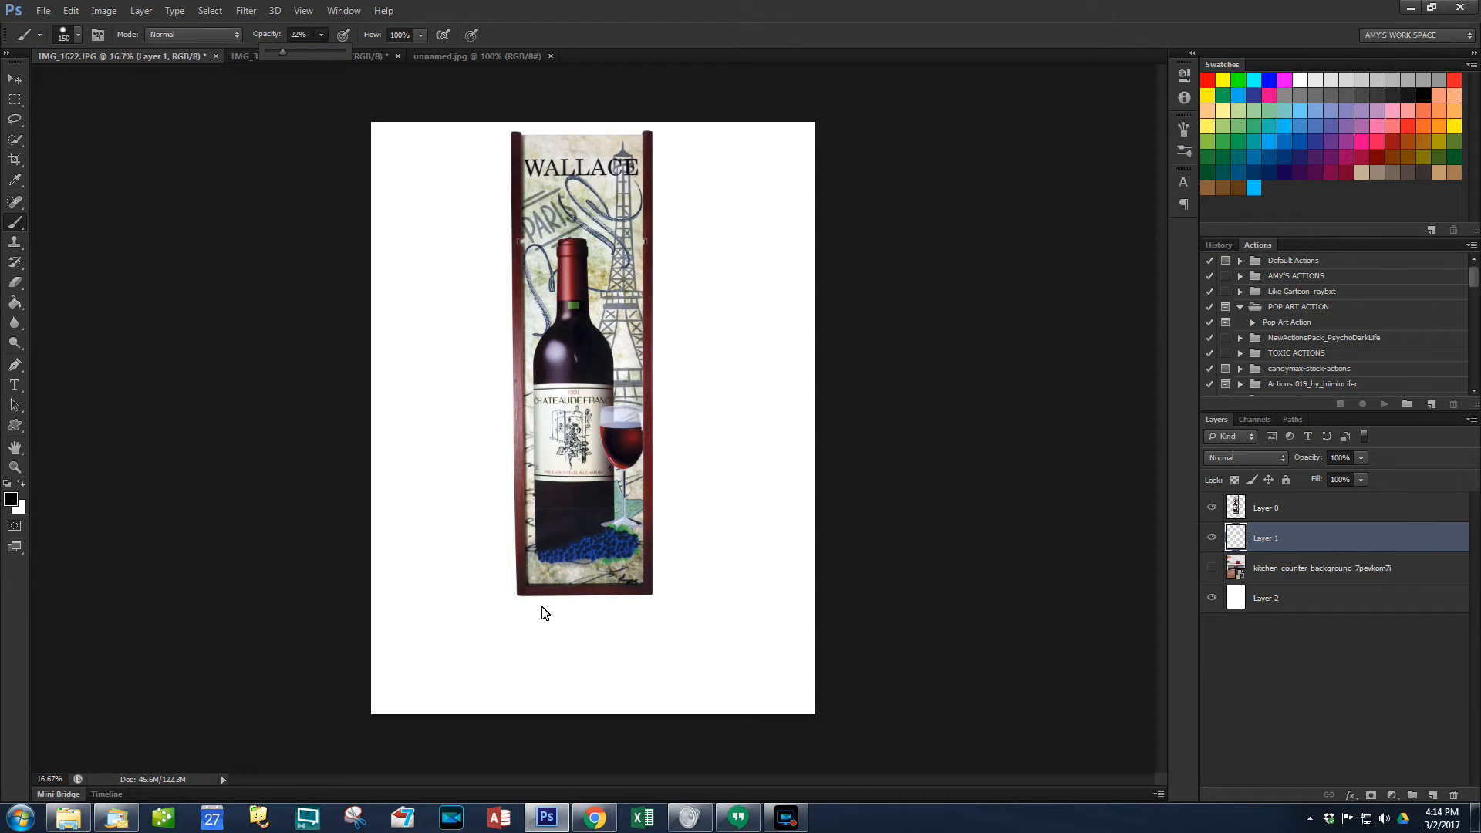
{"action": "mouse_move", "coordinate": [532, 614]}
{"action": "left_mouse_down"}
{"action": "mouse_move", "coordinate": [651, 615]}
{"action": "mouse_move", "coordinate": [767, 587]}
{"action": "mouse_move", "coordinate": [982, 598]}
{"action": "mouse_move", "coordinate": [531, 523]}
{"action": "mouse_move", "coordinate": [810, 542]}
{"action": "left_mouse_up"}
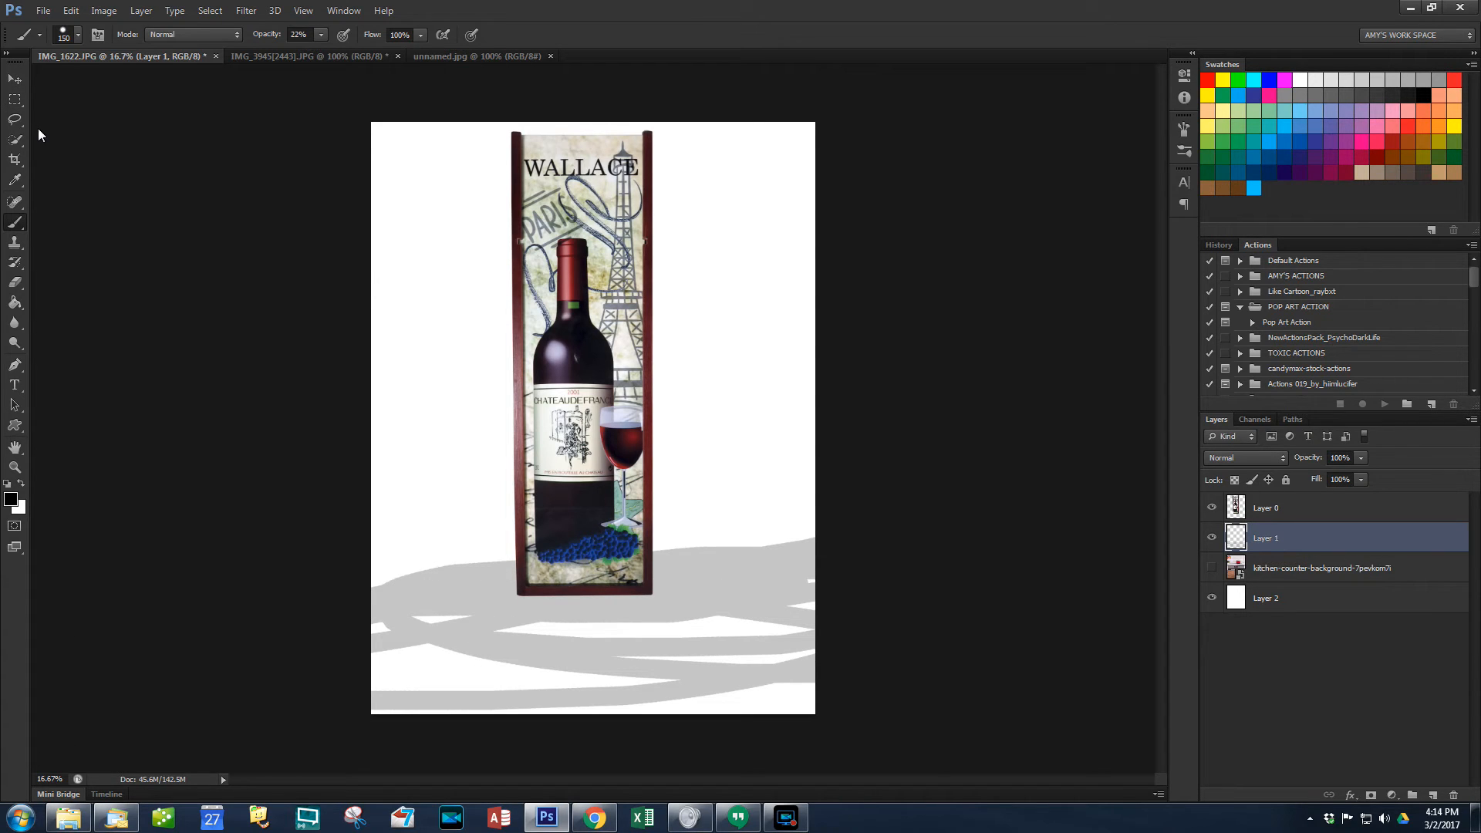
{"action": "left_click", "coordinate": [70, 10]}
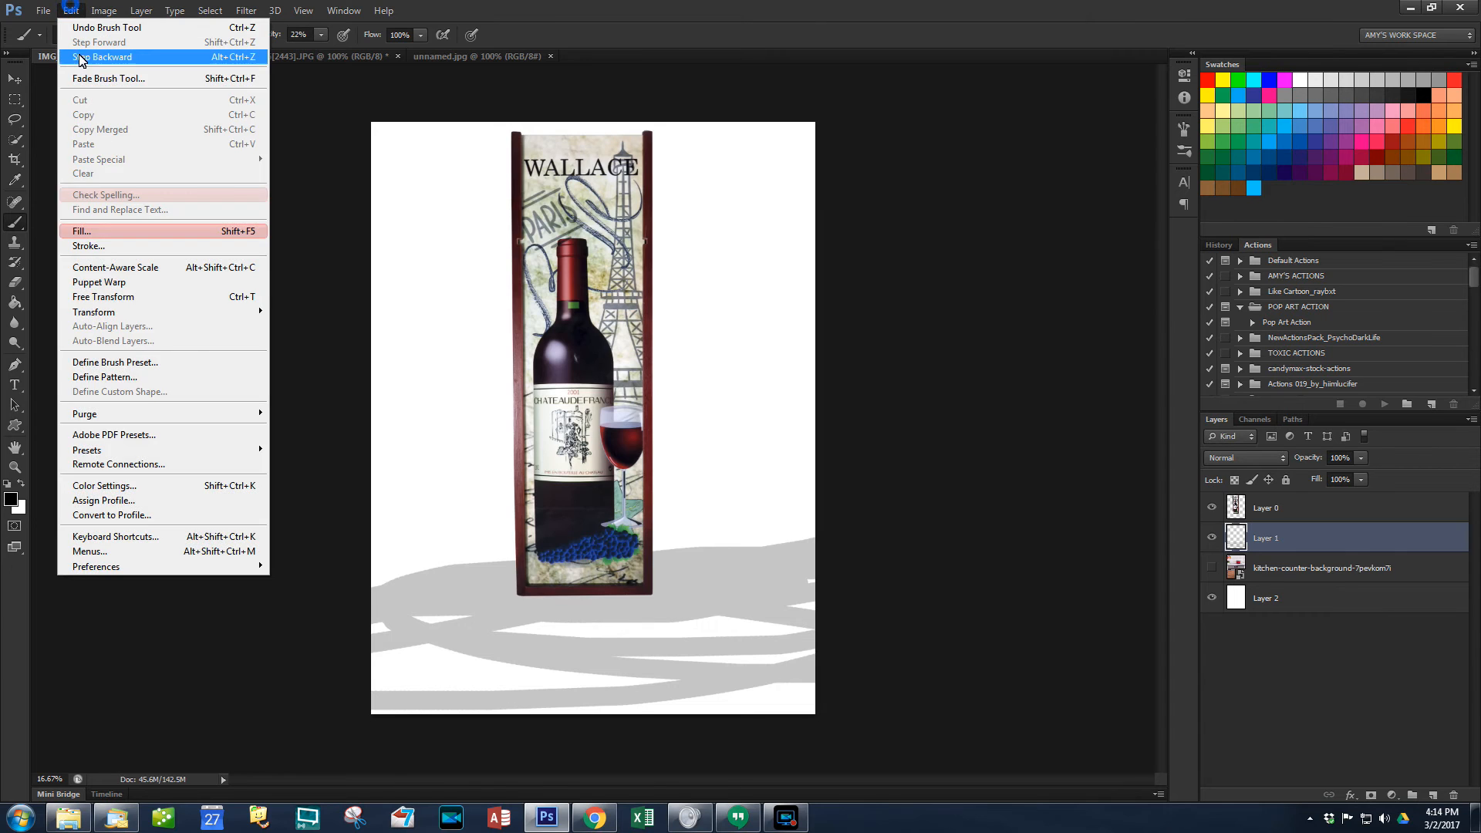
{"action": "left_click", "coordinate": [80, 58]}
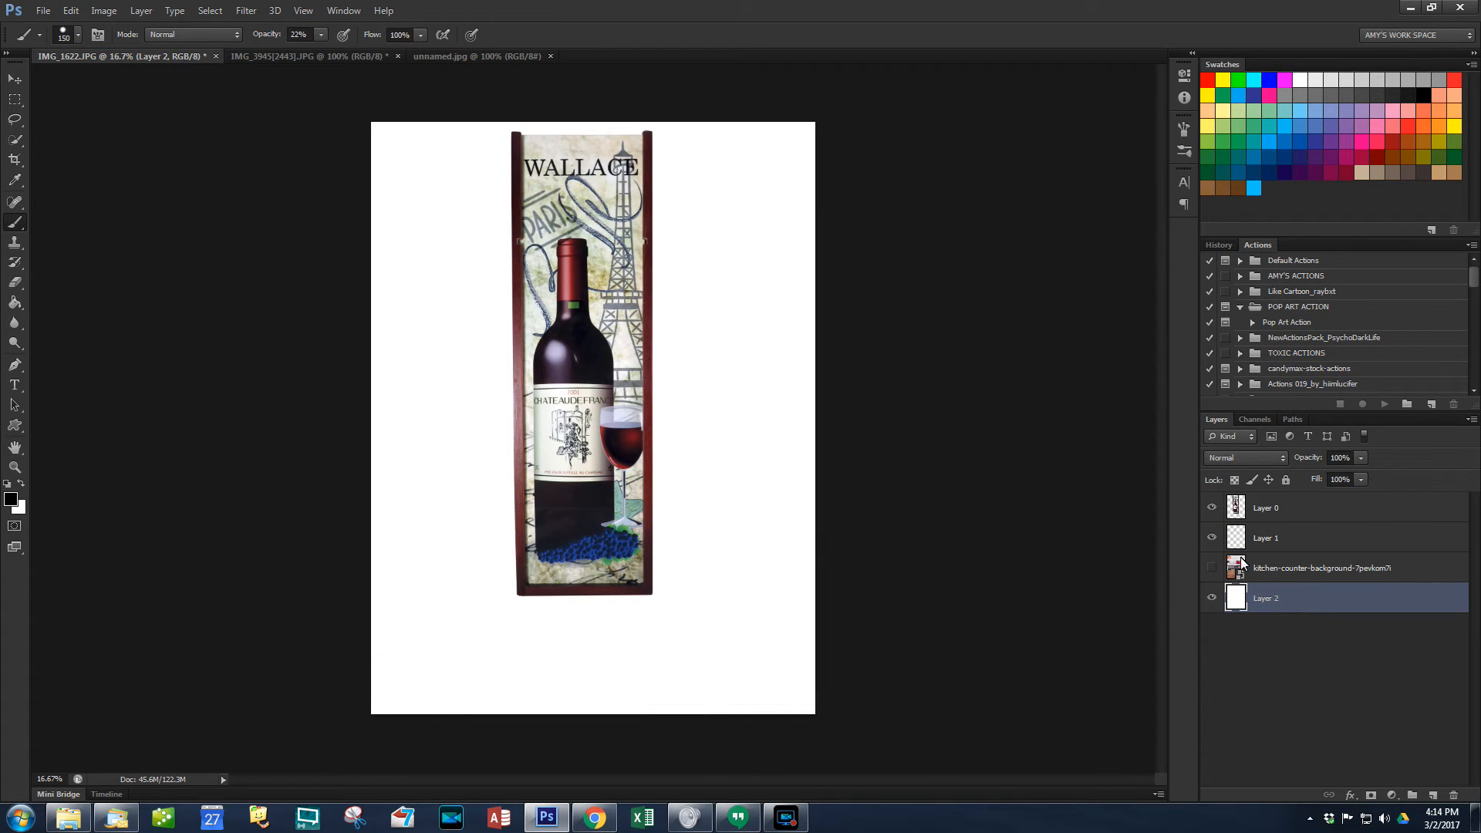
Step: Reselect Layer 1, try a hard black stroke at 100% brush opacity beneath the box, and undo the stroke
{"action": "left_click", "coordinate": [1258, 538]}
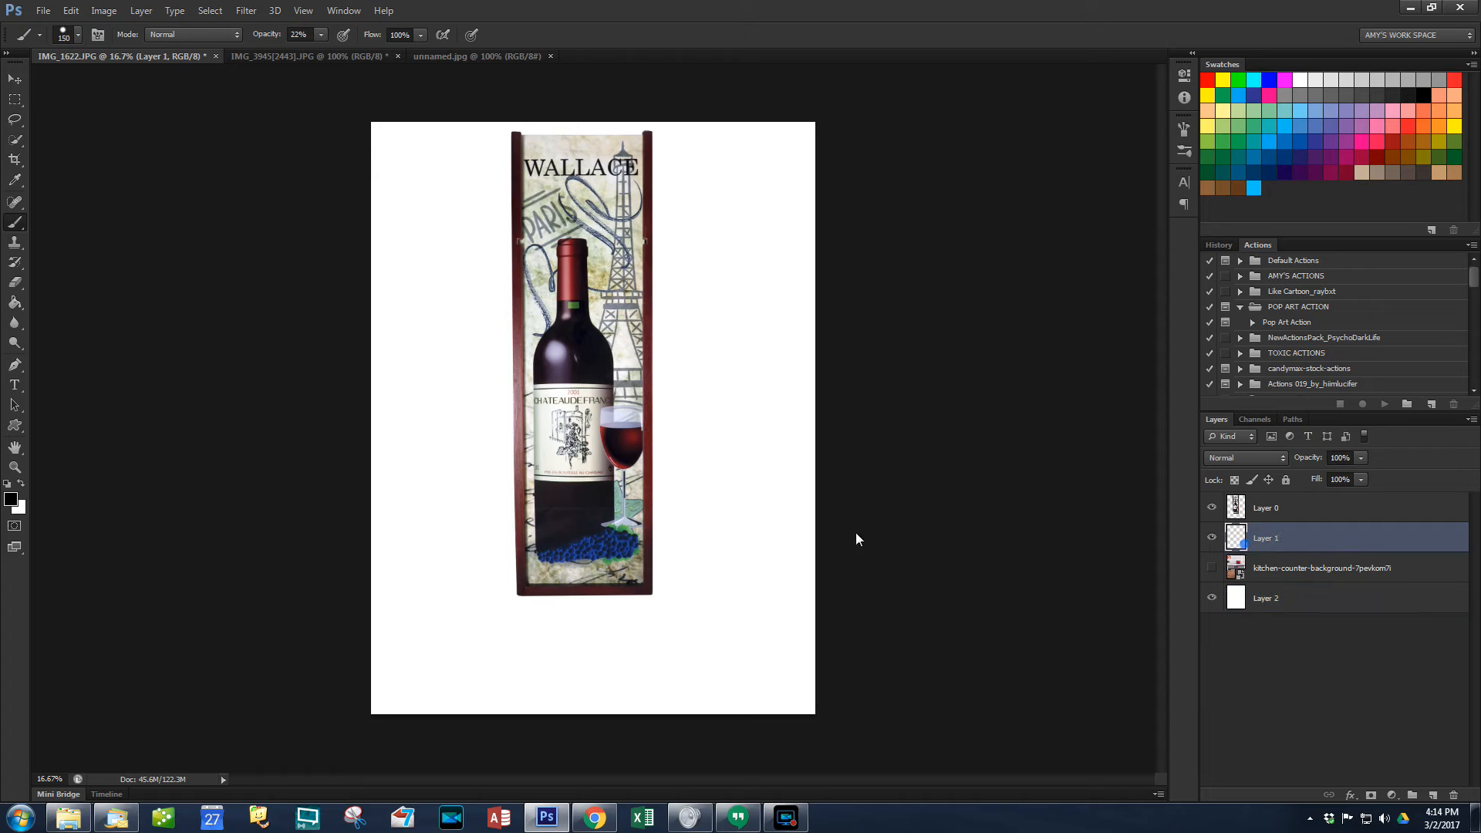
{"action": "left_click", "coordinate": [320, 35]}
{"action": "left_click_drag", "start_coordinate": [321, 51], "coordinate": [429, 57]}
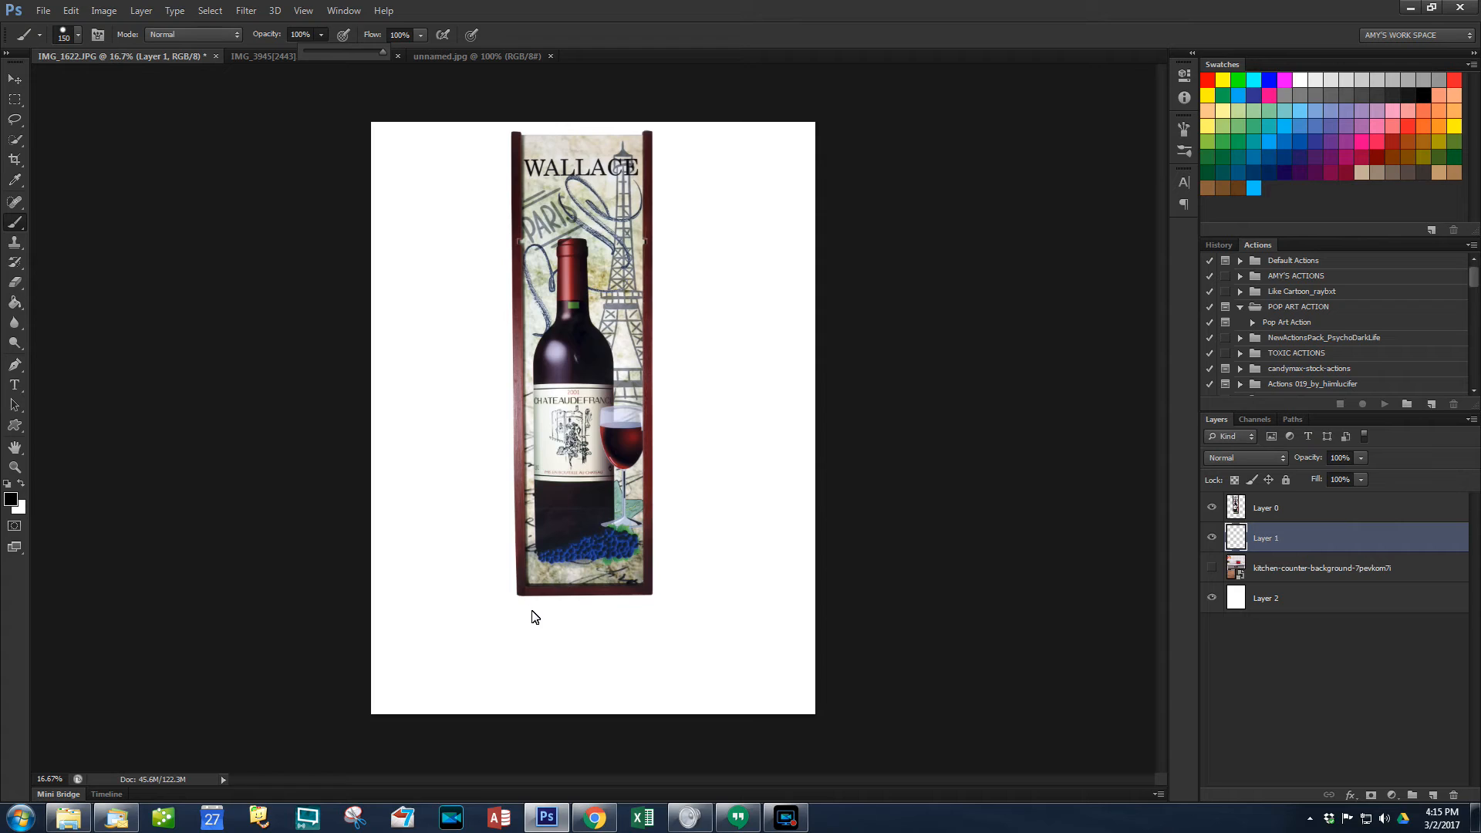
{"action": "left_click_drag", "start_coordinate": [565, 609], "coordinate": [642, 610]}
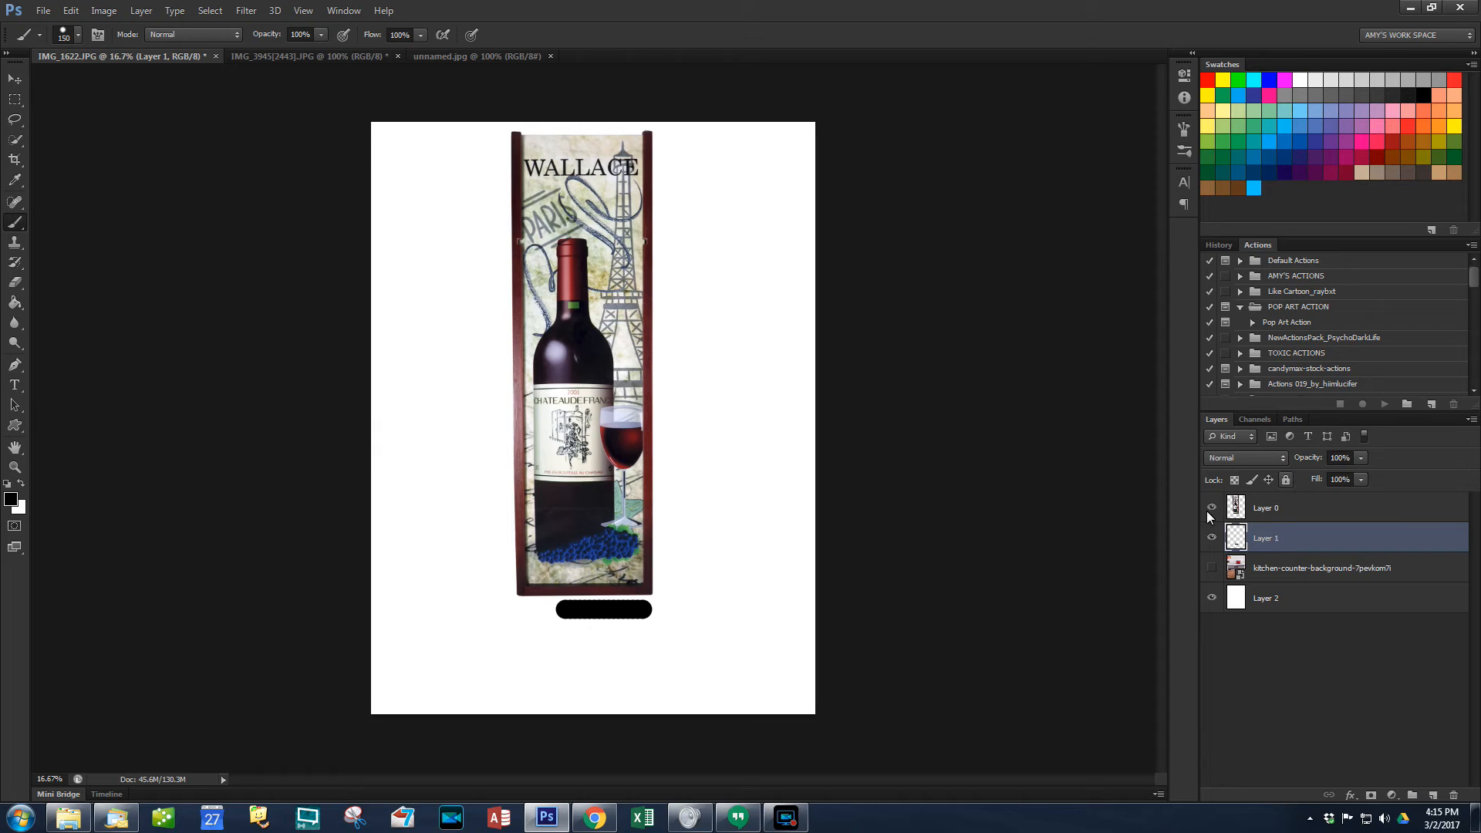
{"action": "key", "text": "ctrl+z"}
Step: Choose the soft round brush with 0% hardness, enlarge it to 300 px, and try and undo a stroke beneath the box
{"action": "left_click", "coordinate": [77, 36]}
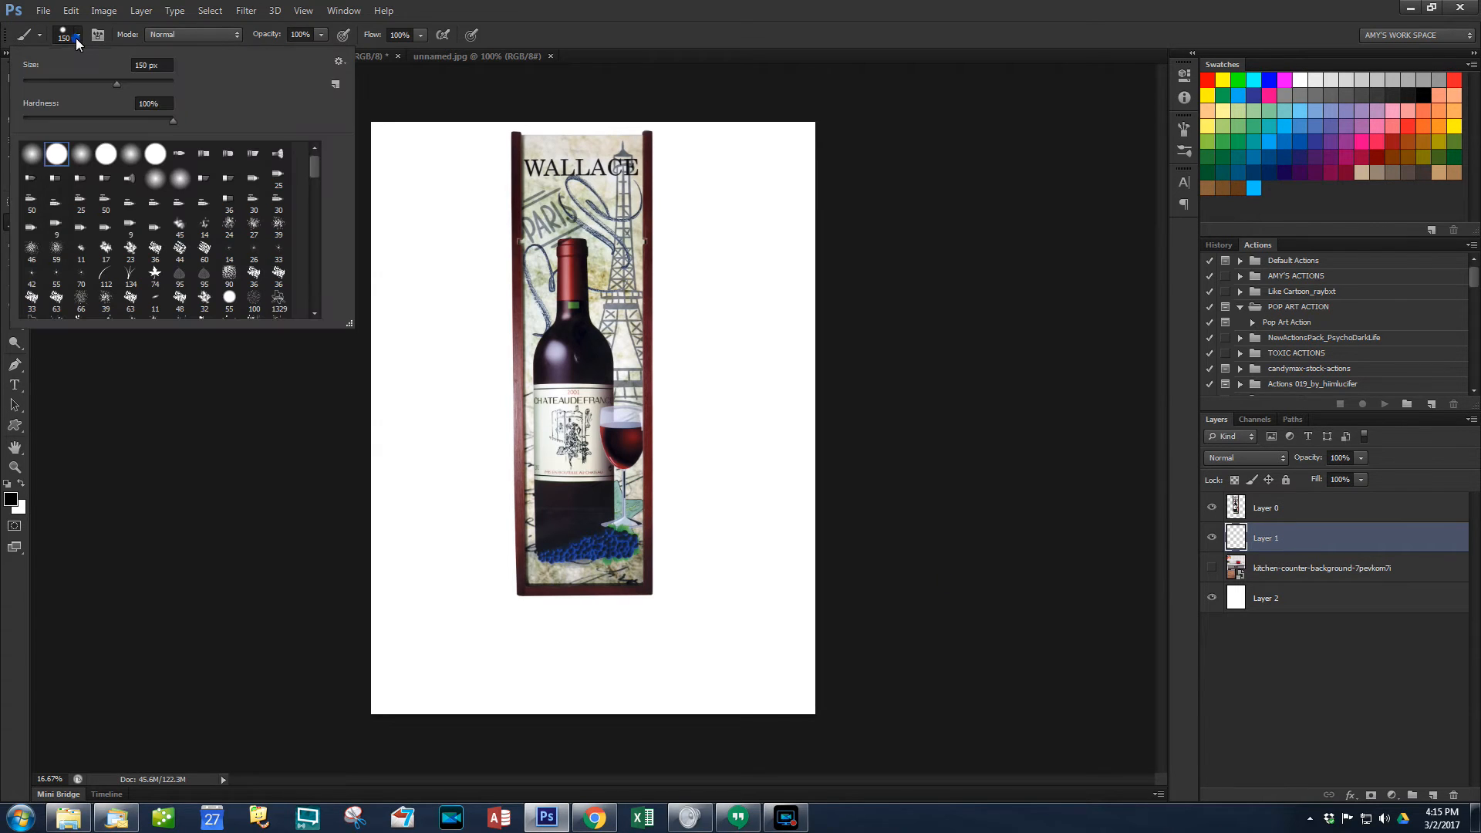
{"action": "double_click", "coordinate": [27, 152]}
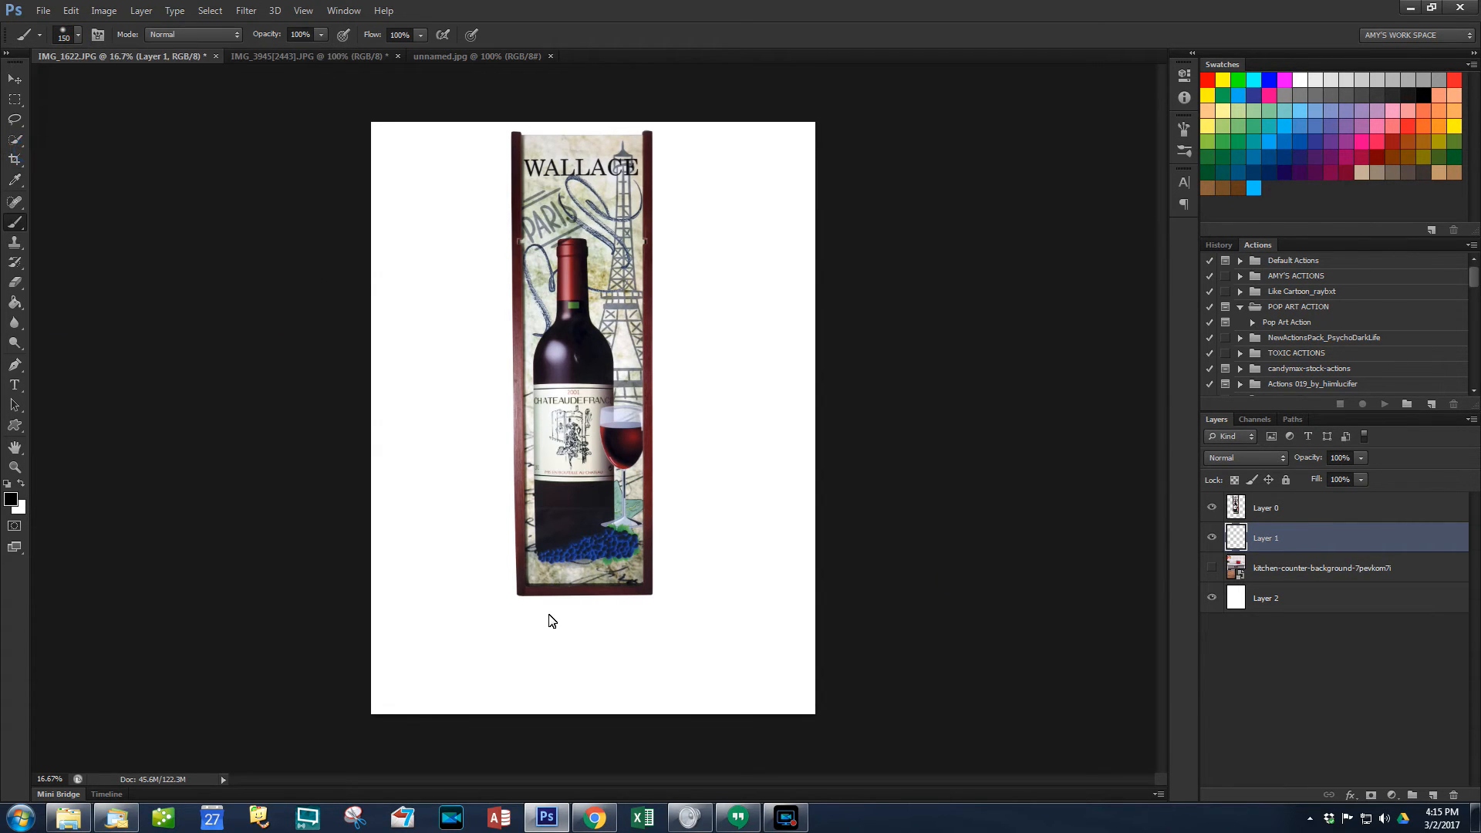
{"action": "key", "text": "bracketright"}
{"action": "key", "text": "bracketright"}
{"action": "key", "text": "bracketright"}
{"action": "key", "text": "bracketright"}
{"action": "left_click_drag", "start_coordinate": [532, 612], "coordinate": [673, 613]}
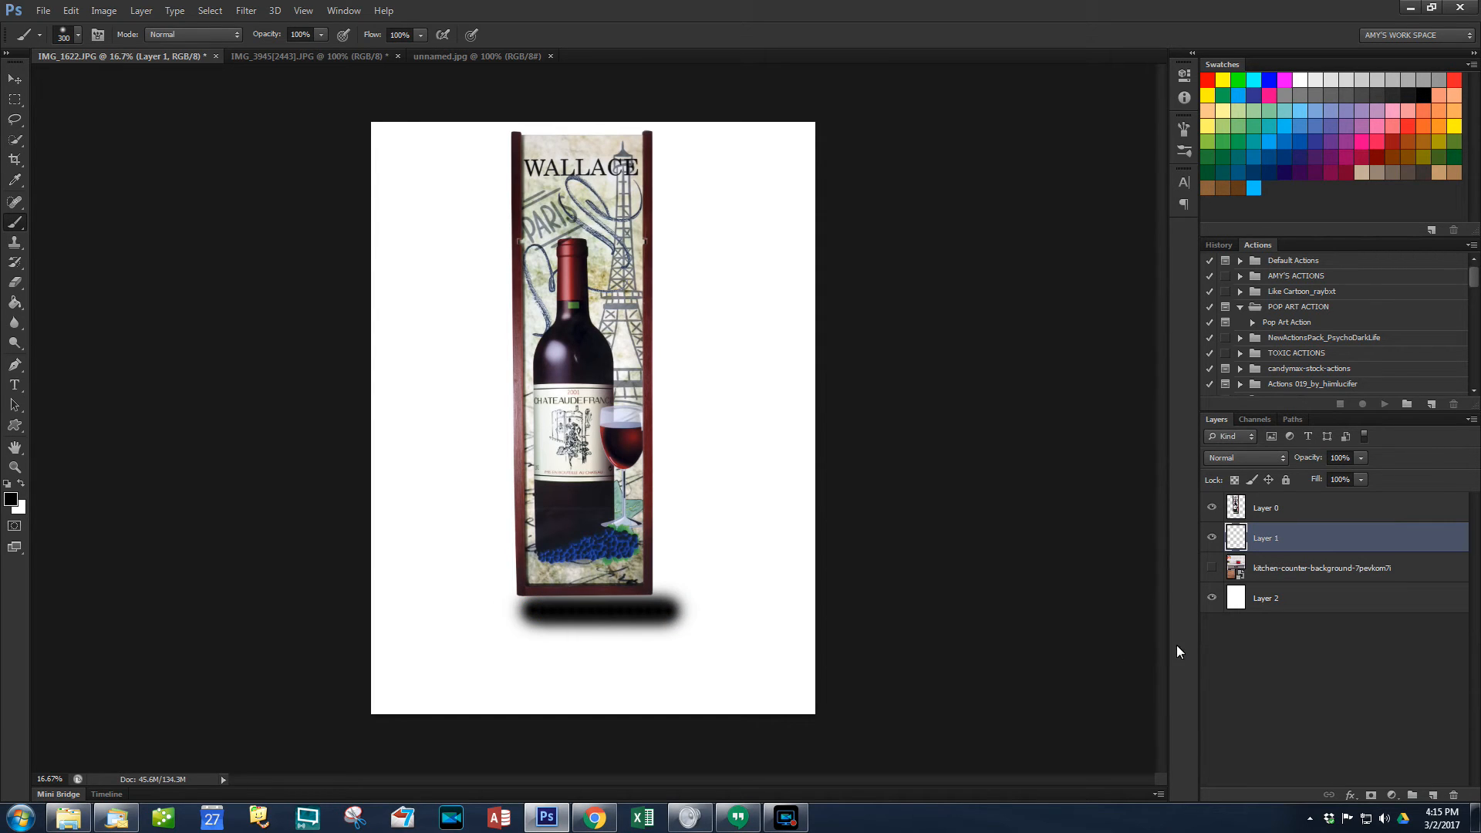
{"action": "key", "text": "ctrl+z"}
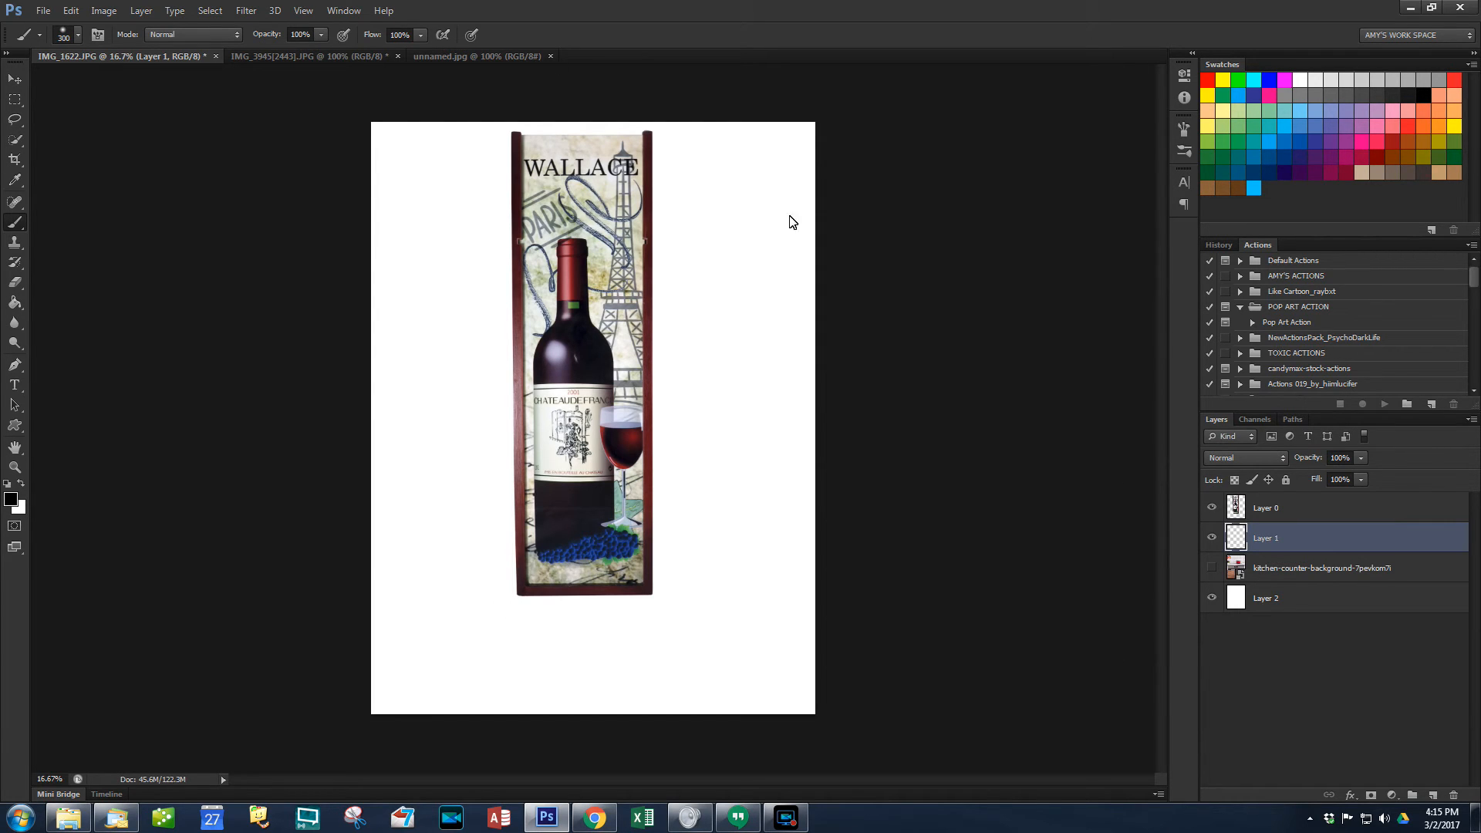
Step: Try a 200 px soft black stroke at 76% brush opacity beneath the box and undo it
{"action": "left_click", "coordinate": [77, 35]}
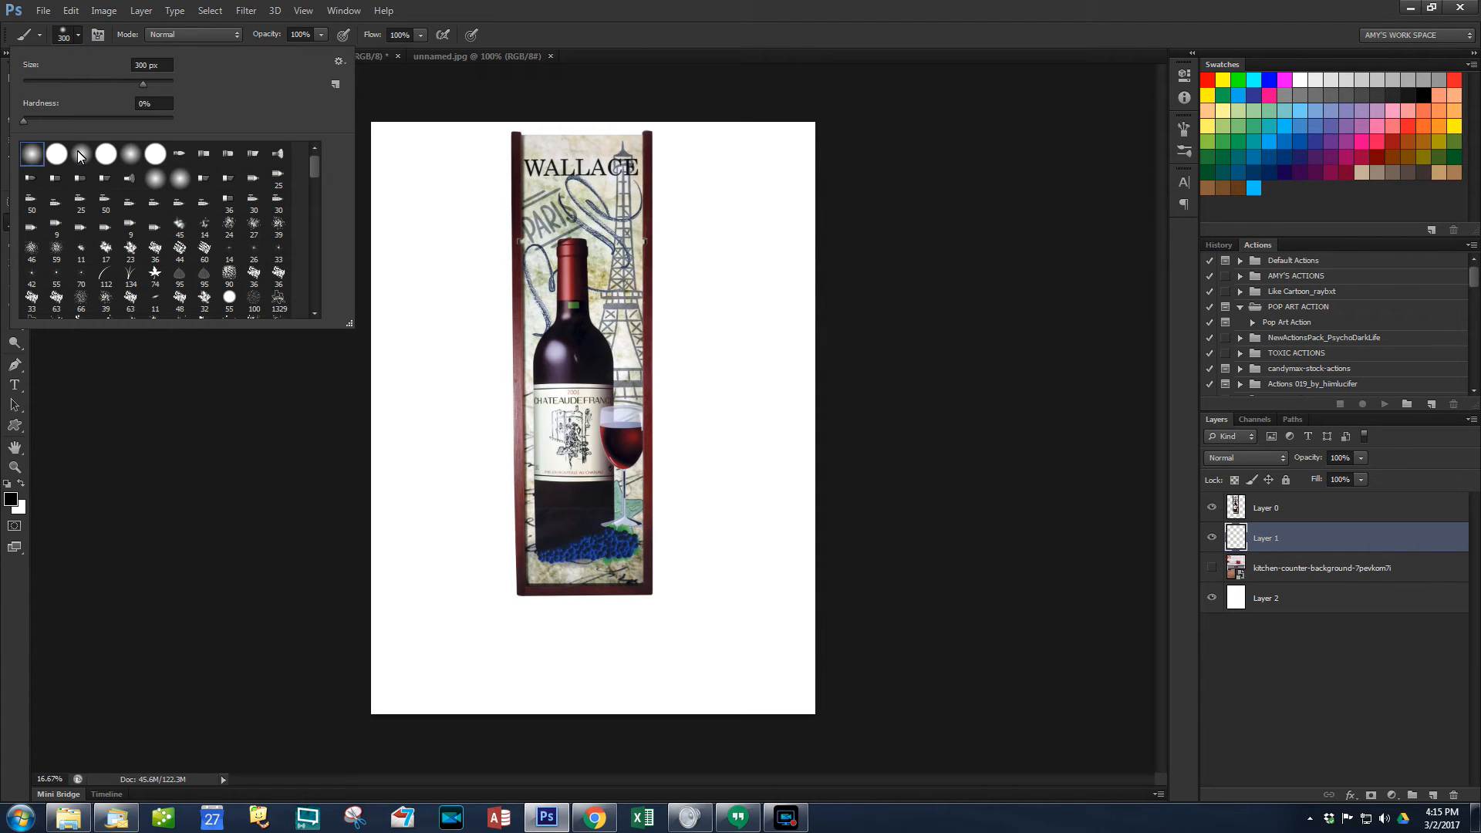
{"action": "left_click", "coordinate": [472, 23]}
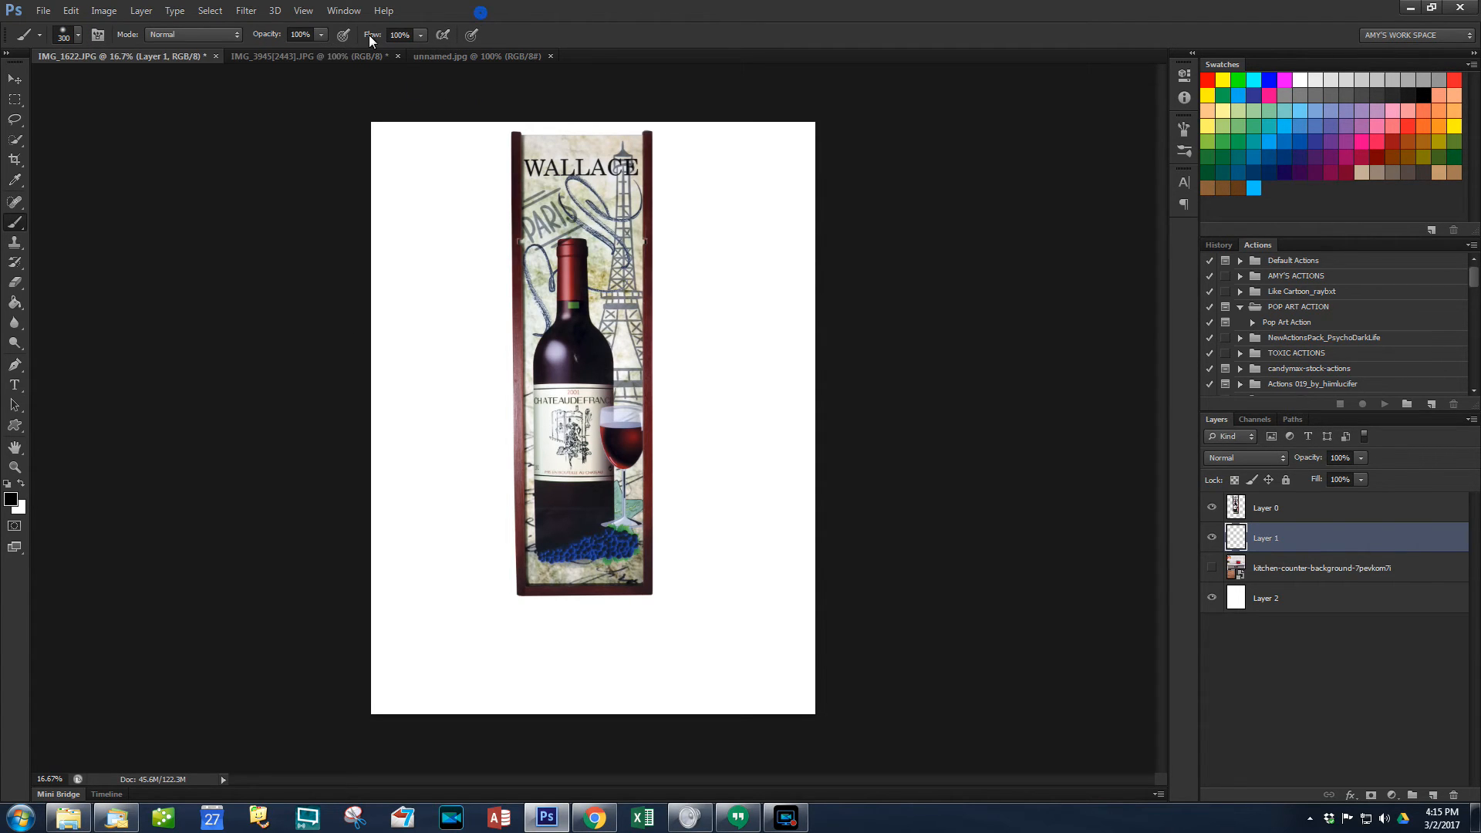
{"action": "left_click", "coordinate": [320, 34]}
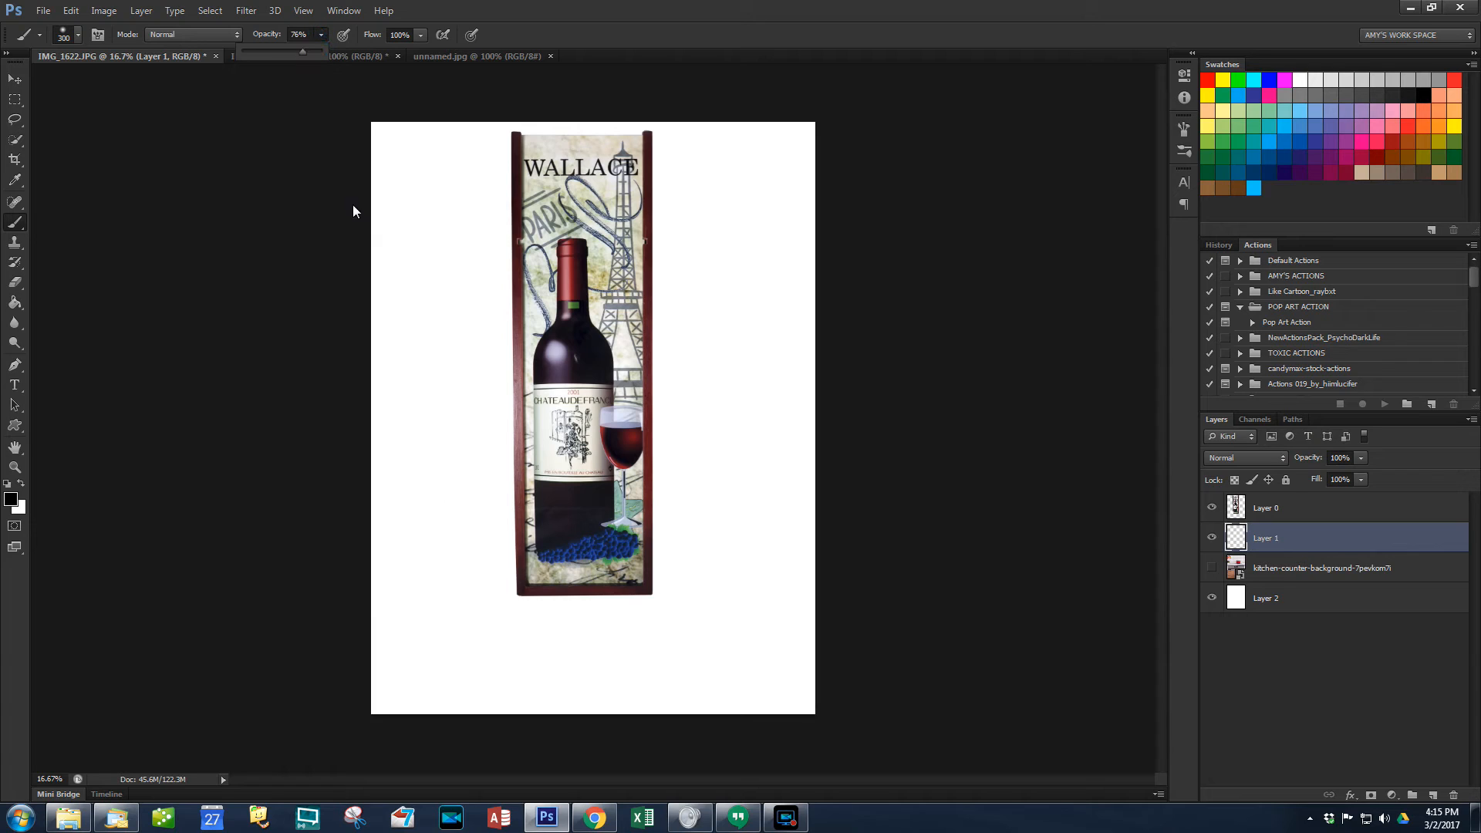
{"action": "left_click", "coordinate": [535, 615]}
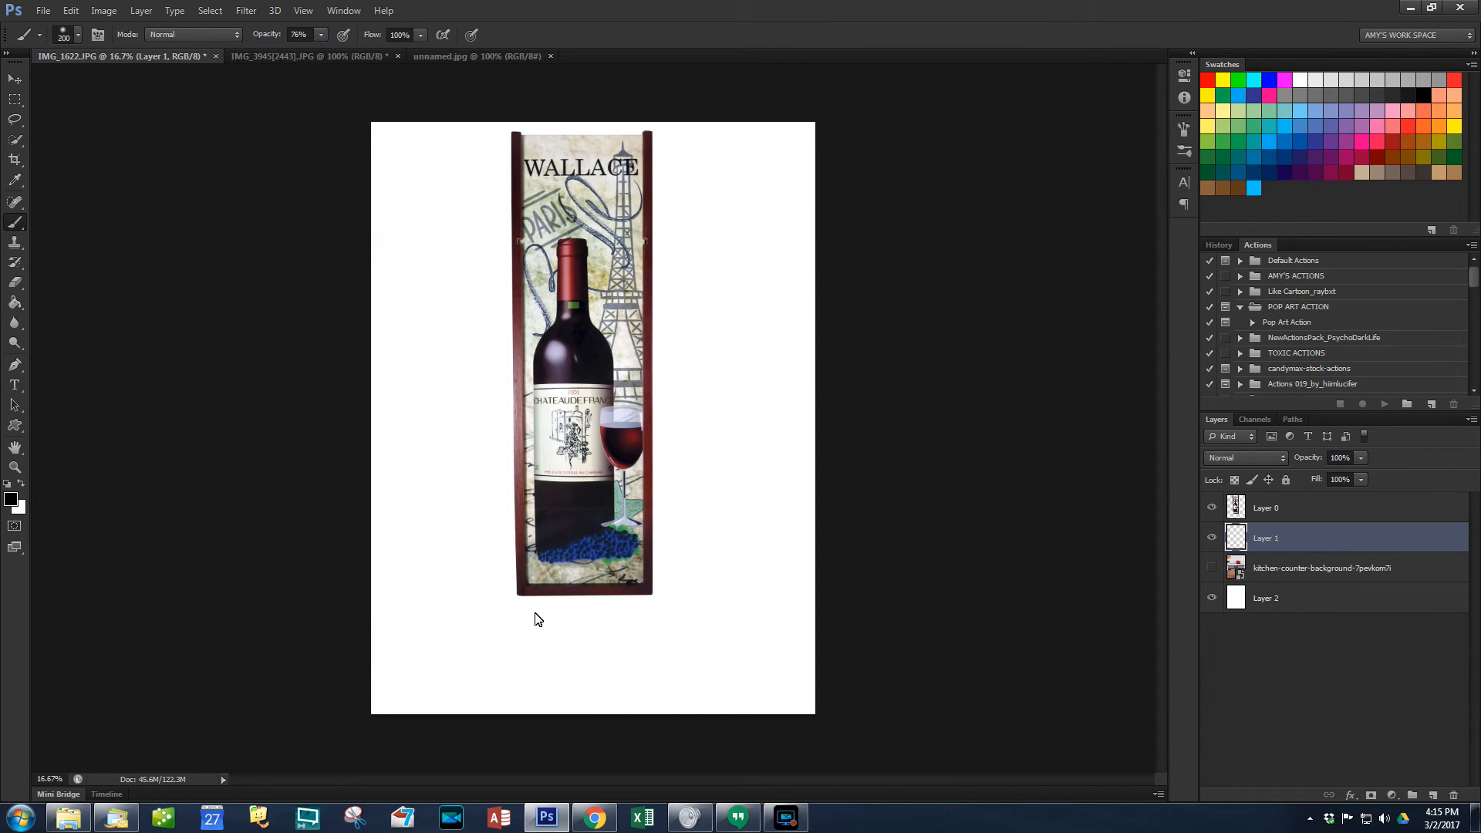
{"action": "key", "text": "bracketleft"}
{"action": "left_click_drag", "start_coordinate": [545, 612], "coordinate": [657, 611]}
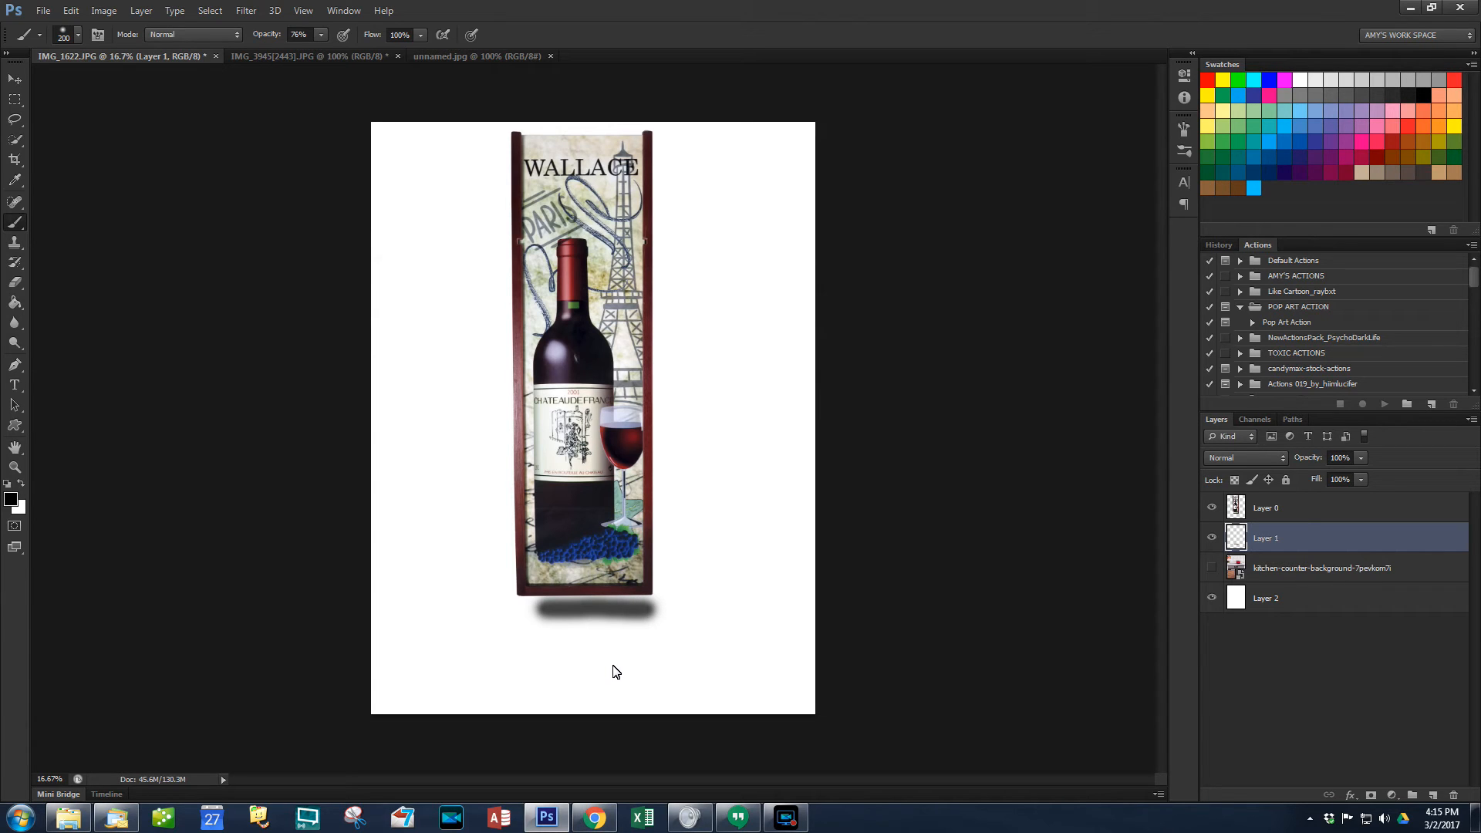
{"action": "key", "text": "ctrl+z"}
Step: Try a 200 px soft stroke at 38% opacity beneath the box, show the kitchen background layer, and undo the stroke
{"action": "left_click", "coordinate": [319, 34]}
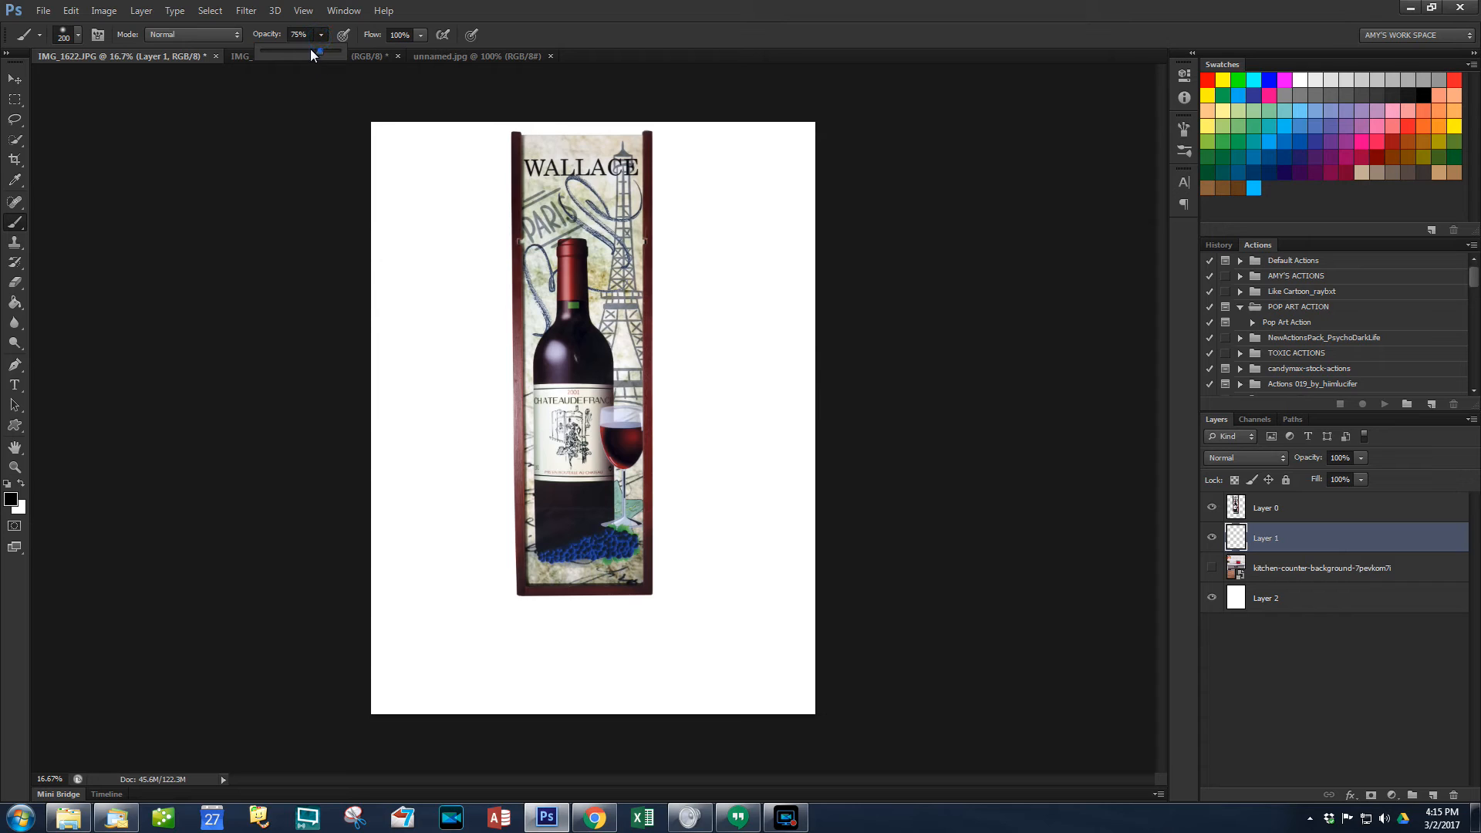
{"action": "left_click_drag", "start_coordinate": [545, 611], "coordinate": [656, 613]}
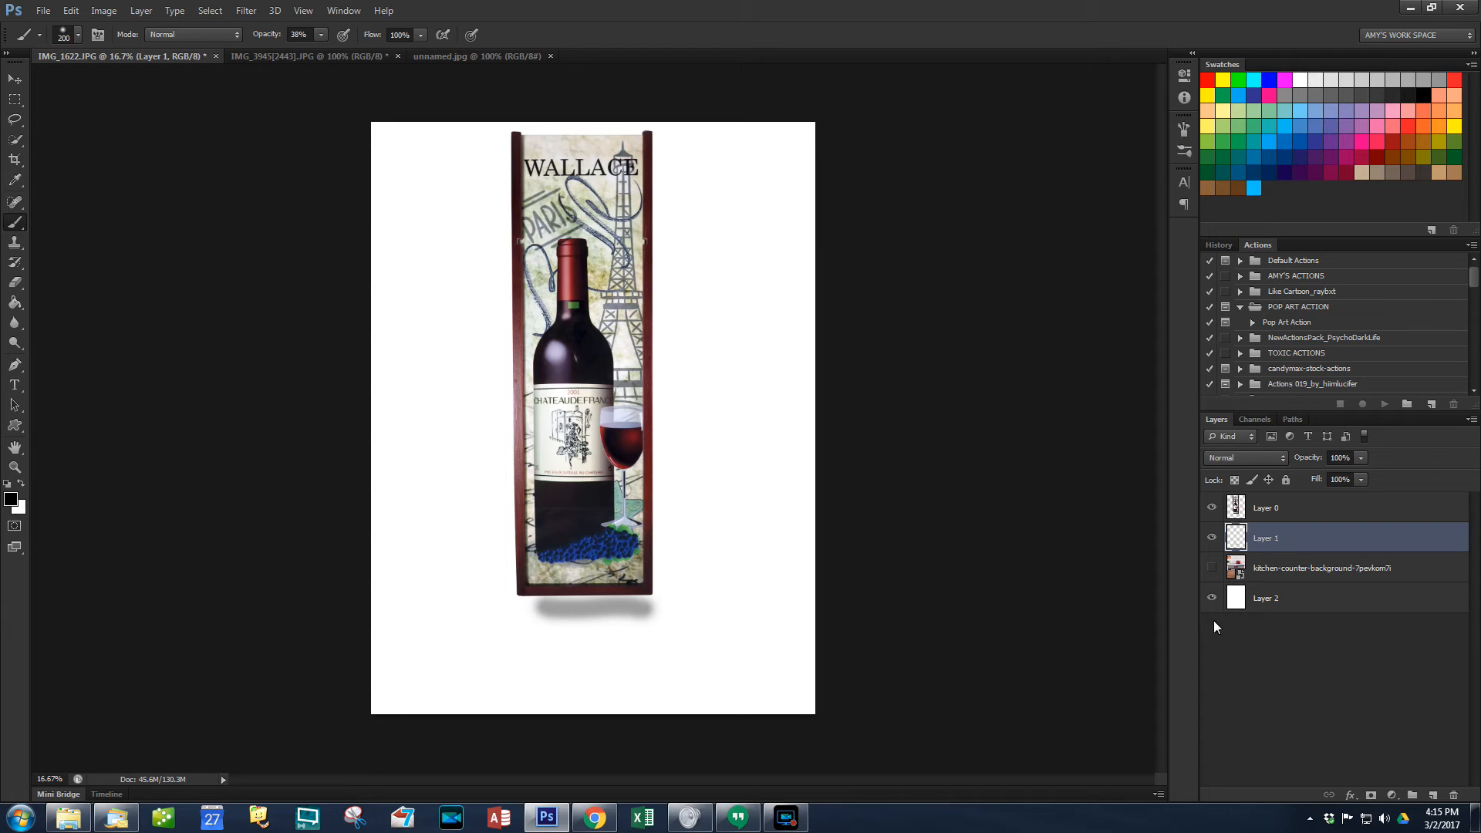
{"action": "left_click", "coordinate": [1212, 568]}
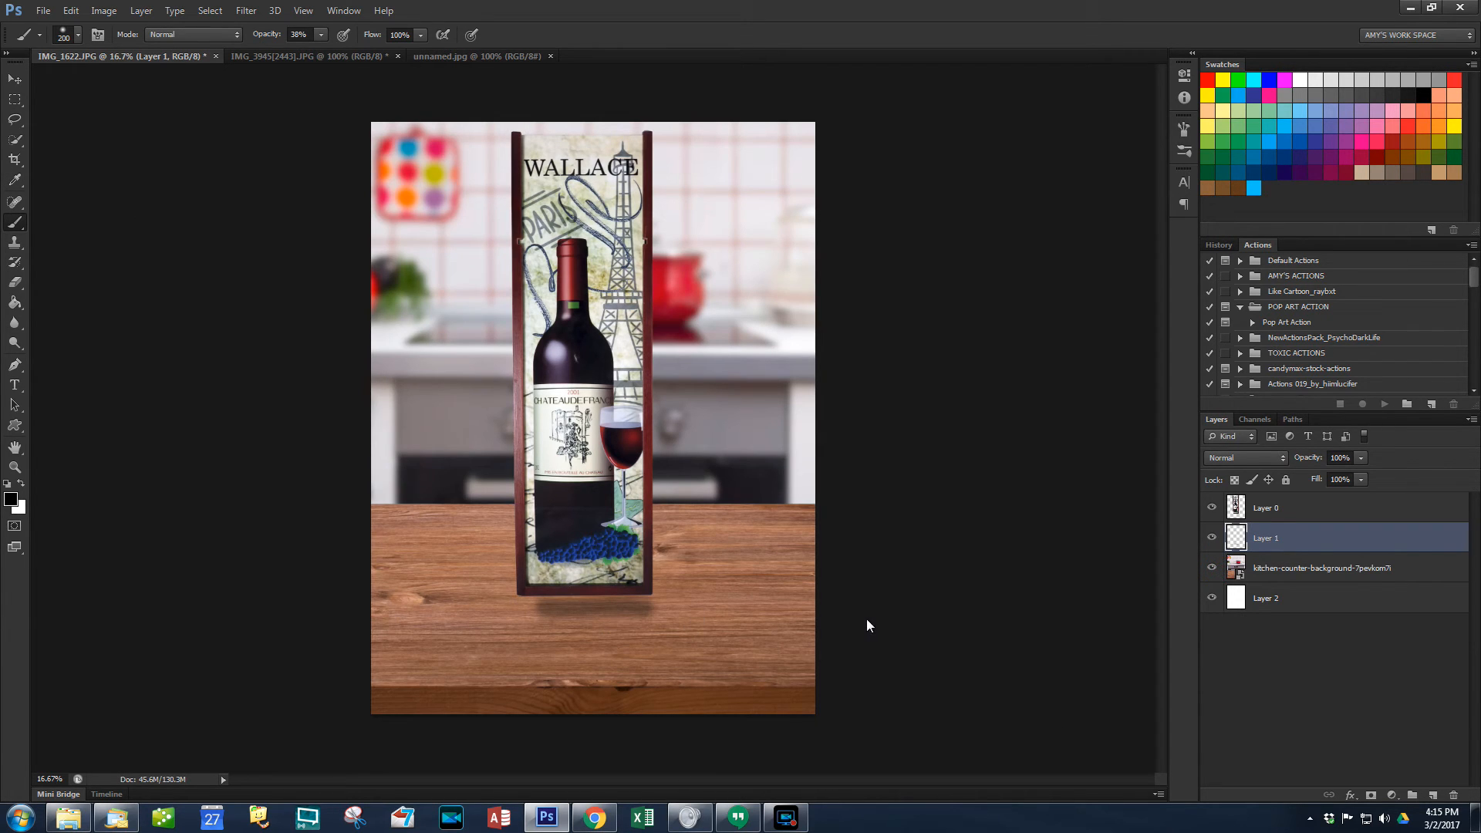
{"action": "key", "text": "ctrl+z"}
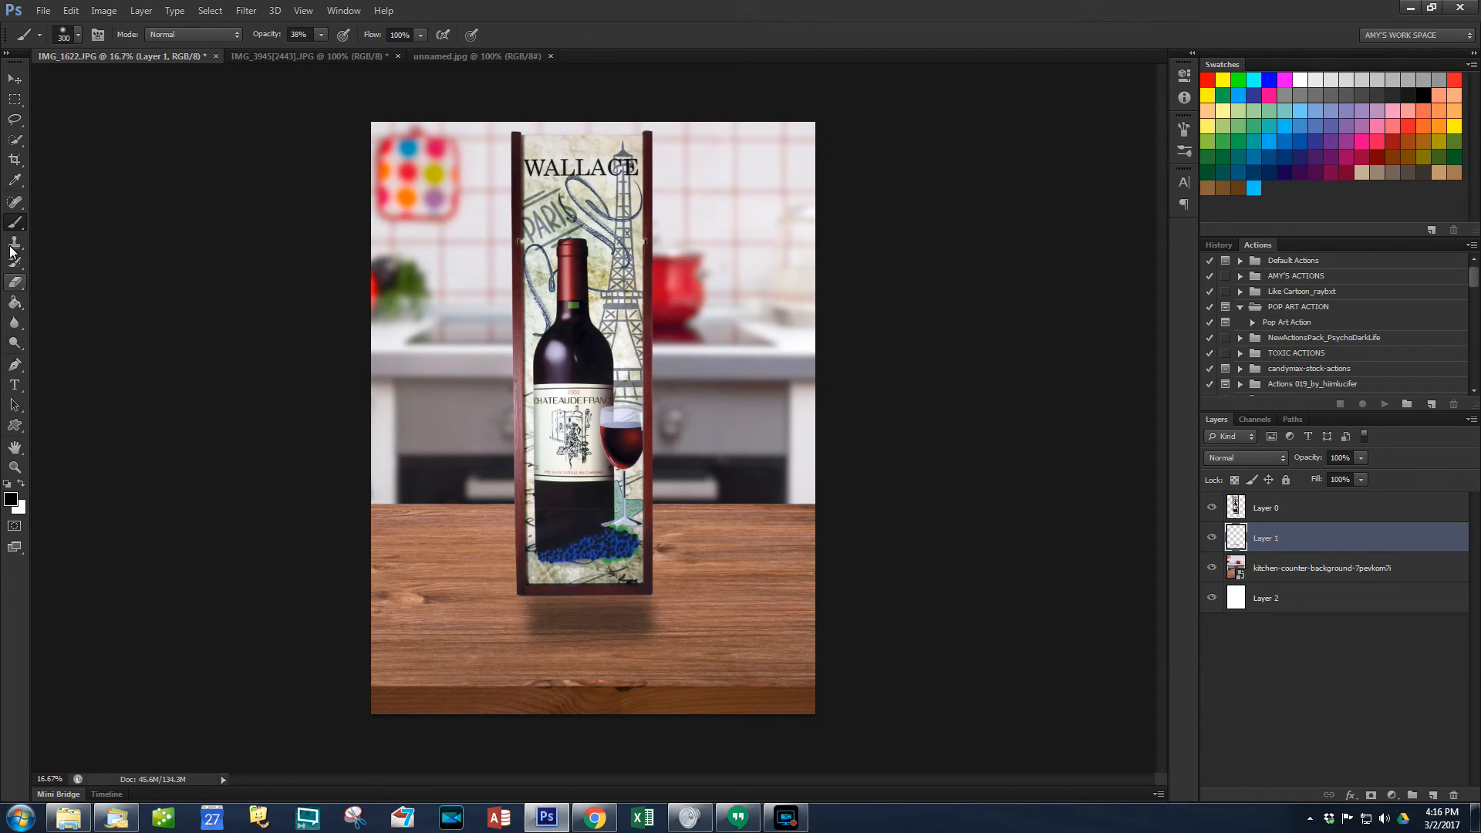
Step: Switch to the Eraser, reduce its size, and try and undo a pass along the lower edge of the shadow
{"action": "left_click", "coordinate": [13, 282]}
{"action": "key", "text": "Tab"}
{"action": "left_click", "coordinate": [646, 371]}
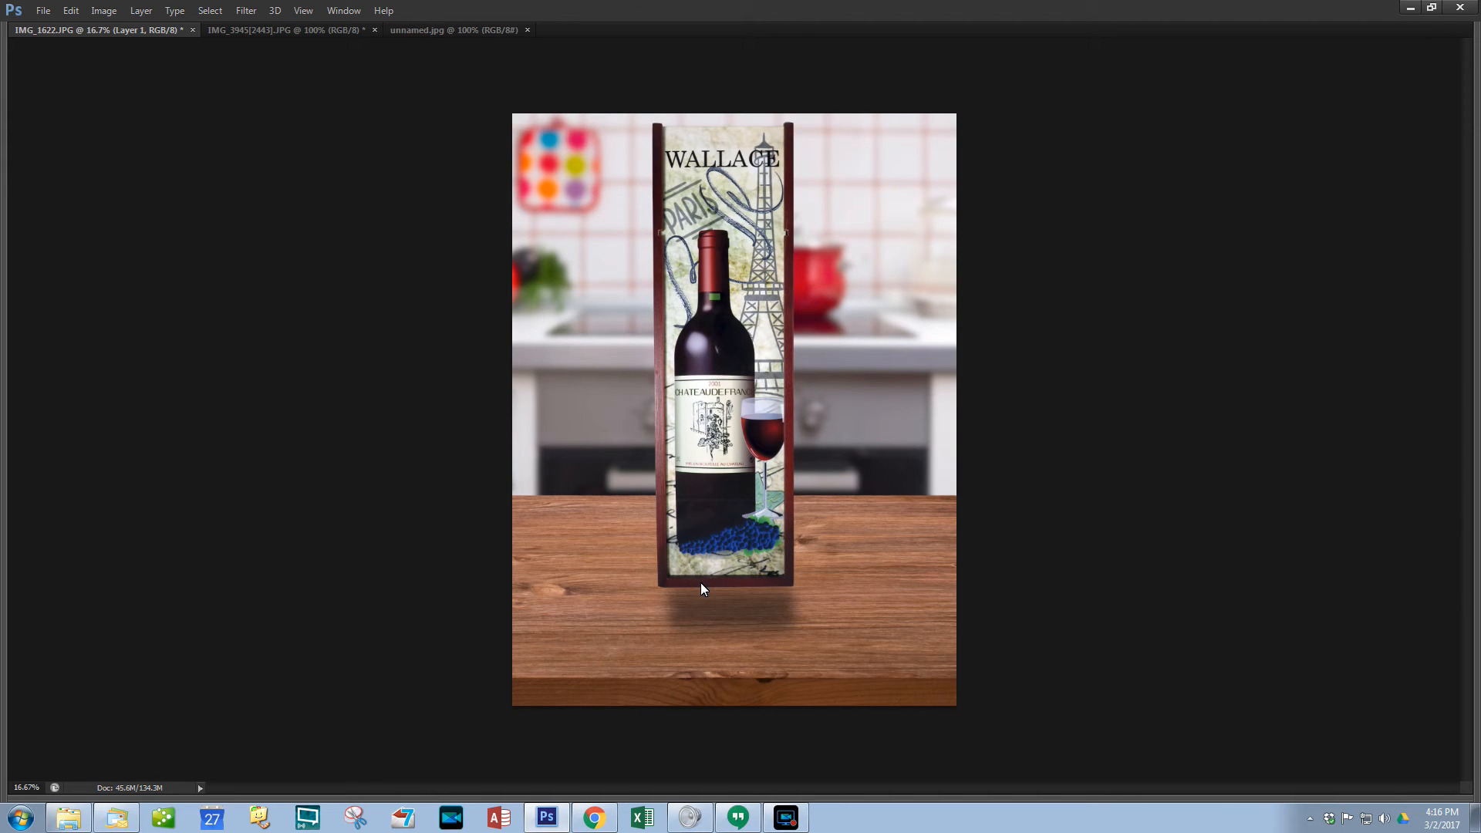
{"action": "key", "text": "Tab"}
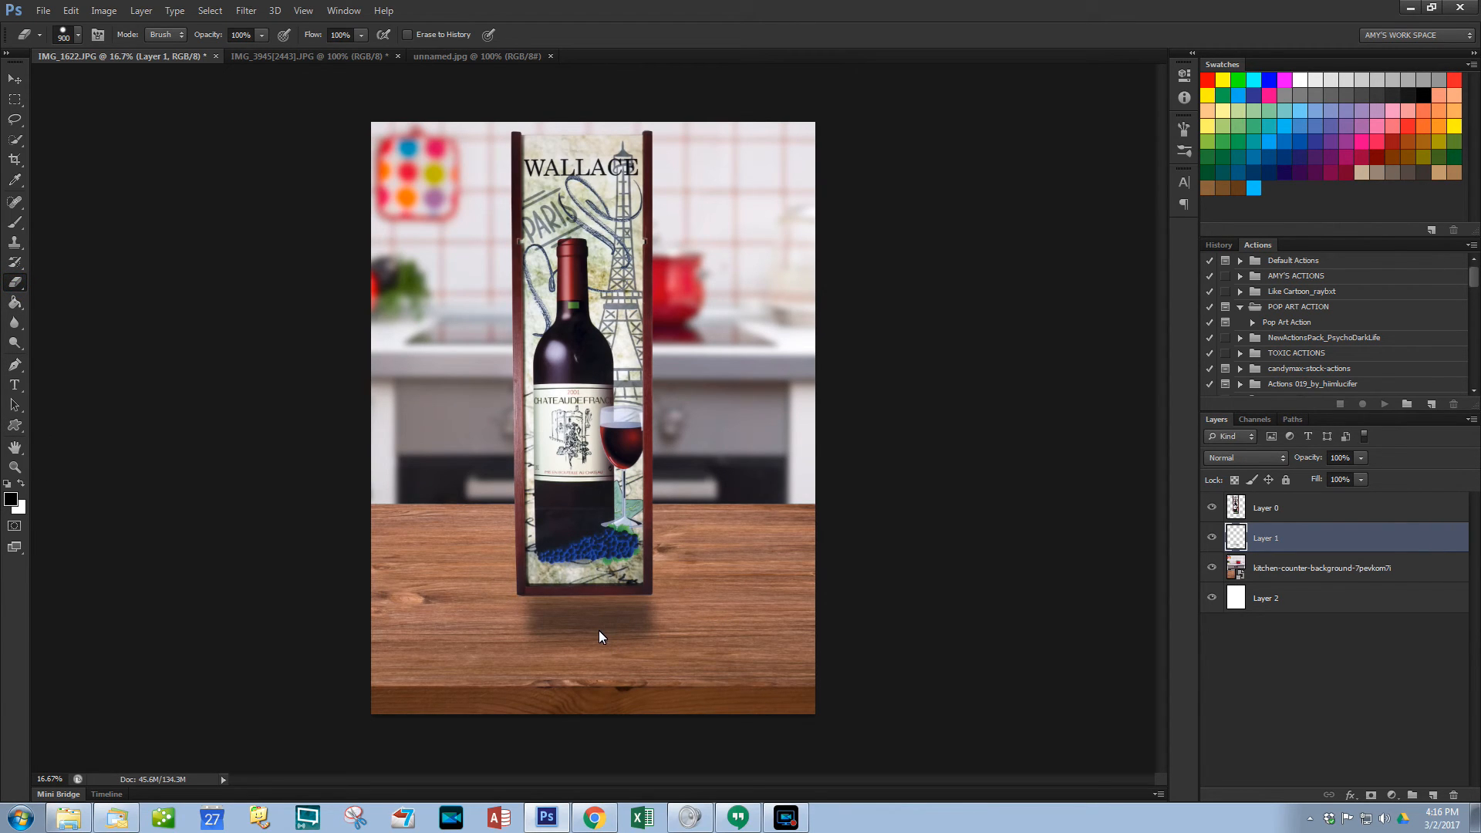
{"action": "key", "text": "bracketright"}
{"action": "key", "text": "bracketleft"}
{"action": "key", "text": "bracketleft"}
{"action": "key", "text": "bracketleft"}
{"action": "left_click_drag", "start_coordinate": [535, 637], "coordinate": [687, 632]}
{"action": "key", "text": "ctrl+z"}
Step: Erase the lower edge of the shadow with a soft 400 px Eraser at 100% opacity
{"action": "left_click", "coordinate": [79, 34]}
{"action": "left_click", "coordinate": [79, 35]}
{"action": "left_click_drag", "start_coordinate": [542, 645], "coordinate": [713, 660]}
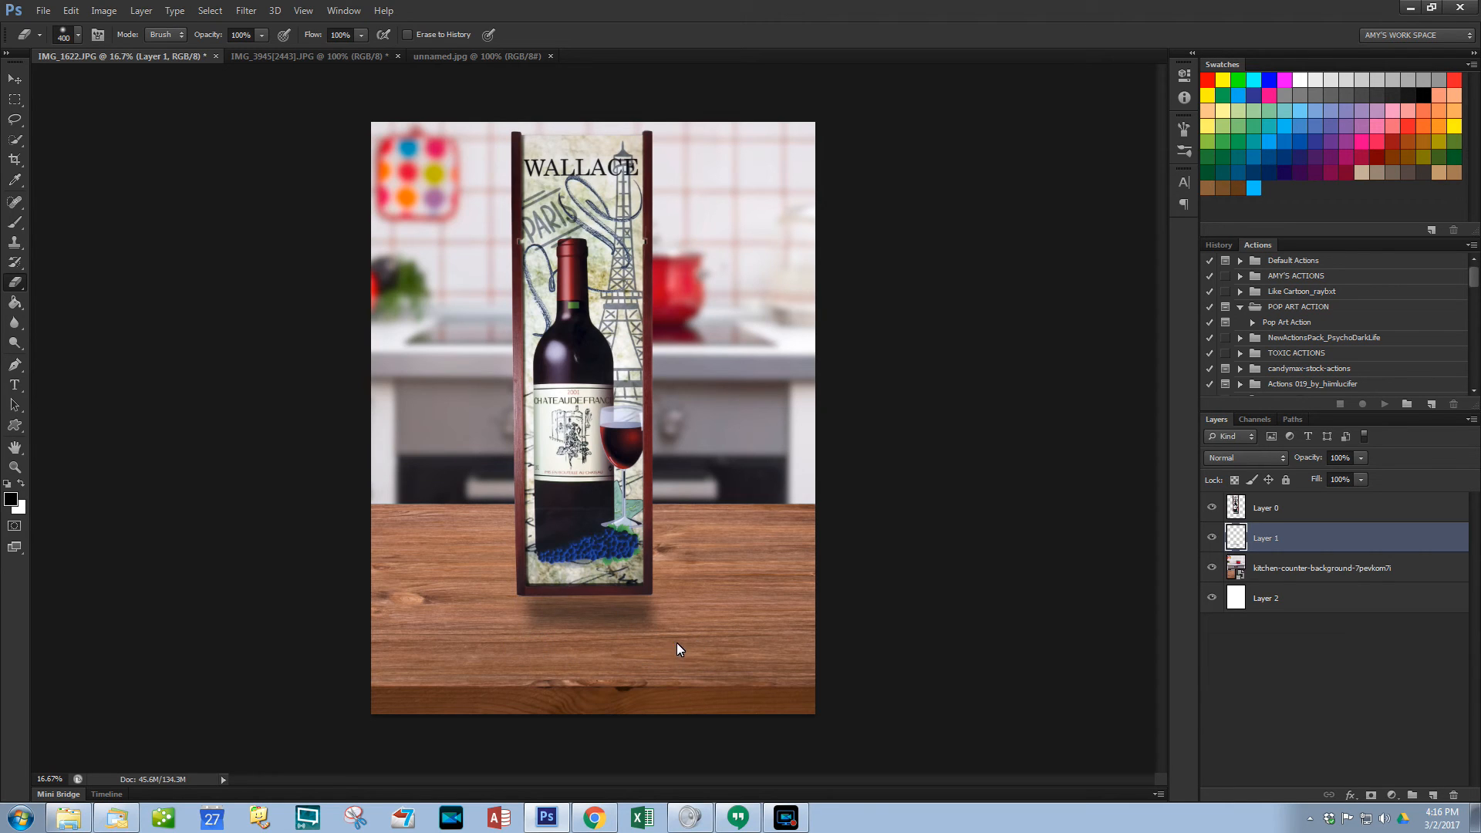
Step: Set the Eraser opacity to 35% and fade the remaining shadow beneath the box
{"action": "left_click", "coordinate": [262, 34]}
{"action": "left_click_drag", "start_coordinate": [253, 52], "coordinate": [210, 51]}
{"action": "left_click_drag", "start_coordinate": [555, 633], "coordinate": [695, 642]}
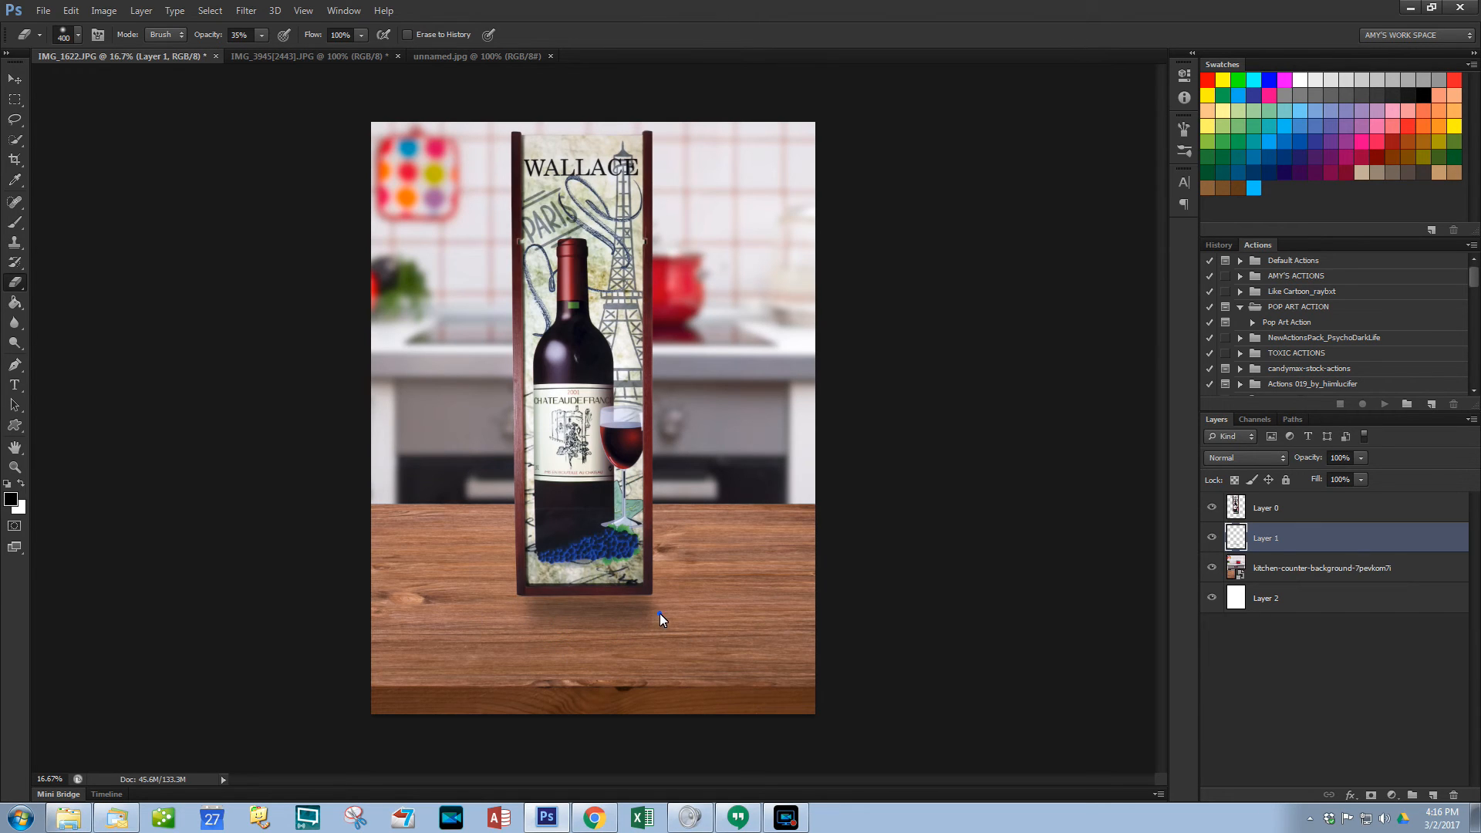
{"action": "left_click_drag", "start_coordinate": [661, 614], "coordinate": [500, 628]}
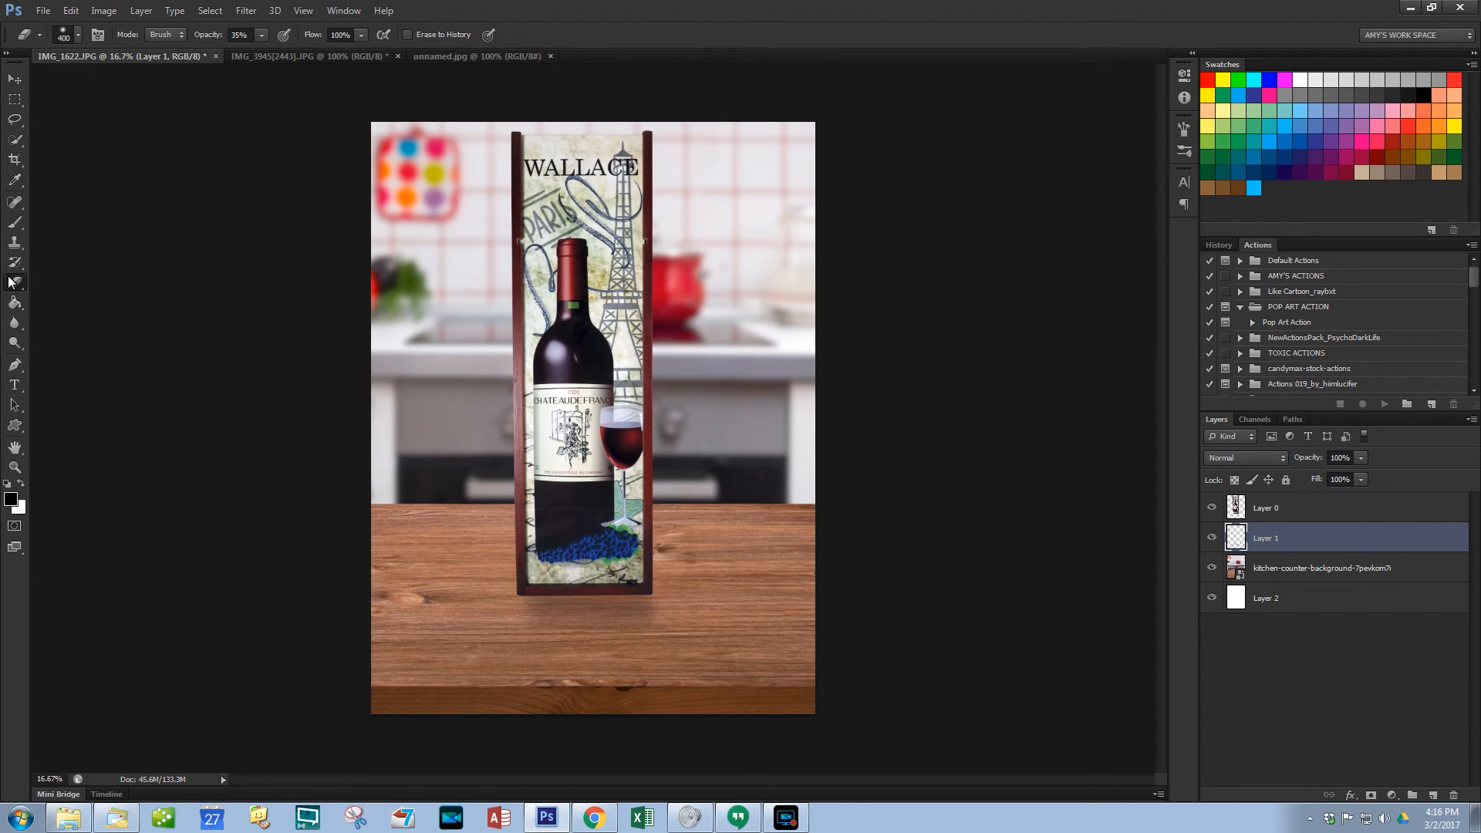
Step: Darken the shadow beneath the box with the 300 px Brush at 20% opacity and touch up its lower edge with the Eraser
{"action": "left_click", "coordinate": [15, 241]}
{"action": "left_click", "coordinate": [24, 221]}
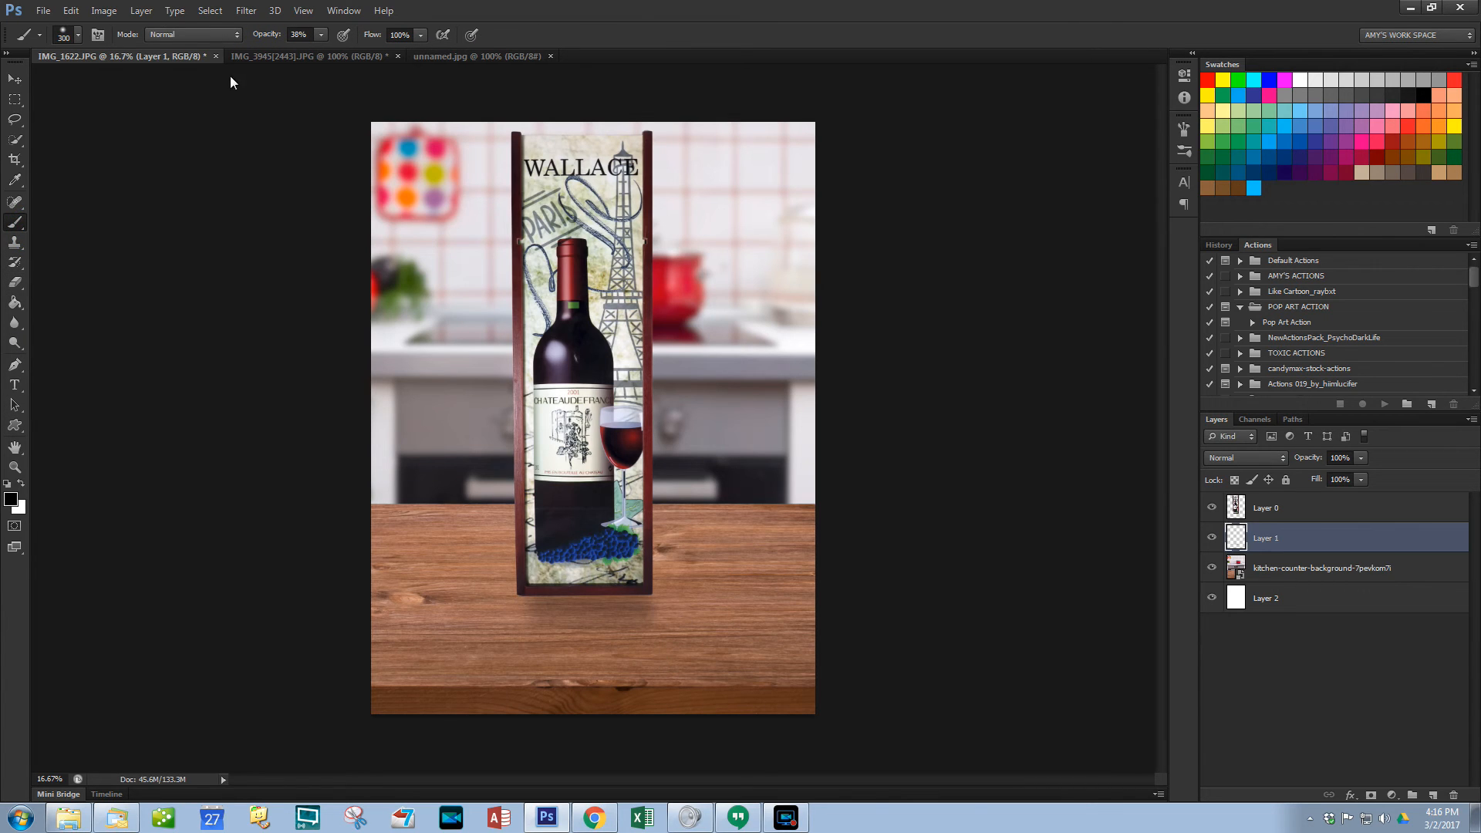
{"action": "left_click", "coordinate": [321, 35]}
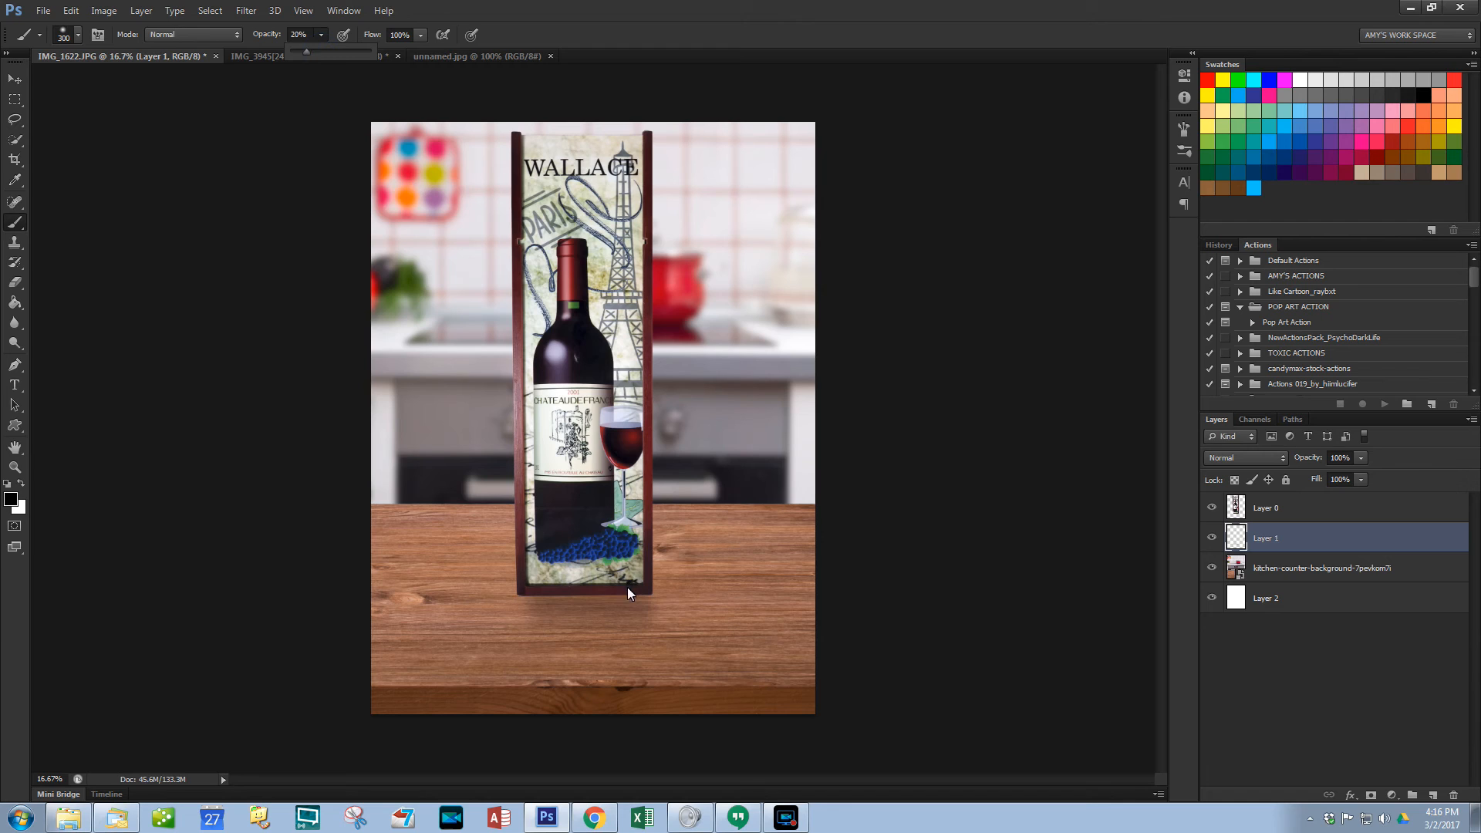
{"action": "left_click", "coordinate": [658, 608]}
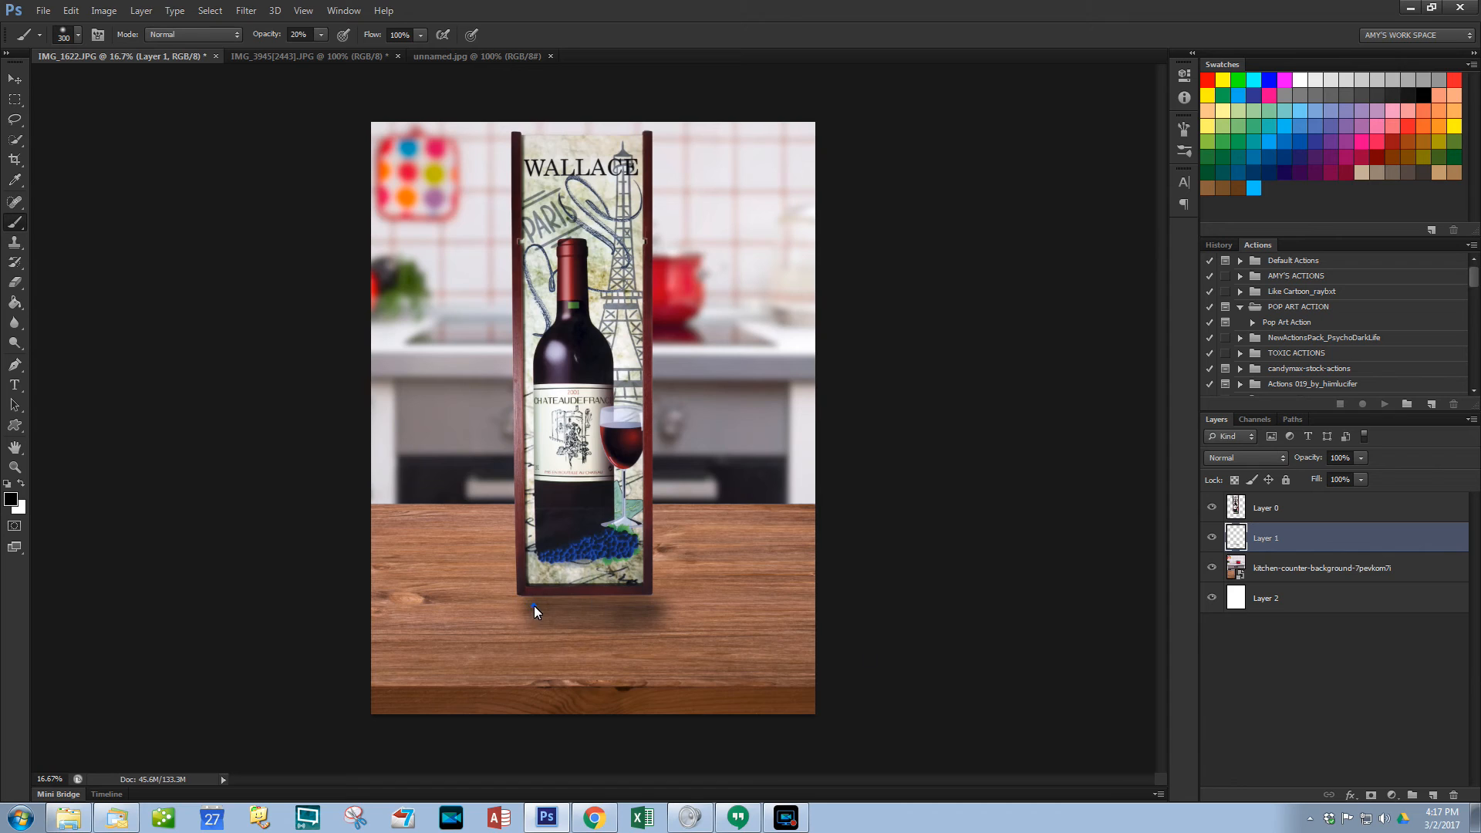
{"action": "left_click_drag", "start_coordinate": [534, 607], "coordinate": [665, 613]}
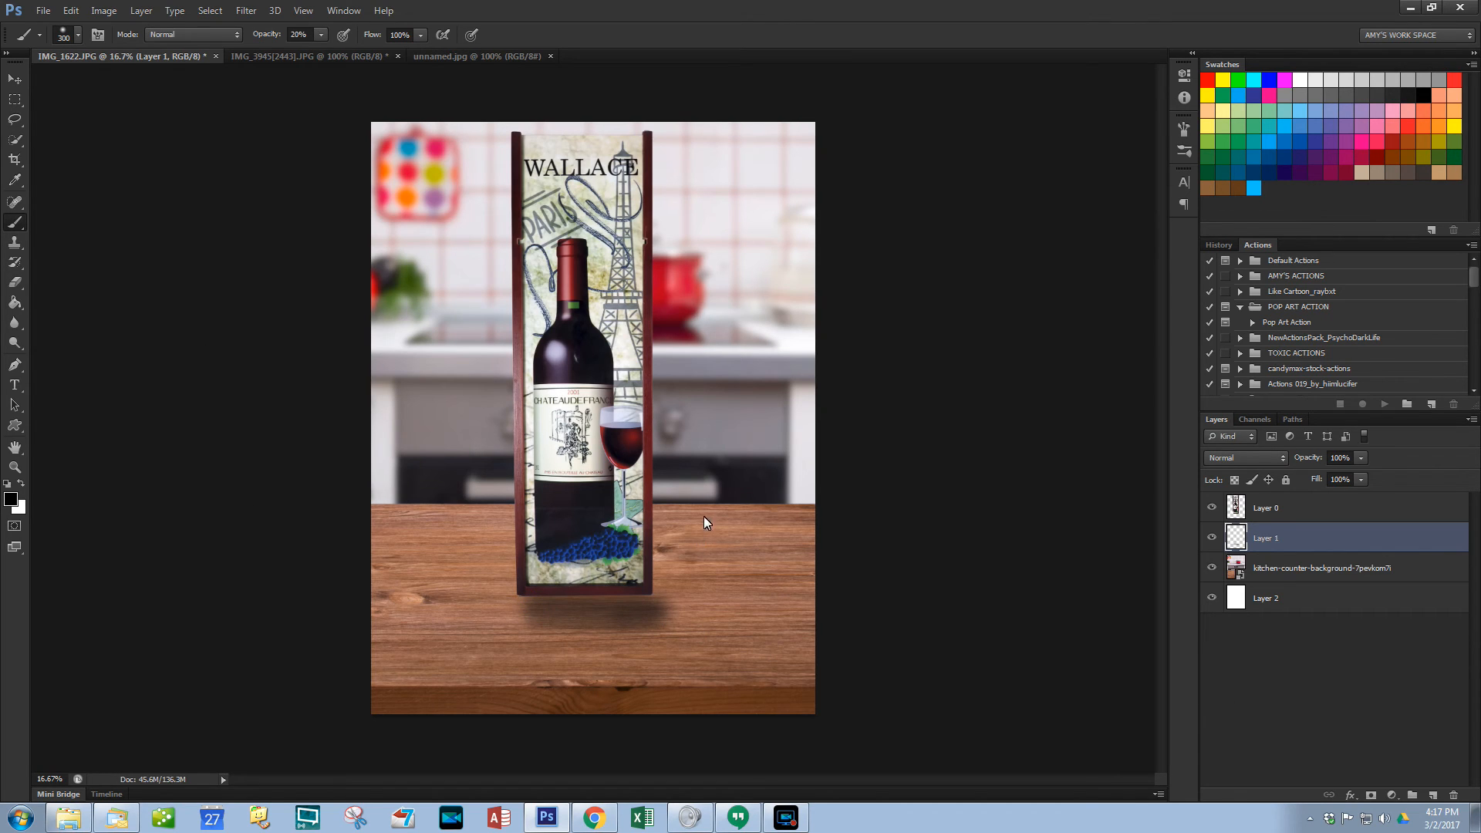
{"action": "left_click", "coordinate": [14, 282]}
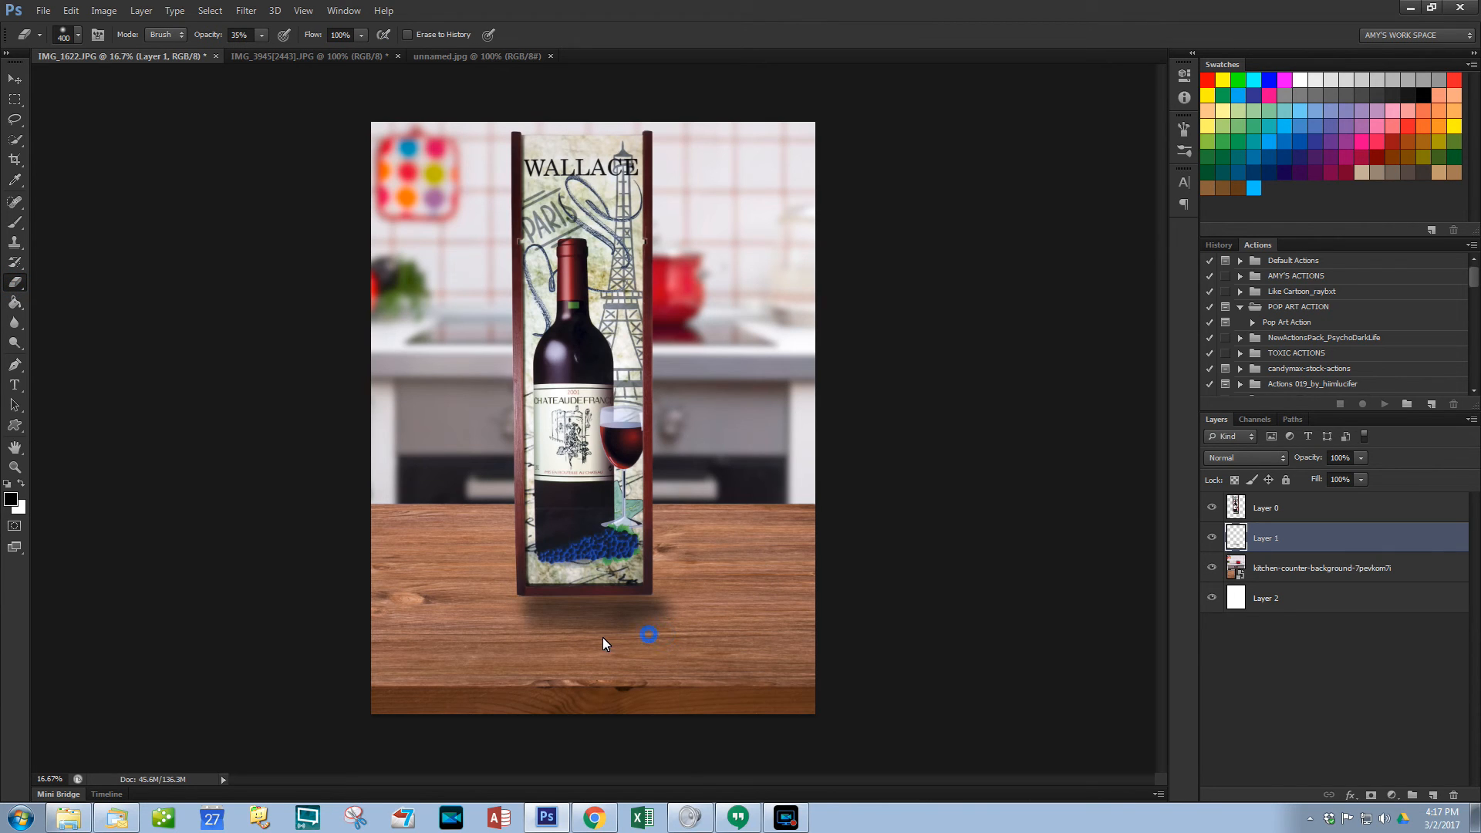
Step: Soften the box's right edge on Layer 0 with the Blur tool at 150 px and 100% strength
{"action": "left_click", "coordinate": [14, 322]}
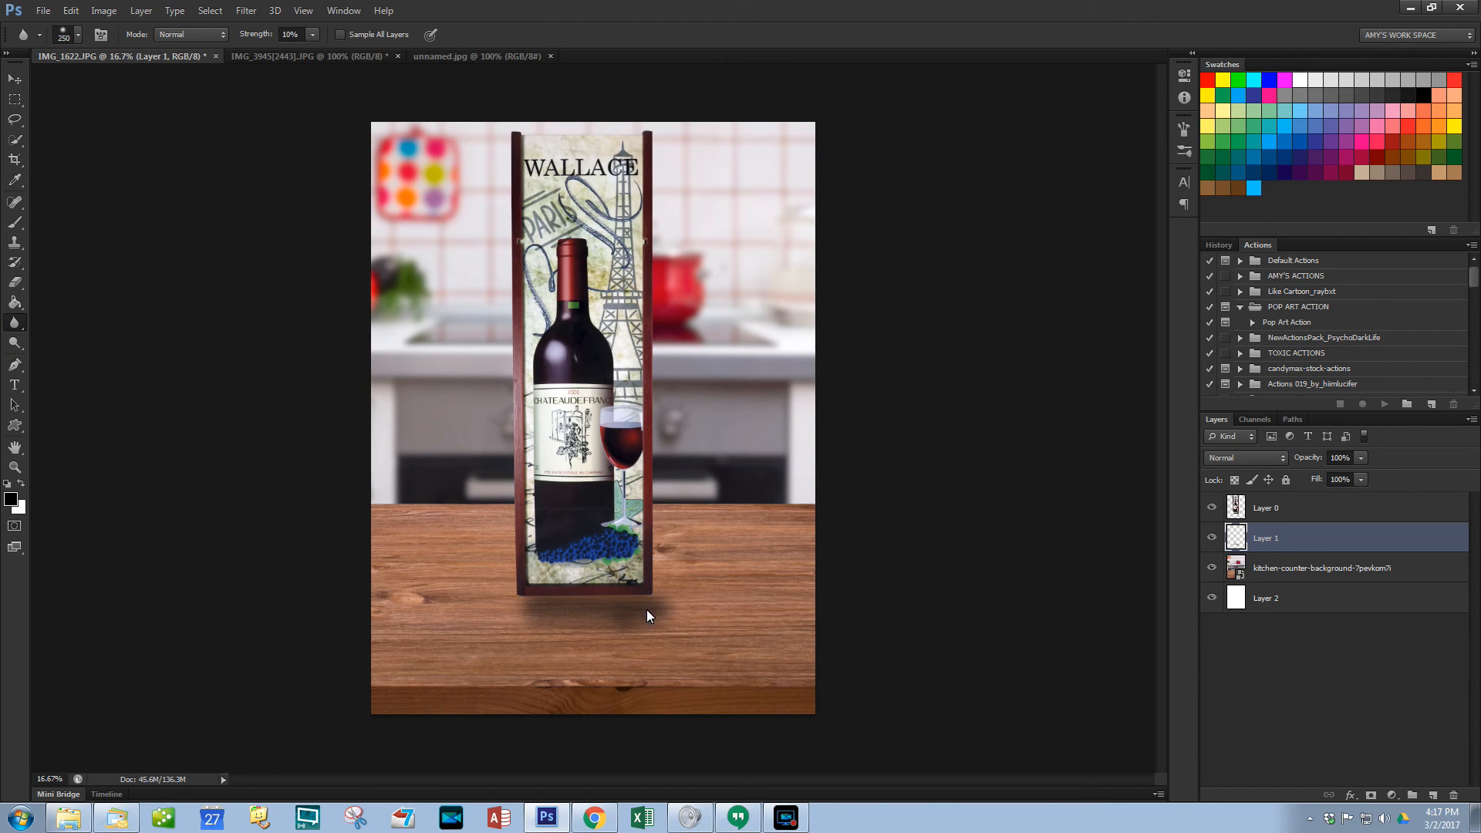
{"action": "left_click", "coordinate": [1258, 516]}
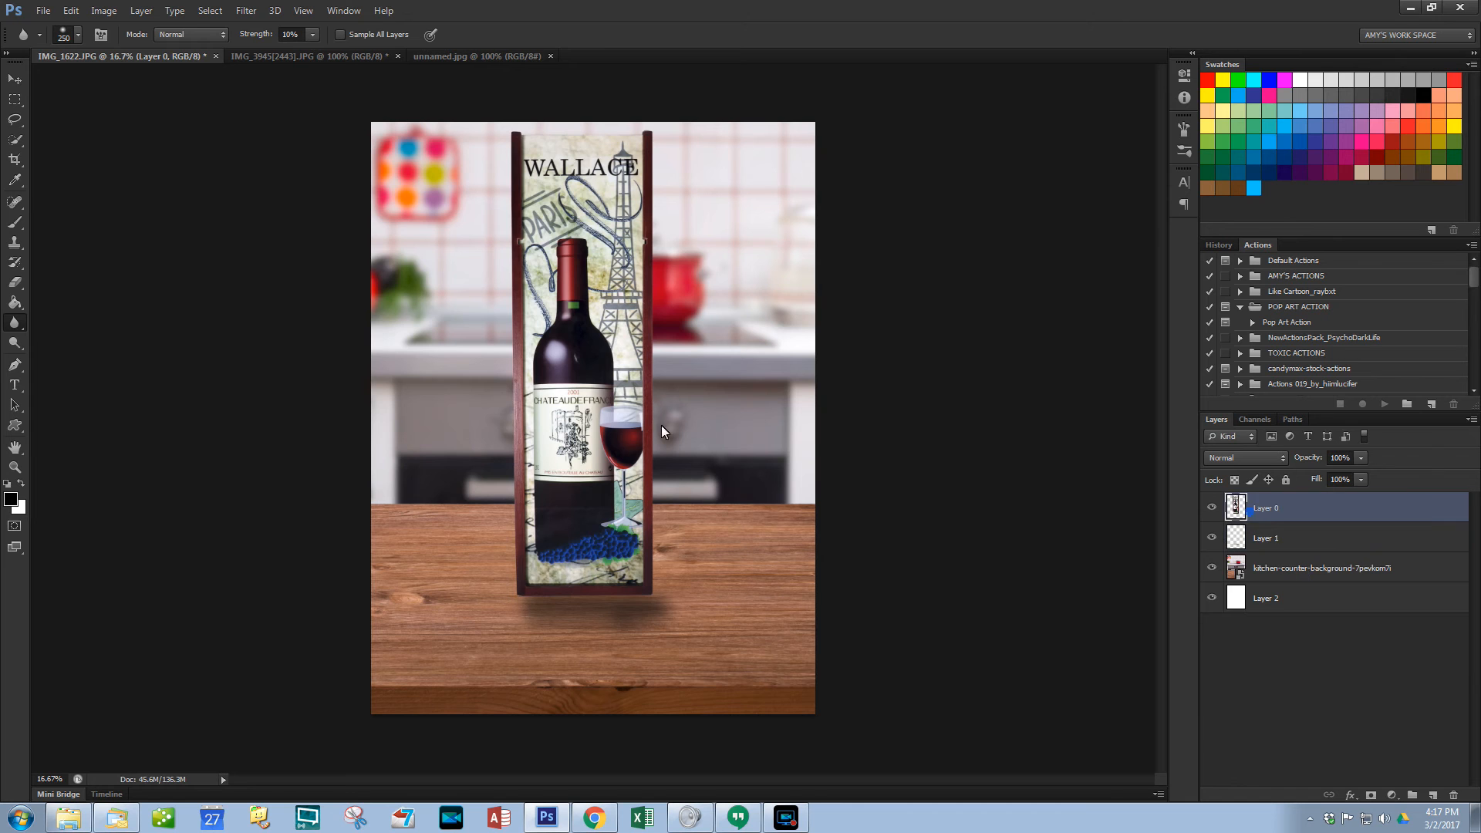
{"action": "scroll", "coordinate": [631, 448], "scroll_direction": "up", "scroll_amount": 2}
{"action": "scroll", "coordinate": [687, 548], "scroll_direction": "down", "scroll_amount": 3}
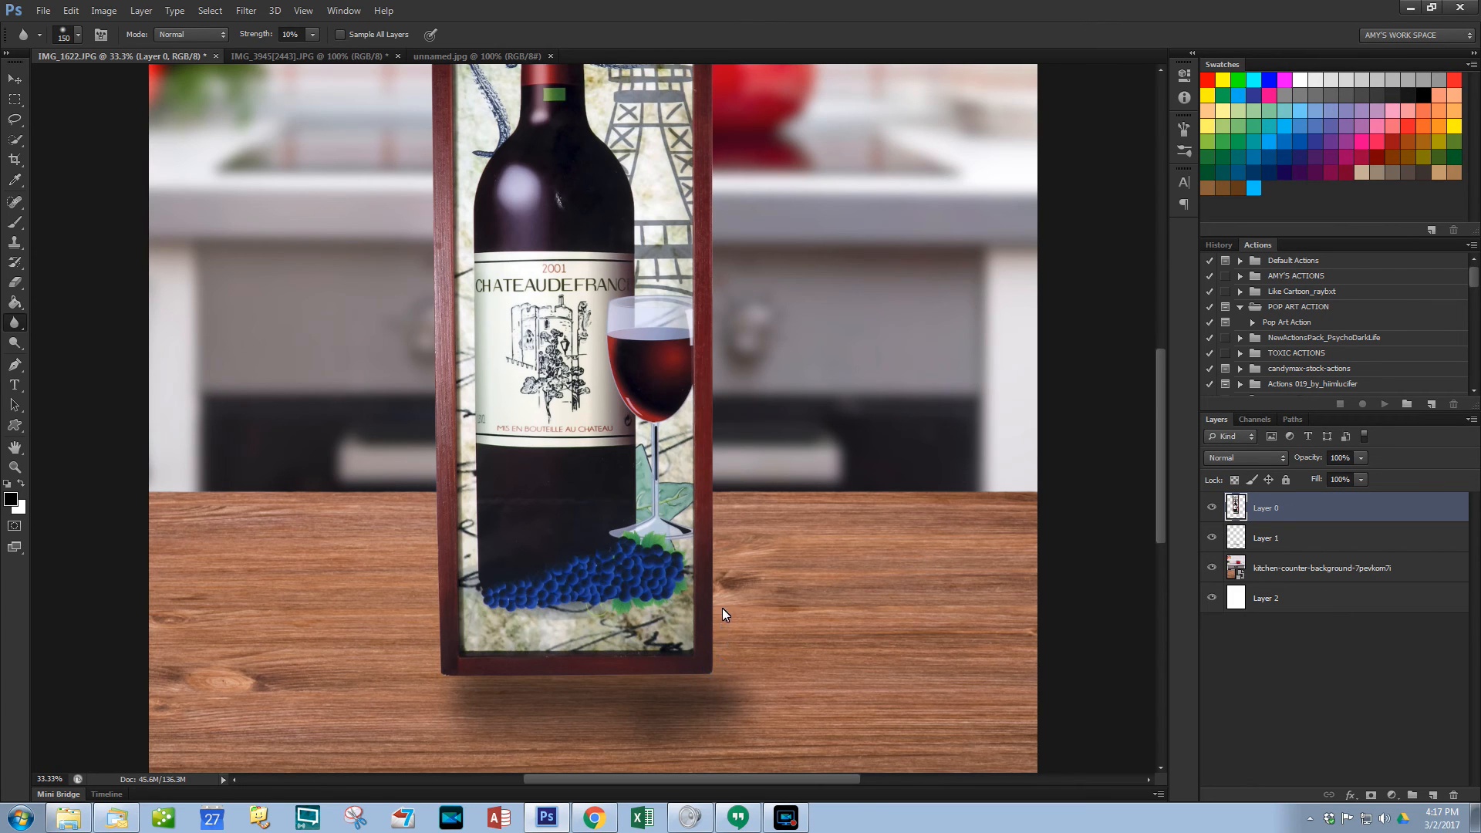
{"action": "left_click", "coordinate": [312, 35]}
{"action": "left_click_drag", "start_coordinate": [309, 51], "coordinate": [378, 54]}
{"action": "left_click", "coordinate": [717, 664]}
{"action": "scroll", "coordinate": [713, 478], "scroll_direction": "up", "scroll_amount": 3}
{"action": "scroll", "coordinate": [711, 463], "scroll_direction": "up", "scroll_amount": 3}
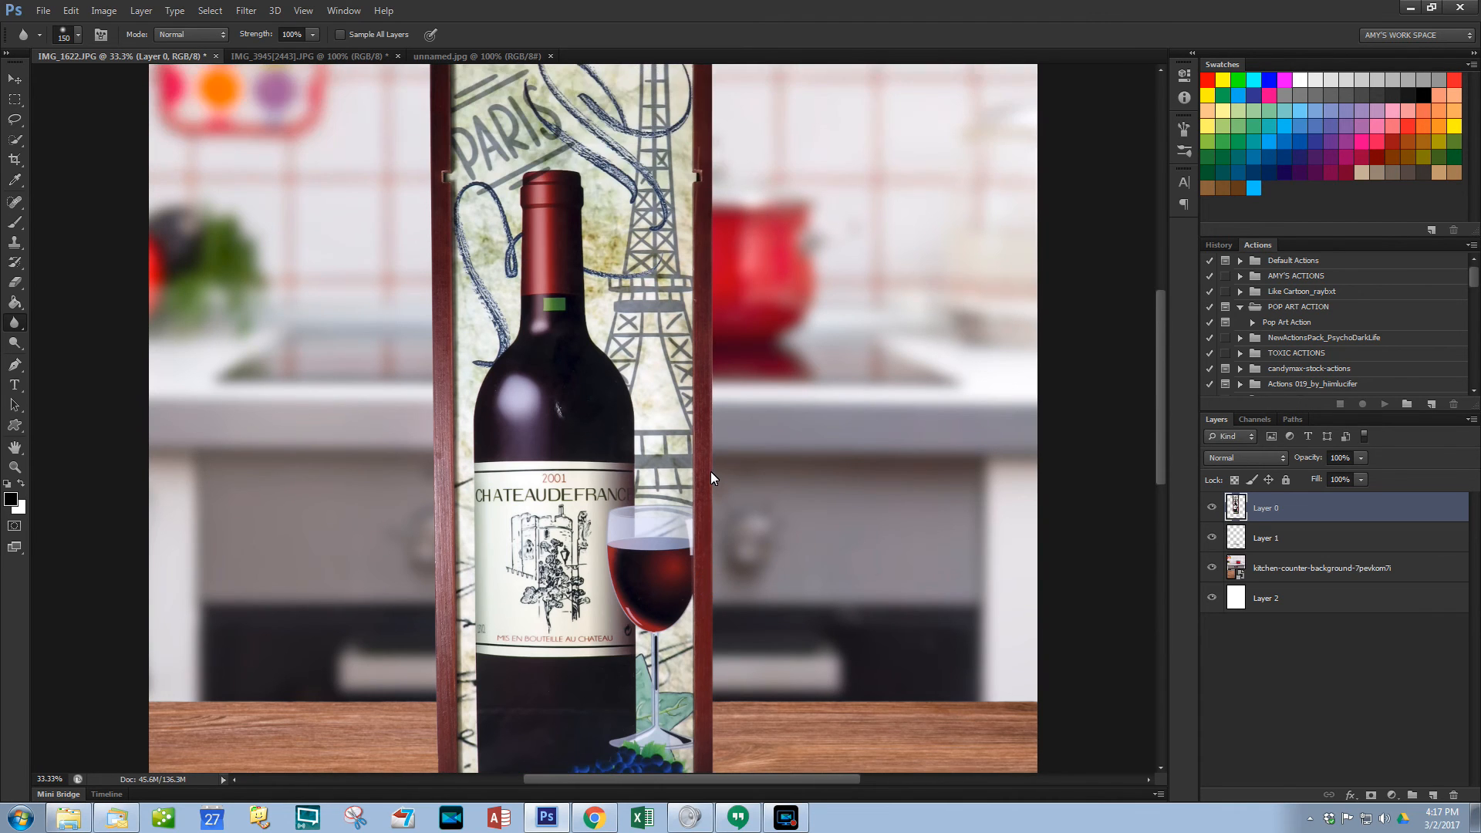
{"action": "scroll", "coordinate": [716, 339], "scroll_direction": "up", "scroll_amount": 3}
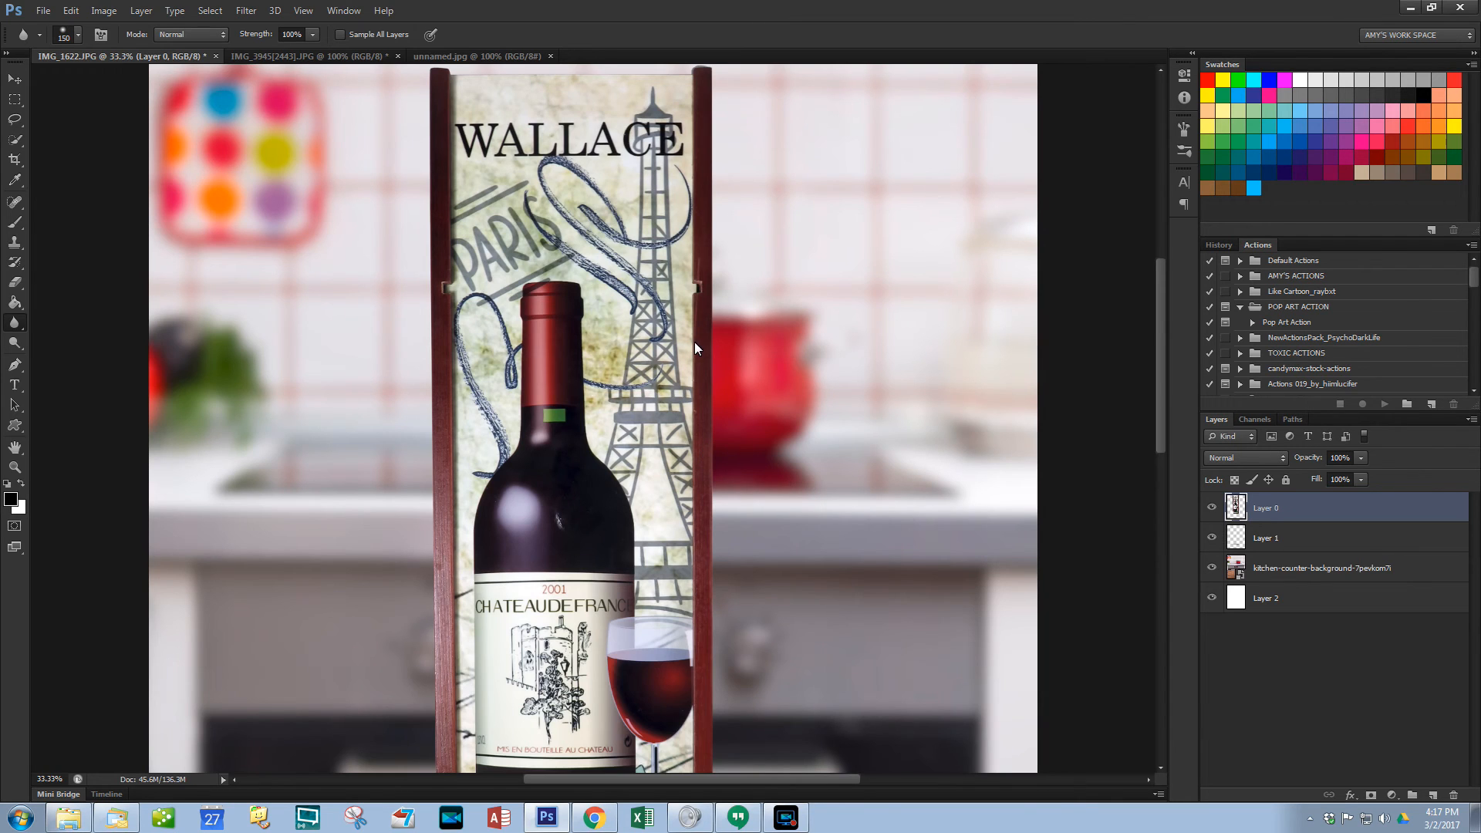
{"action": "scroll", "coordinate": [714, 387], "scroll_direction": "up", "scroll_amount": 3}
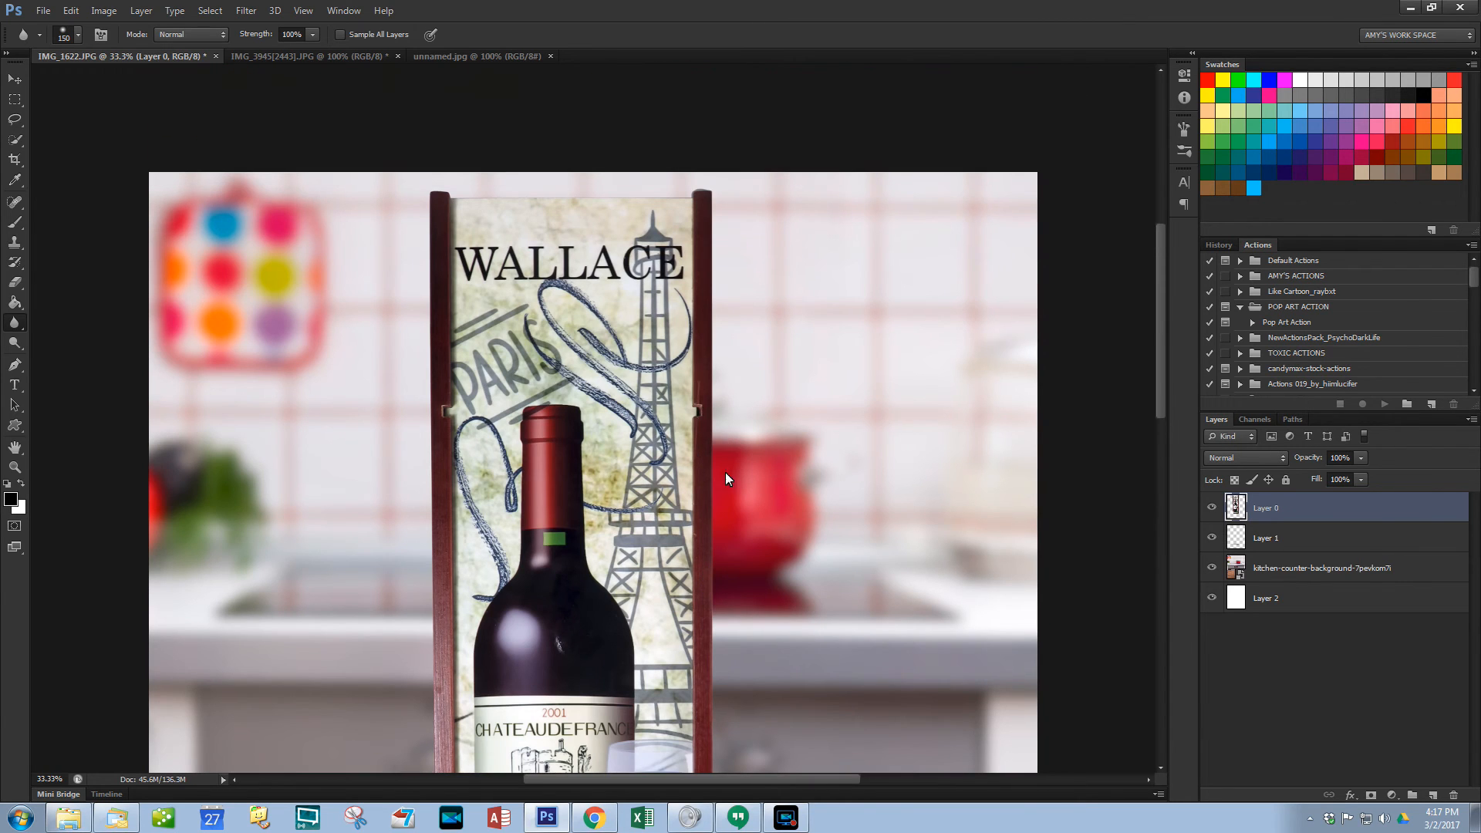
Step: Blur the box's top corners and continue down its left edge to blend them into the background
{"action": "left_click", "coordinate": [709, 187]}
{"action": "left_click", "coordinate": [437, 193]}
{"action": "scroll", "coordinate": [440, 676], "scroll_direction": "down", "scroll_amount": 3}
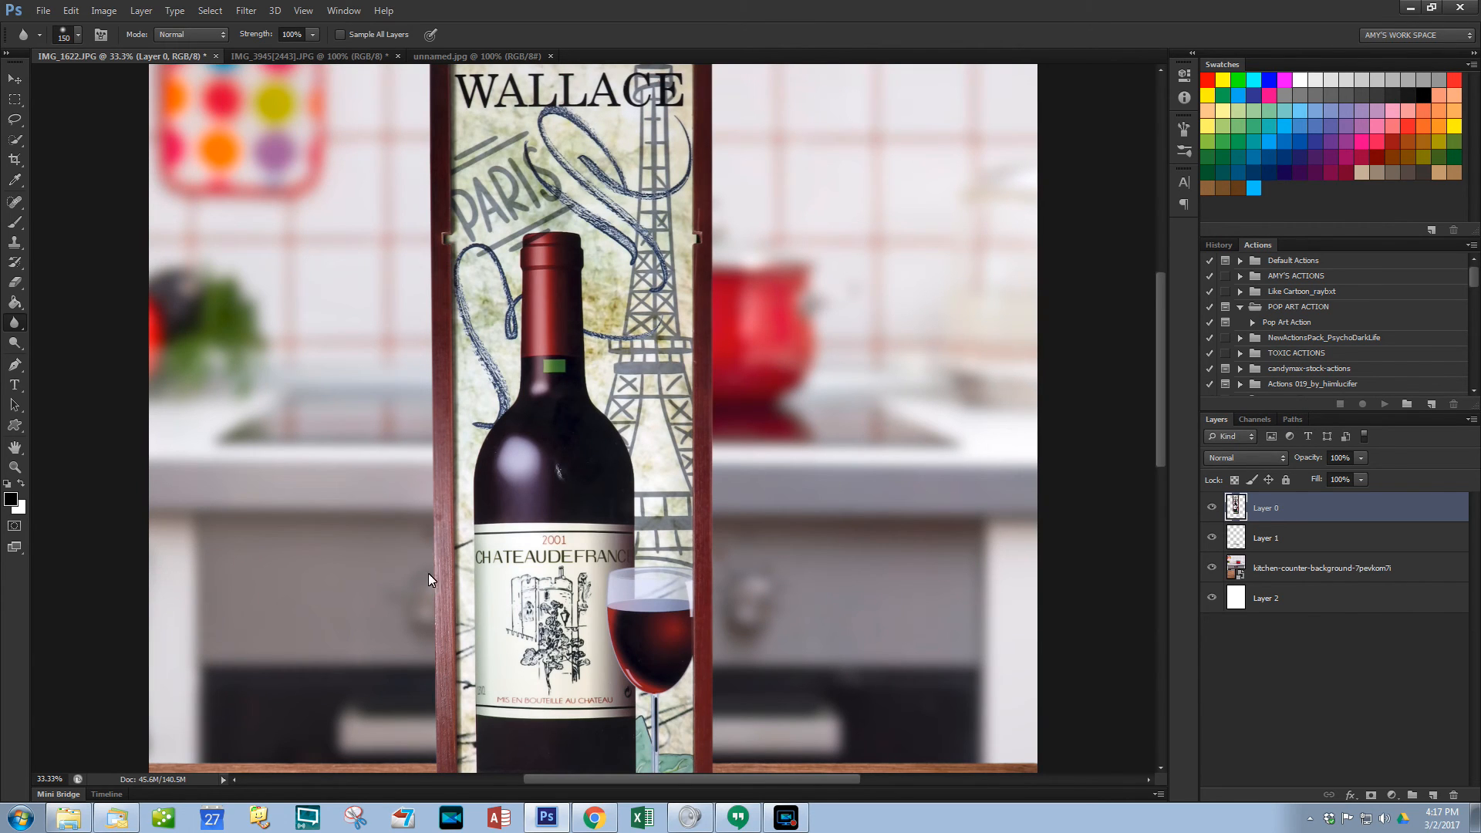
{"action": "scroll", "coordinate": [429, 611], "scroll_direction": "down", "scroll_amount": 2}
{"action": "left_click_drag", "start_coordinate": [437, 385], "coordinate": [426, 534]}
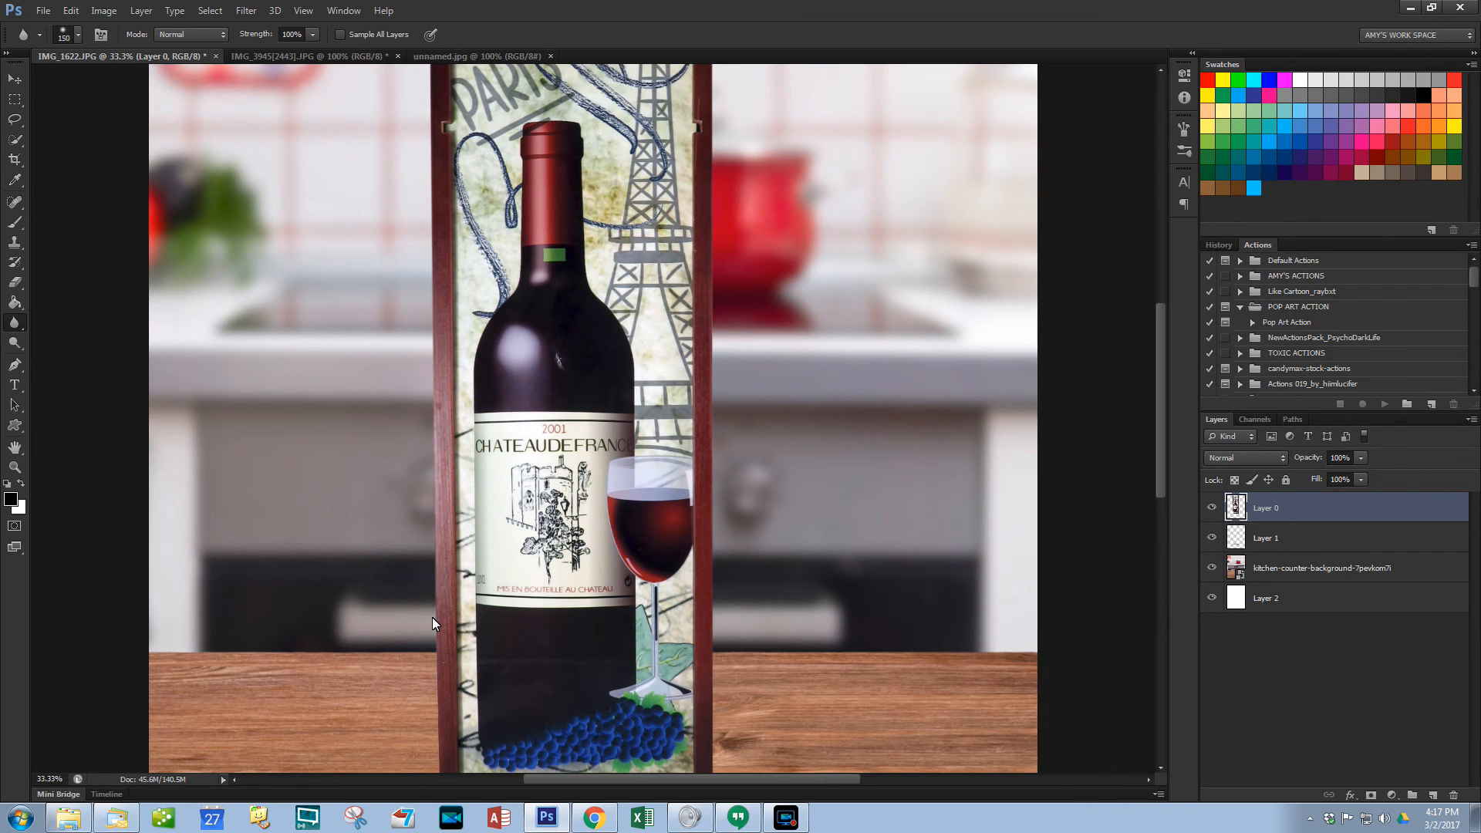
{"action": "scroll", "coordinate": [432, 621], "scroll_direction": "down", "scroll_amount": 2}
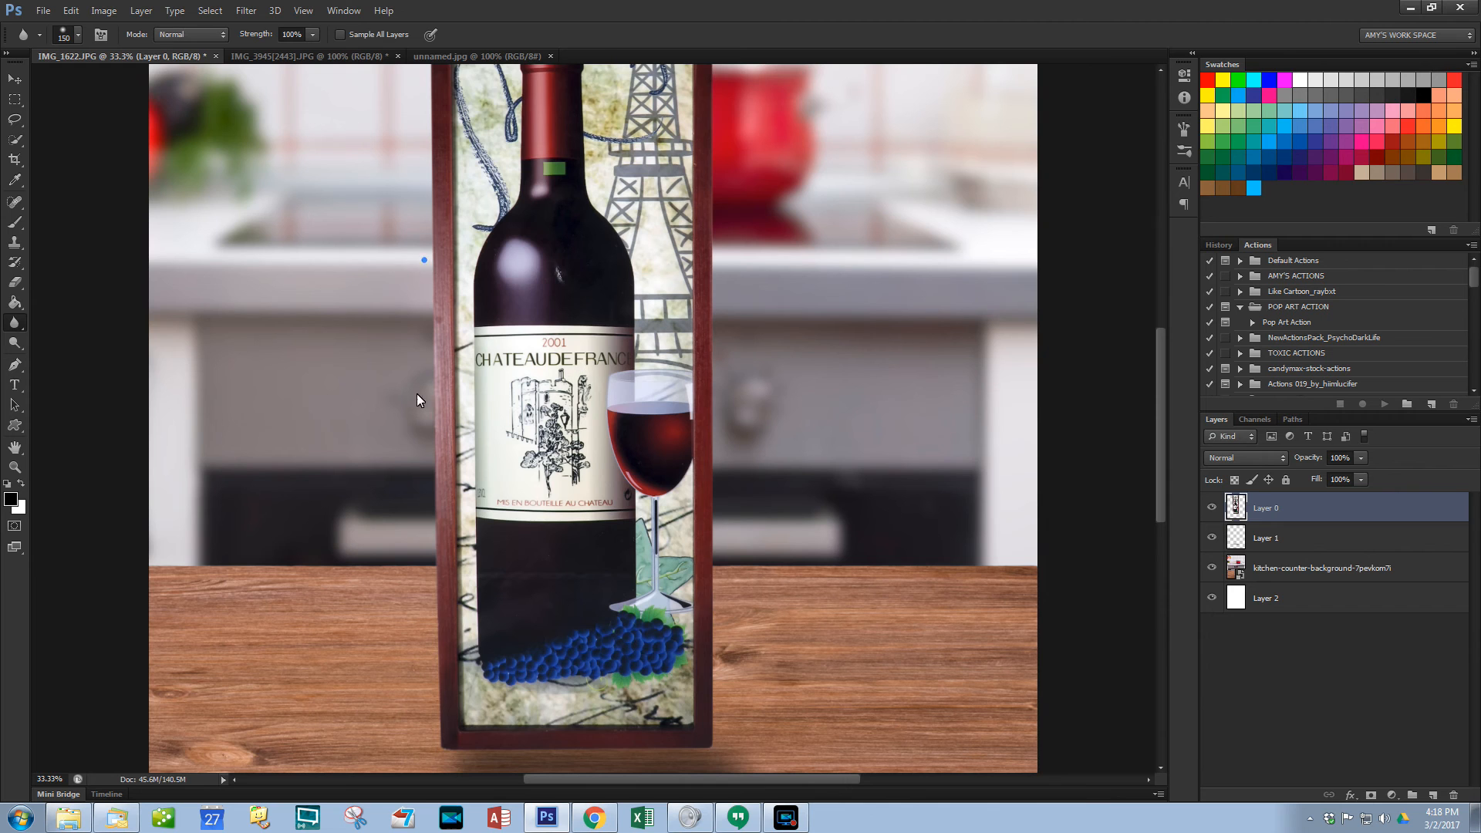
{"action": "key", "text": "ctrl+minus"}
{"action": "key", "text": "ctrl+minus"}
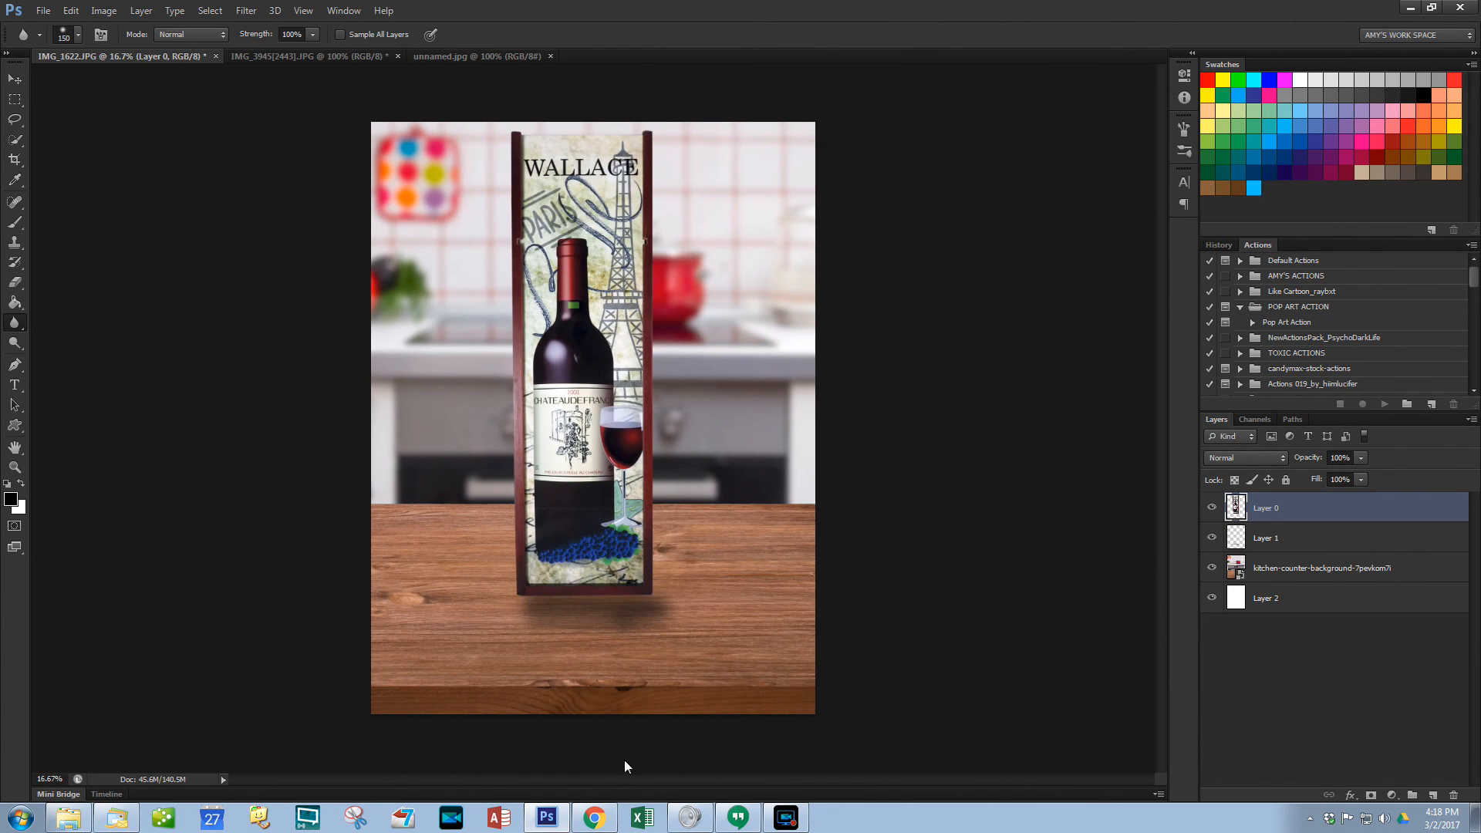
Step: Fade the shadow on Layer 1 beneath the box with a 700 px Eraser at 16% opacity
{"action": "left_click", "coordinate": [1239, 538]}
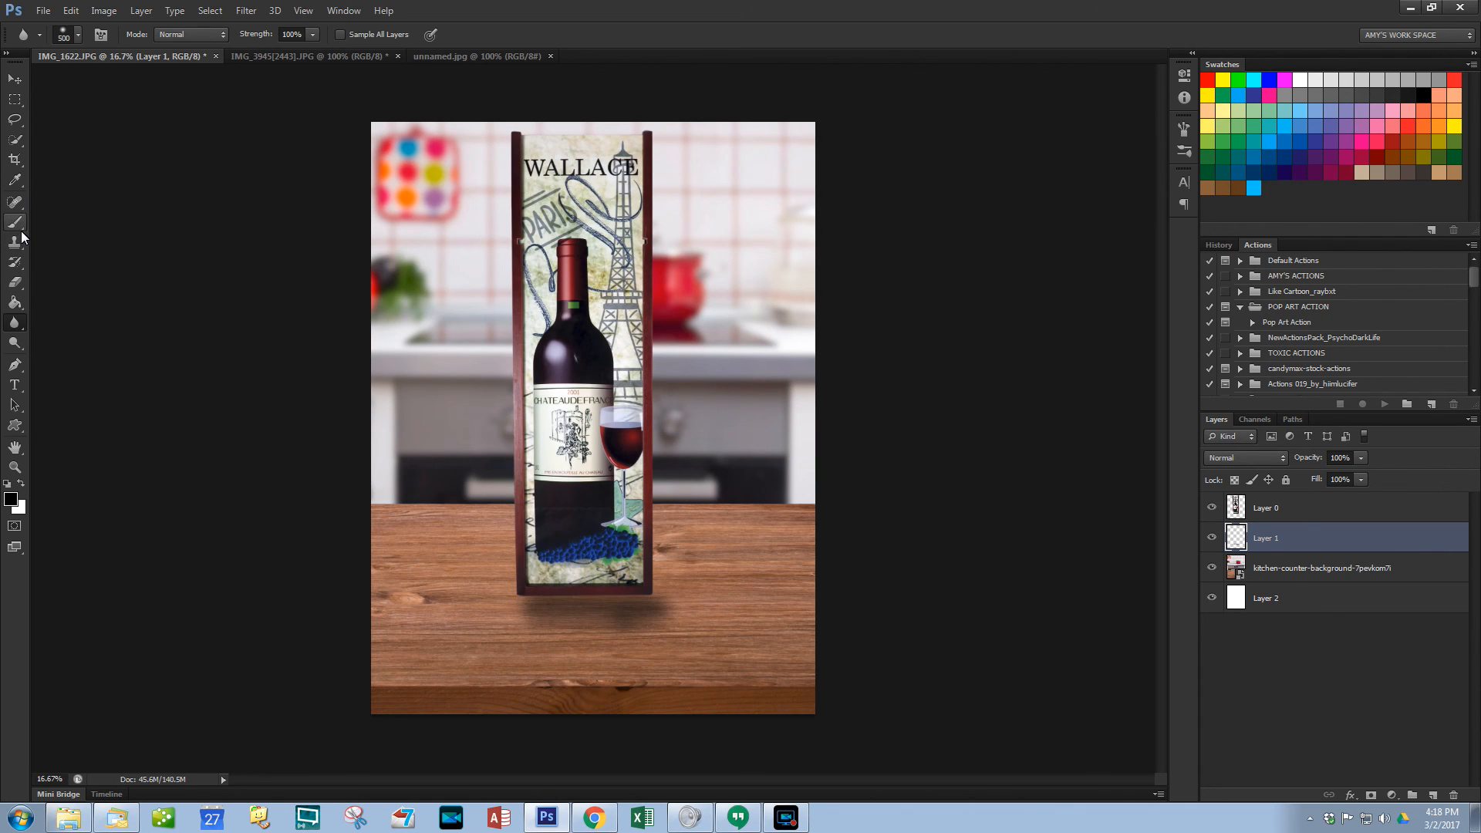
{"action": "left_click", "coordinate": [15, 284]}
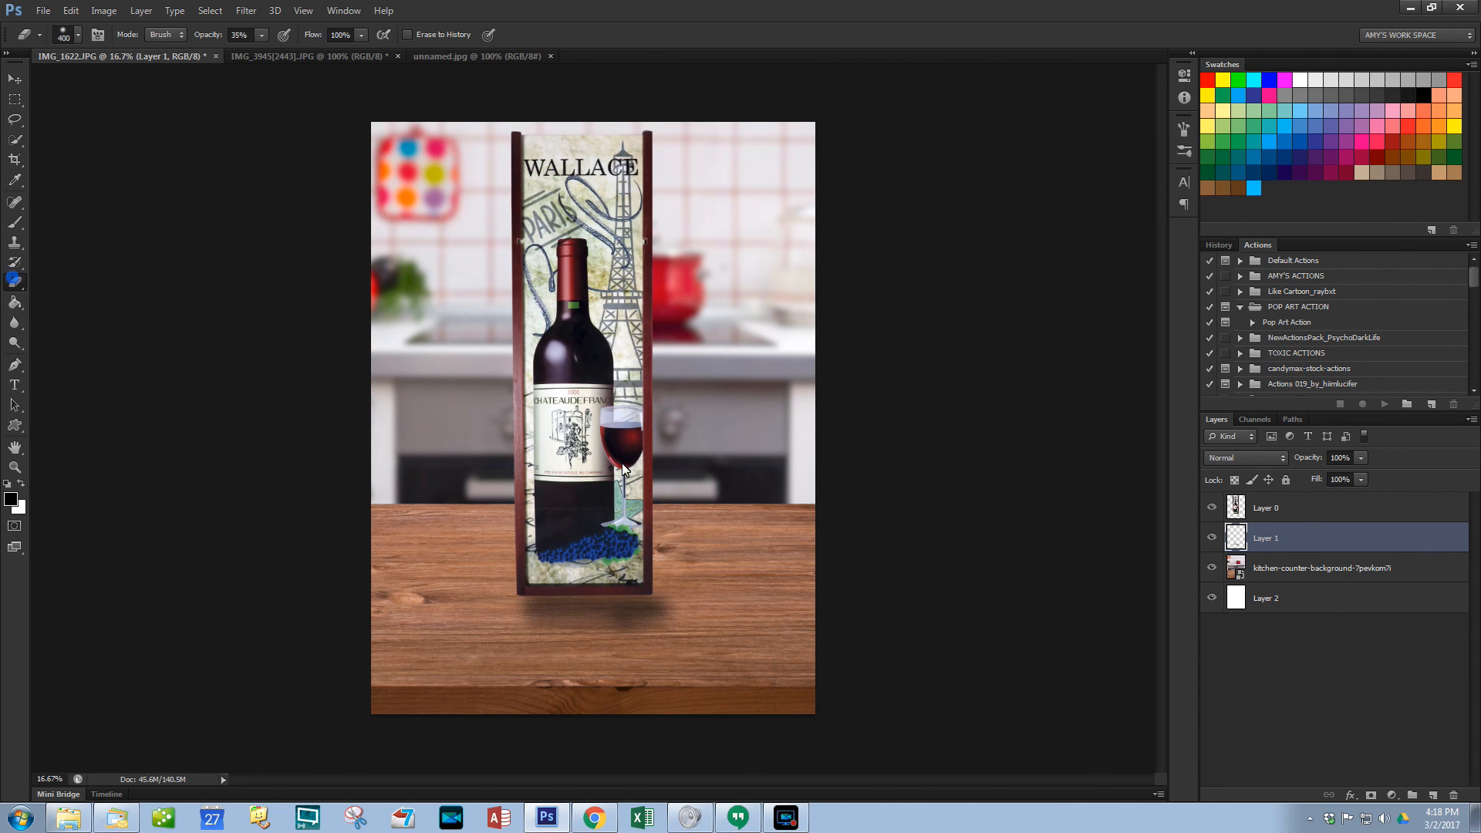
{"action": "key", "text": "bracketright"}
{"action": "key", "text": "bracketright"}
{"action": "left_click", "coordinate": [261, 36]}
{"action": "left_click", "coordinate": [670, 639]}
{"action": "left_click", "coordinate": [599, 632]}
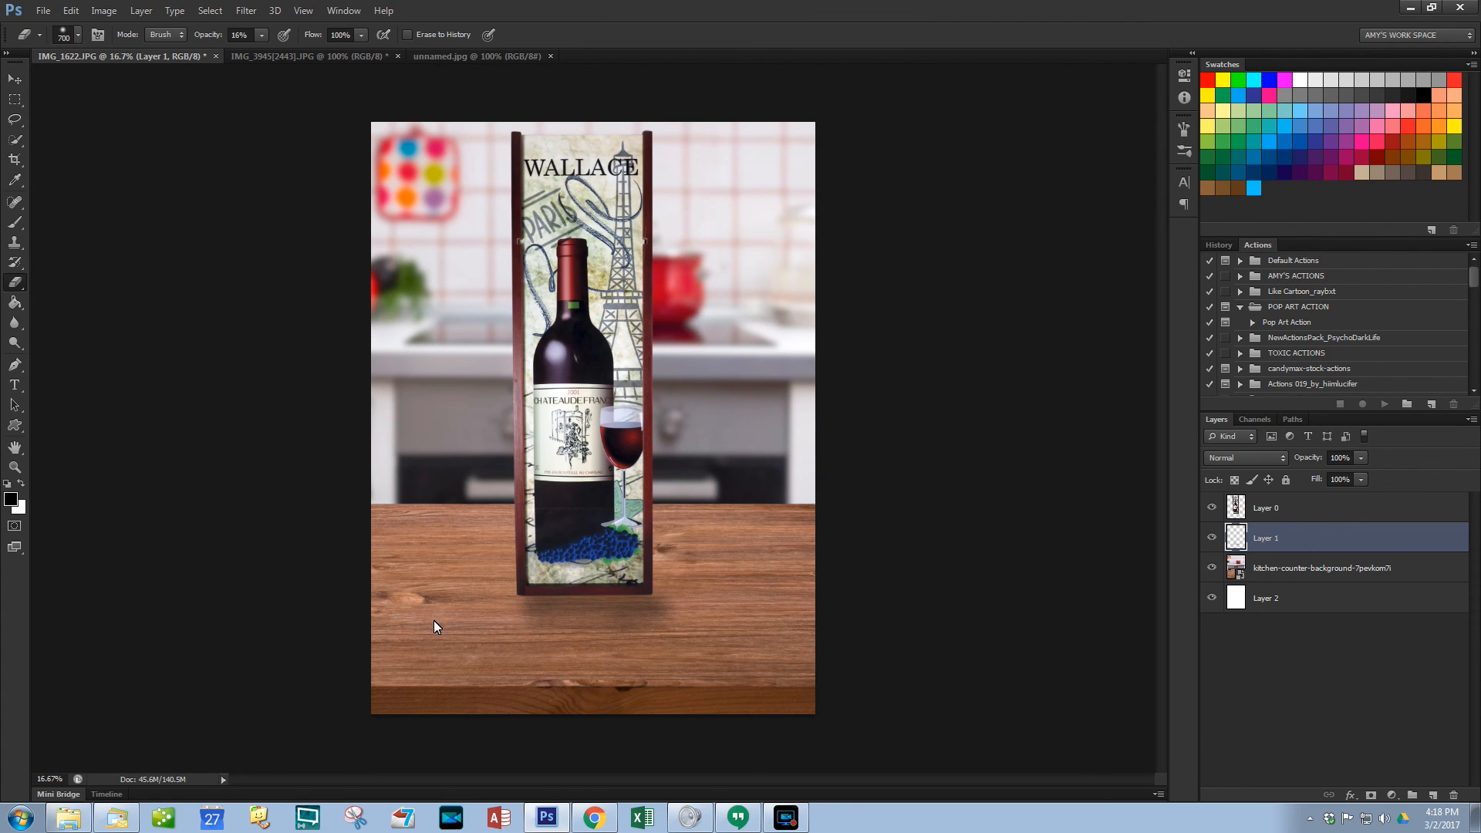